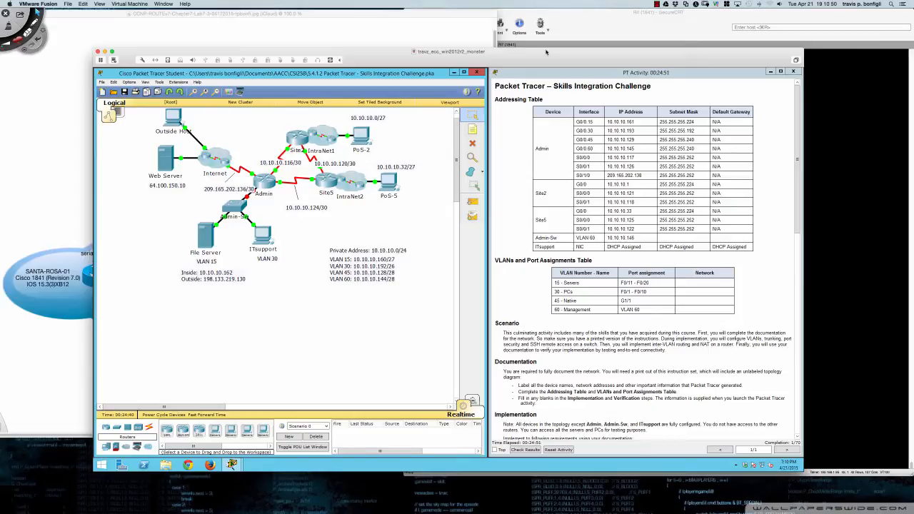
- Nudge the virtual machine window into place and scroll through the activity instructions
{"action": "left_click_drag", "start_coordinate": [546, 51], "coordinate": [548, 58]}
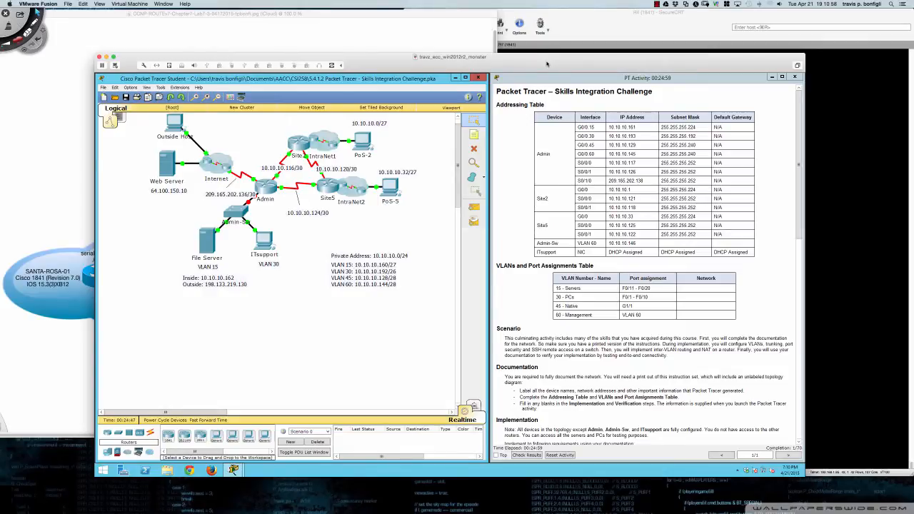
{"action": "scroll", "coordinate": [558, 130], "scroll_direction": "down", "scroll_amount": 3}
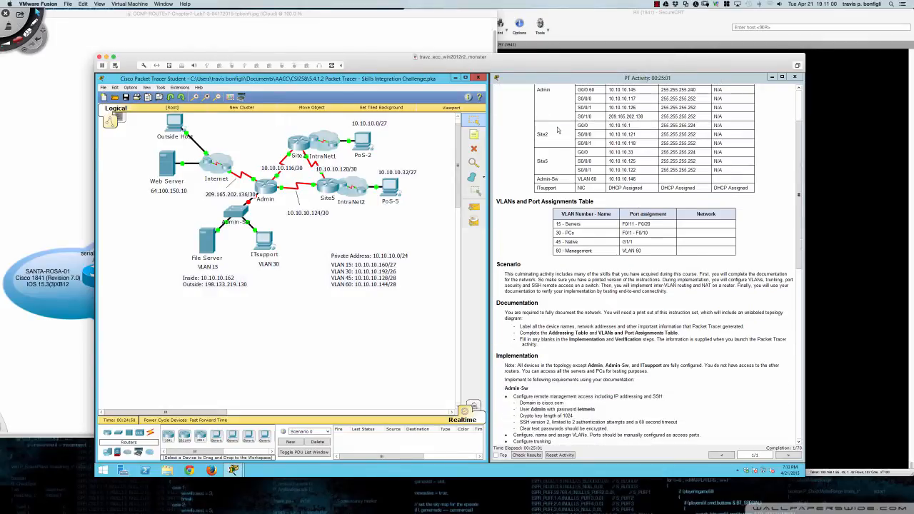
{"action": "scroll", "coordinate": [558, 130], "scroll_direction": "down", "scroll_amount": 7}
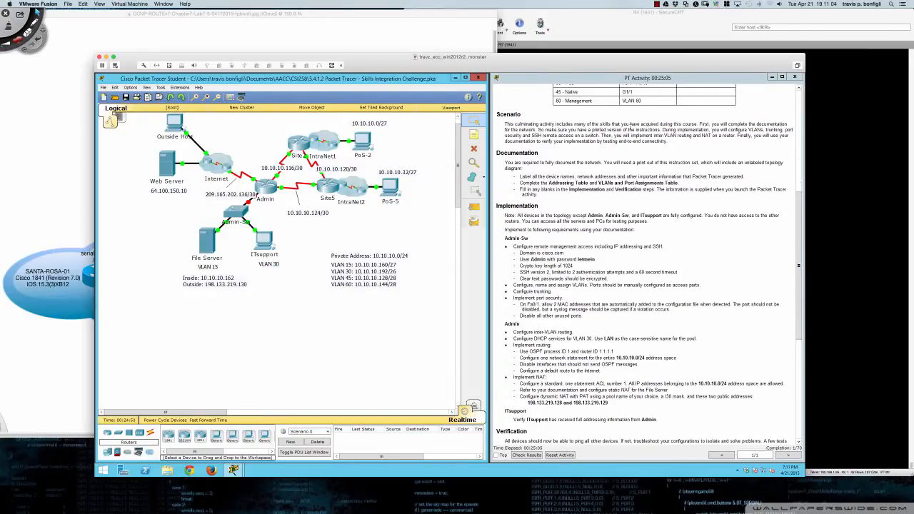
{"action": "scroll", "coordinate": [630, 127], "scroll_direction": "down", "scroll_amount": 2}
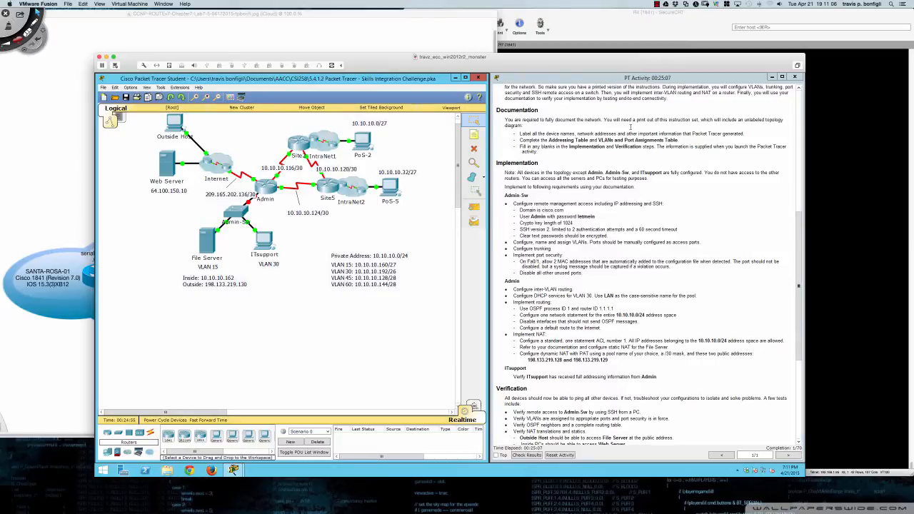
{"action": "scroll", "coordinate": [630, 126], "scroll_direction": "down", "scroll_amount": 3}
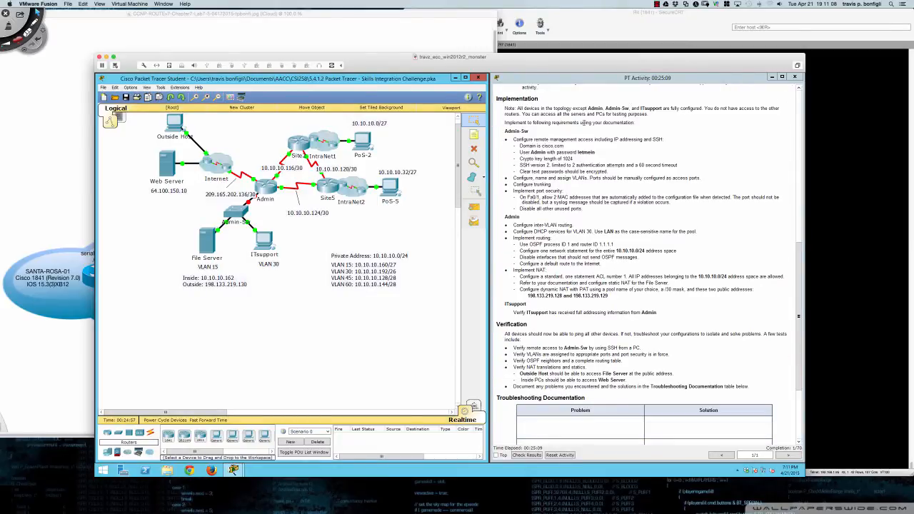
{"action": "scroll", "coordinate": [631, 129], "scroll_direction": "up", "scroll_amount": 2}
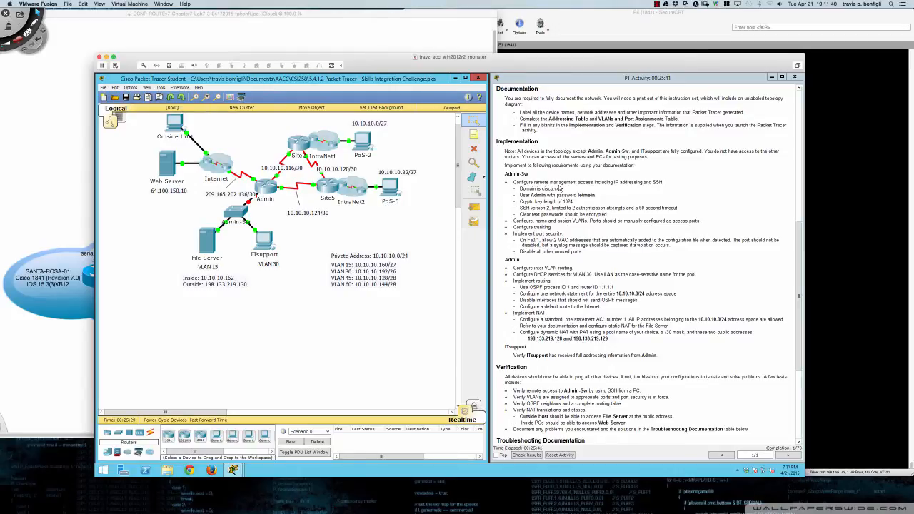
- Open Admin-Sw's device window, then move and enlarge it
{"action": "left_click", "coordinate": [236, 213]}
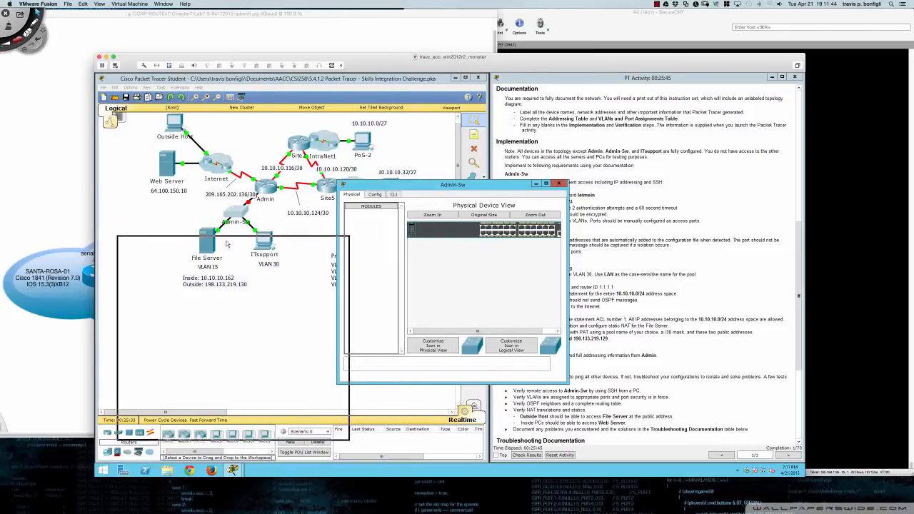
{"action": "left_click_drag", "start_coordinate": [228, 244], "coordinate": [222, 270]}
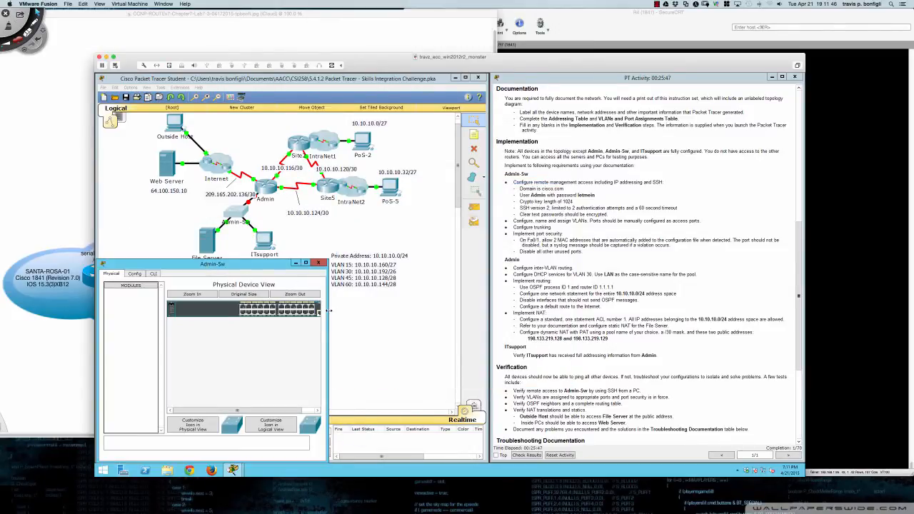
{"action": "left_click_drag", "start_coordinate": [328, 310], "coordinate": [490, 312]}
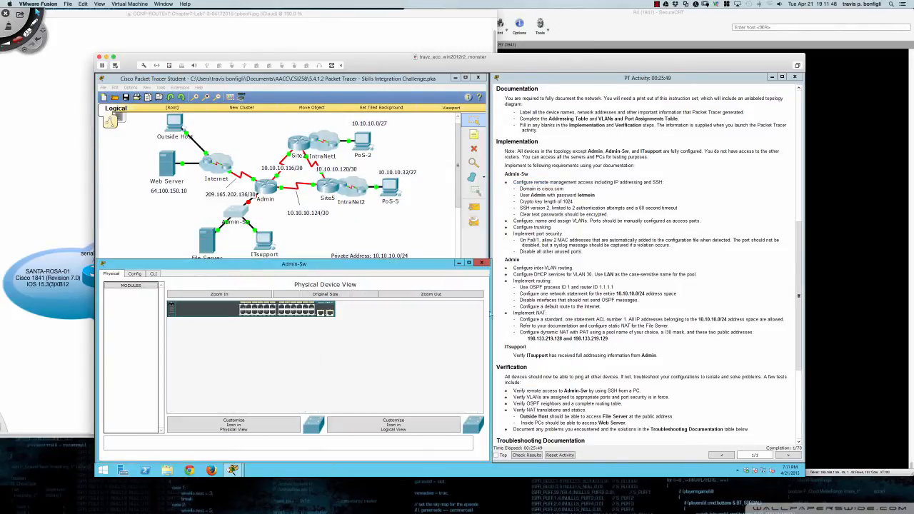
{"action": "left_click_drag", "start_coordinate": [438, 260], "coordinate": [438, 231]}
- At Admin-Sw's CLI, enter privileged mode with enable and global configuration with conf t
{"action": "left_click", "coordinate": [152, 244]}
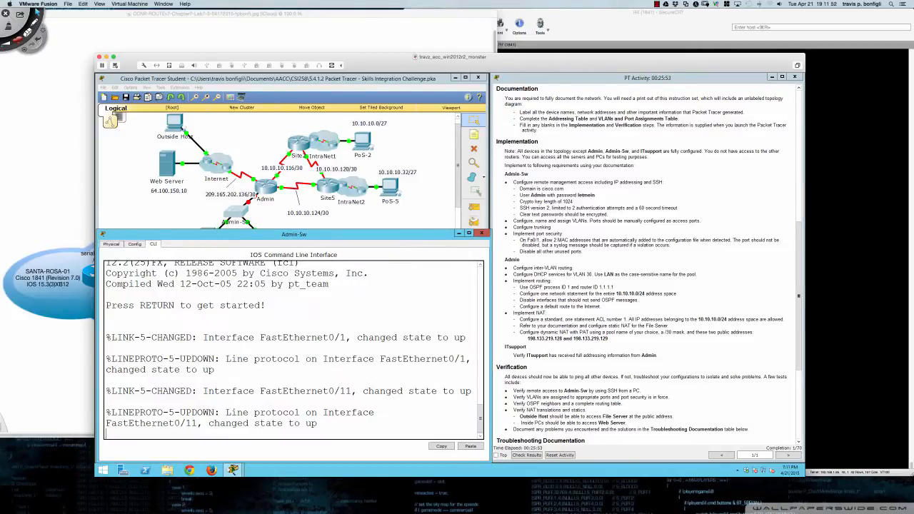
{"action": "key", "text": "Return"}
{"action": "key", "text": "Return"}
{"action": "key", "text": "Return"}
{"action": "key", "text": "Return"}
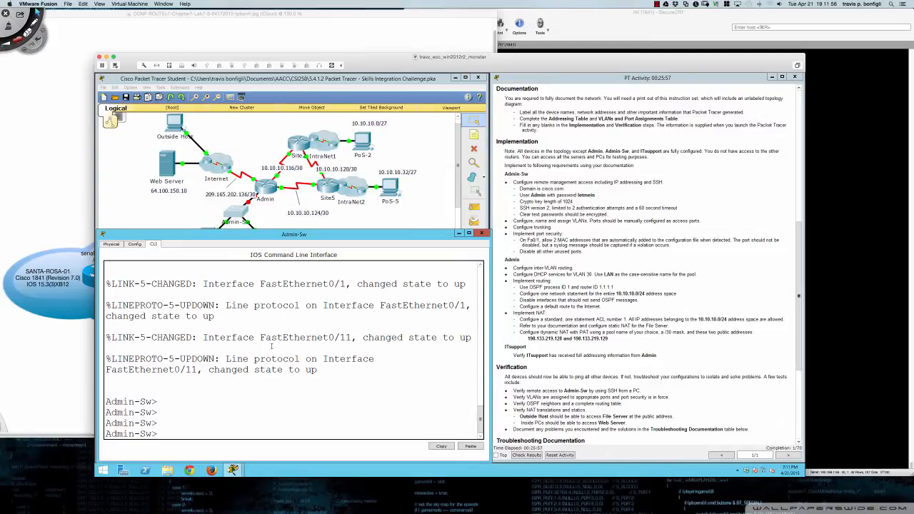
{"action": "type", "text": "en"}
{"action": "key", "text": "Tab"}
{"action": "key", "text": "Return"}
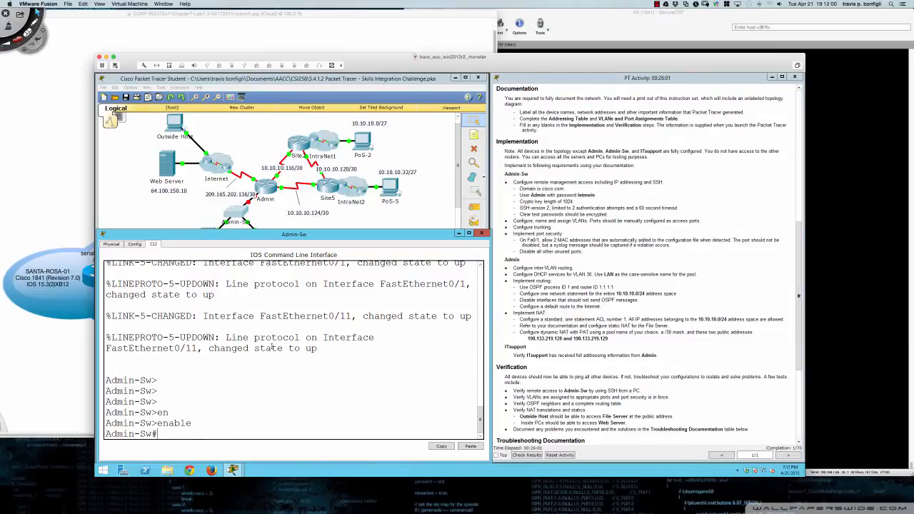
{"action": "type", "text": "conf t"}
{"action": "key", "text": "Return"}
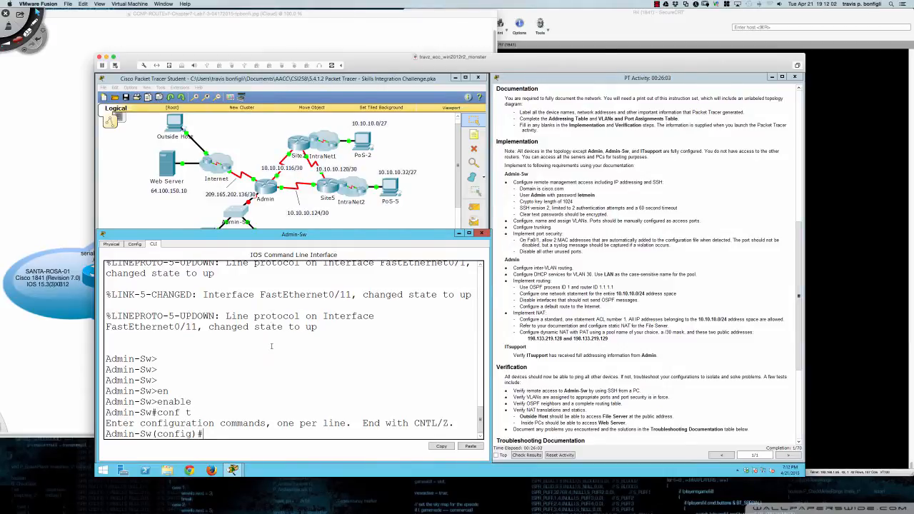
{"action": "key", "text": "Return"}
{"action": "key", "text": "Return"}
{"action": "key", "text": "Return"}
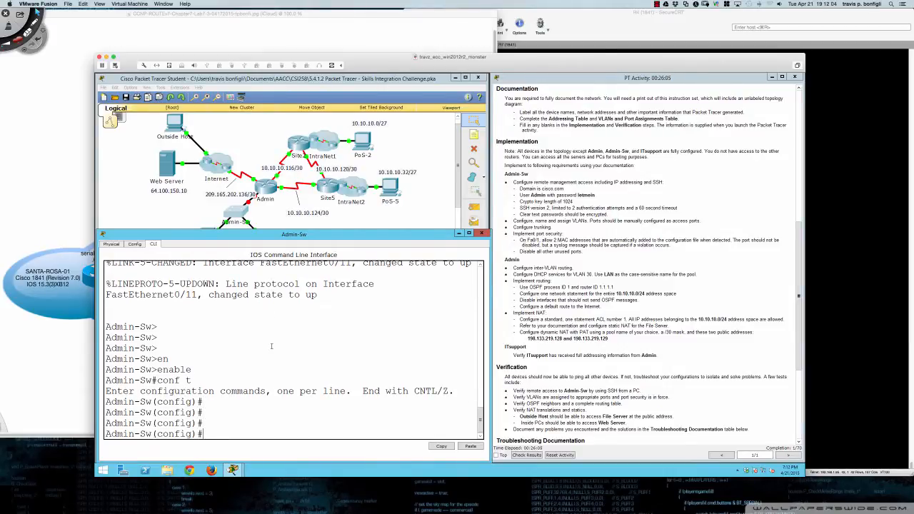
- Find and highlight Admin-Sw's management address in the addressing table
{"action": "scroll", "coordinate": [579, 262], "scroll_direction": "up", "scroll_amount": 6}
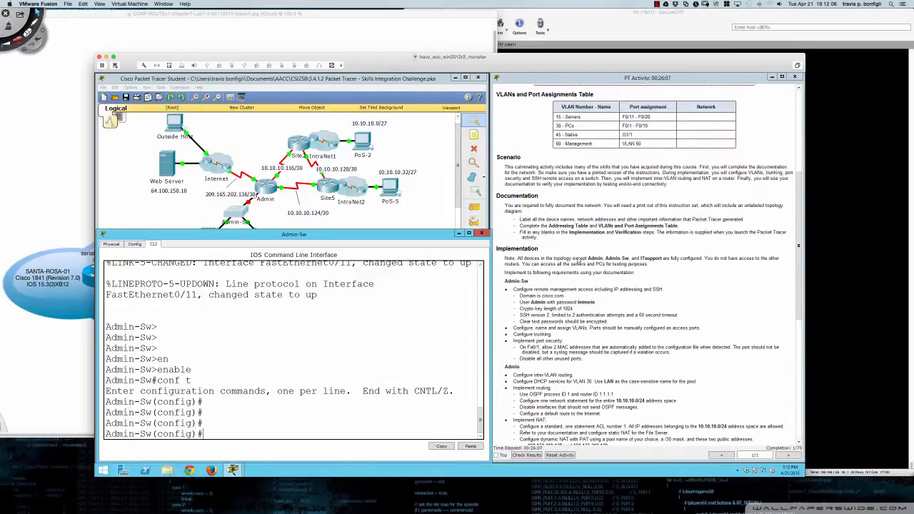
{"action": "scroll", "coordinate": [578, 262], "scroll_direction": "up", "scroll_amount": 2}
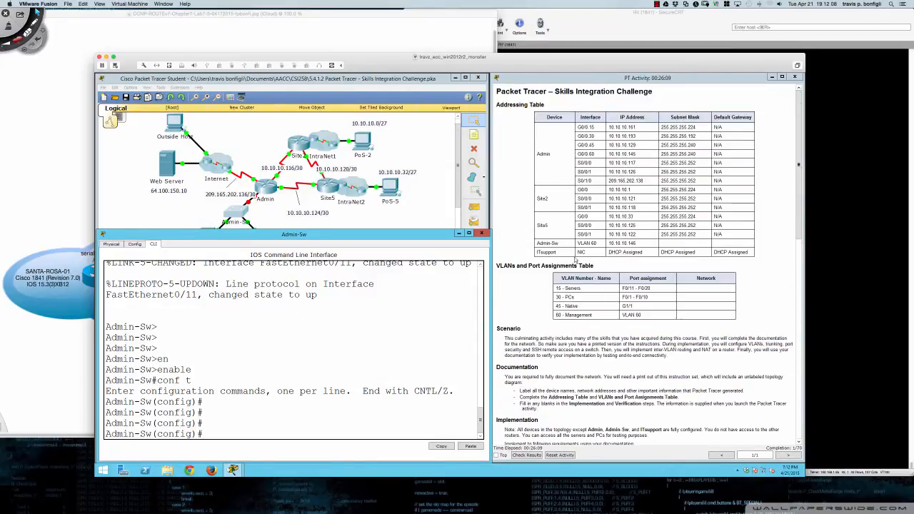
{"action": "left_click_drag", "start_coordinate": [579, 244], "coordinate": [636, 244]}
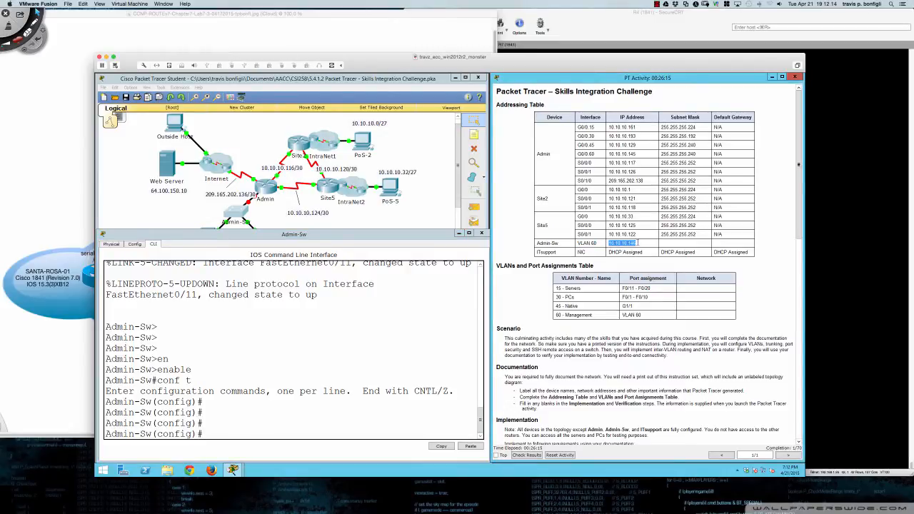
- Run do sh vlan brief on Admin-Sw and review which ports sit in VLAN 1
{"action": "left_click", "coordinate": [400, 358]}
{"action": "type", "text": "do"}
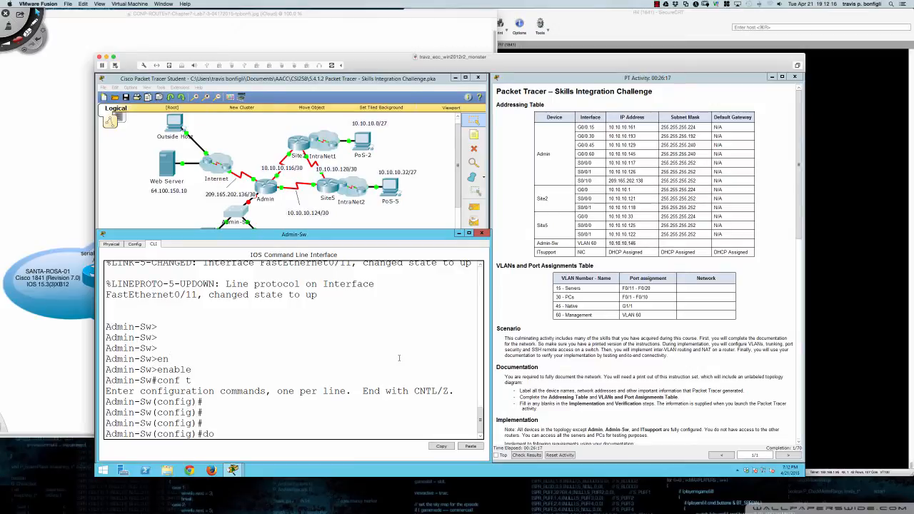
{"action": "type", "text": " sh vlan brief"}
{"action": "key", "text": "Return"}
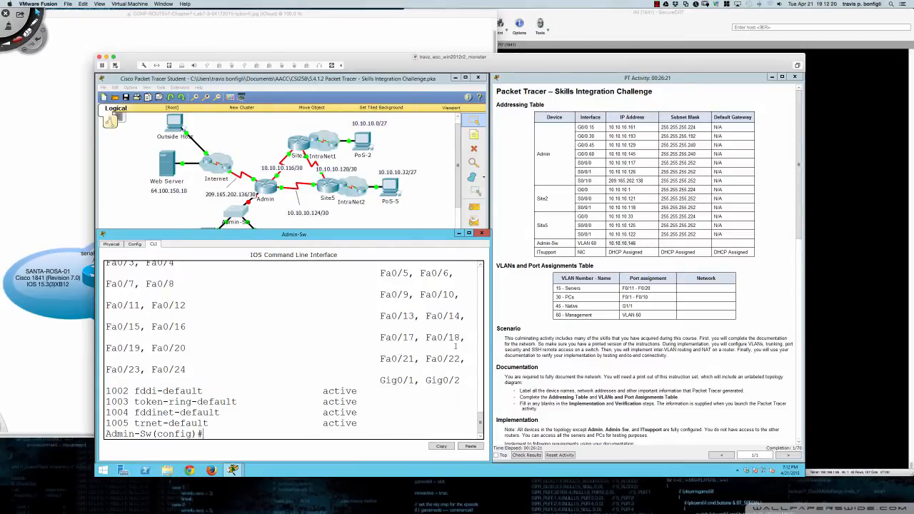
{"action": "left_click_drag", "start_coordinate": [490, 344], "coordinate": [537, 342]}
{"action": "scroll", "coordinate": [309, 352], "scroll_direction": "up", "scroll_amount": 3}
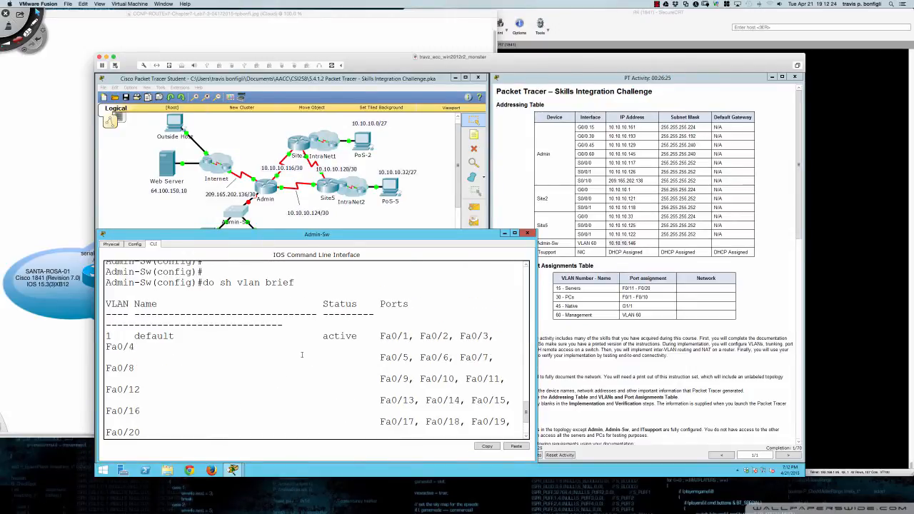
{"action": "scroll", "coordinate": [302, 354], "scroll_direction": "down", "scroll_amount": 3}
{"action": "scroll", "coordinate": [302, 355], "scroll_direction": "up", "scroll_amount": 2}
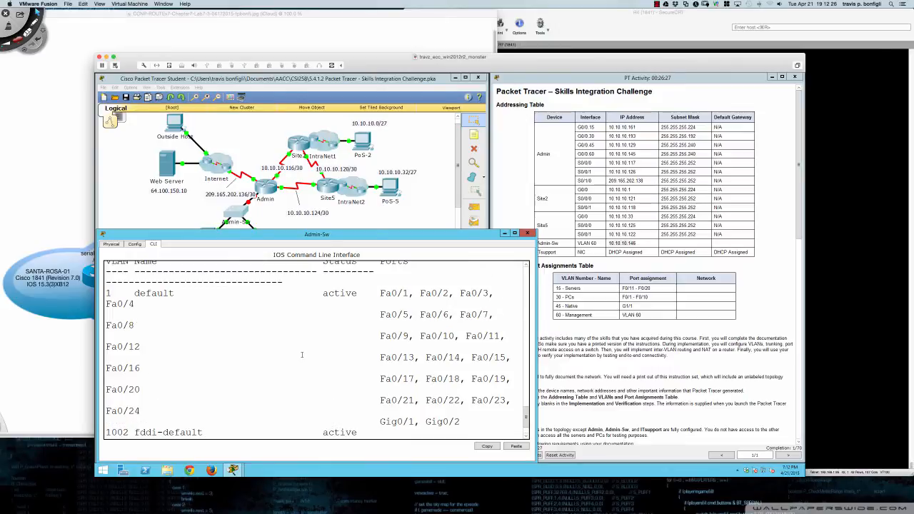
{"action": "scroll", "coordinate": [301, 355], "scroll_direction": "down", "scroll_amount": 2}
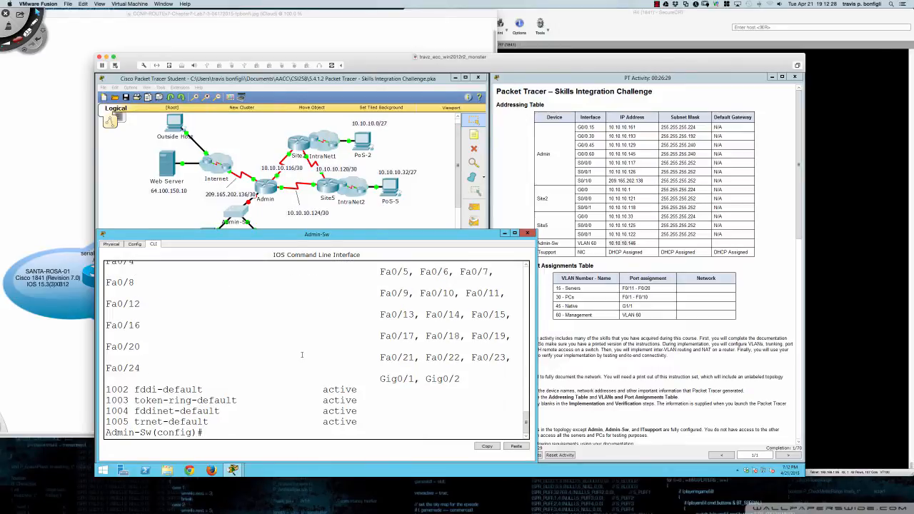
{"action": "scroll", "coordinate": [301, 355], "scroll_direction": "up", "scroll_amount": 3}
{"action": "scroll", "coordinate": [301, 355], "scroll_direction": "down", "scroll_amount": 3}
- Create VLAN 60 on Admin-Sw and name it Management
{"action": "type", "text": "vlan 60"}
{"action": "key", "text": "Return"}
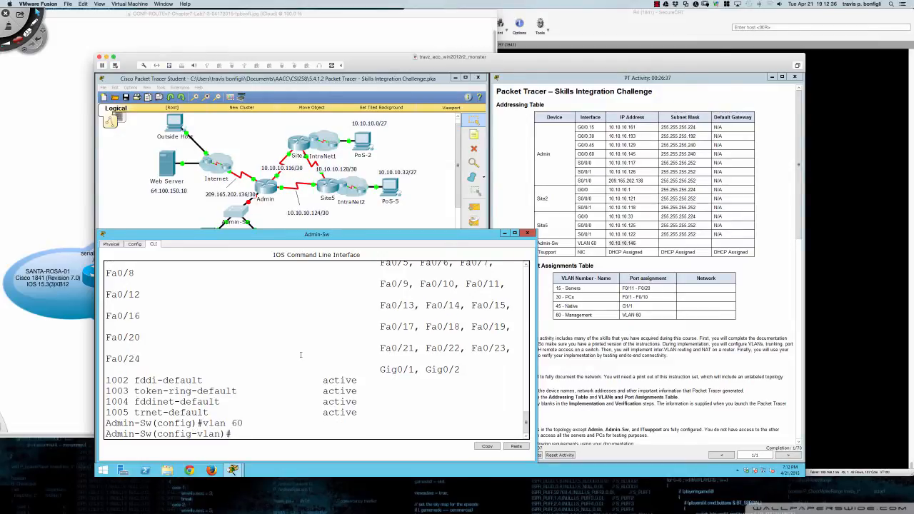
{"action": "type", "text": "name Management"}
{"action": "key", "text": "Return"}
{"action": "key", "text": "Return"}
{"action": "key", "text": "Return"}
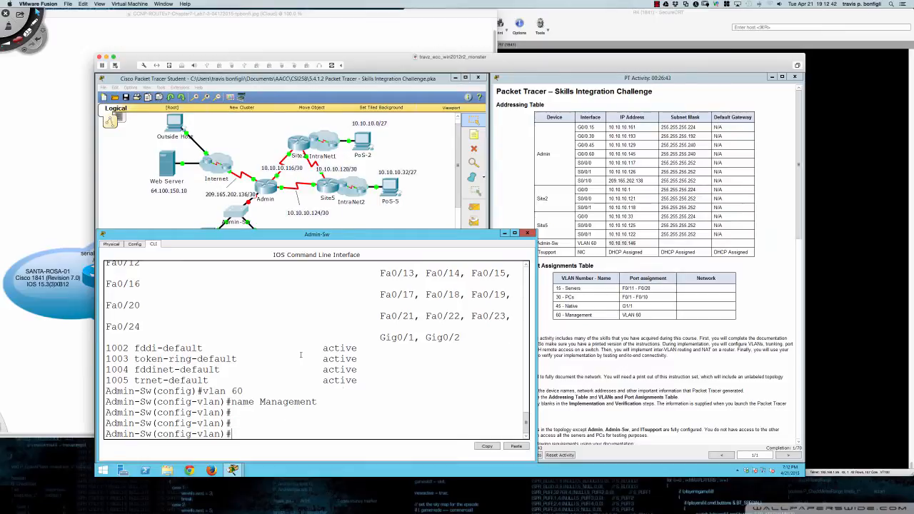
{"action": "type", "text": "exit"}
{"action": "key", "text": "Return"}
{"action": "key", "text": "Return"}
{"action": "key", "text": "Return"}
{"action": "key", "text": "Return"}
- Confirm VLAN 60 with do sh vlan brief, then start the int vlan 60 command
{"action": "type", "text": "do sh v"}
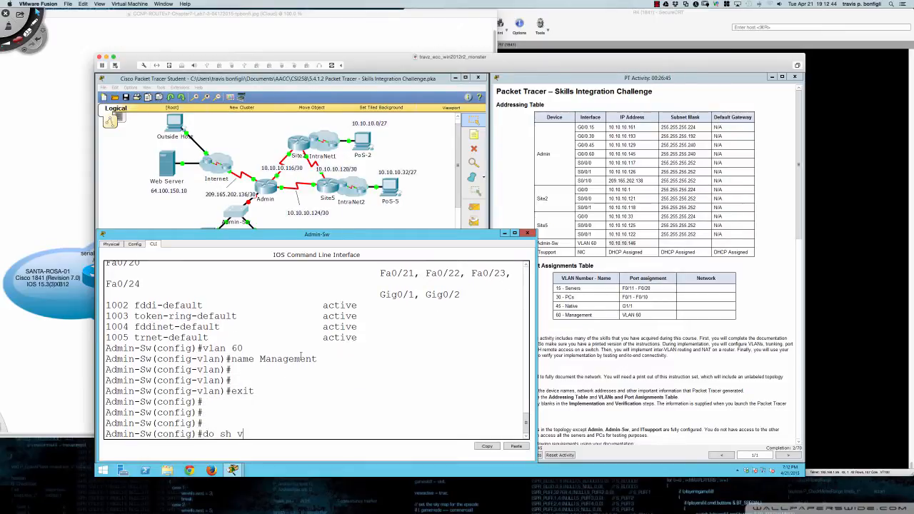
{"action": "type", "text": "lan brief"}
{"action": "key", "text": "Return"}
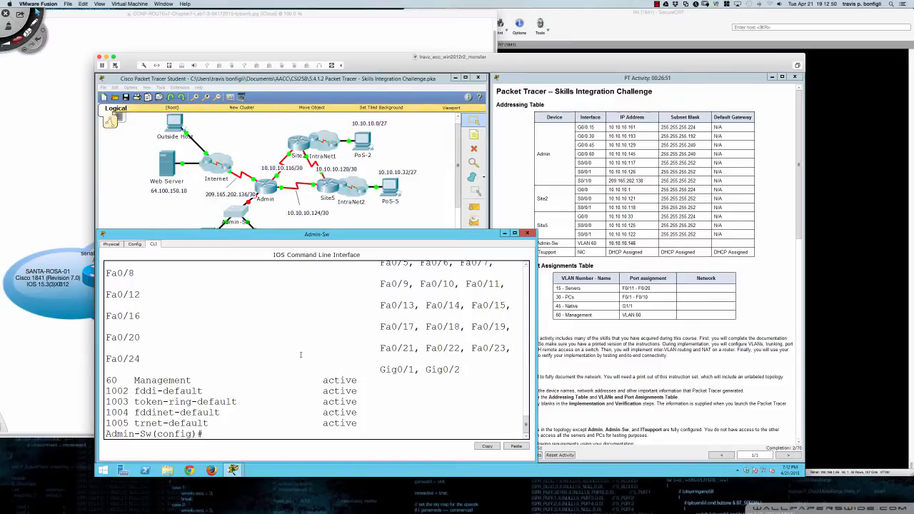
{"action": "type", "text": "int vlan 60"}
- Assign interface Vlan60 the address 10.10.10.146 with mask 255.255.255.240
{"action": "key", "text": "Return"}
{"action": "type", "text": "ip add "}
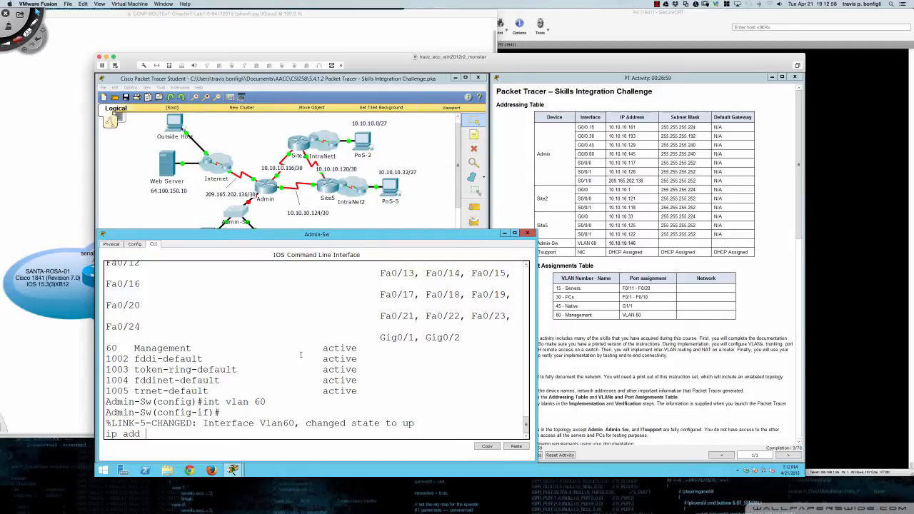
{"action": "type", "text": "10.10.10."}
{"action": "type", "text": "146"}
{"action": "left_click", "coordinate": [527, 187]}
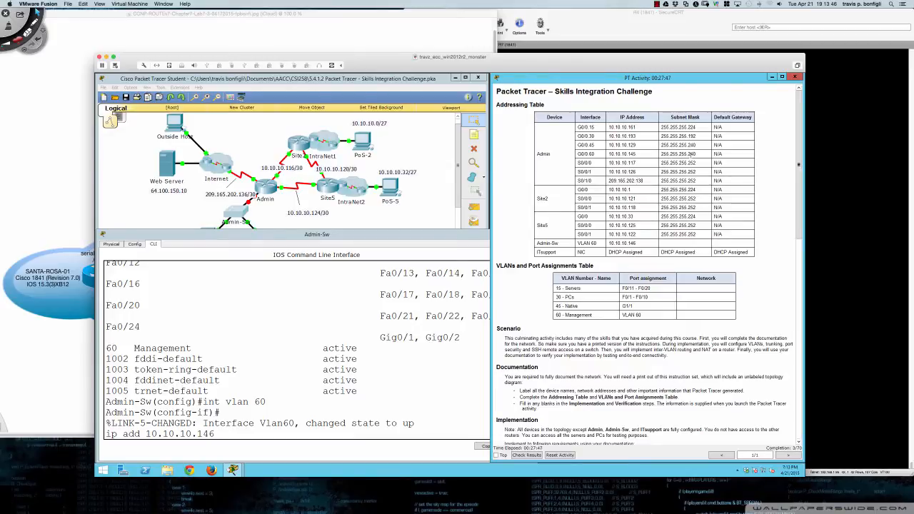
{"action": "left_click", "coordinate": [373, 372]}
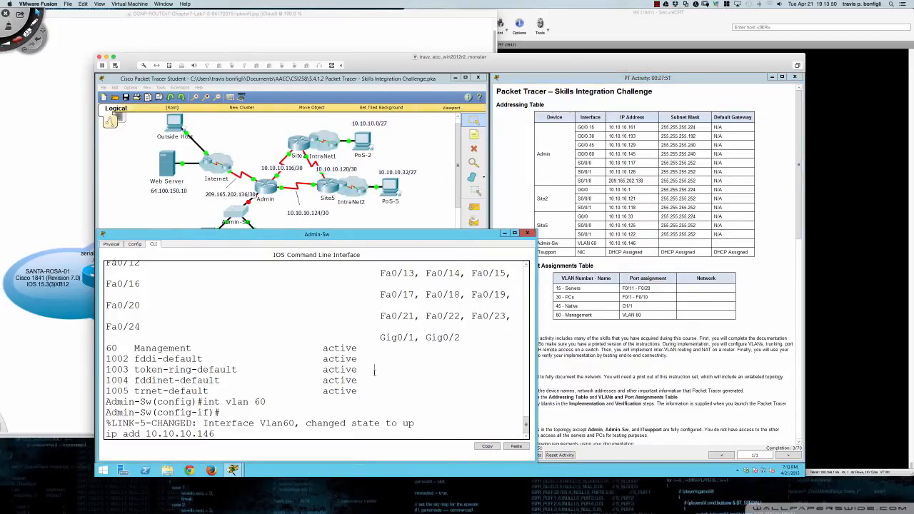
{"action": "type", "text": "255.255.255.240"}
{"action": "key", "text": "Return"}
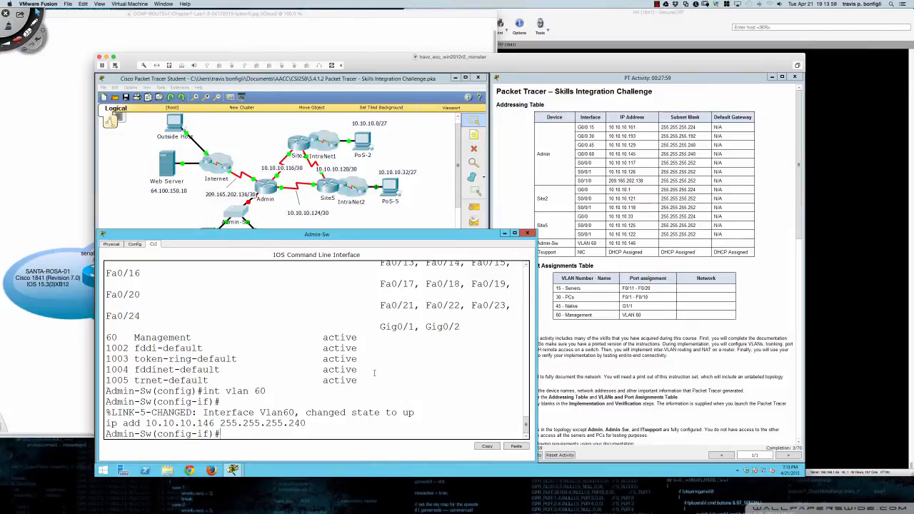
{"action": "key", "text": "Return"}
{"action": "key", "text": "Return"}
{"action": "key", "text": "Return"}
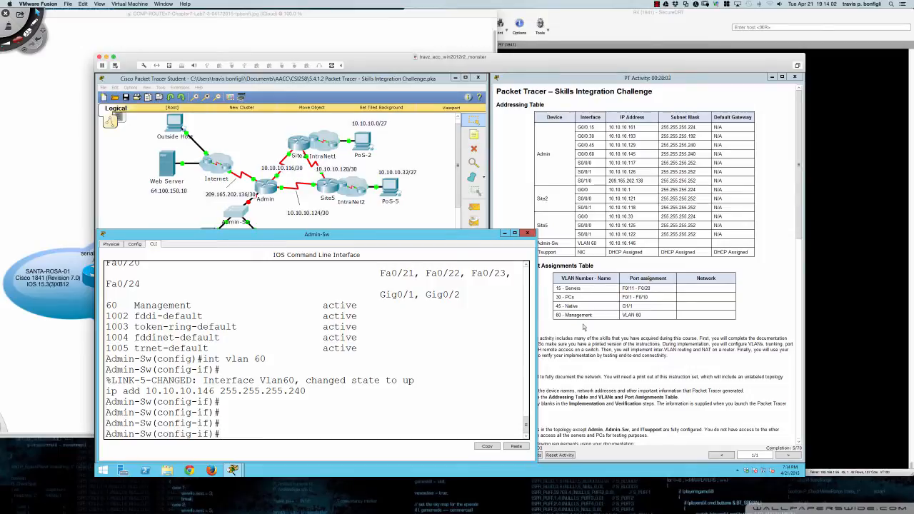
- Highlight the remote management requirement in the instructions and narrow the Admin-Sw console
{"action": "left_click", "coordinate": [500, 330]}
{"action": "scroll", "coordinate": [502, 359], "scroll_direction": "down", "scroll_amount": 1}
{"action": "scroll", "coordinate": [502, 359], "scroll_direction": "down", "scroll_amount": 3}
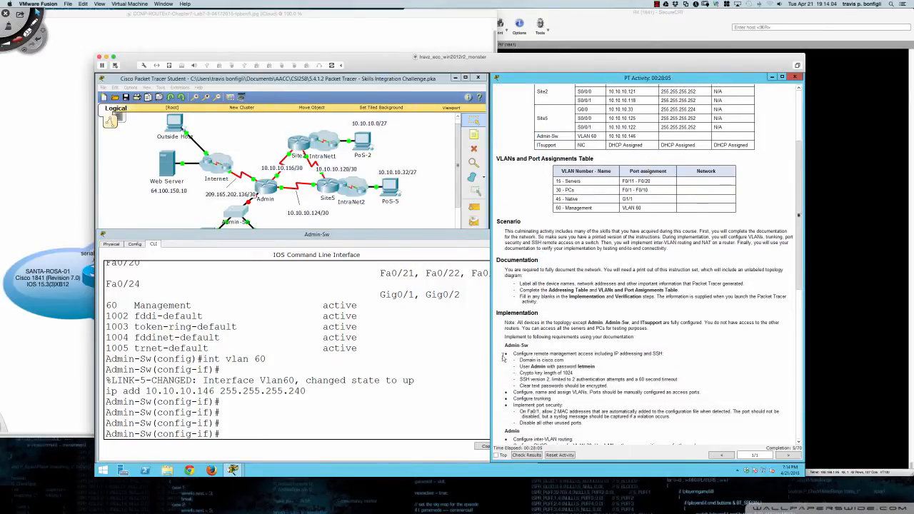
{"action": "left_click_drag", "start_coordinate": [545, 354], "coordinate": [633, 354]}
{"action": "left_click", "coordinate": [422, 370]}
{"action": "scroll", "coordinate": [556, 306], "scroll_direction": "up", "scroll_amount": 5}
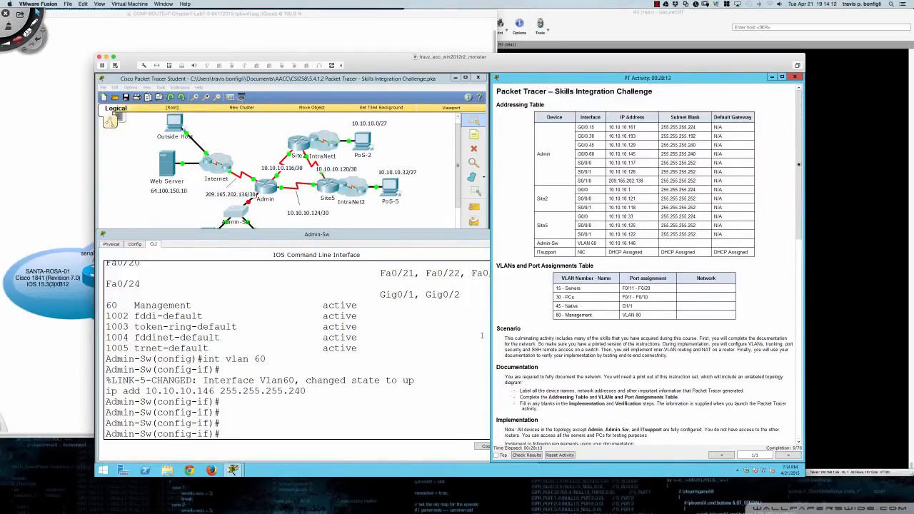
{"action": "left_click", "coordinate": [462, 335]}
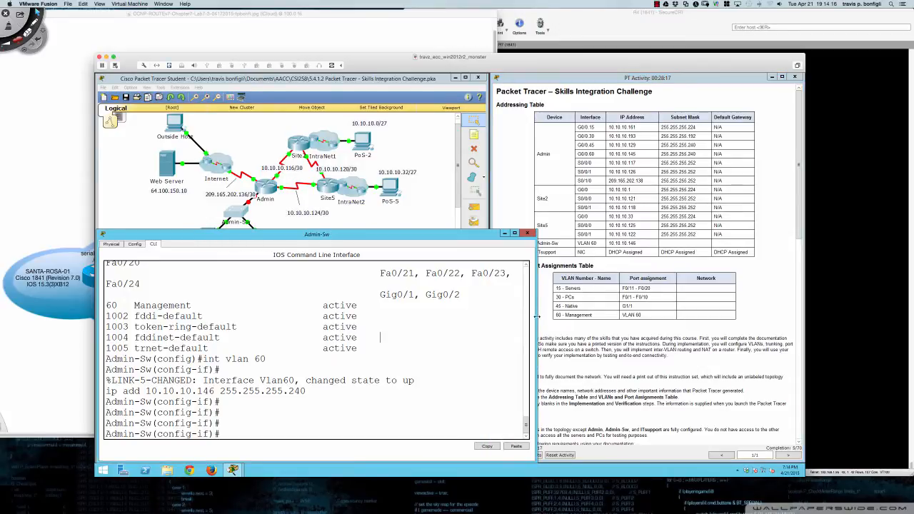
{"action": "left_click_drag", "start_coordinate": [534, 323], "coordinate": [526, 322]}
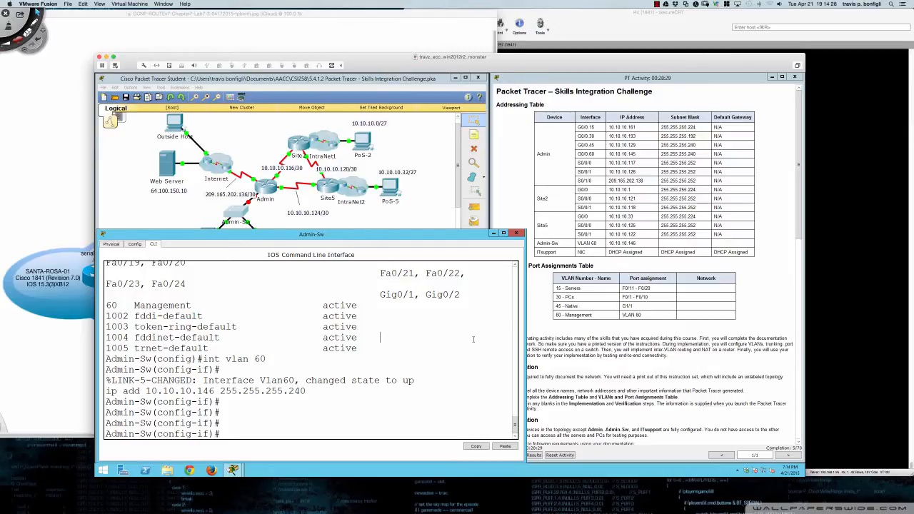
- Exit to global config and type ip default-gateway 10.10.10.145 without applying it
{"action": "type", "text": "ip def"}
{"action": "key", "text": "Tab"}
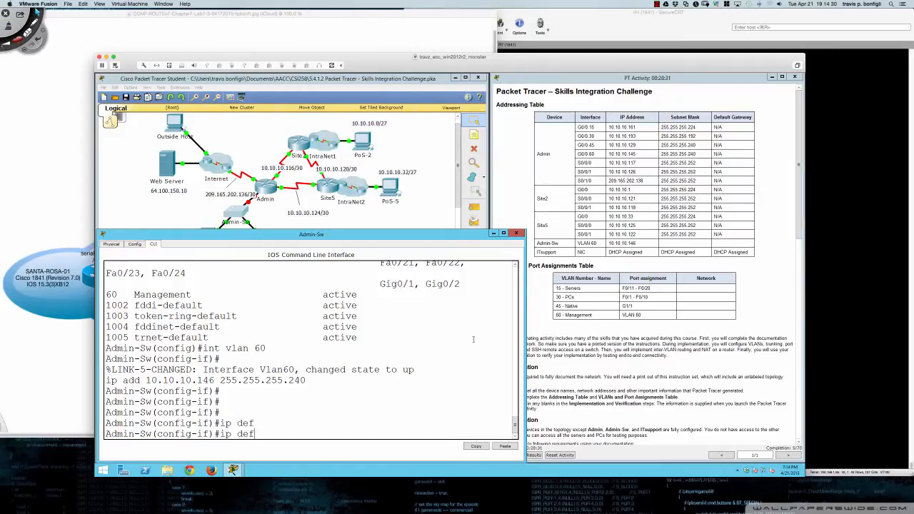
{"action": "type", "text": "a"}
{"action": "key", "text": "BackSpace"}
{"action": "key", "text": "BackSpace"}
{"action": "key", "text": "BackSpace"}
{"action": "key", "text": "BackSpace"}
{"action": "key", "text": "BackSpace"}
{"action": "key", "text": "BackSpace"}
{"action": "key", "text": "BackSpace"}
{"action": "type", "text": "exit"}
{"action": "key", "text": "Return"}
{"action": "type", "text": "ip def"}
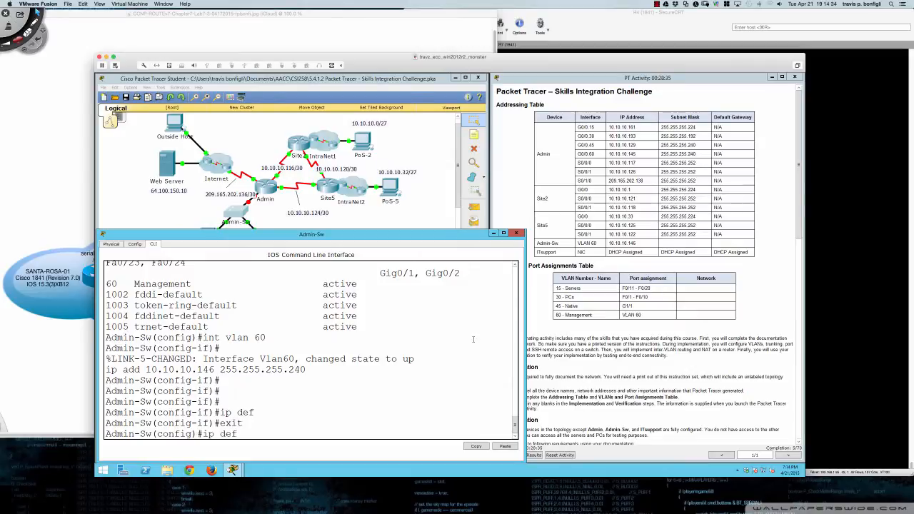
{"action": "key", "text": "Tab"}
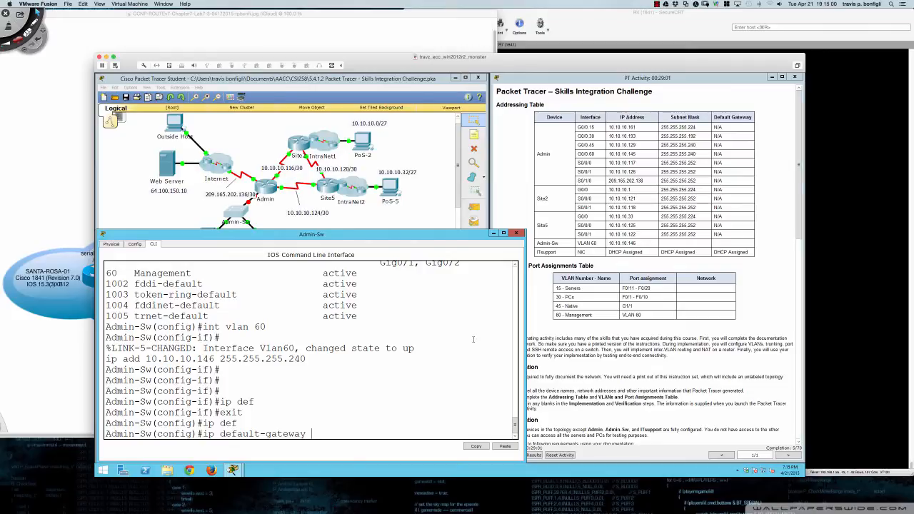
{"action": "type", "text": "10.10.110."}
{"action": "key", "text": "BackSpace"}
{"action": "key", "text": "BackSpace"}
{"action": "key", "text": "BackSpace"}
{"action": "type", "text": "0.145"}
- Draw red paths from ITsupport and File Server up to Admin-Sw and label them Data Plane
{"action": "left_click", "coordinate": [190, 226]}
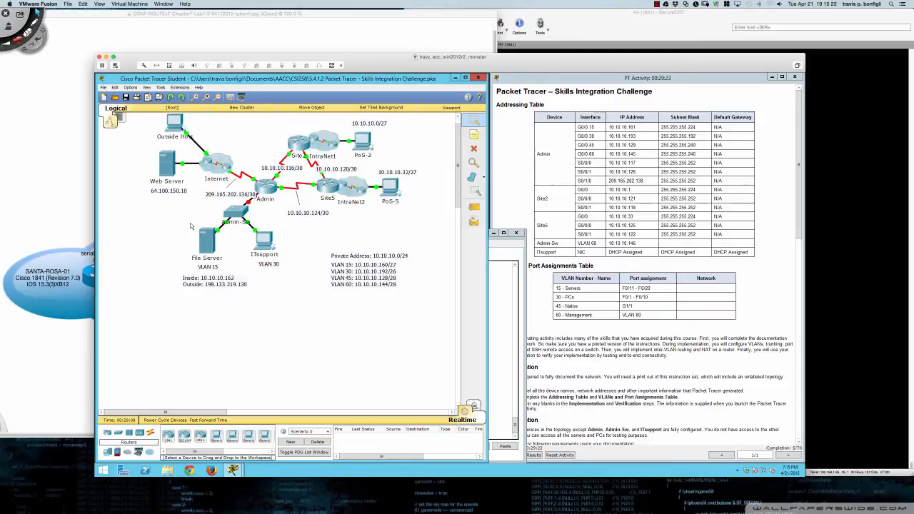
{"action": "key", "text": "ctrl+Tab"}
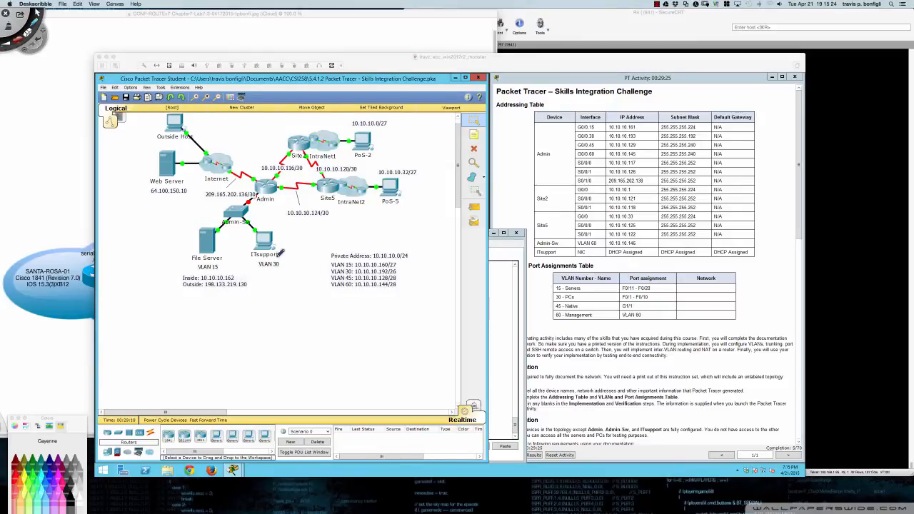
{"action": "mouse_move", "coordinate": [276, 243]}
{"action": "left_mouse_down"}
{"action": "mouse_move", "coordinate": [270, 250]}
{"action": "mouse_move", "coordinate": [243, 216]}
{"action": "mouse_move", "coordinate": [274, 177]}
{"action": "mouse_move", "coordinate": [254, 176]}
{"action": "left_mouse_up"}
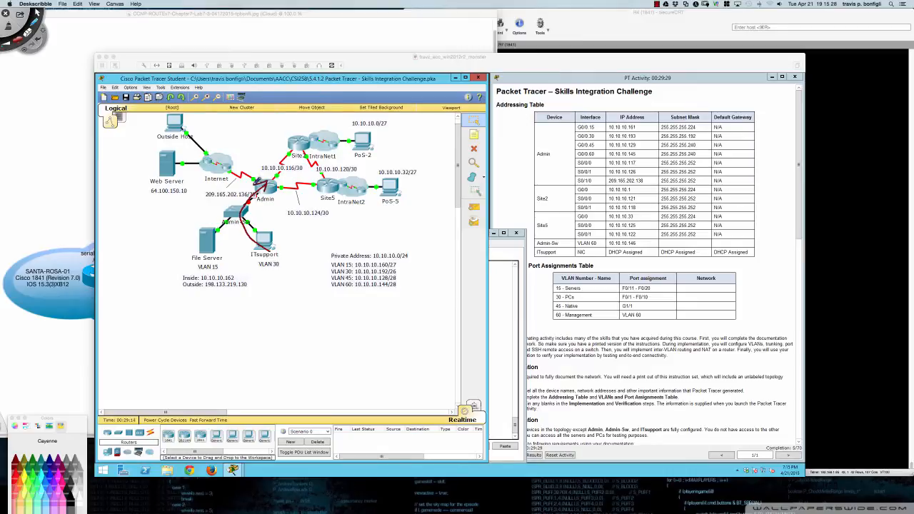
{"action": "mouse_move", "coordinate": [209, 271]}
{"action": "left_mouse_down"}
{"action": "mouse_move", "coordinate": [212, 226]}
{"action": "mouse_move", "coordinate": [265, 180]}
{"action": "mouse_move", "coordinate": [259, 191]}
{"action": "mouse_move", "coordinate": [250, 187]}
{"action": "left_mouse_up"}
{"action": "left_click_drag", "start_coordinate": [247, 266], "coordinate": [244, 283]}
{"action": "mouse_move", "coordinate": [243, 268]}
{"action": "left_mouse_down"}
{"action": "mouse_move", "coordinate": [245, 282]}
{"action": "mouse_move", "coordinate": [287, 243]}
{"action": "mouse_move", "coordinate": [323, 240]}
{"action": "left_mouse_up"}
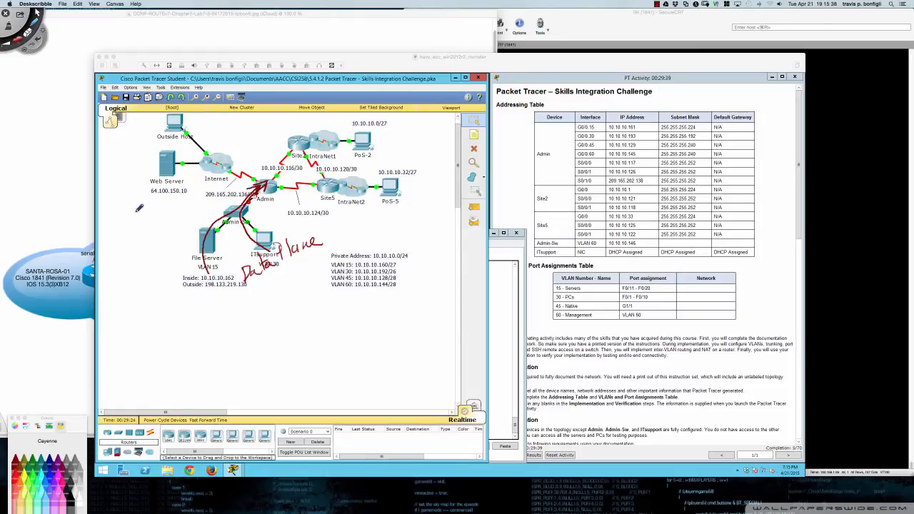
{"action": "mouse_move", "coordinate": [138, 207]}
{"action": "left_mouse_down"}
{"action": "mouse_move", "coordinate": [149, 215]}
{"action": "mouse_move", "coordinate": [173, 206]}
{"action": "mouse_move", "coordinate": [164, 222]}
{"action": "mouse_move", "coordinate": [230, 206]}
{"action": "mouse_move", "coordinate": [219, 200]}
{"action": "left_mouse_up"}
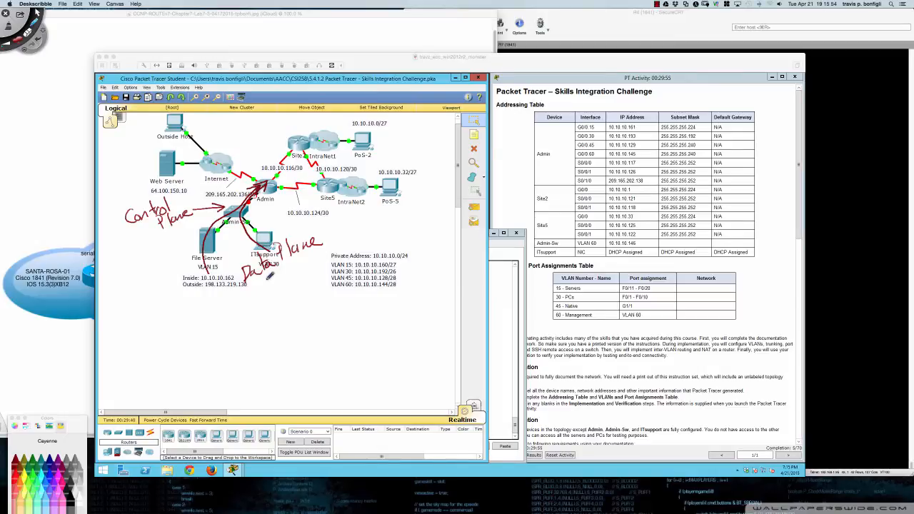
- Add IP, NE and DfGW notes with arrows to the Inside address and Web Server, then erase all ink
{"action": "left_click_drag", "start_coordinate": [261, 277], "coordinate": [270, 276]}
{"action": "left_click_drag", "start_coordinate": [260, 287], "coordinate": [270, 285]}
{"action": "left_click_drag", "start_coordinate": [271, 276], "coordinate": [277, 295]}
{"action": "mouse_move", "coordinate": [272, 289]}
{"action": "left_mouse_down"}
{"action": "mouse_move", "coordinate": [281, 296]}
{"action": "mouse_move", "coordinate": [262, 318]}
{"action": "mouse_move", "coordinate": [278, 292]}
{"action": "mouse_move", "coordinate": [296, 300]}
{"action": "mouse_move", "coordinate": [306, 287]}
{"action": "left_mouse_up"}
{"action": "left_click_drag", "start_coordinate": [264, 320], "coordinate": [314, 303]}
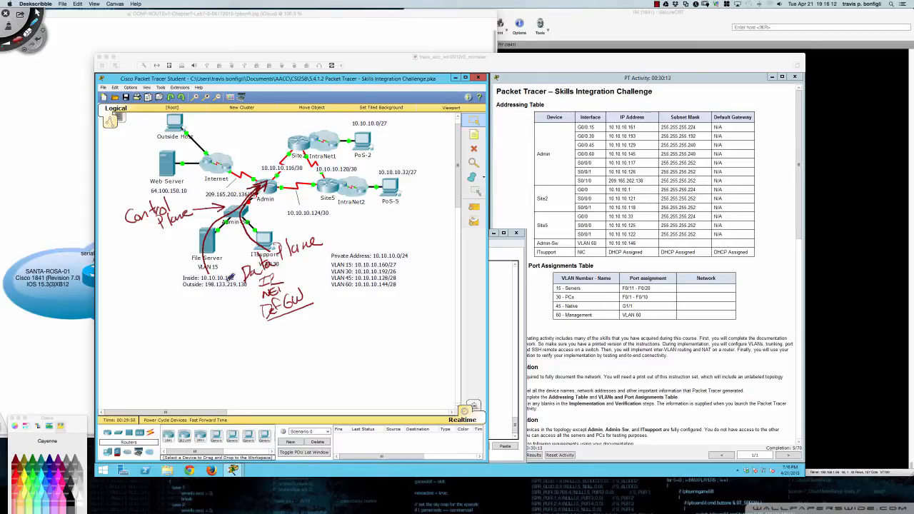
{"action": "left_click_drag", "start_coordinate": [169, 280], "coordinate": [184, 280]}
{"action": "left_click_drag", "start_coordinate": [179, 276], "coordinate": [178, 283]}
{"action": "mouse_move", "coordinate": [241, 207]}
{"action": "left_mouse_down"}
{"action": "mouse_move", "coordinate": [241, 179]}
{"action": "mouse_move", "coordinate": [178, 177]}
{"action": "mouse_move", "coordinate": [189, 167]}
{"action": "left_mouse_up"}
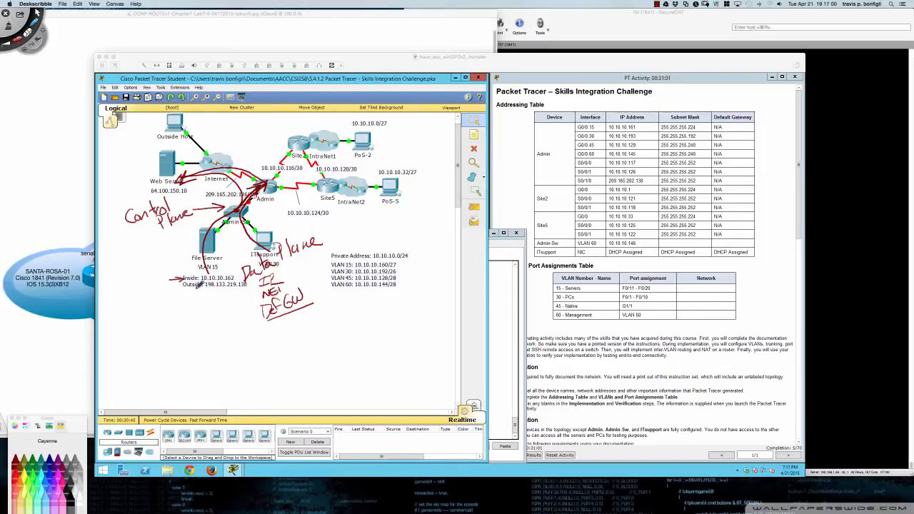
{"action": "key", "text": "Delete"}
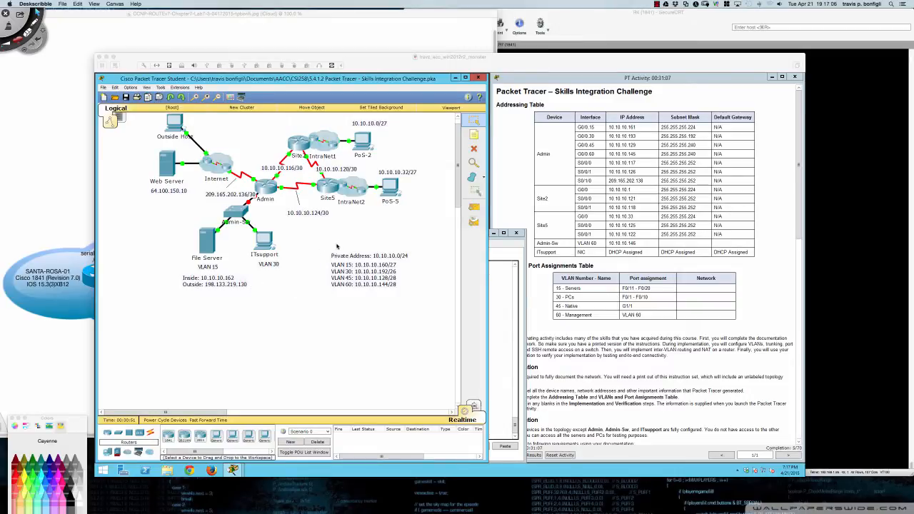
- Return to Admin-Sw's console and apply ip default-gateway 10.10.10.145
{"action": "left_click", "coordinate": [492, 294]}
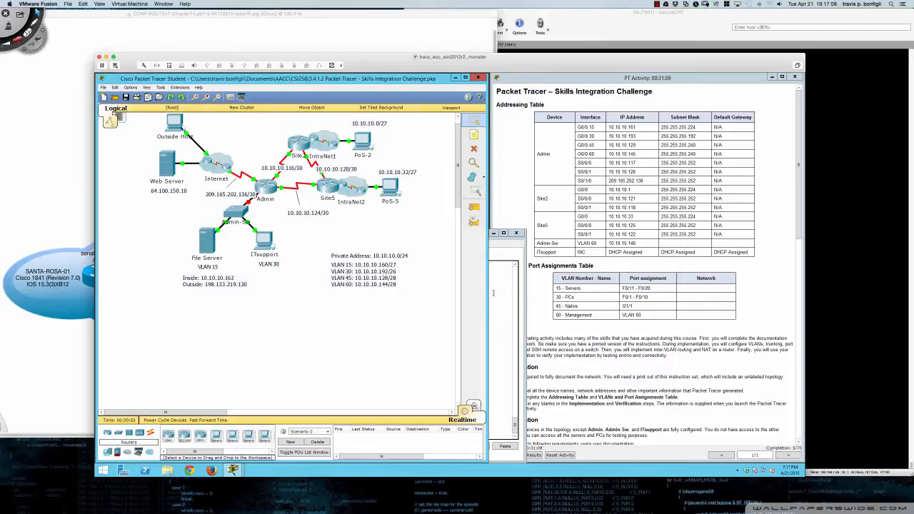
{"action": "left_click", "coordinate": [494, 294]}
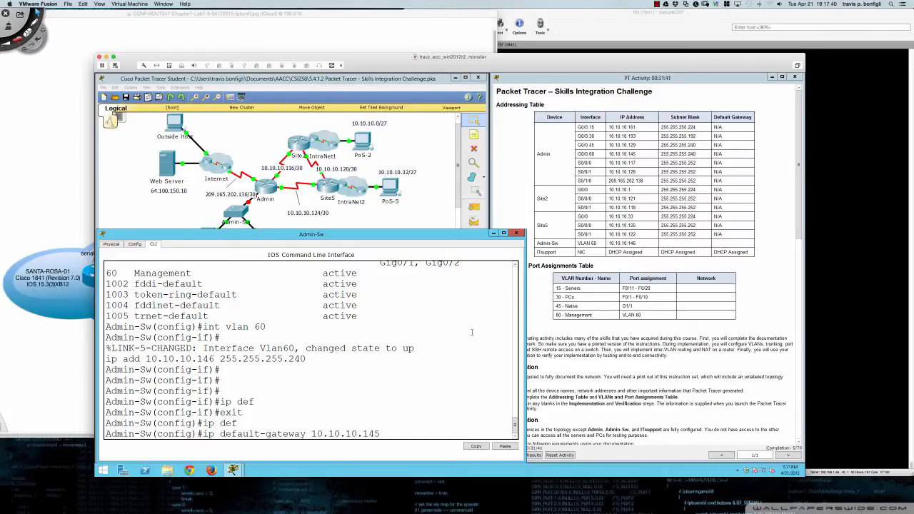
{"action": "key", "text": "Return"}
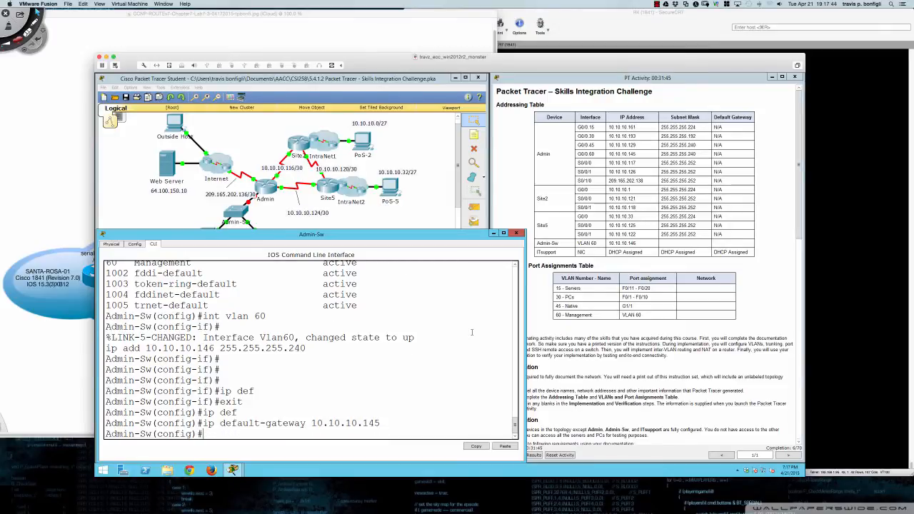
- Highlight the Admin-Sw remote management line in the instructions and narrow the console beside it
{"action": "left_click", "coordinate": [543, 318]}
{"action": "scroll", "coordinate": [531, 351], "scroll_direction": "down", "scroll_amount": 5}
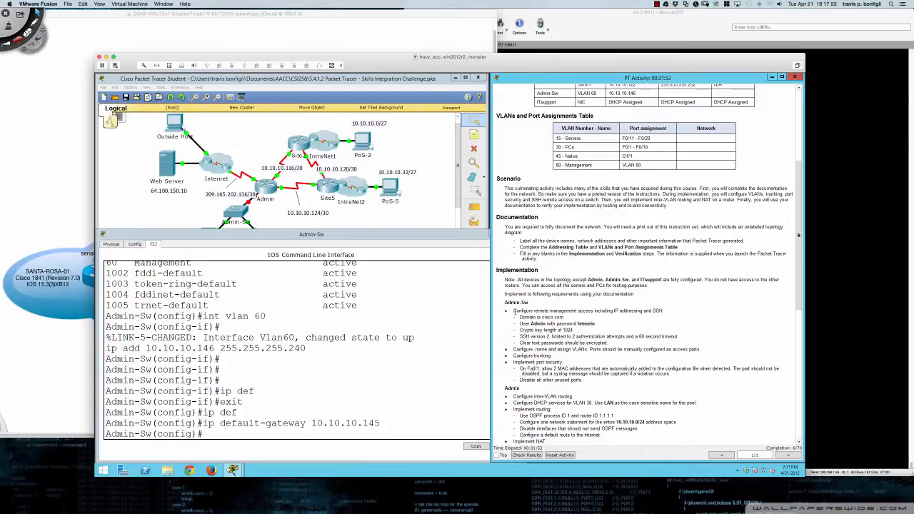
{"action": "left_click_drag", "start_coordinate": [514, 311], "coordinate": [633, 311]}
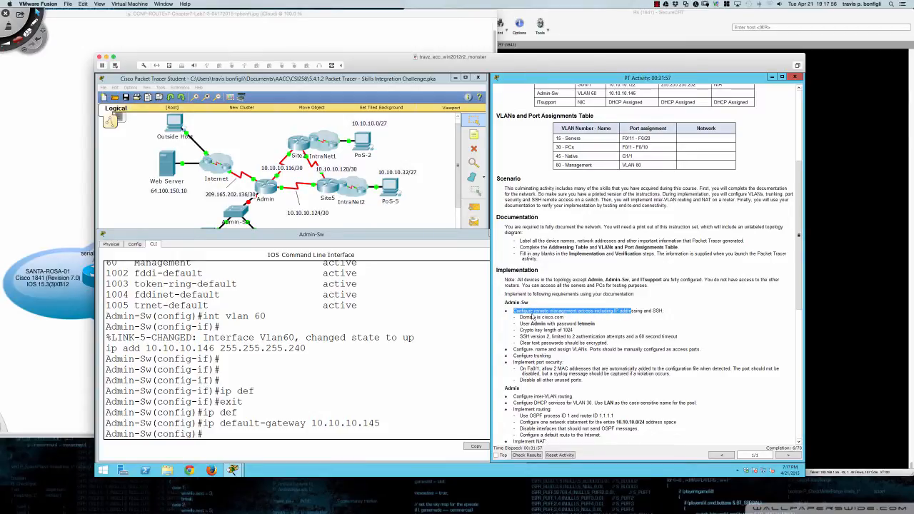
{"action": "left_click", "coordinate": [423, 380]}
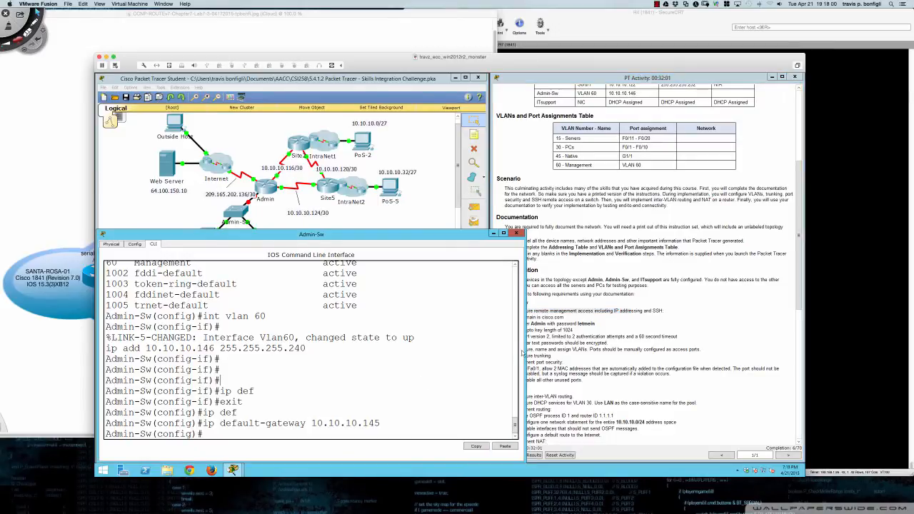
{"action": "left_click_drag", "start_coordinate": [525, 355], "coordinate": [503, 355]}
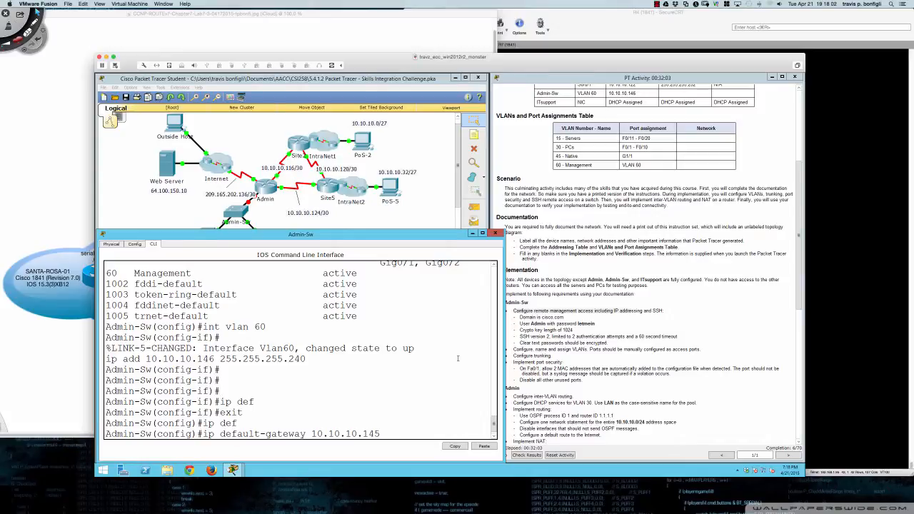
{"action": "key", "text": "Return"}
{"action": "key", "text": "Return"}
{"action": "key", "text": "Return"}
{"action": "key", "text": "Return"}
{"action": "key", "text": "Return"}
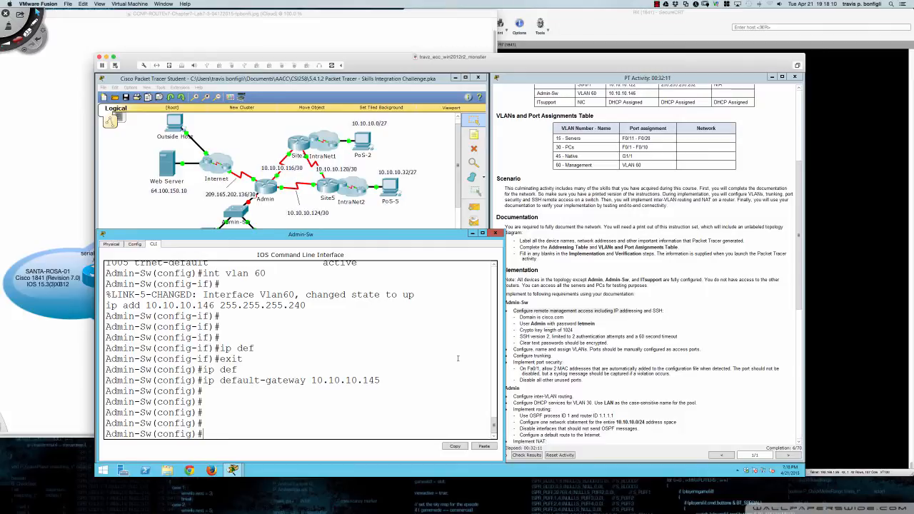
- After a failed crypto key generate rsa attempt, set the IP domain name to cisco.com
{"action": "type", "text": "crypto key gener"}
{"action": "key", "text": "Tab"}
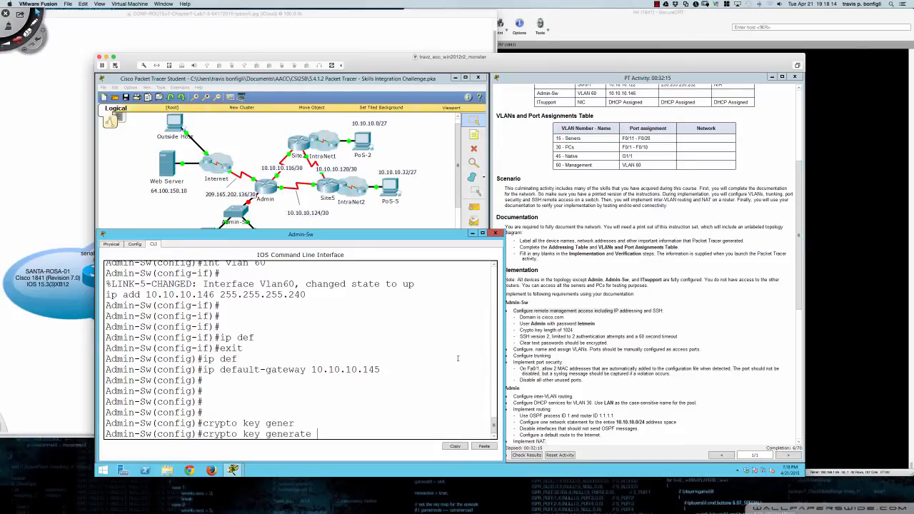
{"action": "type", "text": "rsa"}
{"action": "key", "text": "Return"}
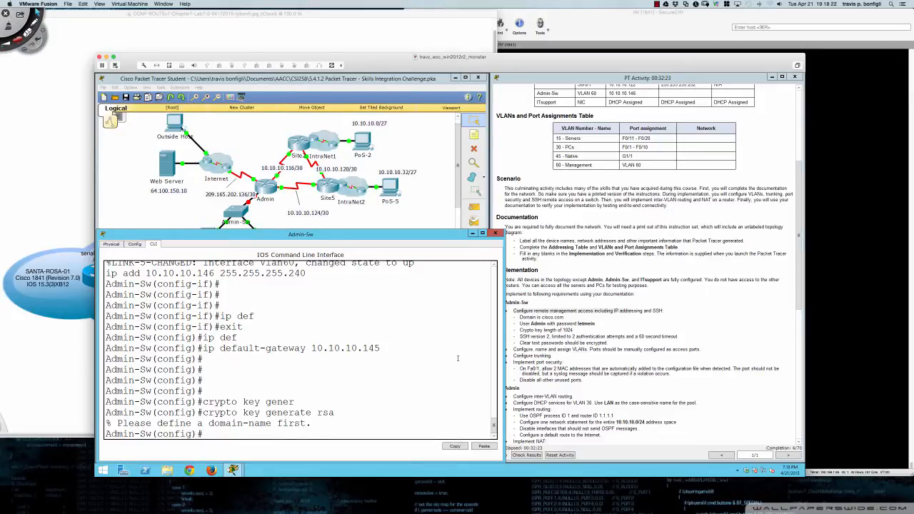
{"action": "type", "text": "ip domain-na"}
{"action": "key", "text": "Tab"}
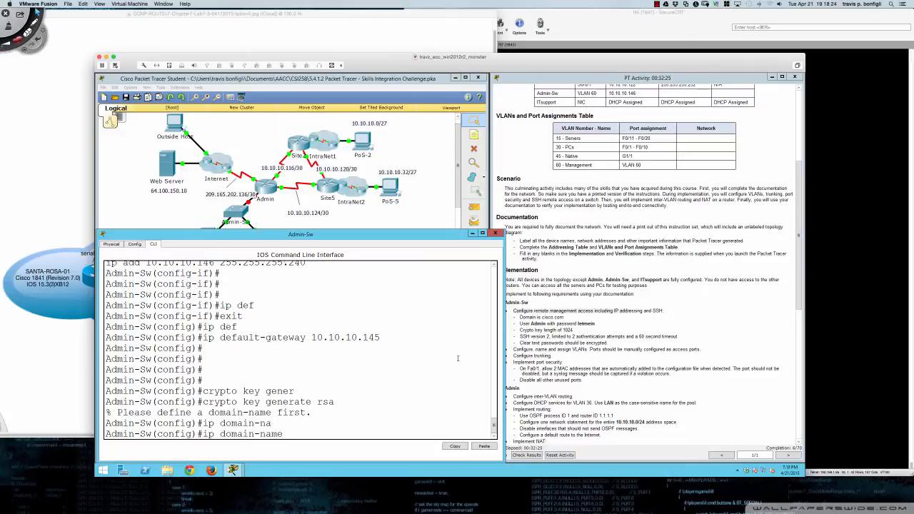
{"action": "type", "text": "cisco.com"}
{"action": "key", "text": "Return"}
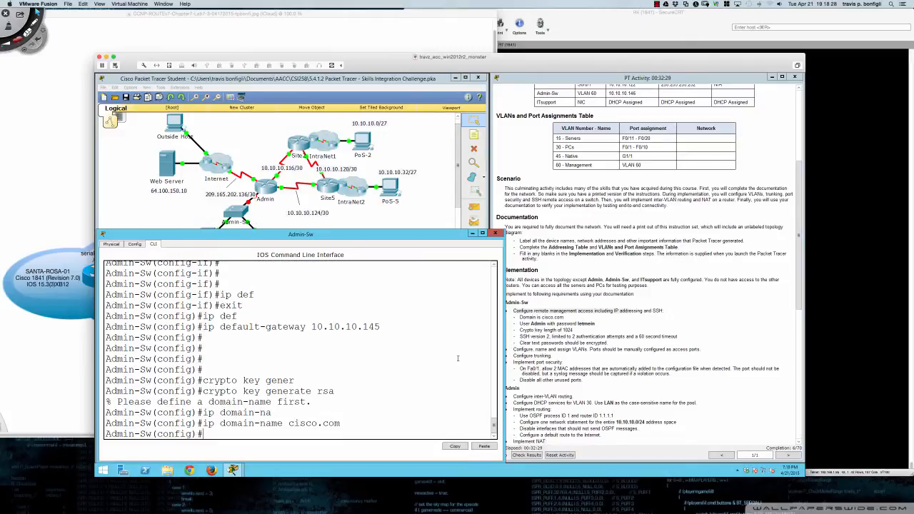
{"action": "key", "text": "Return"}
{"action": "key", "text": "Return"}
{"action": "key", "text": "Return"}
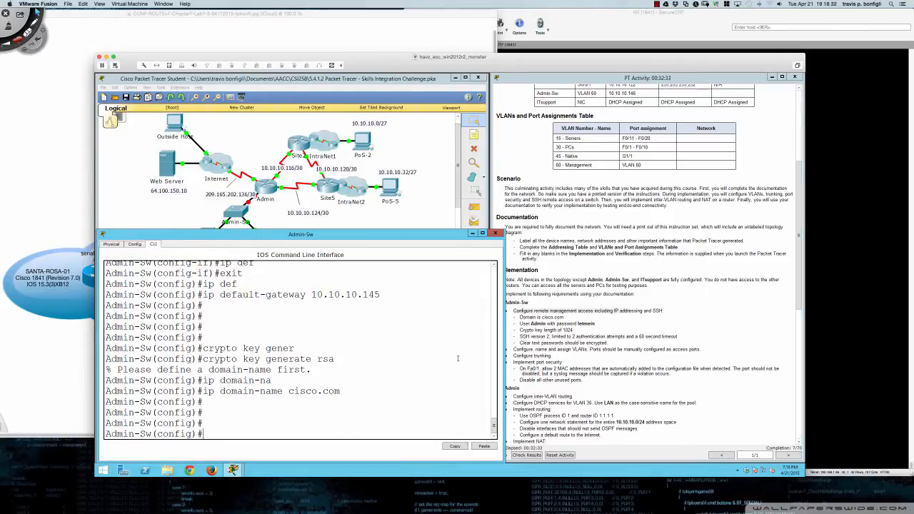
- Generate 1024-bit RSA keys so SSH 1.99 is enabled, then begin the ip ssh version command
{"action": "type", "text": "cryp"}
{"action": "key", "text": "Tab"}
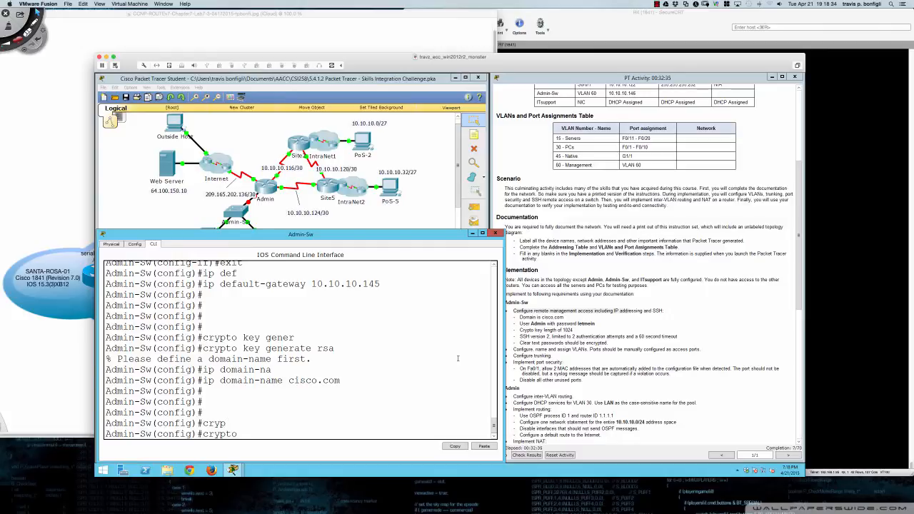
{"action": "type", "text": "key gener"}
{"action": "key", "text": "Tab"}
{"action": "type", "text": "rsa"}
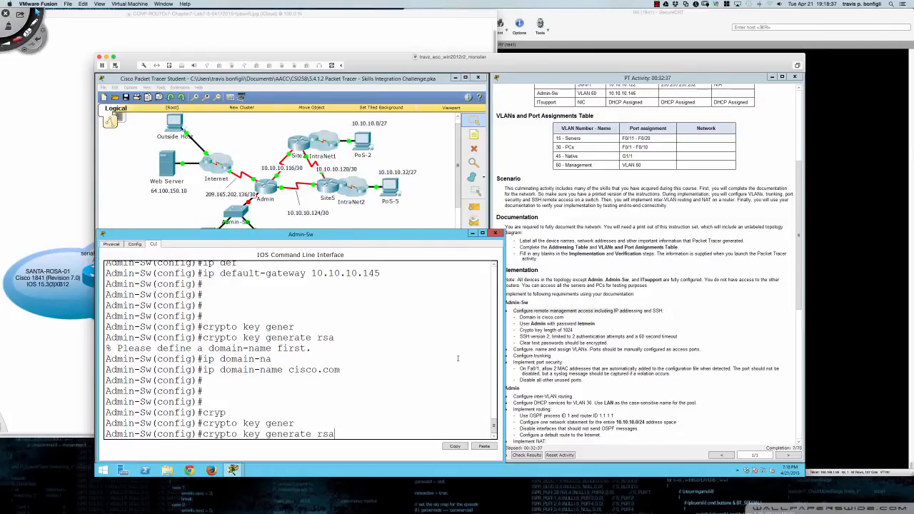
{"action": "key", "text": "Return"}
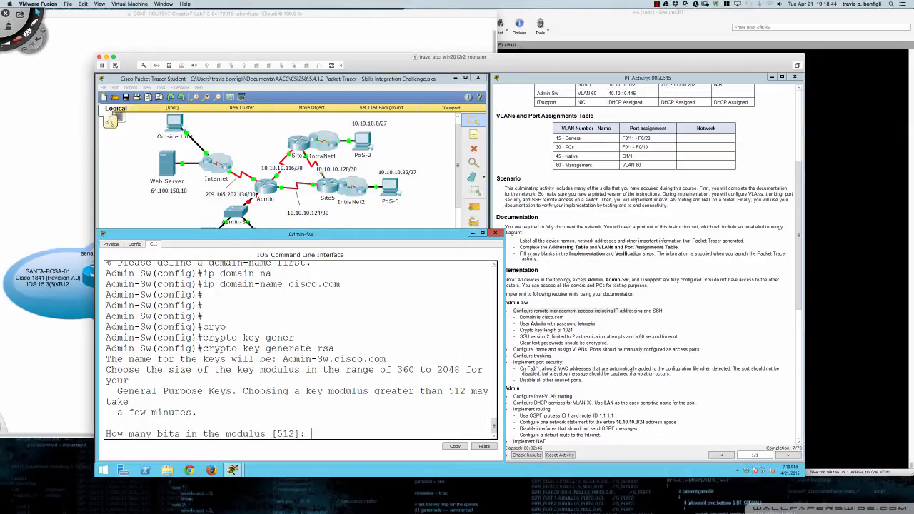
{"action": "type", "text": "1024"}
{"action": "key", "text": "Return"}
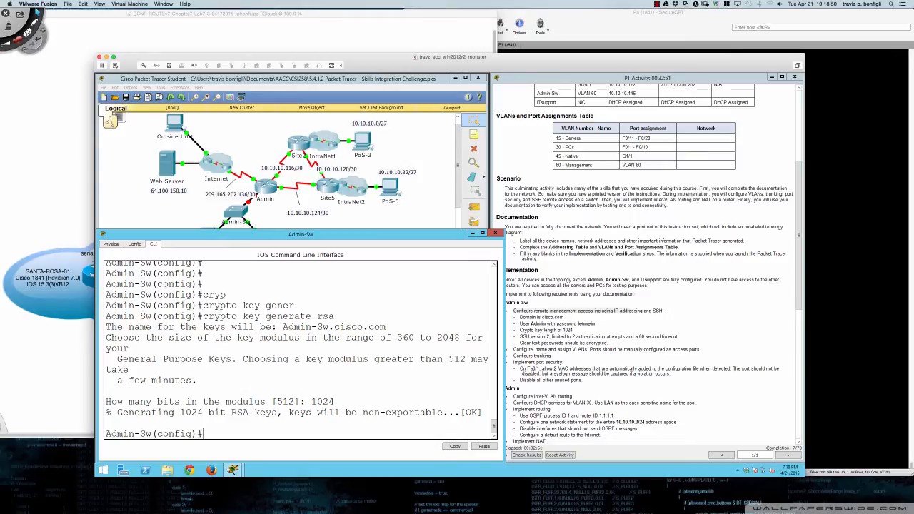
{"action": "key", "text": "Return"}
{"action": "key", "text": "Return"}
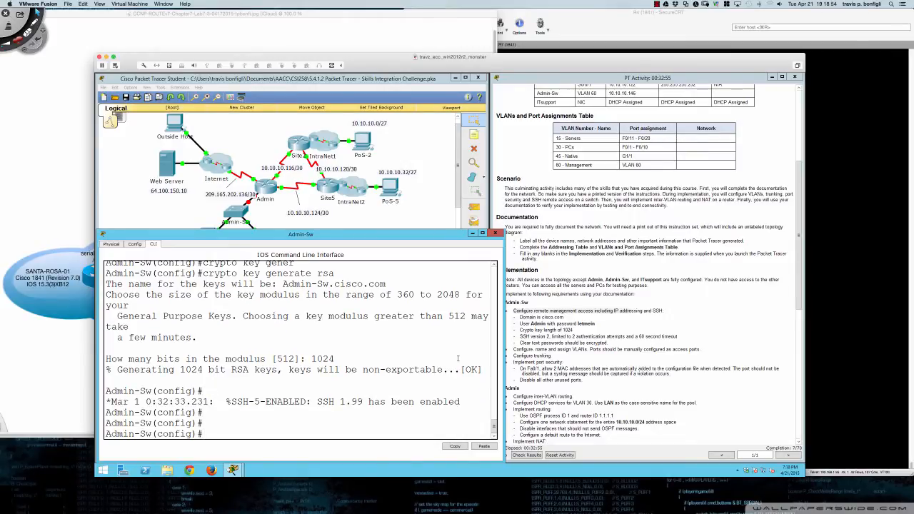
{"action": "type", "text": "ip ssh ver"}
{"action": "key", "text": "Tab"}
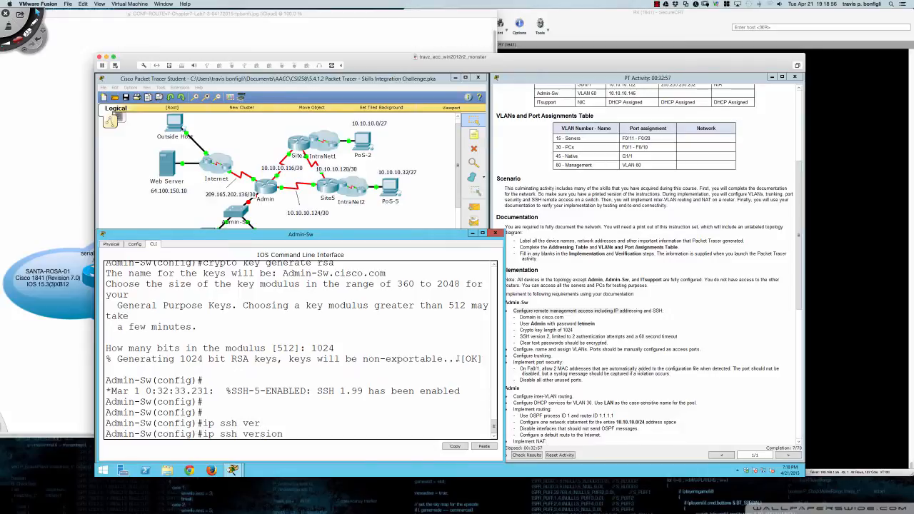
- Set SSH version 2 and 2 authentication retries on Admin-Sw
{"action": "type", "text": "2"}
{"action": "key", "text": "Return"}
{"action": "type", "text": "ip "}
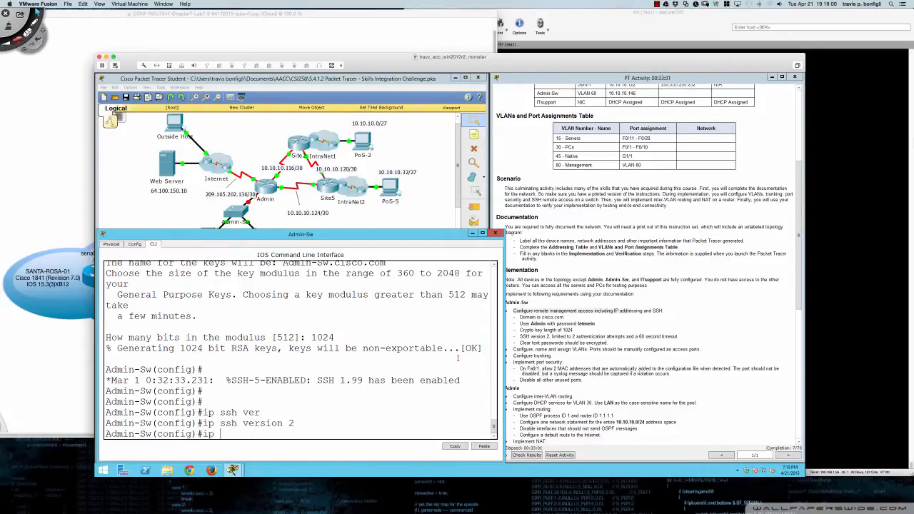
{"action": "type", "text": "ssh "}
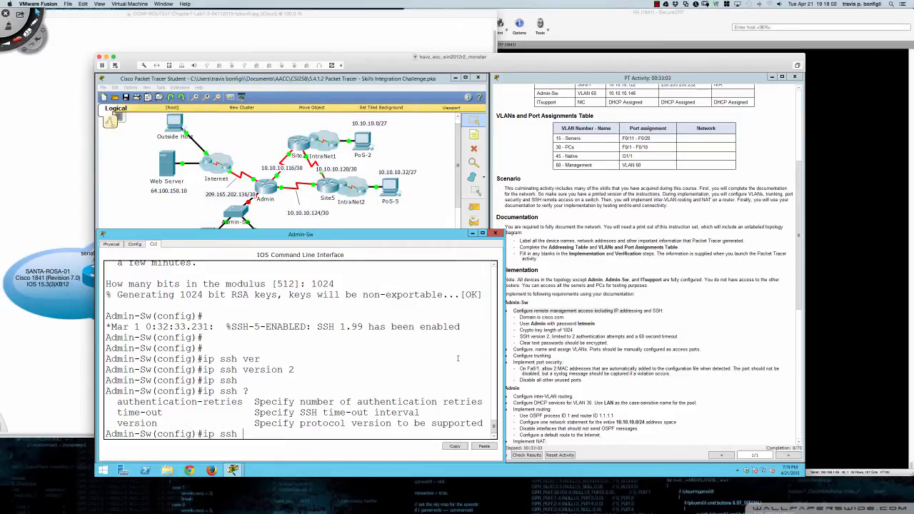
{"action": "type", "text": "?aut"}
{"action": "key", "text": "Tab"}
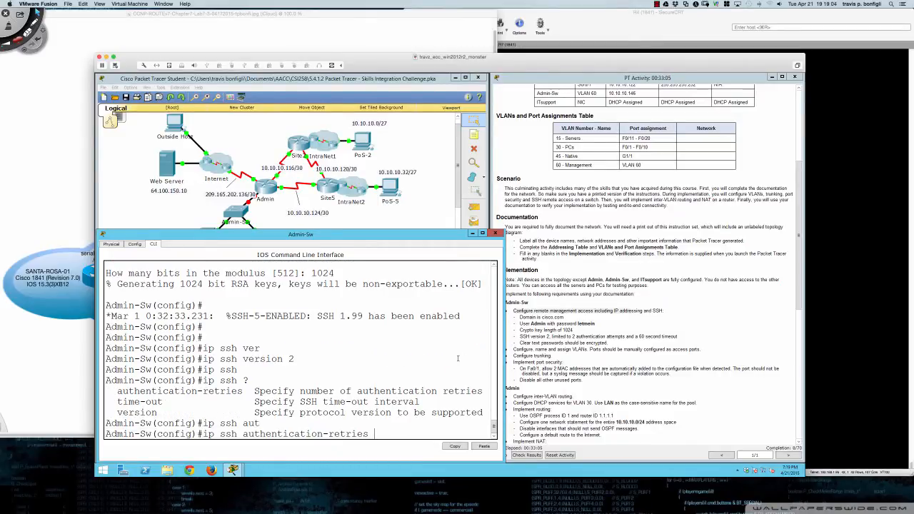
{"action": "type", "text": "2"}
{"action": "key", "text": "Return"}
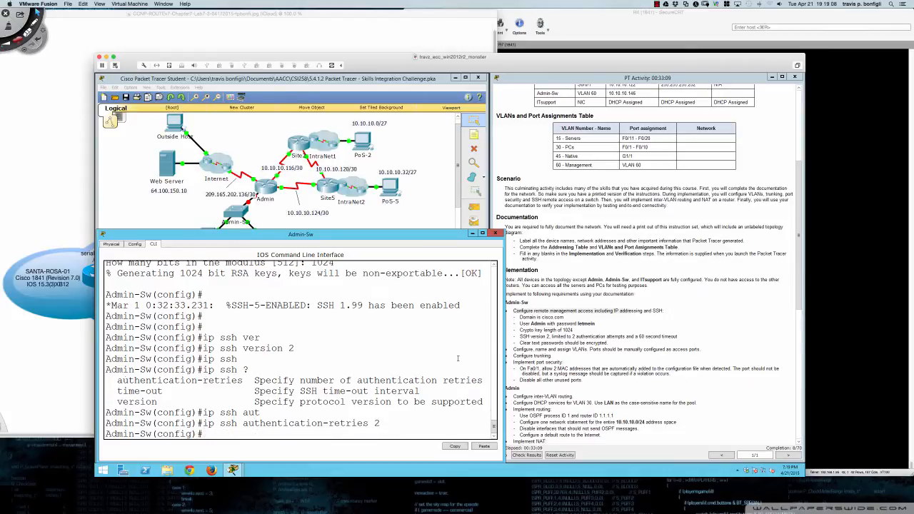
- Set the SSH time-out to 60 seconds, then start a service command
{"action": "key", "text": "Up"}
{"action": "key", "text": "BackSpace"}
{"action": "key", "text": "BackSpace"}
{"action": "key", "text": "BackSpace"}
{"action": "key", "text": "BackSpace"}
{"action": "key", "text": "BackSpace"}
{"action": "key", "text": "BackSpace"}
{"action": "key", "text": "BackSpace"}
{"action": "key", "text": "BackSpace"}
{"action": "key", "text": "BackSpace"}
{"action": "key", "text": "BackSpace"}
{"action": "key", "text": "BackSpace"}
{"action": "key", "text": "BackSpace"}
{"action": "key", "text": "BackSpace"}
{"action": "key", "text": "BackSpace"}
{"action": "key", "text": "BackSpace"}
{"action": "key", "text": "BackSpace"}
{"action": "key", "text": "BackSpace"}
{"action": "key", "text": "BackSpace"}
{"action": "key", "text": "BackSpace"}
{"action": "key", "text": "BackSpace"}
{"action": "key", "text": "BackSpace"}
{"action": "key", "text": "BackSpace"}
{"action": "key", "text": "BackSpace"}
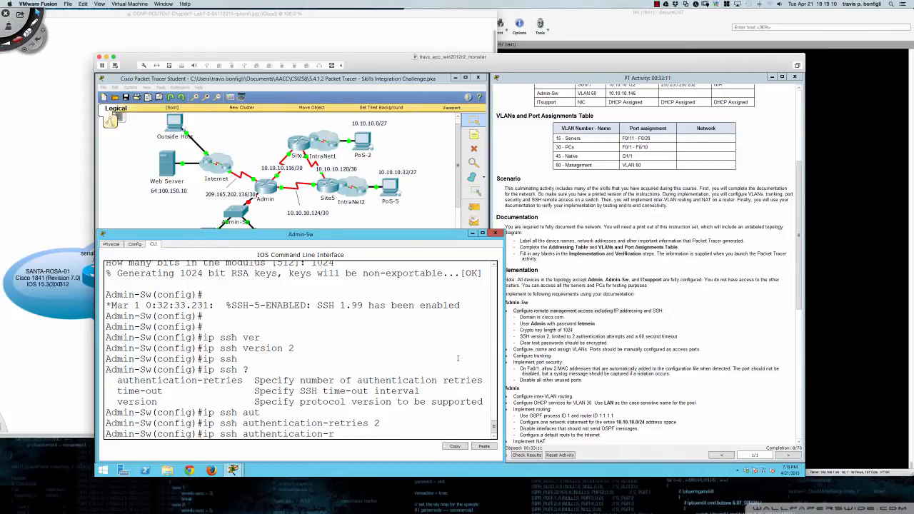
{"action": "type", "text": "tim"}
{"action": "key", "text": "Tab"}
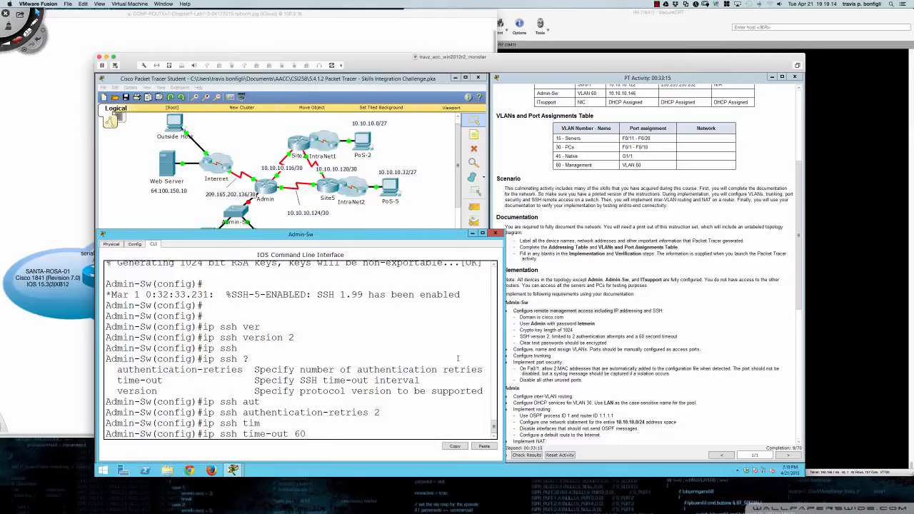
{"action": "type", "text": "?"}
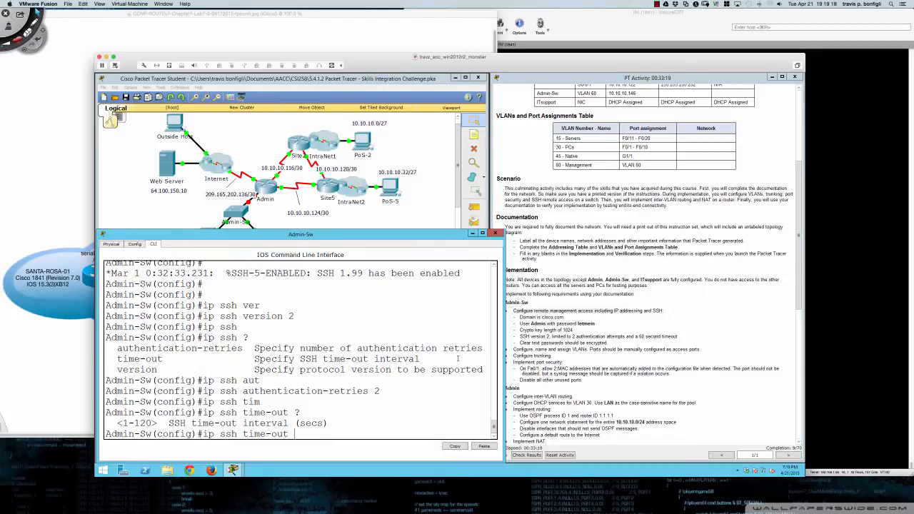
{"action": "type", "text": "60"}
{"action": "key", "text": "Return"}
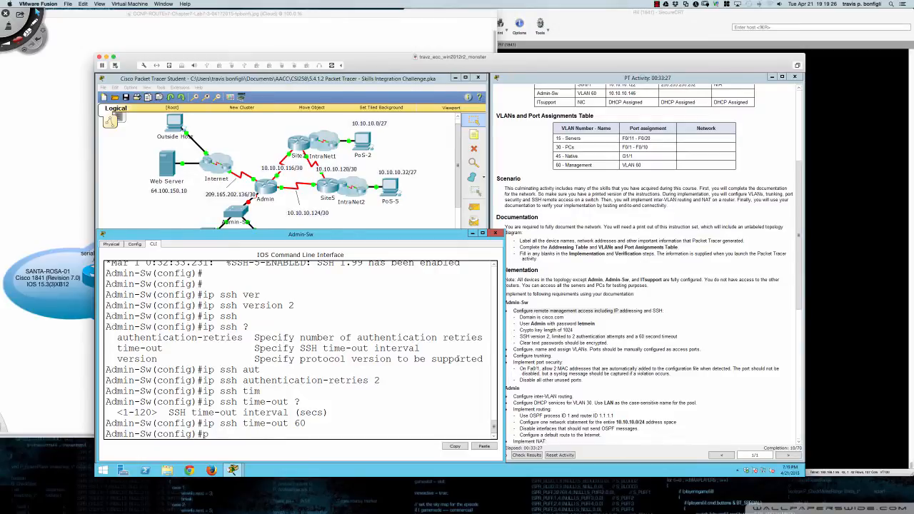
{"action": "type", "text": "ser"}
{"action": "key", "text": "Tab"}
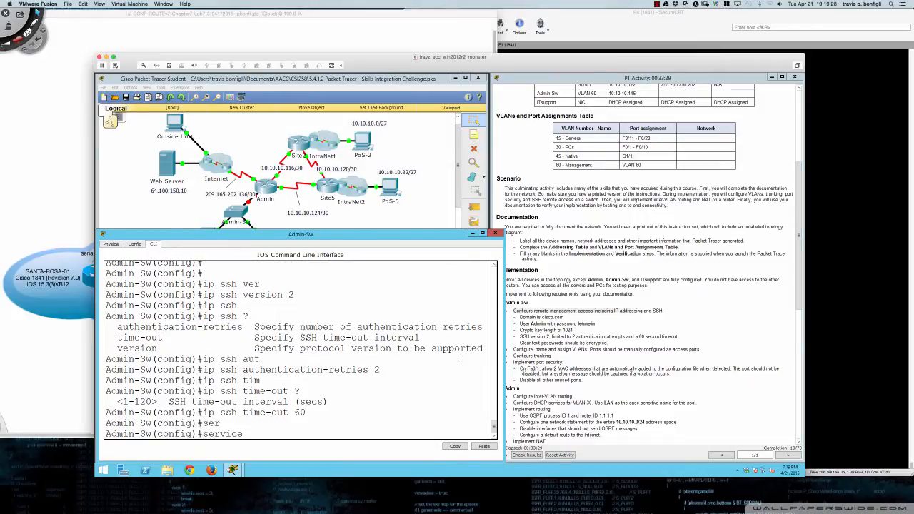
- Turn on service password-encryption on Admin-Sw
{"action": "type", "text": "pas"}
{"action": "key", "text": "Tab"}
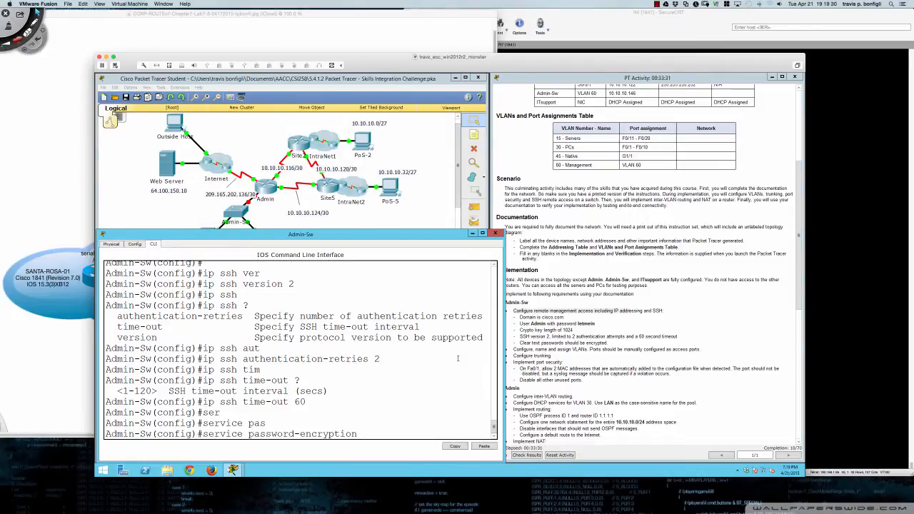
{"action": "key", "text": "Return"}
{"action": "key", "text": "Return"}
{"action": "key", "text": "Return"}
{"action": "key", "text": "Return"}
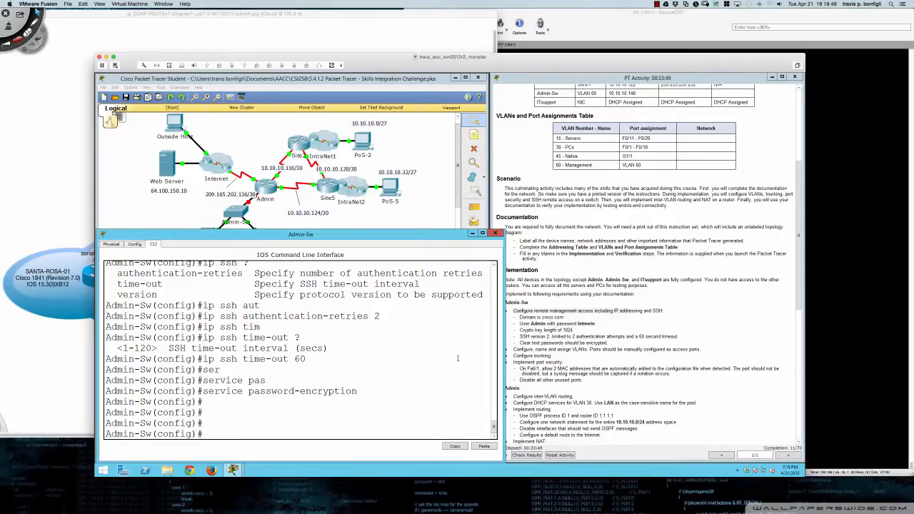
- Create local user Admin with a secret password, then remove that entry with 'no'
{"action": "type", "text": "user"}
{"action": "key", "text": "Tab"}
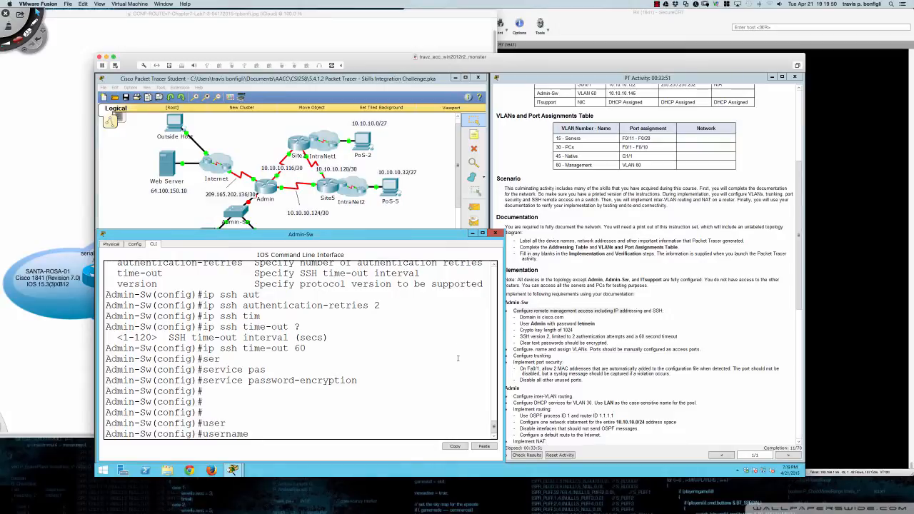
{"action": "type", "text": "Admin ?"}
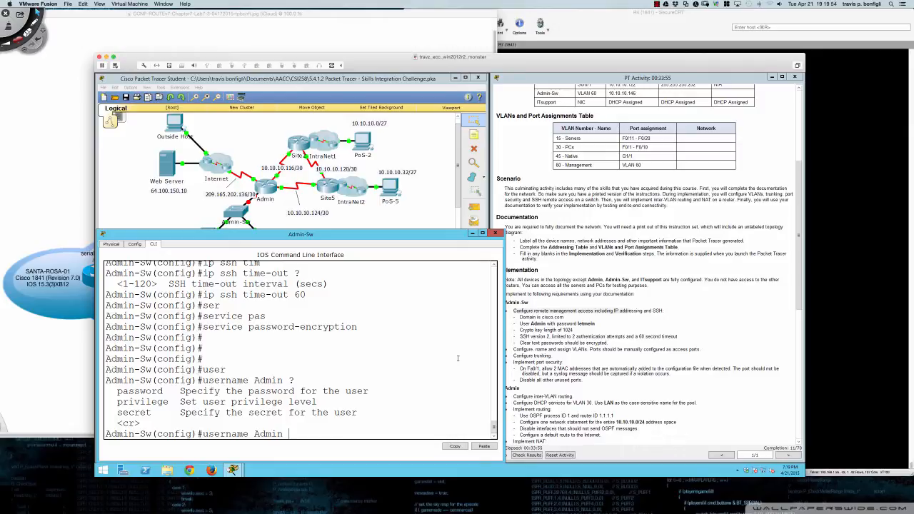
{"action": "type", "text": "secr"}
{"action": "key", "text": "Tab"}
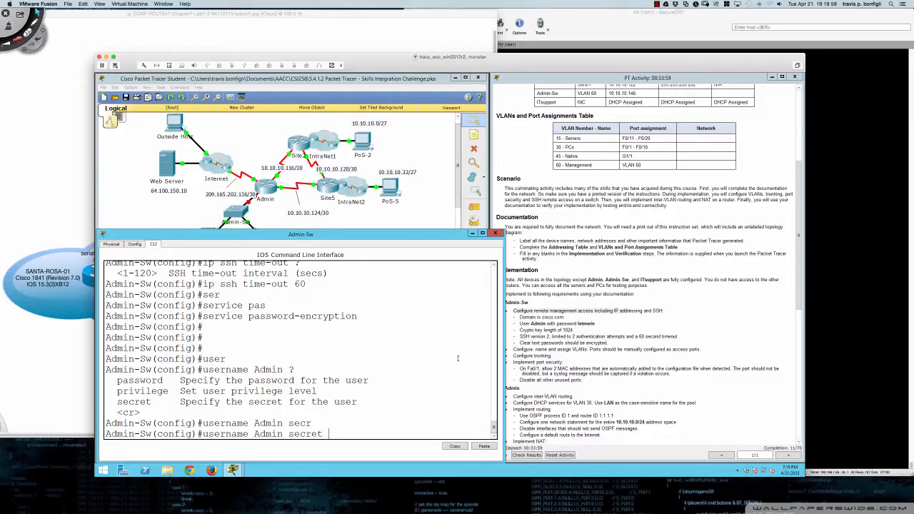
{"action": "type", "text": "?"}
{"action": "type", "text": "0"}
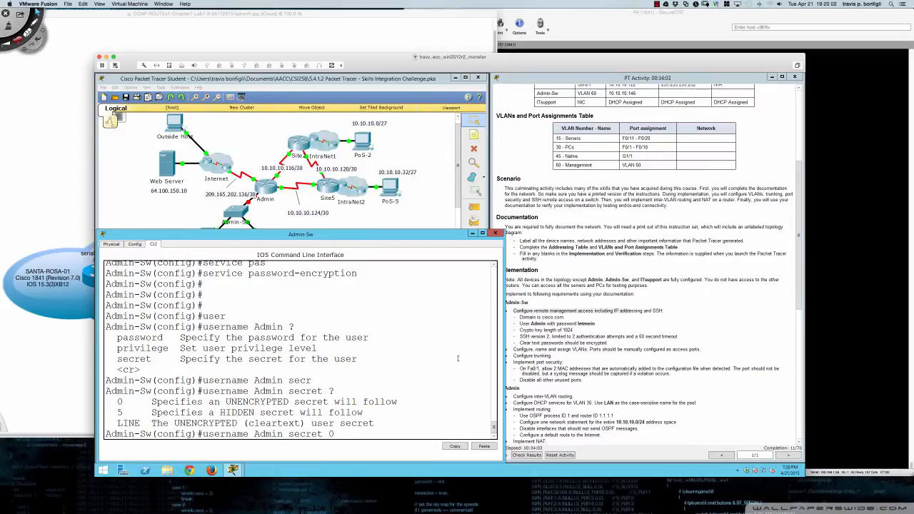
{"action": "type", "text": " letmein"}
{"action": "key", "text": "Return"}
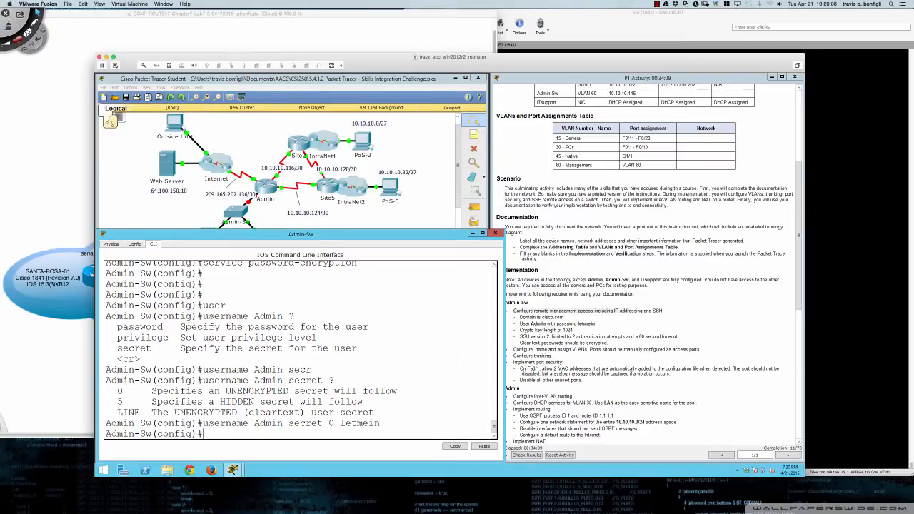
{"action": "key", "text": "Return"}
{"action": "key", "text": "Return"}
{"action": "key", "text": "Up"}
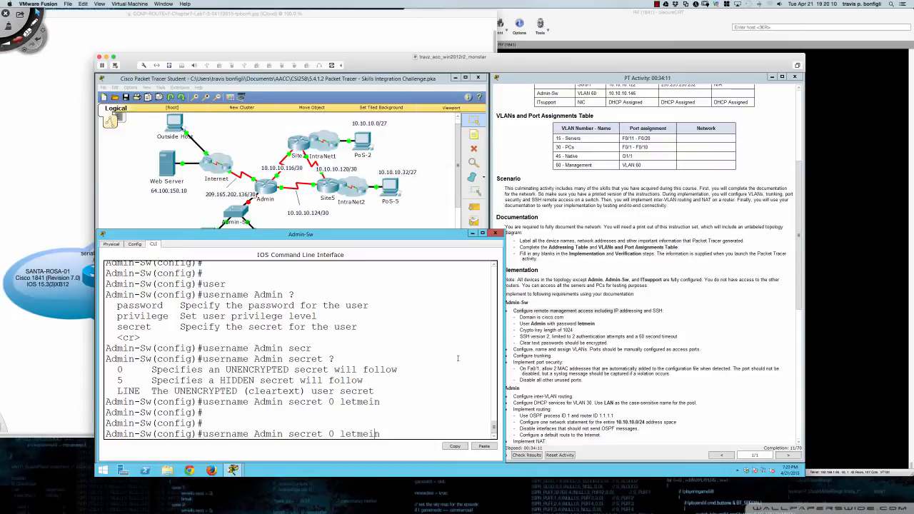
{"action": "key", "text": "Left"}
{"action": "key", "text": "Left"}
{"action": "key", "text": "Left"}
{"action": "key", "text": "Left"}
{"action": "key", "text": "Left"}
{"action": "key", "text": "Left"}
{"action": "key", "text": "Left"}
{"action": "key", "text": "Left"}
{"action": "key", "text": "Left"}
{"action": "key", "text": "Left"}
{"action": "key", "text": "Left"}
{"action": "key", "text": "Left"}
{"action": "key", "text": "Left"}
{"action": "type", "text": "no"}
{"action": "key", "text": "Return"}
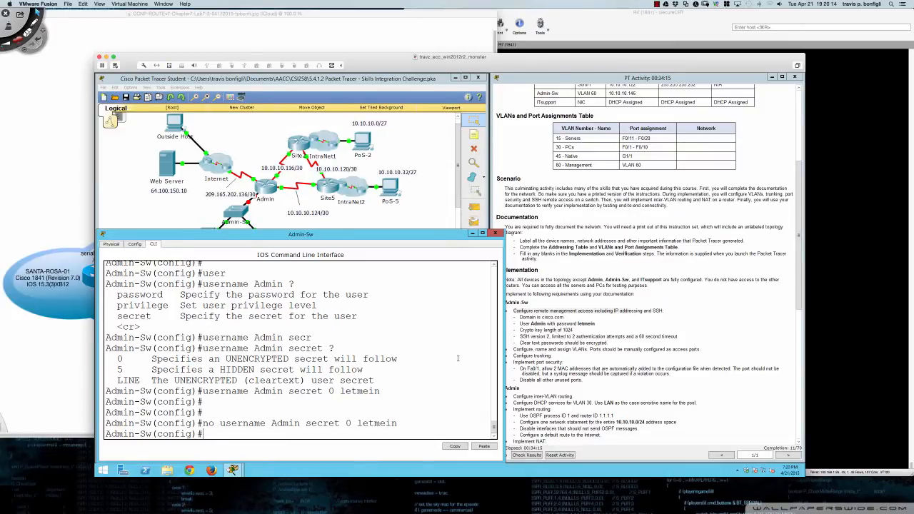
- Recreate user Admin with the lab password as a plain password instead of a secret
{"action": "type", "text": "user"}
{"action": "key", "text": "Tab"}
{"action": "type", "text": "Admin"}
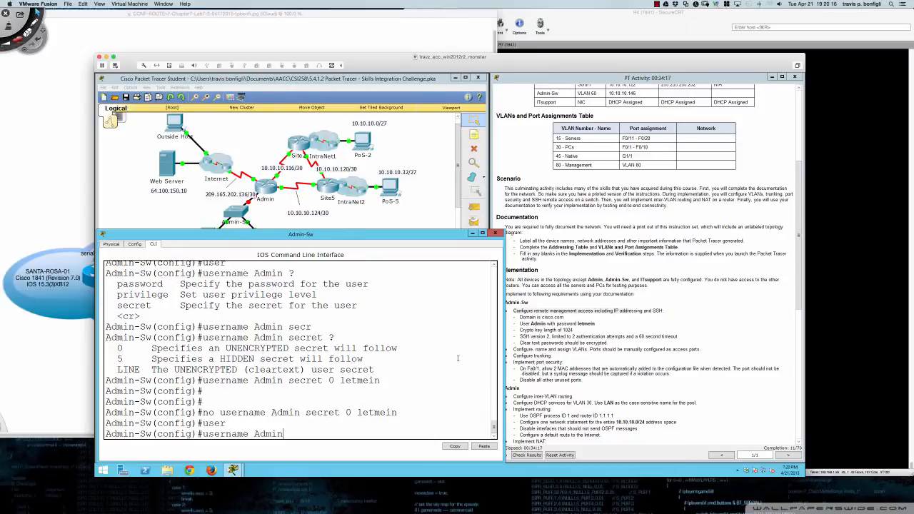
{"action": "type", "text": " pass"}
{"action": "key", "text": "Tab"}
{"action": "type", "text": "letmein"}
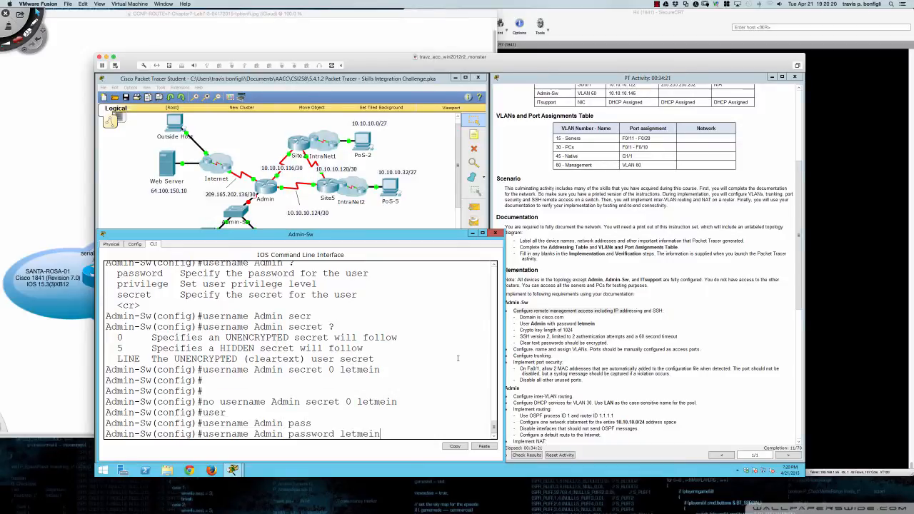
{"action": "key", "text": "Return"}
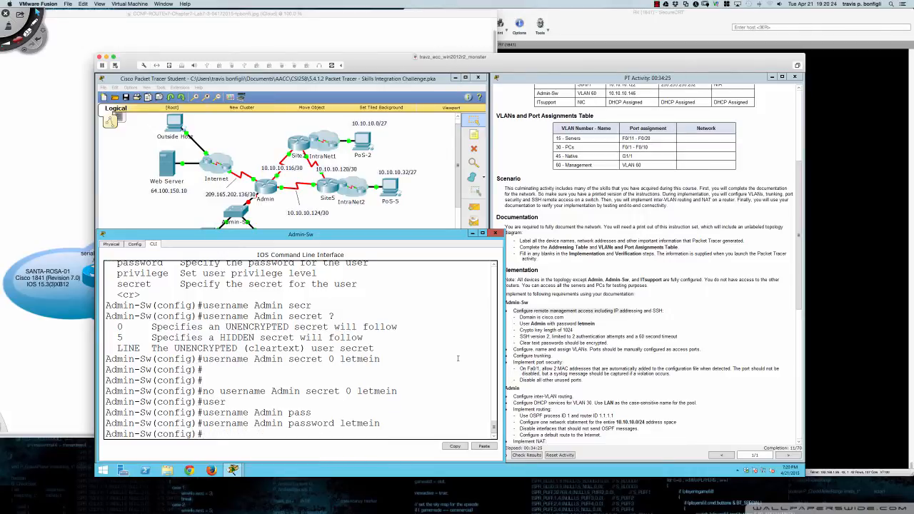
{"action": "key", "text": "Return"}
{"action": "key", "text": "Return"}
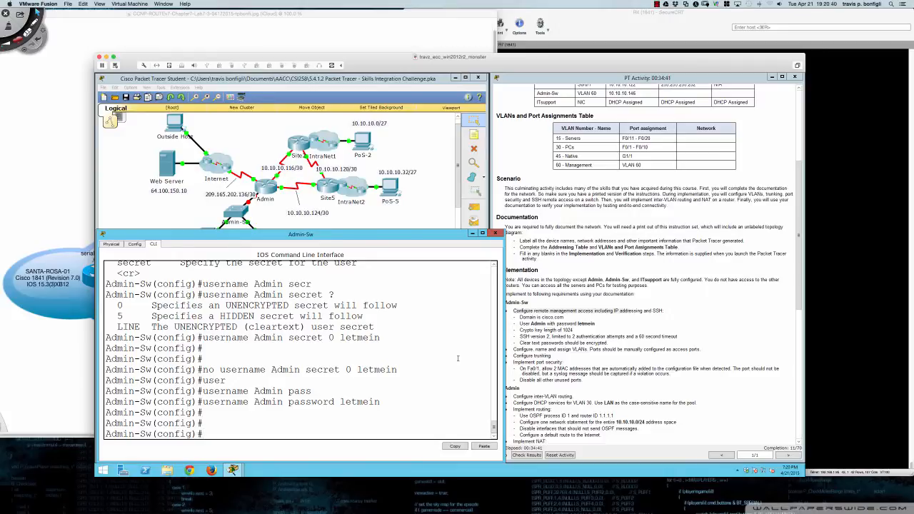
{"action": "key", "text": "Return"}
{"action": "key", "text": "Return"}
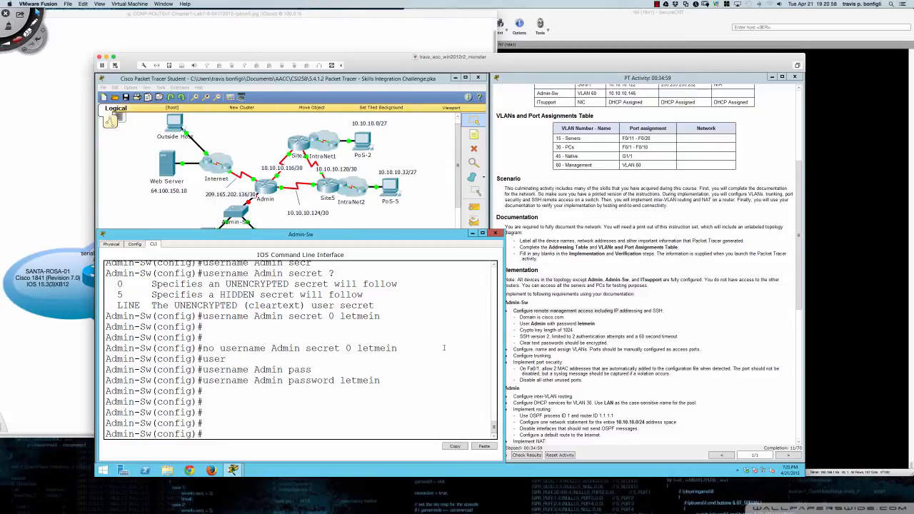
- Create VLAN 15 named Servers, VLAN 30 named PCs and VLAN 45 named Native
{"action": "type", "text": "vlan 15"}
{"action": "key", "text": "Return"}
{"action": "type", "text": "name"}
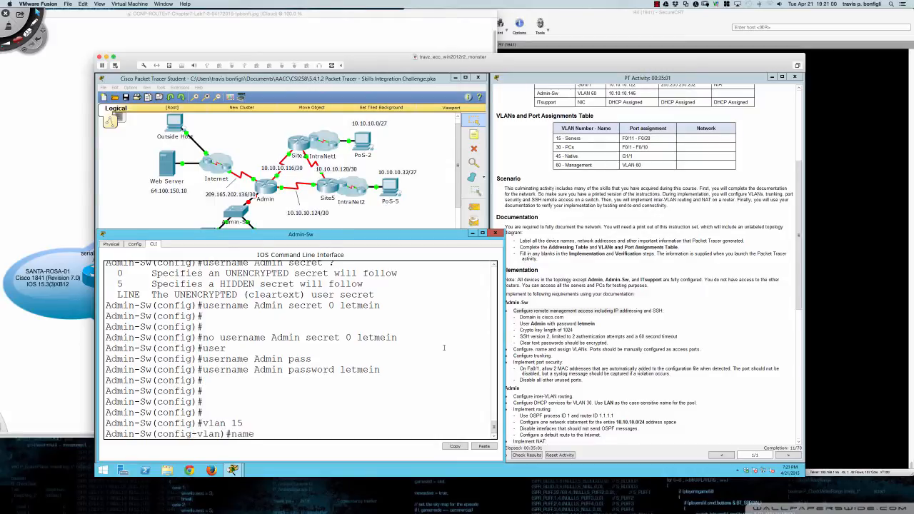
{"action": "type", "text": " Servers"}
{"action": "key", "text": "Return"}
{"action": "type", "text": "vlan "}
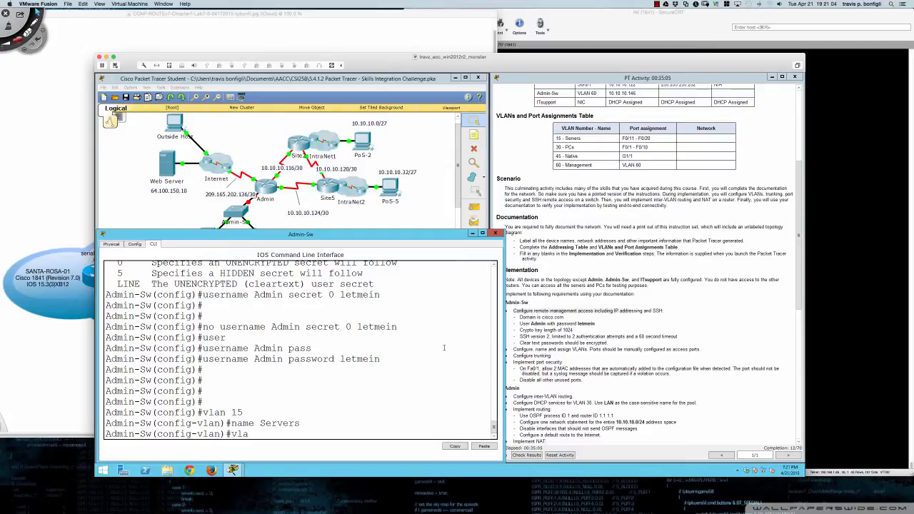
{"action": "type", "text": "30"}
{"action": "key", "text": "Return"}
{"action": "type", "text": "name"}
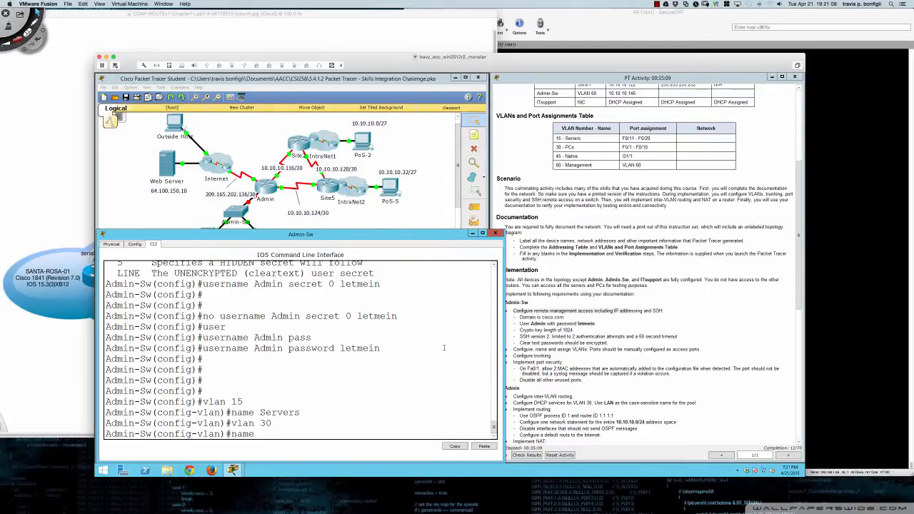
{"action": "type", "text": " PCs"}
{"action": "key", "text": "Return"}
{"action": "type", "text": "v"}
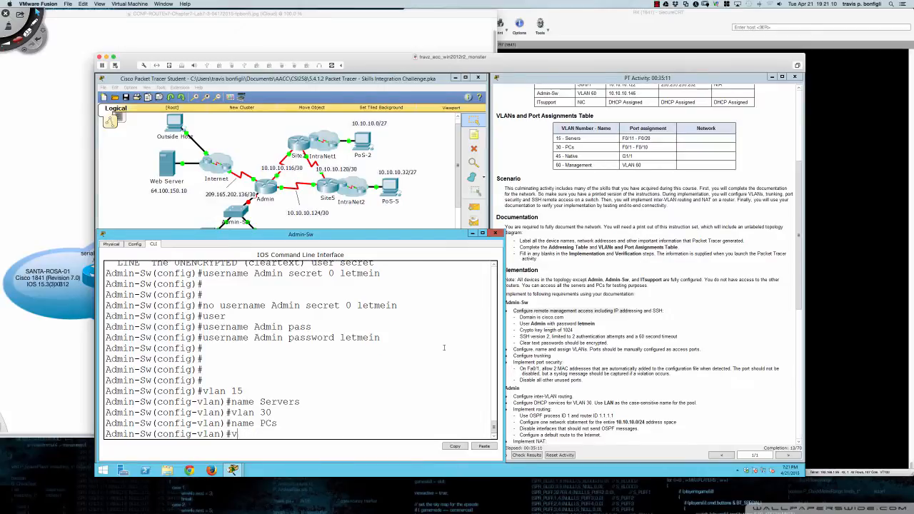
{"action": "type", "text": "lan 45"}
{"action": "key", "text": "Return"}
{"action": "type", "text": "name N"}
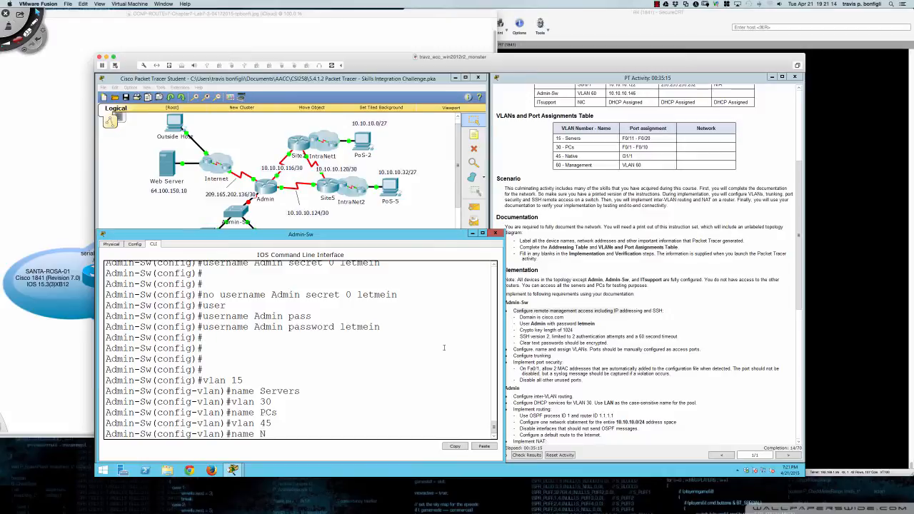
{"action": "type", "text": "ative"}
{"action": "key", "text": "Return"}
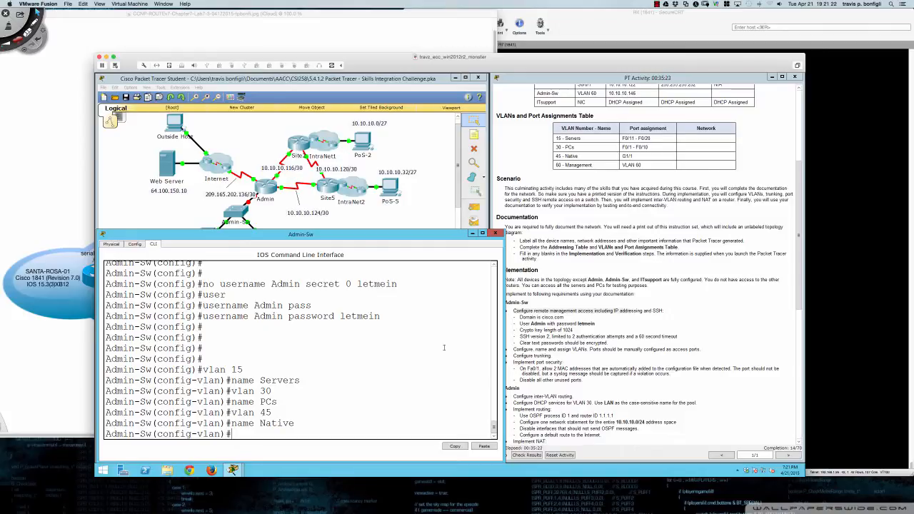
- Exit VLAN configuration and select interface range Fa0/11 - 20
{"action": "key", "text": "Return"}
{"action": "key", "text": "Return"}
{"action": "key", "text": "Return"}
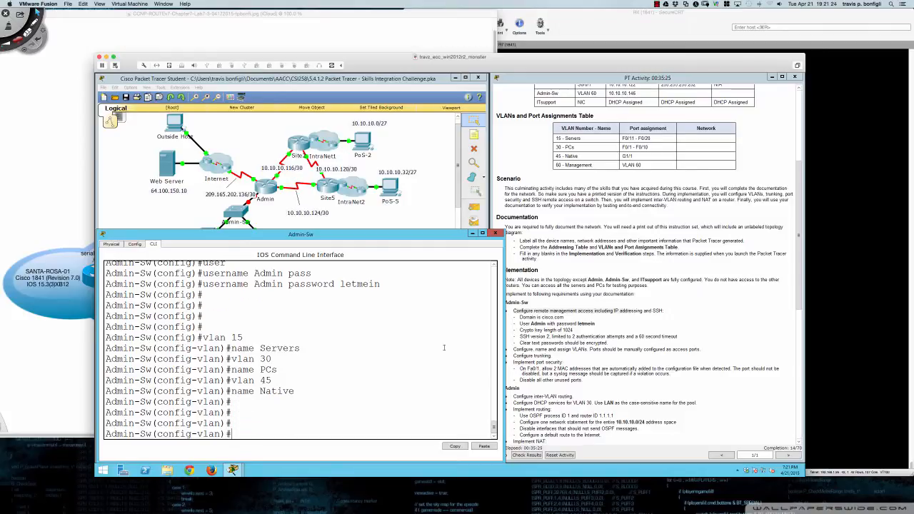
{"action": "type", "text": "exit"}
{"action": "key", "text": "Return"}
{"action": "key", "text": "Return"}
{"action": "key", "text": "Return"}
{"action": "key", "text": "Return"}
{"action": "key", "text": "Return"}
{"action": "key", "text": "Return"}
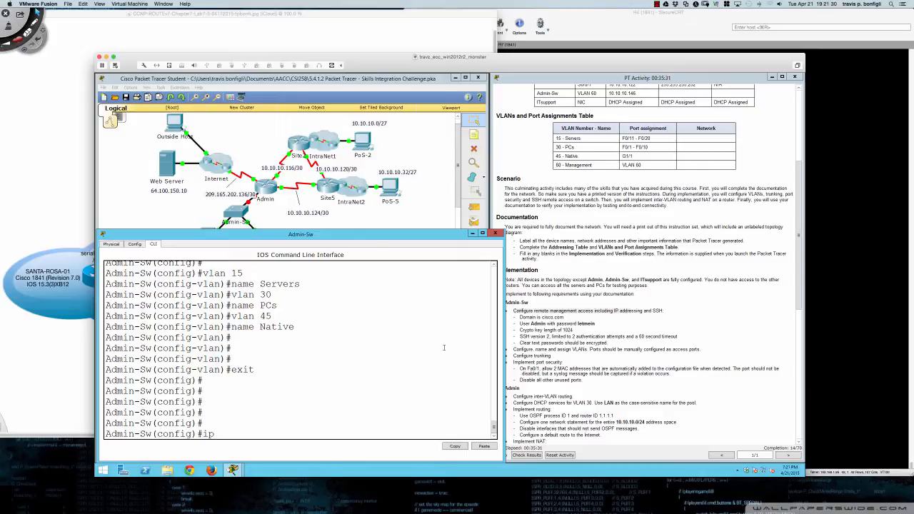
{"action": "type", "text": "int ra fa0/11 - 20"}
{"action": "key", "text": "Return"}
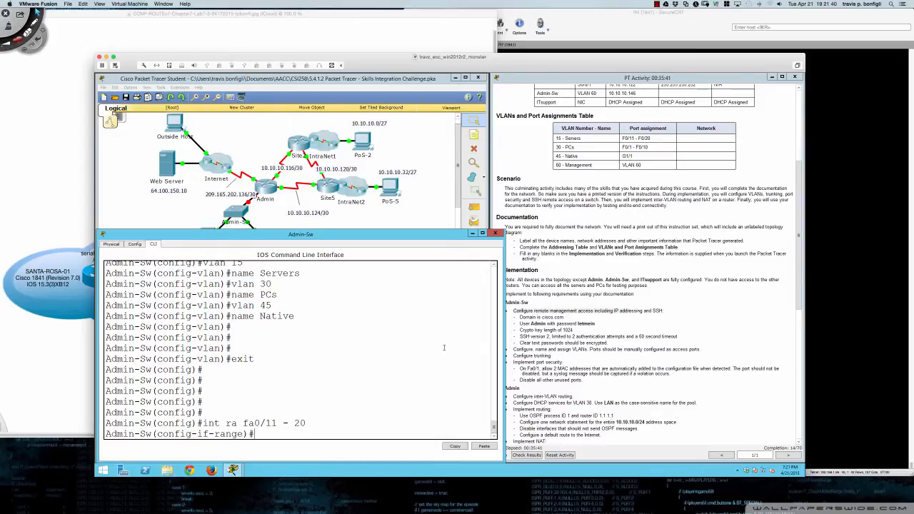
- Make ports Fa0/11–20 access ports in VLAN 15
{"action": "type", "text": "swi"}
{"action": "key", "text": "Tab"}
{"action": "type", "text": "mod"}
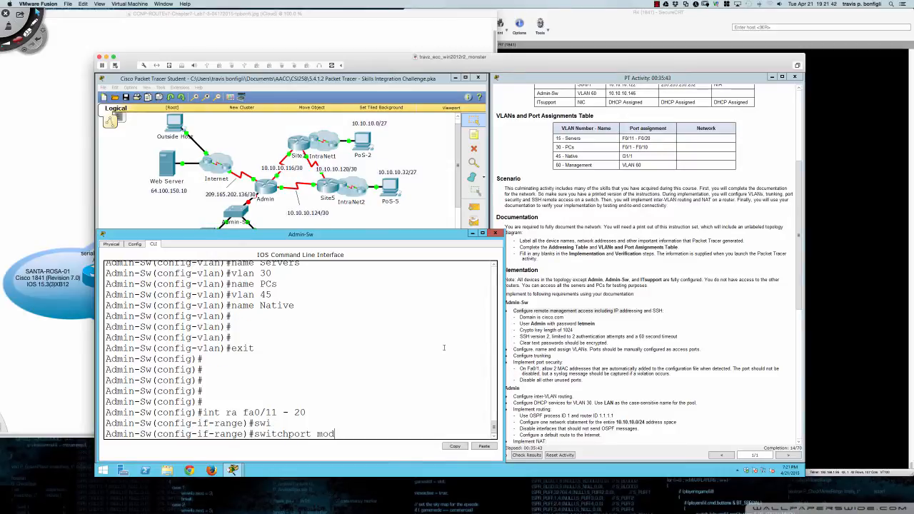
{"action": "type", "text": "e access"}
{"action": "key", "text": "Return"}
{"action": "type", "text": "swi"}
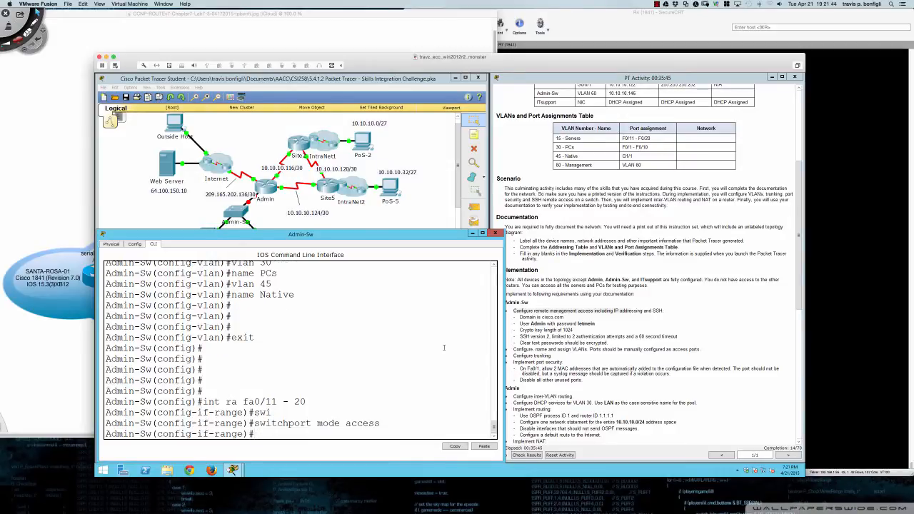
{"action": "key", "text": "Tab"}
{"action": "type", "text": "access"}
{"action": "key", "text": "Tab"}
{"action": "type", "text": "vl"}
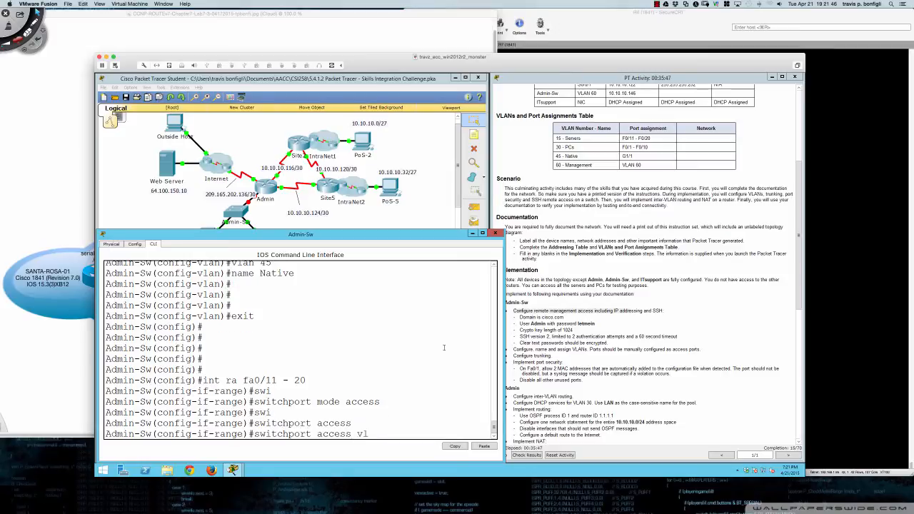
{"action": "type", "text": "an 15"}
{"action": "key", "text": "Return"}
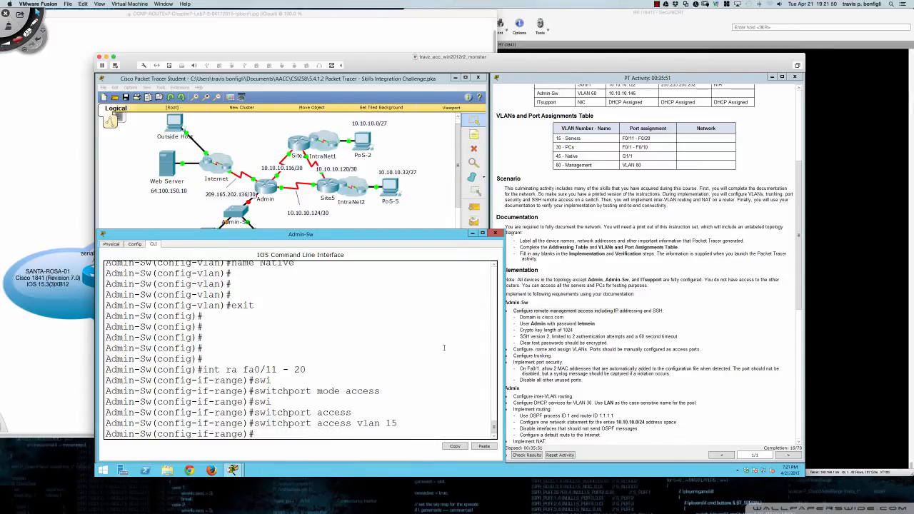
{"action": "key", "text": "Return"}
{"action": "key", "text": "Return"}
{"action": "key", "text": "Return"}
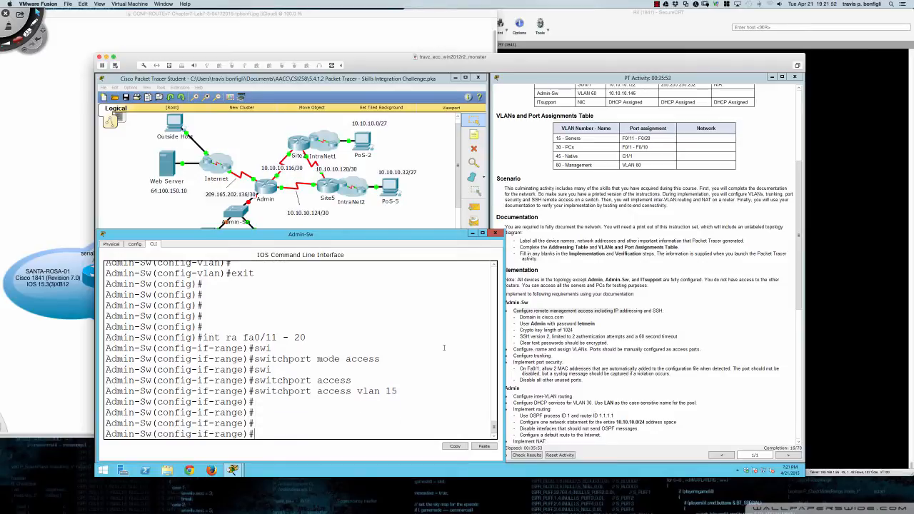
- Make ports Fa0/1–10 access ports in VLAN 30
{"action": "type", "text": "int ra fa0/1 - 10"}
{"action": "key", "text": "Return"}
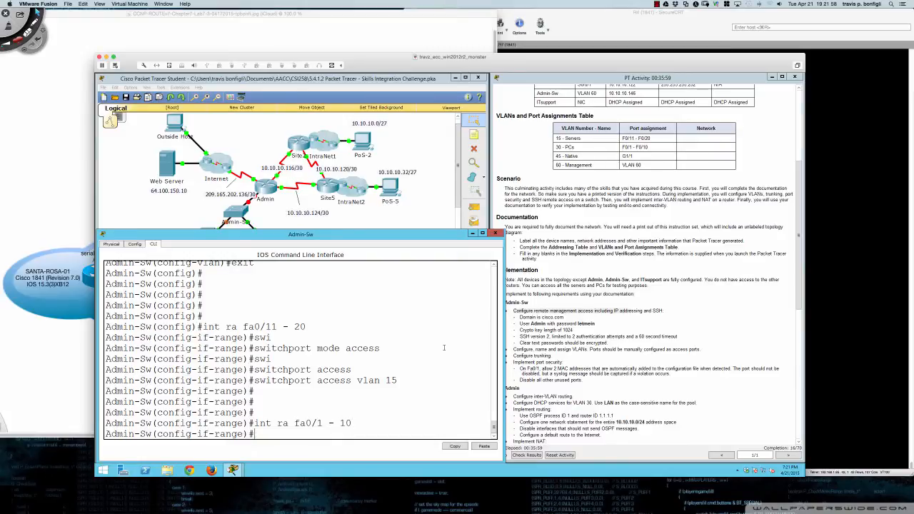
{"action": "type", "text": "swi"}
{"action": "key", "text": "Tab"}
{"action": "type", "text": "mode acc"}
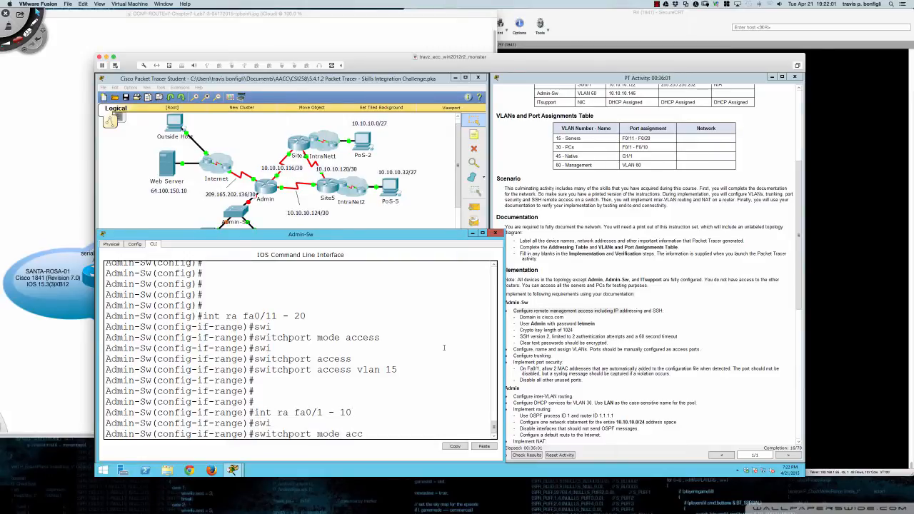
{"action": "key", "text": "Return"}
{"action": "type", "text": "swi"}
{"action": "key", "text": "Tab"}
{"action": "type", "text": "a"}
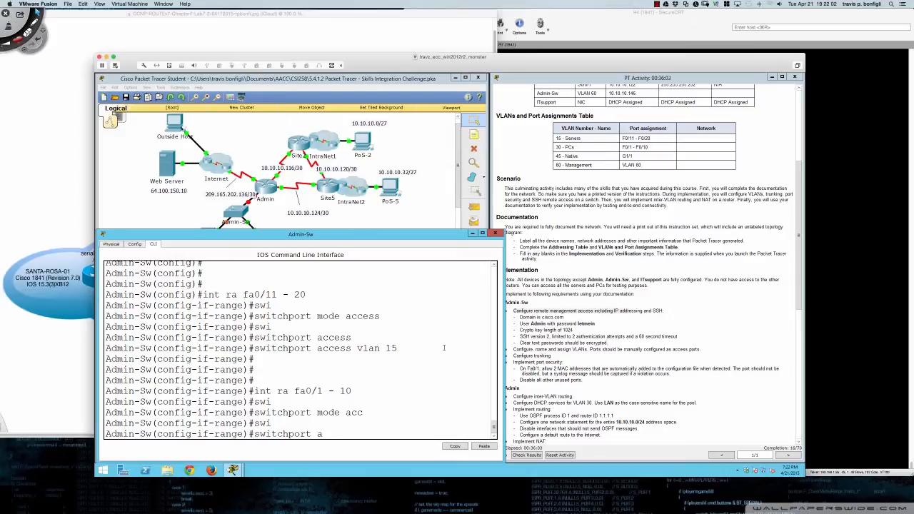
{"action": "type", "text": "cc vlan 30"}
{"action": "key", "text": "Return"}
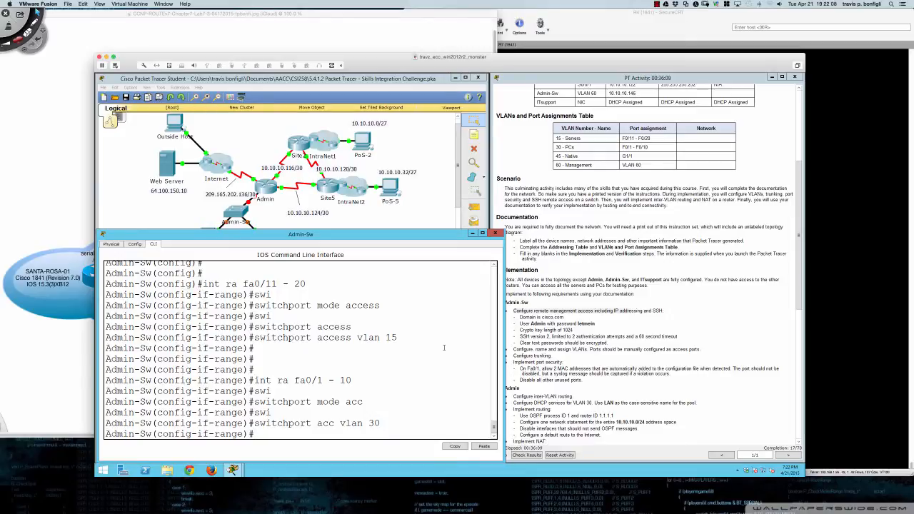
{"action": "key", "text": "Return"}
{"action": "key", "text": "Return"}
{"action": "key", "text": "Return"}
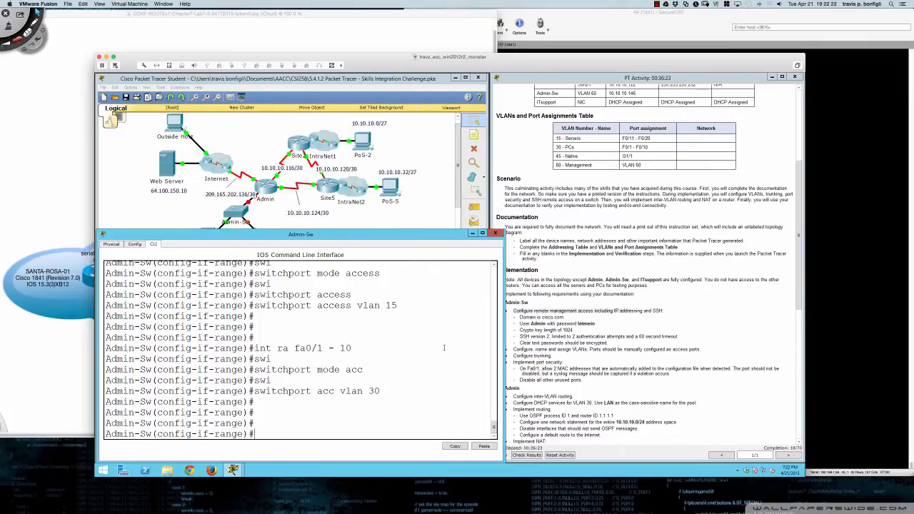
{"action": "key", "text": "Return"}
{"action": "key", "text": "Return"}
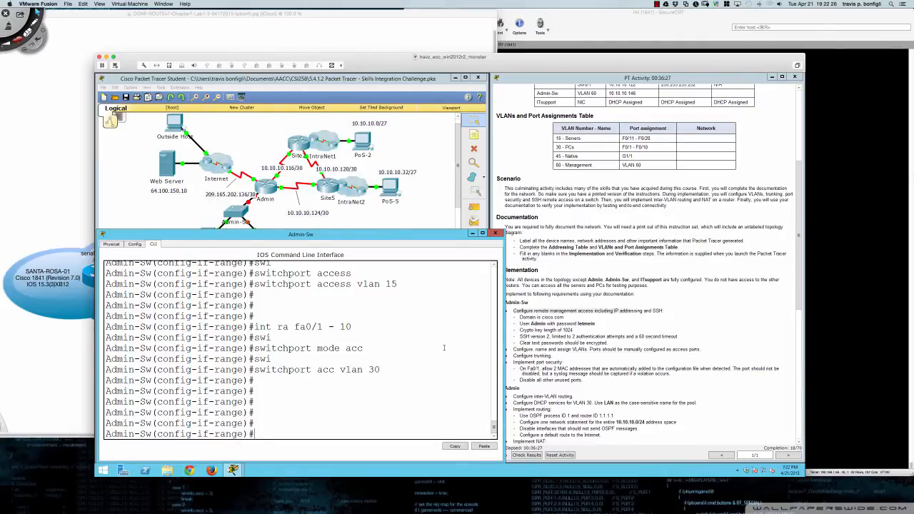
- Try to enter configuration for interface G1/1
{"action": "type", "text": "int g1/1"}
{"action": "key", "text": "Return"}
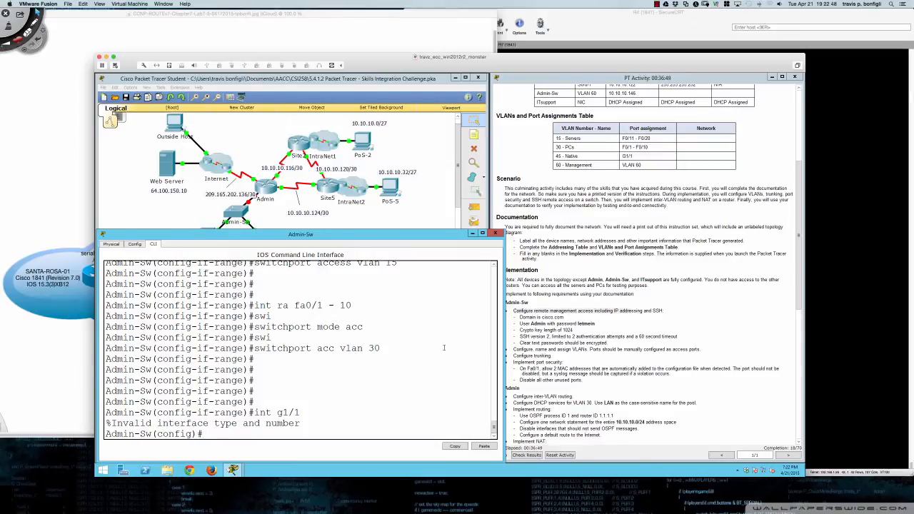
- List all Admin-Sw interfaces with 'do sh ip int br'
{"action": "type", "text": "do sh "}
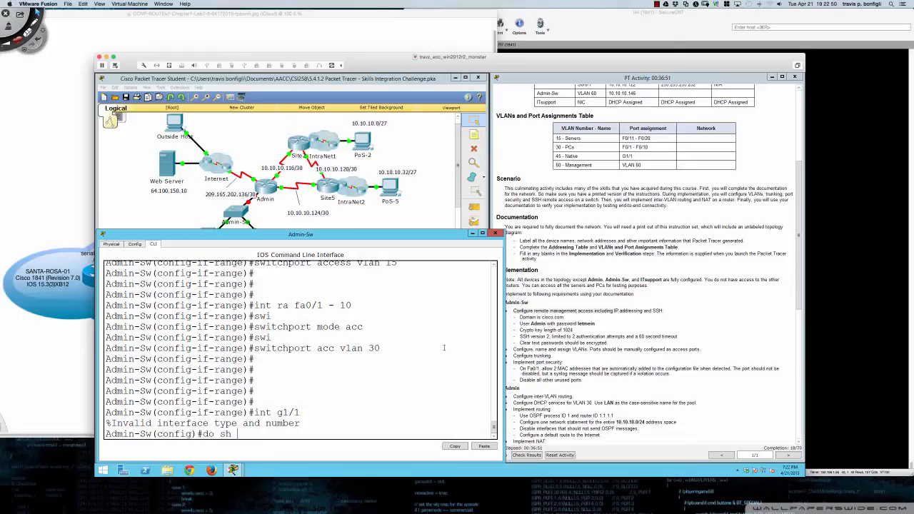
{"action": "type", "text": "ip int bri"}
{"action": "key", "text": "Return"}
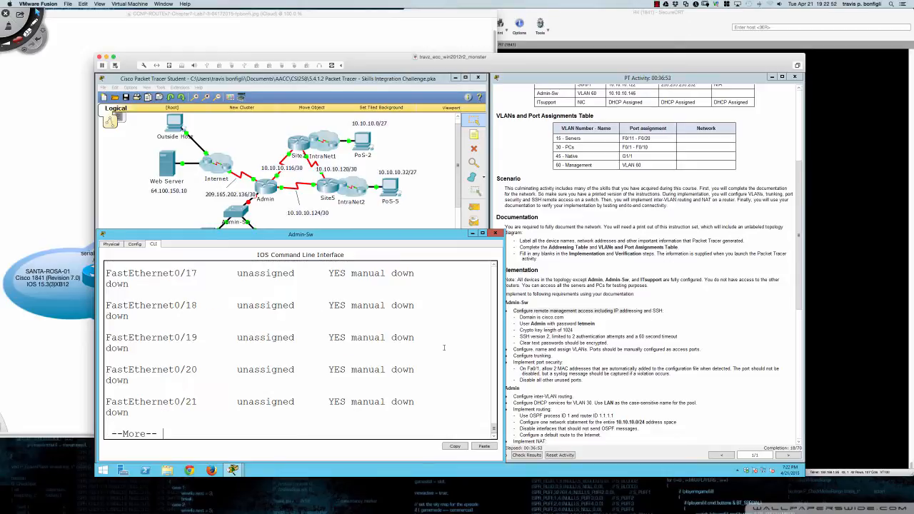
{"action": "key", "text": "space"}
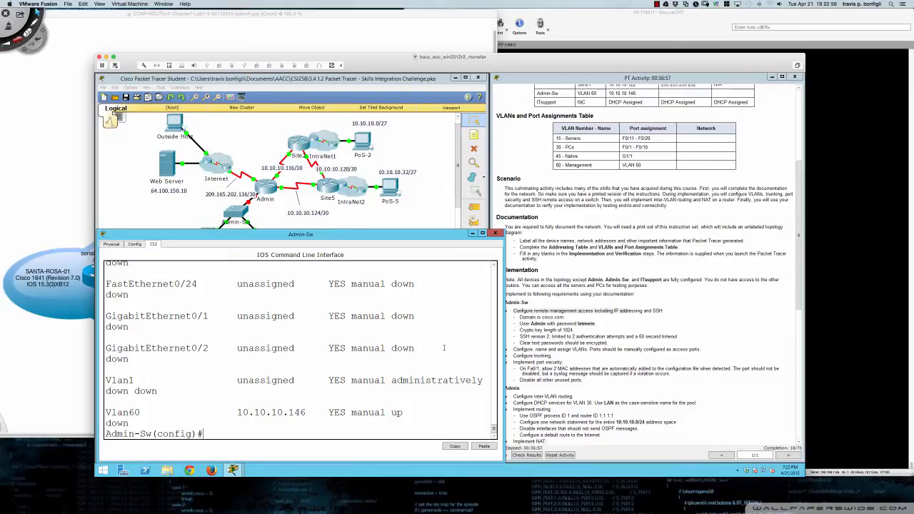
- Annotate the VLAN table's Native row to note G1/1 is really G0/1, then return to the CLI
{"action": "key", "text": "ctrl+Tab"}
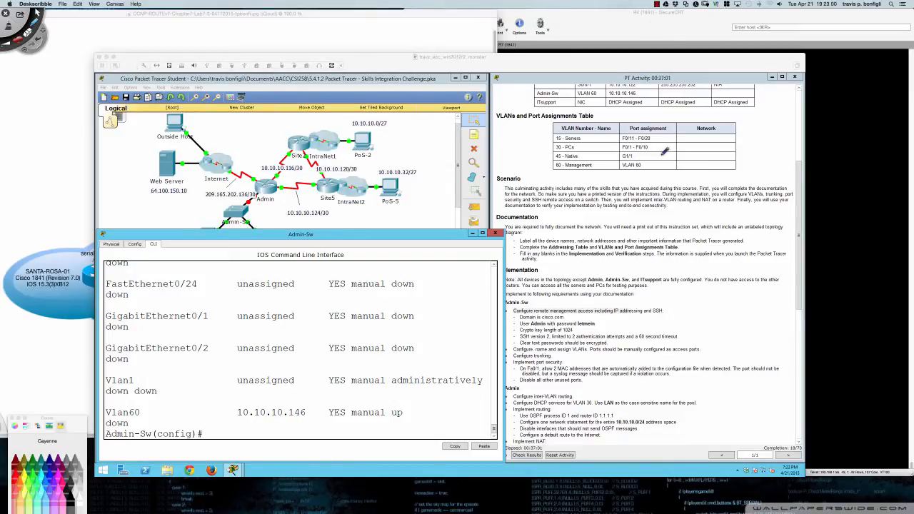
{"action": "mouse_move", "coordinate": [666, 154]}
{"action": "left_mouse_down"}
{"action": "mouse_move", "coordinate": [623, 159]}
{"action": "mouse_move", "coordinate": [640, 157]}
{"action": "mouse_move", "coordinate": [629, 145]}
{"action": "mouse_move", "coordinate": [620, 155]}
{"action": "mouse_move", "coordinate": [426, 193]}
{"action": "mouse_move", "coordinate": [244, 282]}
{"action": "mouse_move", "coordinate": [208, 311]}
{"action": "mouse_move", "coordinate": [196, 301]}
{"action": "mouse_move", "coordinate": [201, 315]}
{"action": "left_mouse_up"}
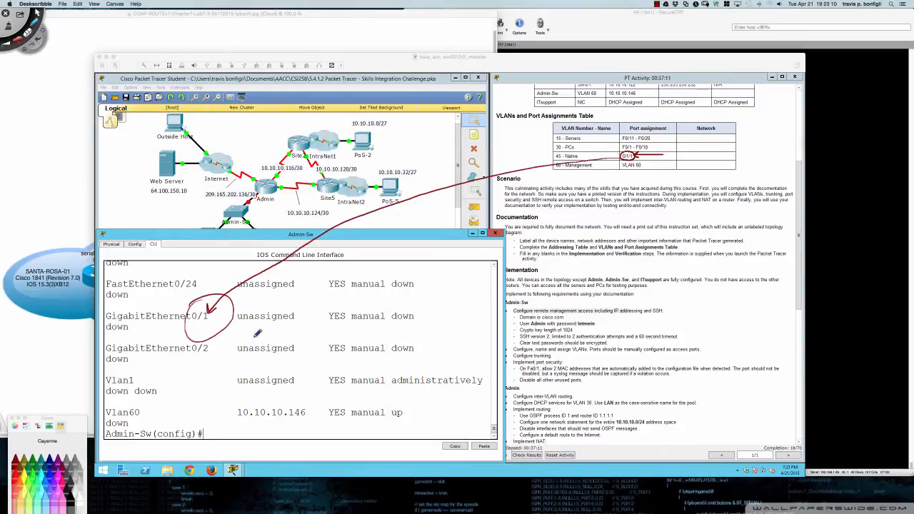
{"action": "mouse_move", "coordinate": [211, 320]}
{"action": "left_mouse_down"}
{"action": "mouse_move", "coordinate": [195, 323]}
{"action": "mouse_move", "coordinate": [208, 321]}
{"action": "left_mouse_up"}
{"action": "key", "text": "super+n"}
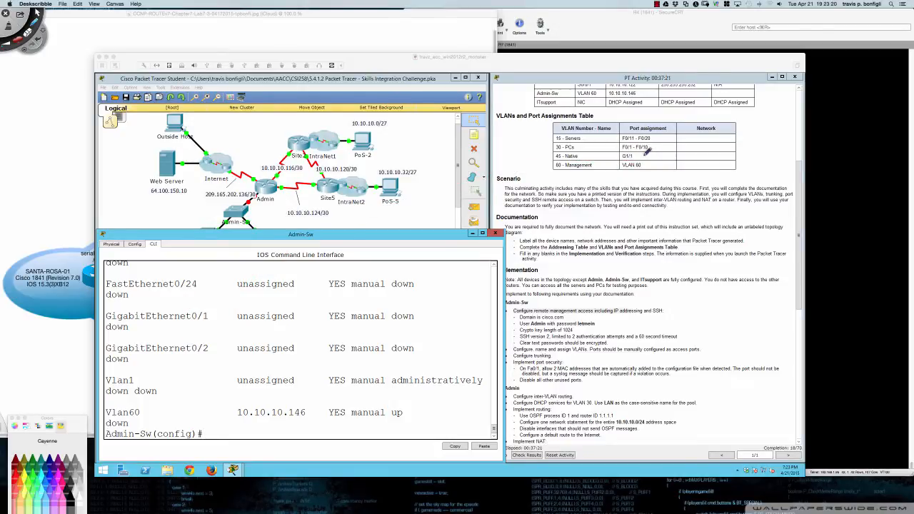
{"action": "mouse_move", "coordinate": [635, 153]}
{"action": "left_mouse_down"}
{"action": "mouse_move", "coordinate": [668, 148]}
{"action": "mouse_move", "coordinate": [671, 159]}
{"action": "mouse_move", "coordinate": [630, 152]}
{"action": "left_mouse_up"}
{"action": "key", "text": "Escape"}
{"action": "left_click", "coordinate": [451, 274]}
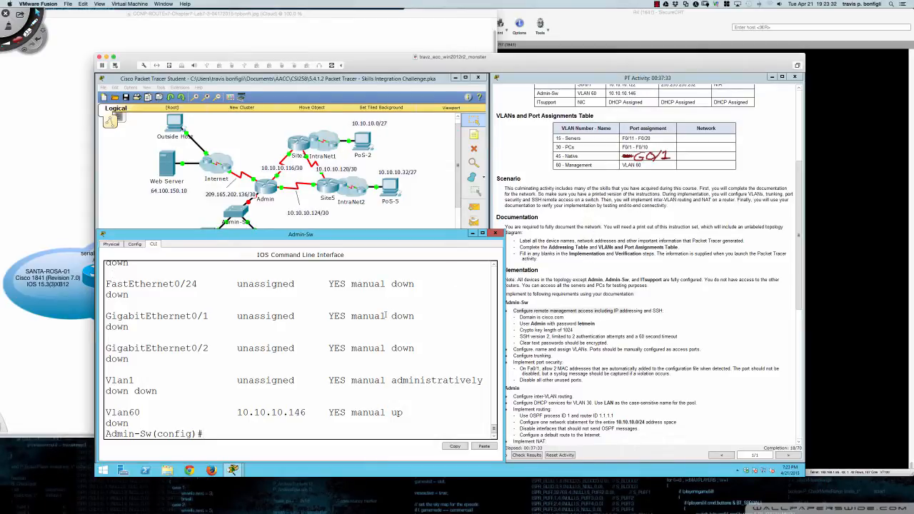
{"action": "key", "text": "Return"}
{"action": "key", "text": "Return"}
{"action": "key", "text": "Return"}
- On interface Gi0/1, run no shutdown and then shutdown
{"action": "type", "text": "int g"}
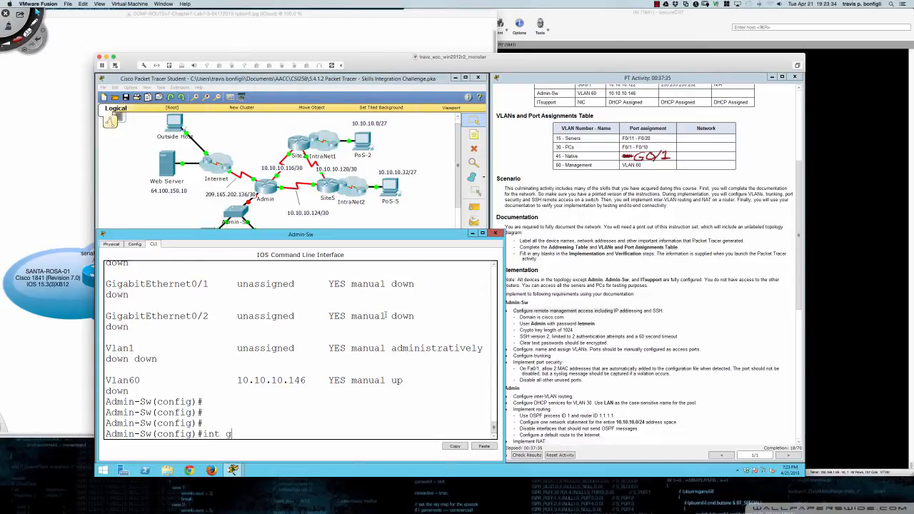
{"action": "type", "text": "i0/1"}
{"action": "key", "text": "Return"}
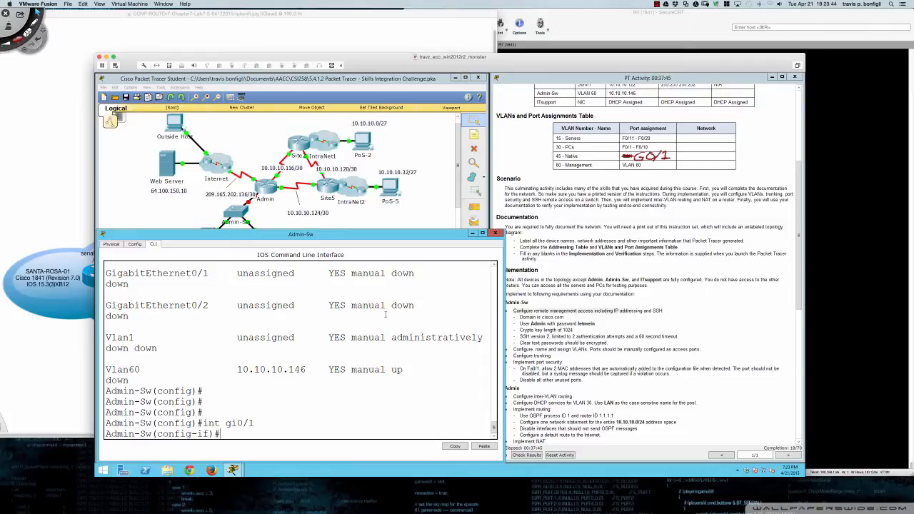
{"action": "type", "text": "no shut"}
{"action": "key", "text": "Return"}
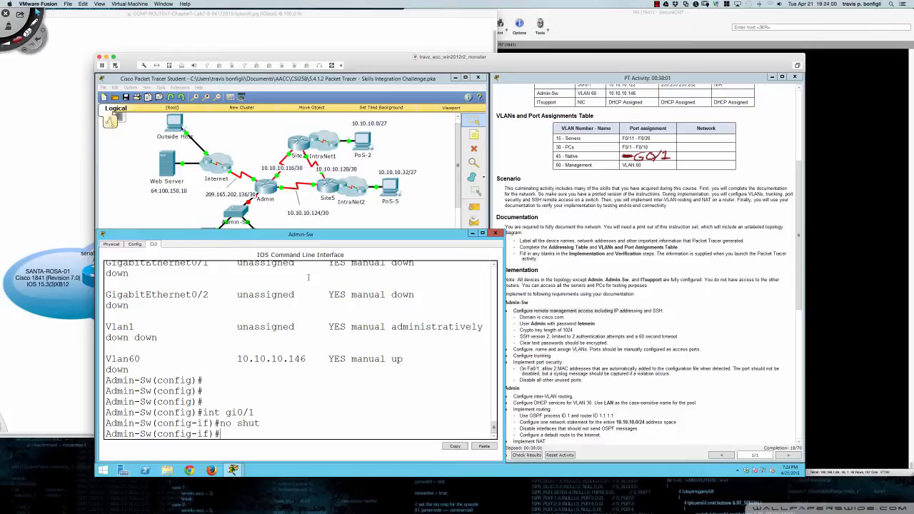
{"action": "type", "text": "shut"}
{"action": "key", "text": "Return"}
- Check the interface status summary, then re-enable Gi0/1 with 'no shut'
{"action": "type", "text": "do sh i"}
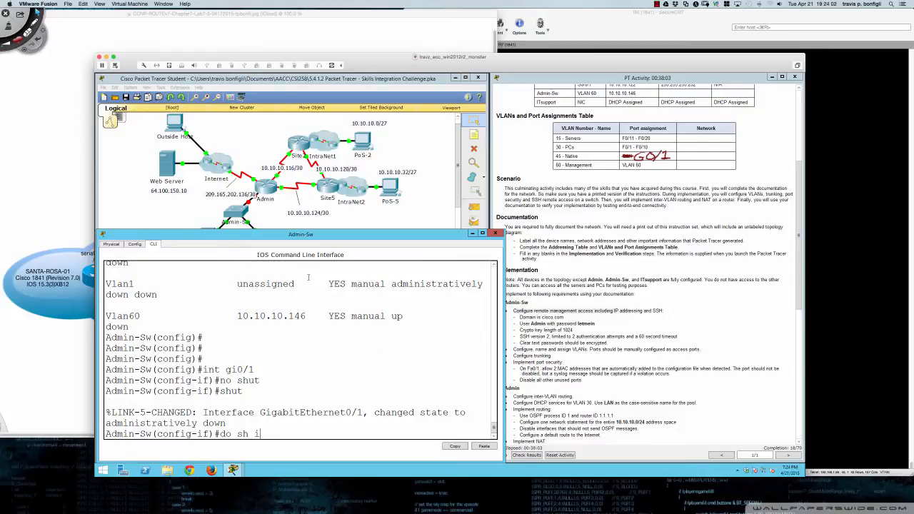
{"action": "type", "text": "p int bri"}
{"action": "key", "text": "Return"}
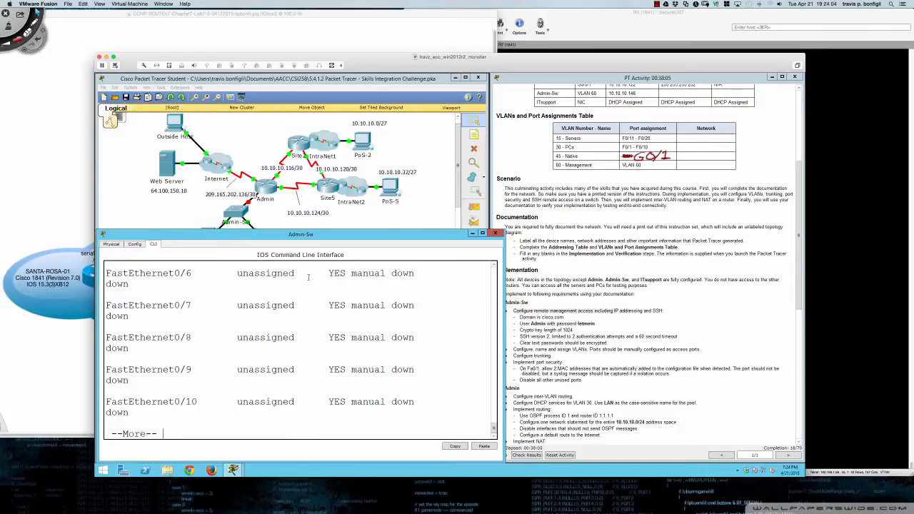
{"action": "key", "text": "space"}
{"action": "type", "text": "shut"}
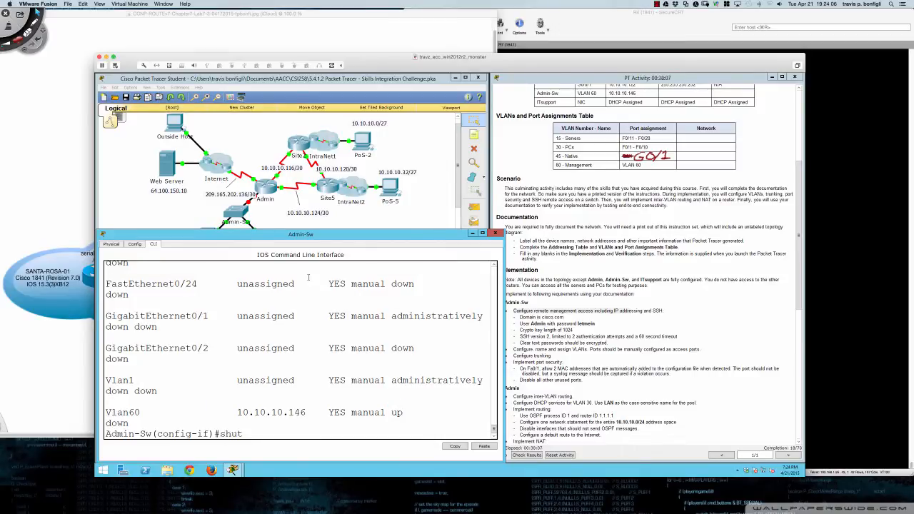
{"action": "key", "text": "ctrl+a"}
{"action": "type", "text": "no"}
{"action": "key", "text": "Return"}
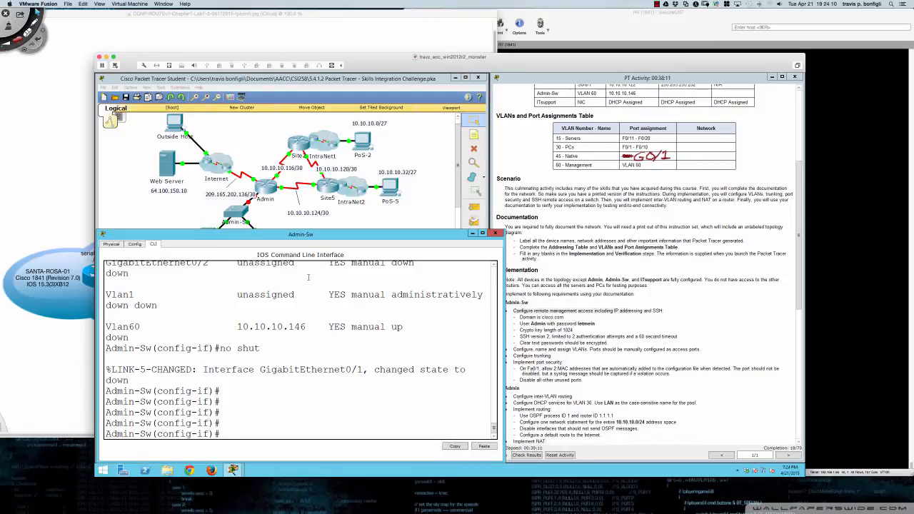
{"action": "scroll", "coordinate": [542, 217], "scroll_direction": "up", "scroll_amount": 5}
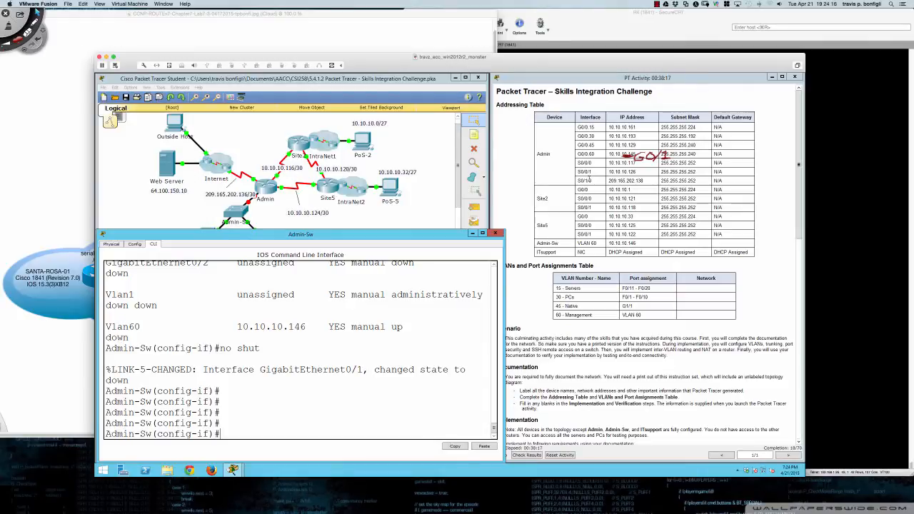
- Open the Admin router's device window, move and enlarge it, and show its CLI
{"action": "scroll", "coordinate": [589, 183], "scroll_direction": "down", "scroll_amount": 3}
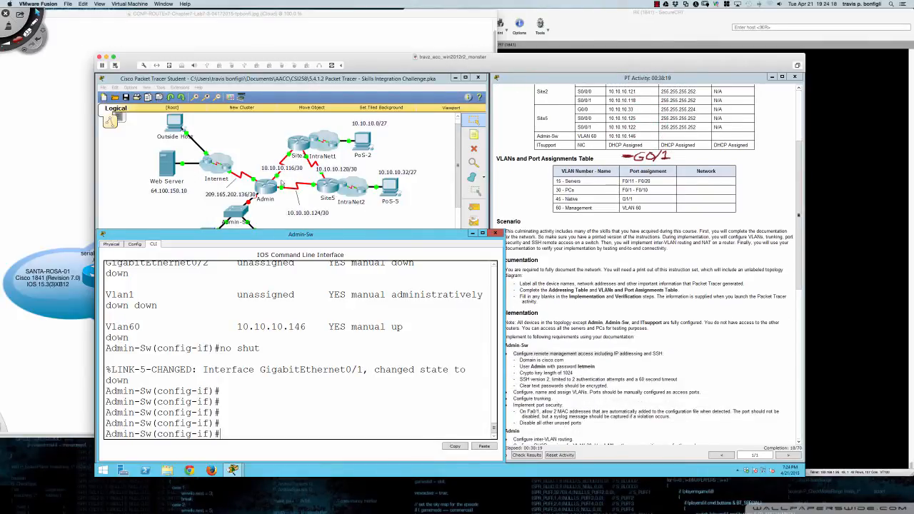
{"action": "left_click", "coordinate": [267, 184]}
{"action": "left_click_drag", "start_coordinate": [410, 190], "coordinate": [172, 268]}
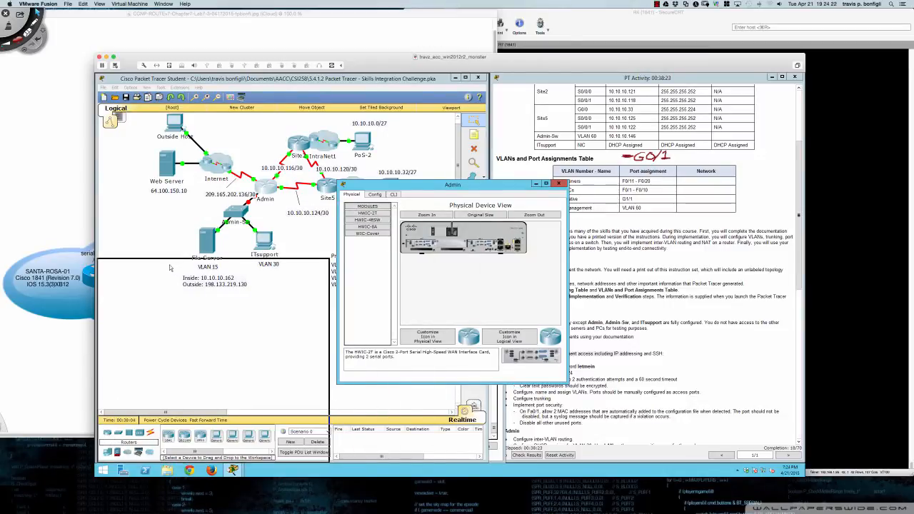
{"action": "left_click_drag", "start_coordinate": [327, 311], "coordinate": [503, 312]}
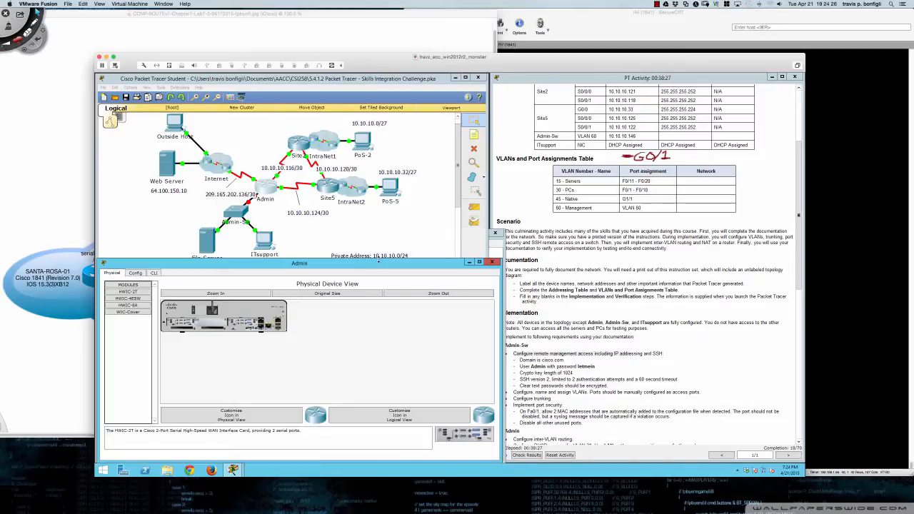
{"action": "left_click_drag", "start_coordinate": [378, 260], "coordinate": [377, 239]}
{"action": "left_click", "coordinate": [153, 252]}
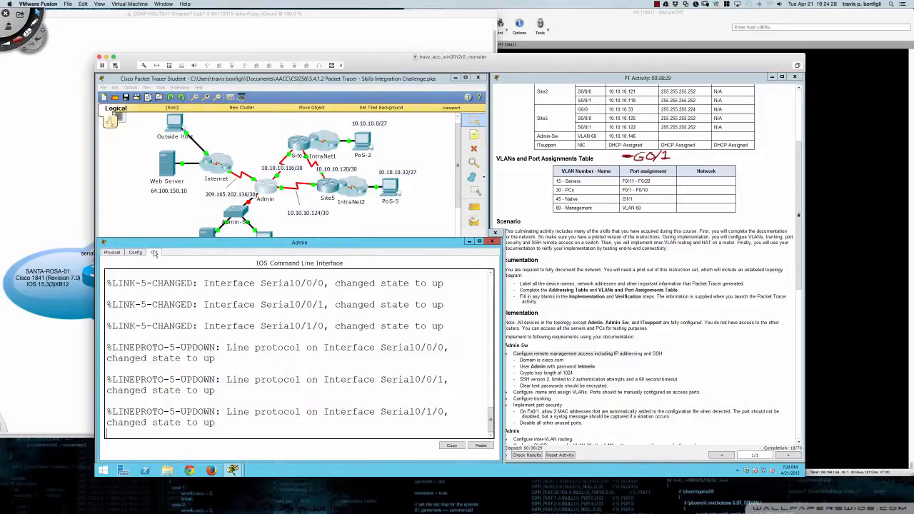
- Enter privileged and global configuration mode on the router and list interface status
{"action": "key", "text": "Return"}
{"action": "key", "text": "Return"}
{"action": "key", "text": "Return"}
{"action": "key", "text": "Return"}
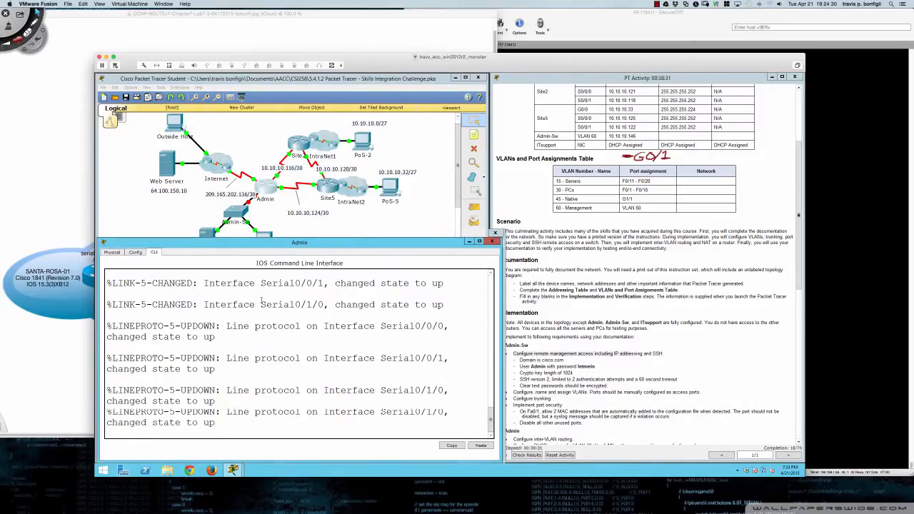
{"action": "type", "text": "en"}
{"action": "key", "text": "Tab"}
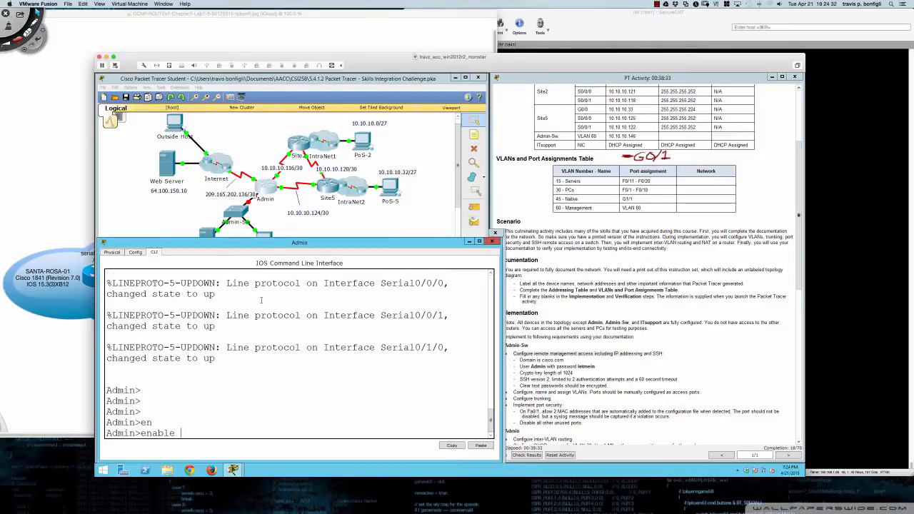
{"action": "key", "text": "Return"}
{"action": "type", "text": "conf"}
{"action": "key", "text": "Tab"}
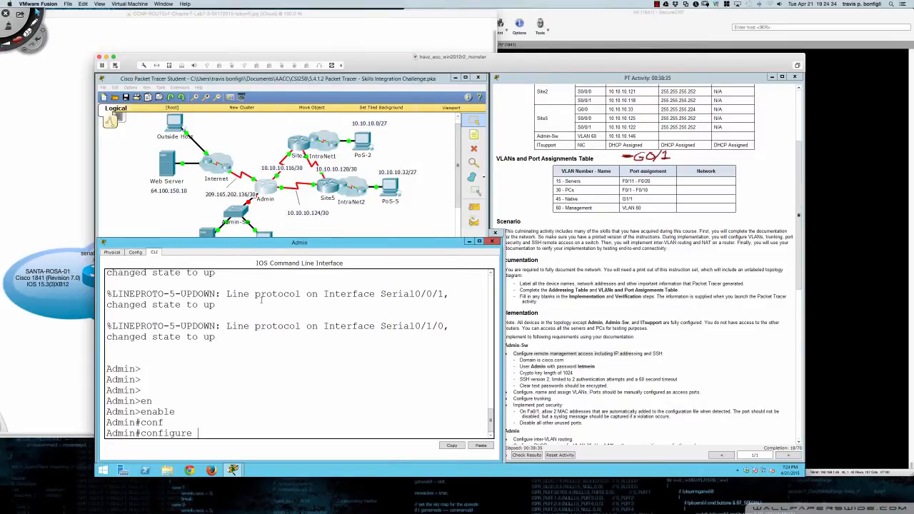
{"action": "type", "text": "t"}
{"action": "key", "text": "Return"}
{"action": "type", "text": "do sh ip int bri"}
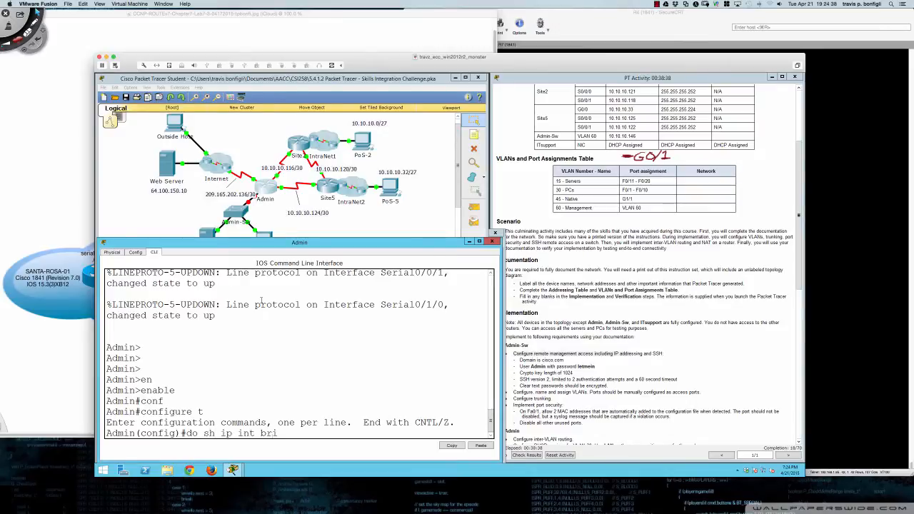
{"action": "key", "text": "Return"}
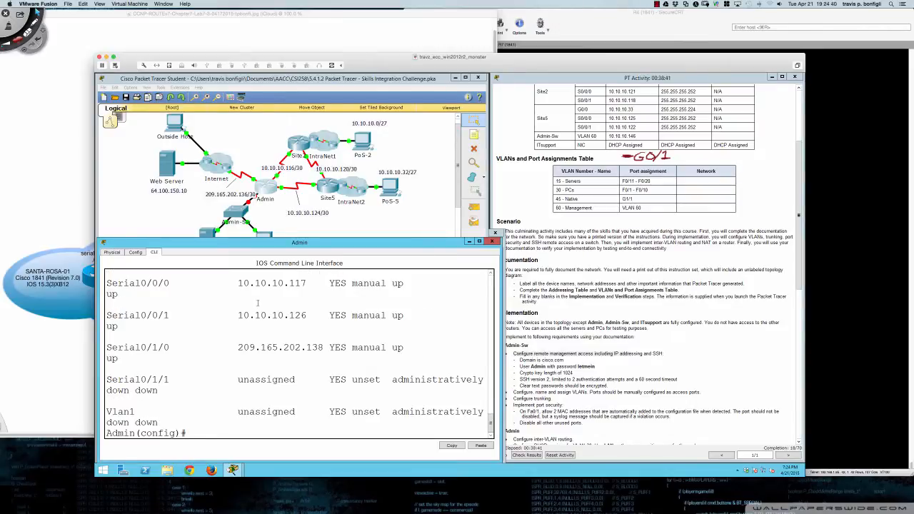
{"action": "scroll", "coordinate": [257, 303], "scroll_direction": "up", "scroll_amount": 5}
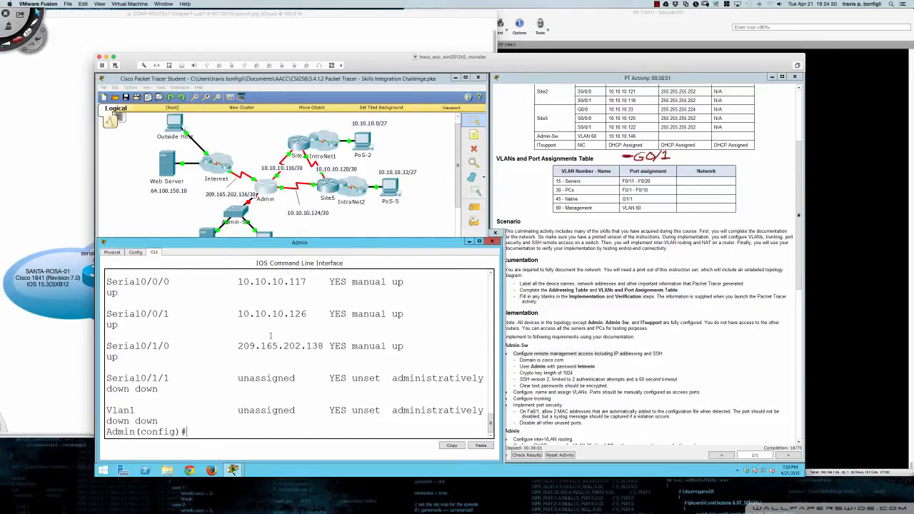
- Bring GigabitEthernet0/0 up with 'no shut'
{"action": "type", "text": "int gi0/0"}
{"action": "key", "text": "Return"}
{"action": "type", "text": "no hsut"}
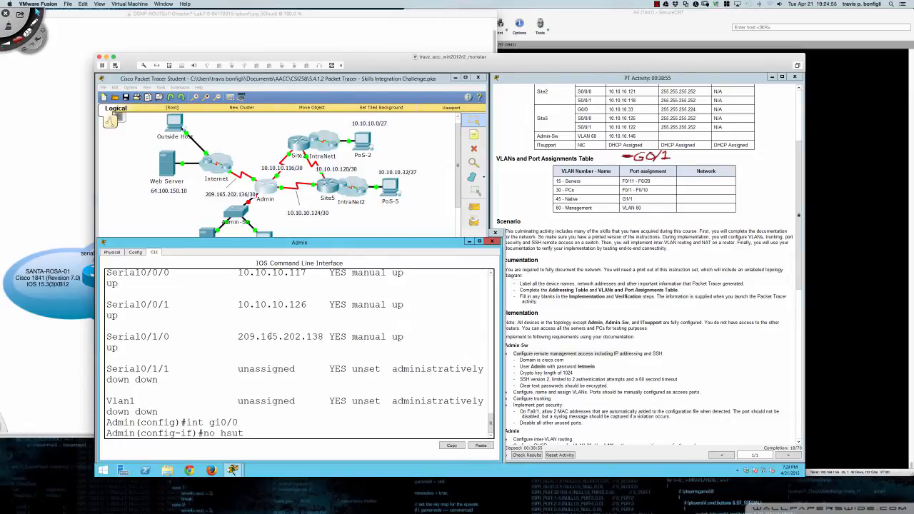
{"action": "key", "text": "Return"}
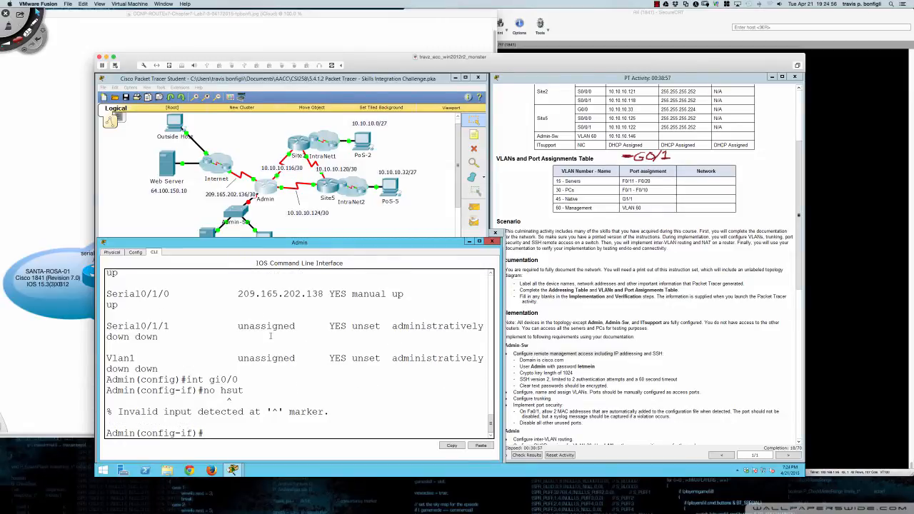
{"action": "type", "text": "no shut"}
{"action": "key", "text": "Return"}
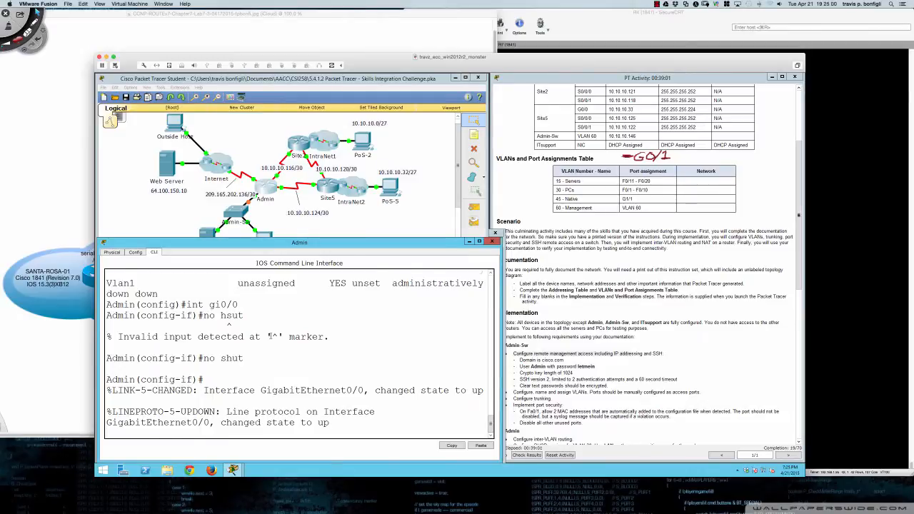
{"action": "key", "text": "Return"}
{"action": "key", "text": "Return"}
{"action": "key", "text": "Return"}
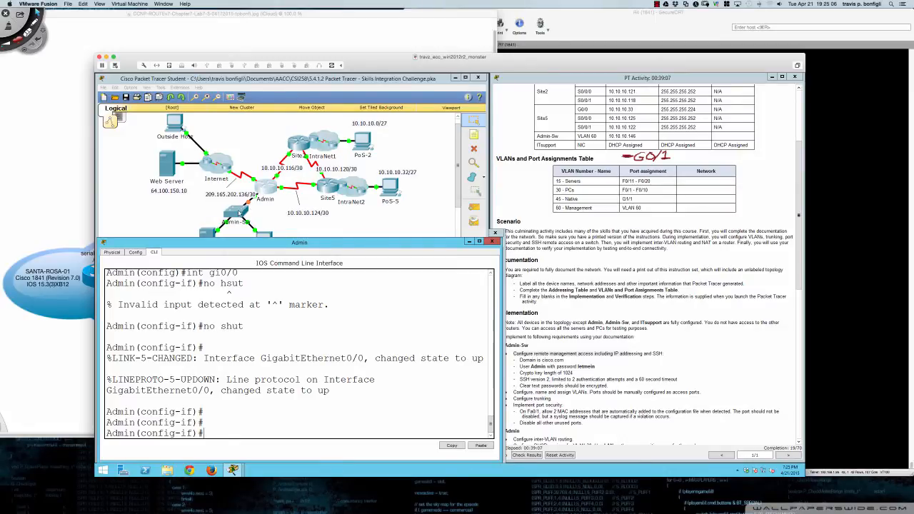
- Back on Admin-Sw, set GigabitEthernet0/1 to switchport mode trunk
{"action": "left_click", "coordinate": [239, 213]}
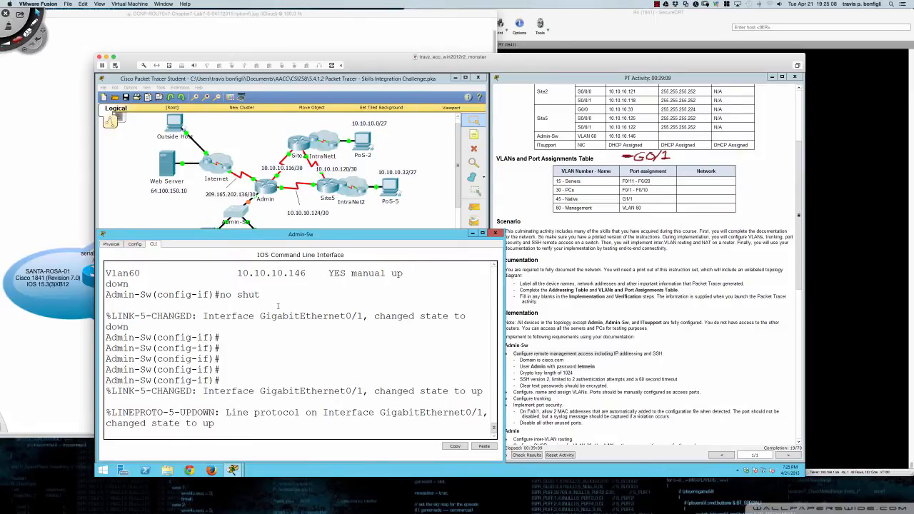
{"action": "key", "text": "Return"}
{"action": "key", "text": "Return"}
{"action": "key", "text": "Return"}
{"action": "key", "text": "Return"}
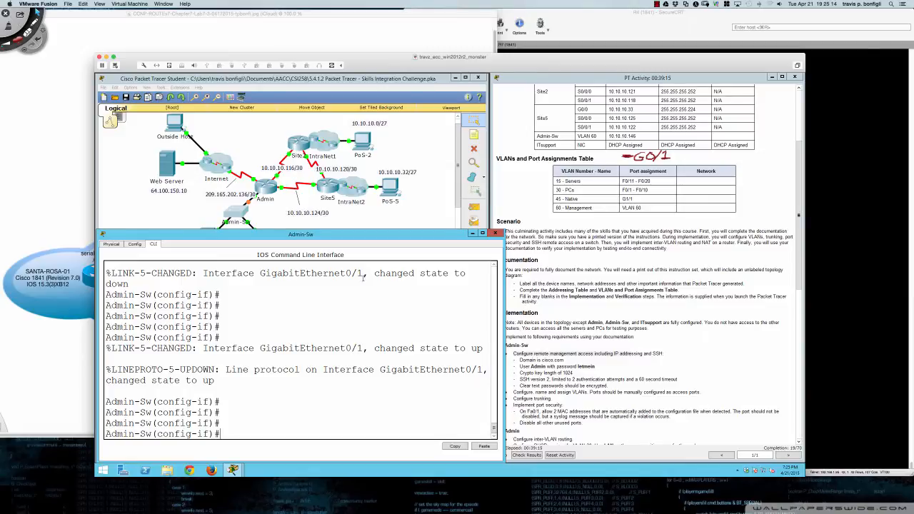
{"action": "scroll", "coordinate": [616, 309], "scroll_direction": "down", "scroll_amount": 3}
{"action": "scroll", "coordinate": [614, 310], "scroll_direction": "up", "scroll_amount": 1}
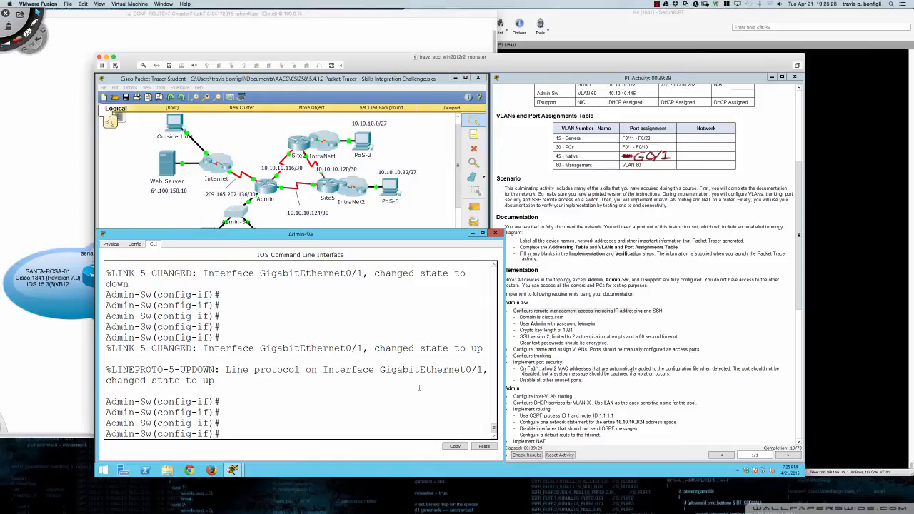
{"action": "type", "text": "swi"}
{"action": "key", "text": "Tab"}
{"action": "type", "text": "mode trunk"}
{"action": "key", "text": "Return"}
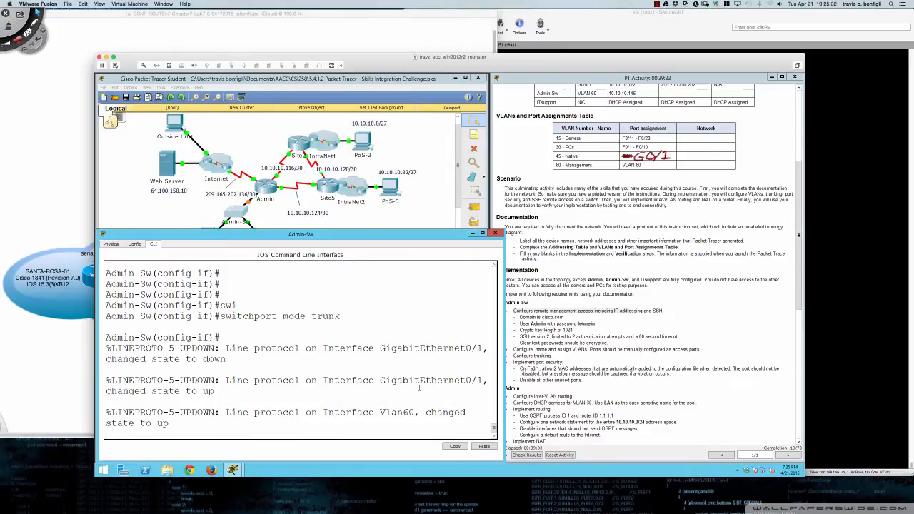
{"action": "key", "text": "Return"}
{"action": "key", "text": "Return"}
{"action": "key", "text": "Return"}
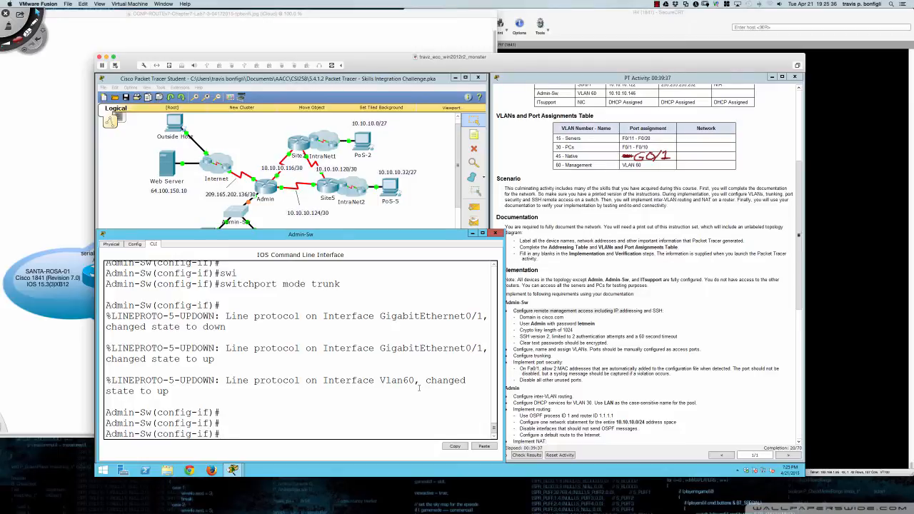
{"action": "key", "text": "Return"}
{"action": "key", "text": "Return"}
{"action": "key", "text": "Return"}
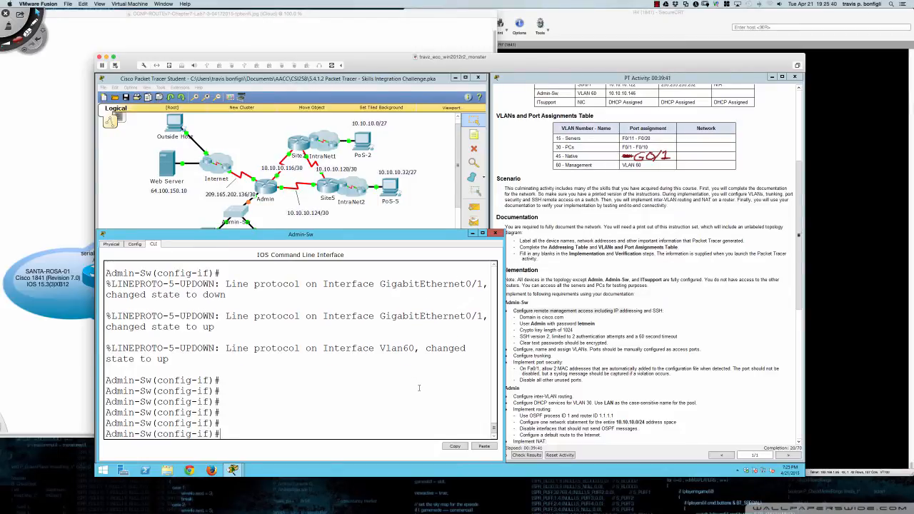
- Set the trunk's native VLAN to 45
{"action": "type", "text": "siw"}
{"action": "key", "text": "Tab"}
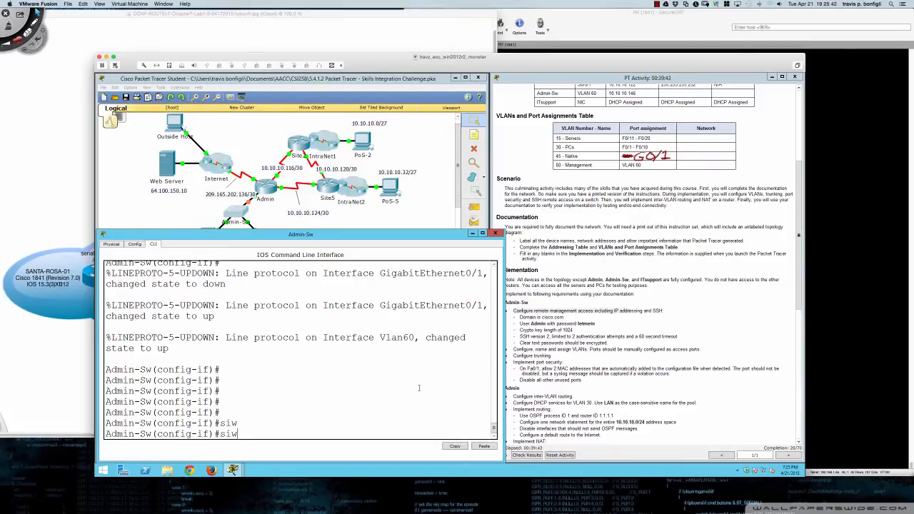
{"action": "key", "text": "BackSpace"}
{"action": "key", "text": "BackSpace"}
{"action": "type", "text": "wit"}
{"action": "key", "text": "Tab"}
{"action": "type", "text": "tru"}
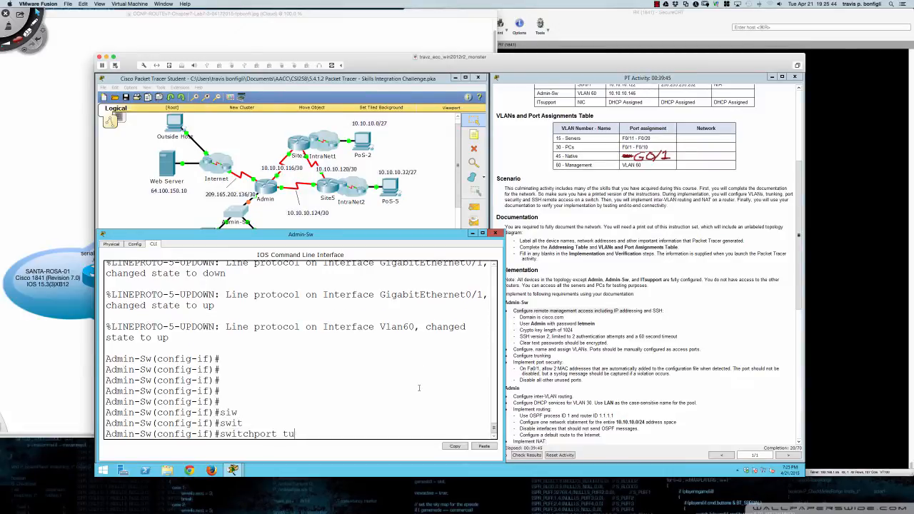
{"action": "key", "text": "Tab"}
{"action": "type", "text": "nati"}
{"action": "key", "text": "Tab"}
{"action": "type", "text": "vlan 45"}
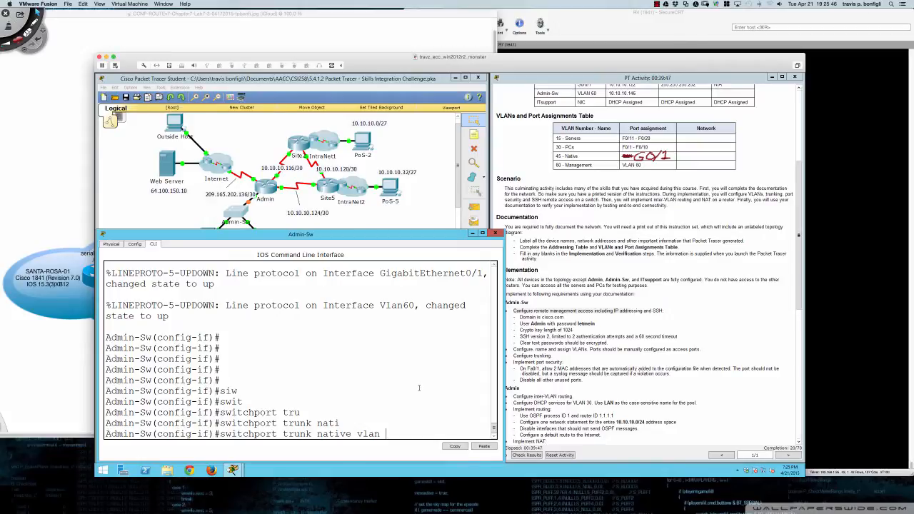
{"action": "key", "text": "Return"}
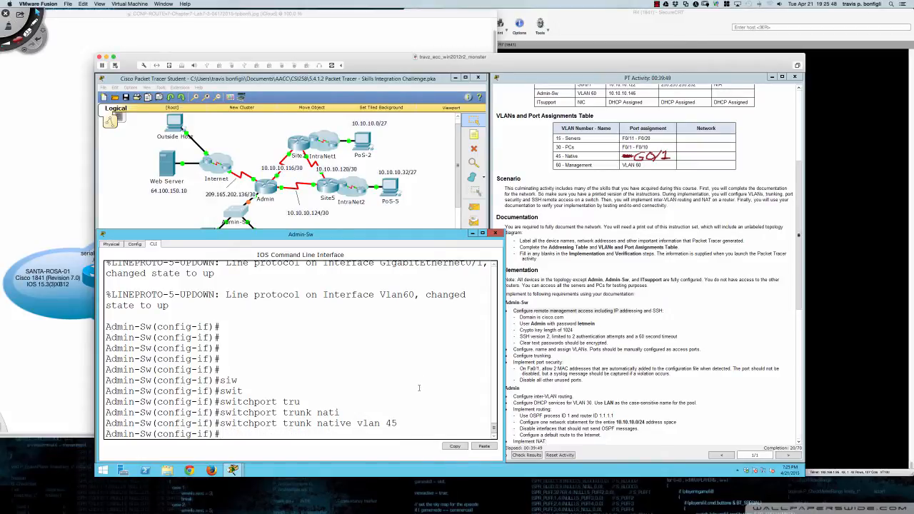
{"action": "key", "text": "Return"}
{"action": "key", "text": "Return"}
{"action": "key", "text": "Return"}
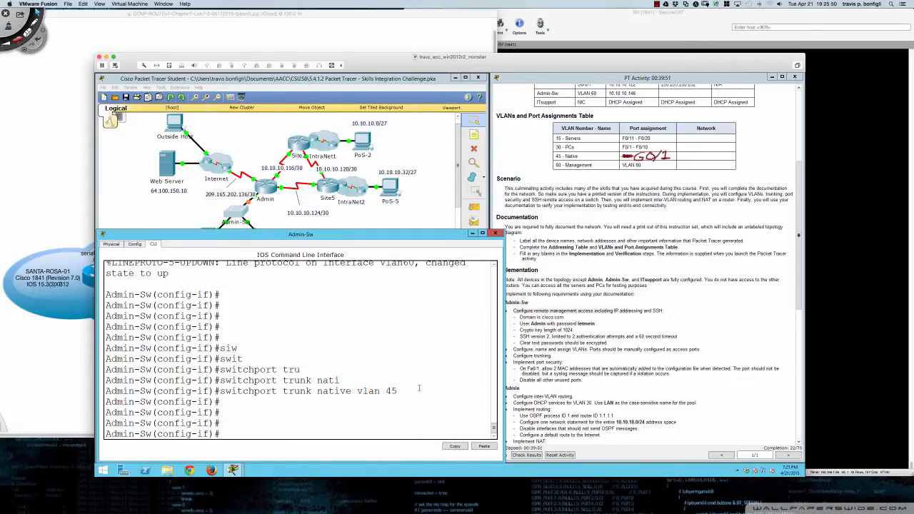
- Check Admin-Sw's running config for the Gi0/1 trunk with native VLAN 45, then enter interface Fa0/1
{"action": "type", "text": "do sh run"}
{"action": "key", "text": "Return"}
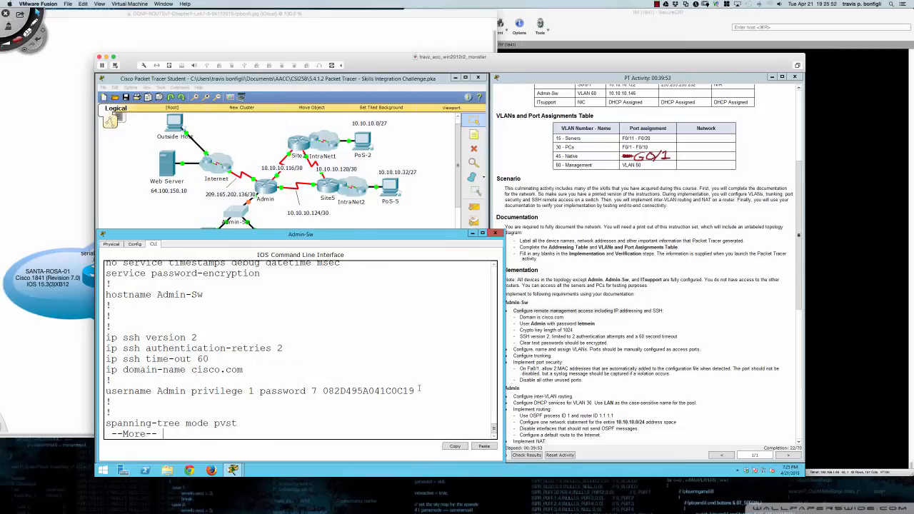
{"action": "key", "text": "space"}
{"action": "key", "text": "space"}
{"action": "key", "text": "space"}
{"action": "key", "text": "space"}
{"action": "key", "text": "space"}
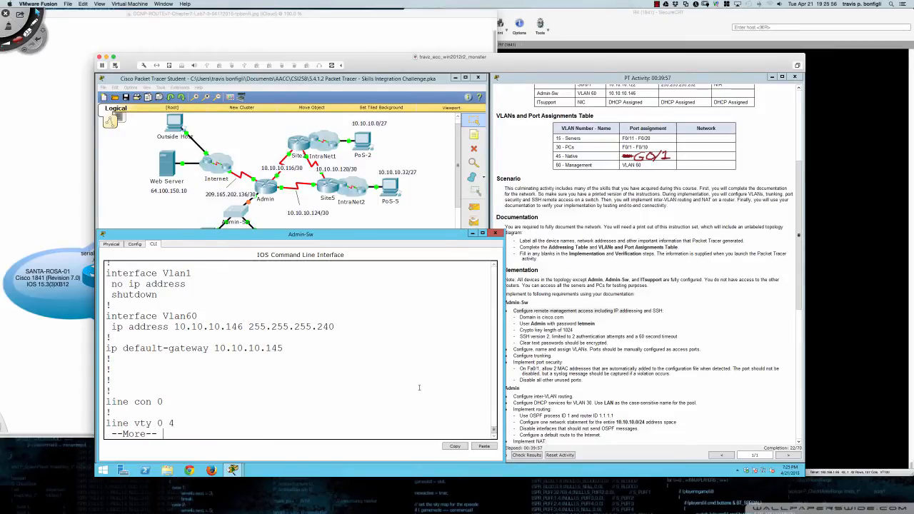
{"action": "scroll", "coordinate": [324, 378], "scroll_direction": "up", "scroll_amount": 4}
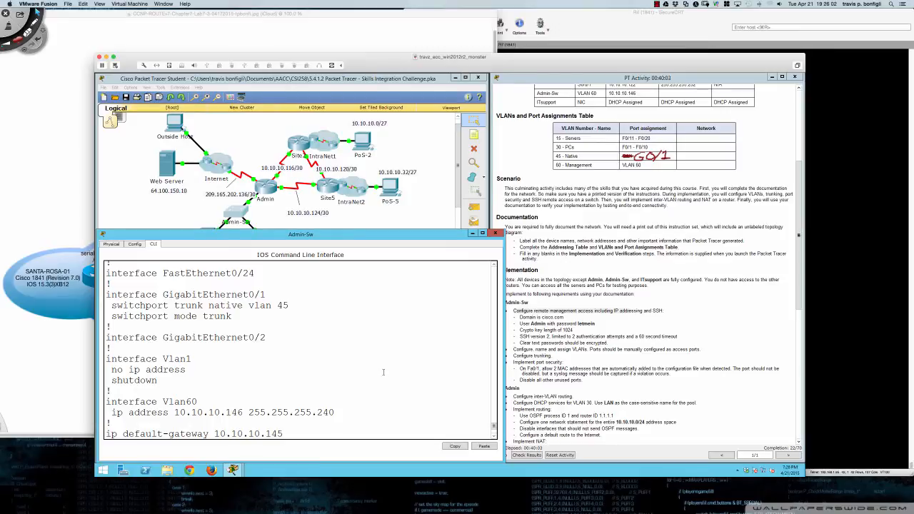
{"action": "scroll", "coordinate": [383, 372], "scroll_direction": "down", "scroll_amount": 4}
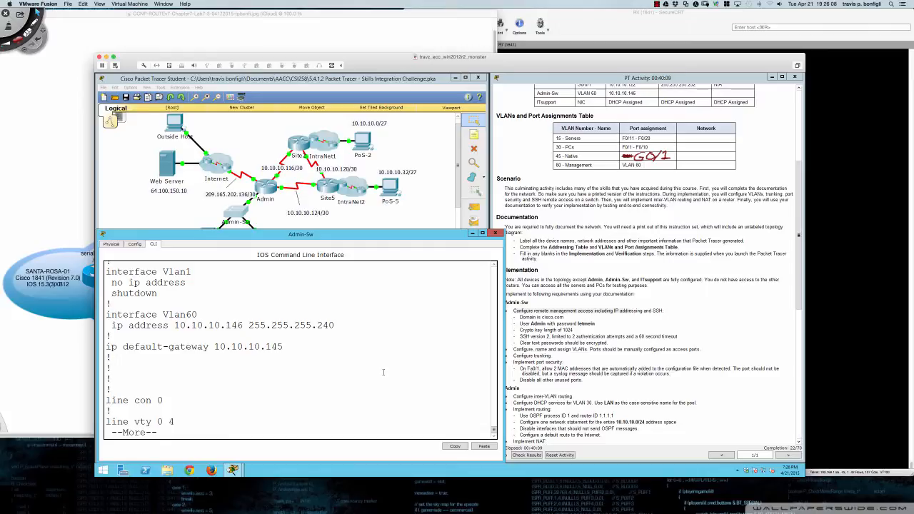
{"action": "key", "text": "q"}
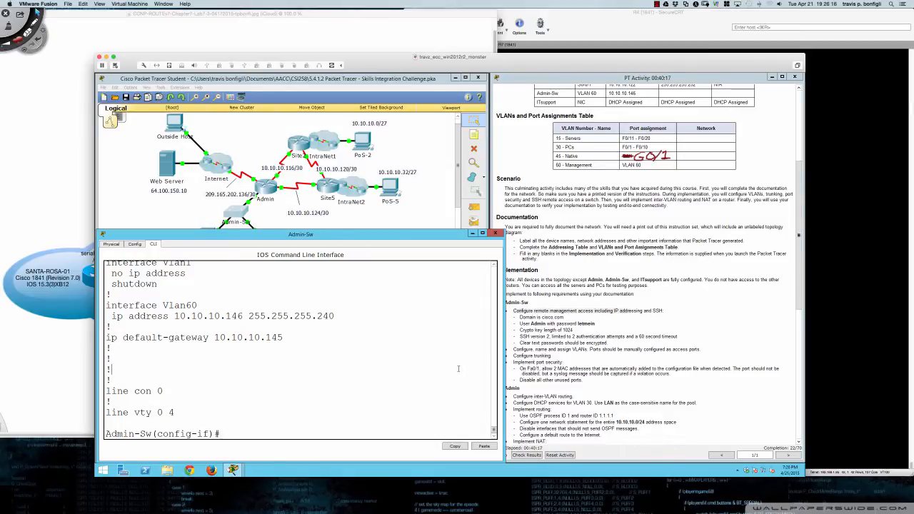
{"action": "type", "text": "int fa0/1"}
{"action": "key", "text": "Return"}
{"action": "key", "text": "Return"}
{"action": "key", "text": "Return"}
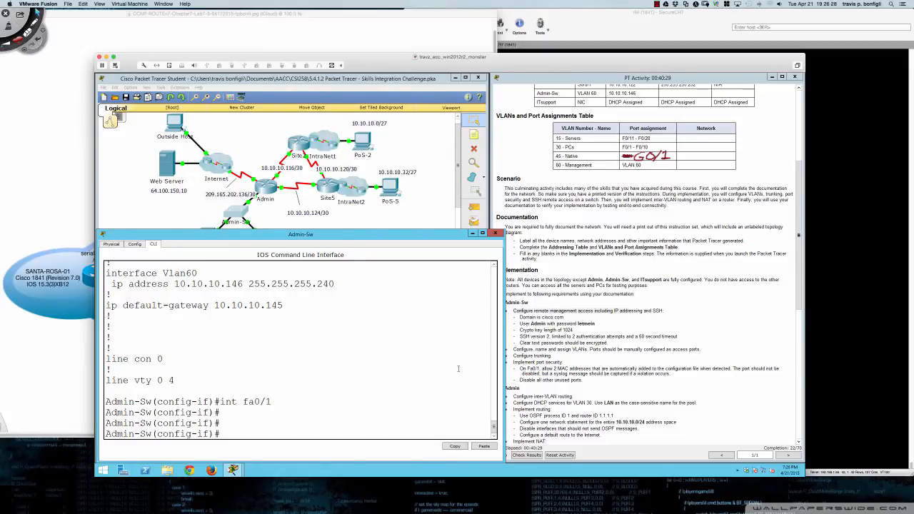
- Enable port security on FastEthernet0/1 with 'switchport port-security'
{"action": "type", "text": "swi"}
{"action": "key", "text": "Tab"}
{"action": "type", "text": "port"}
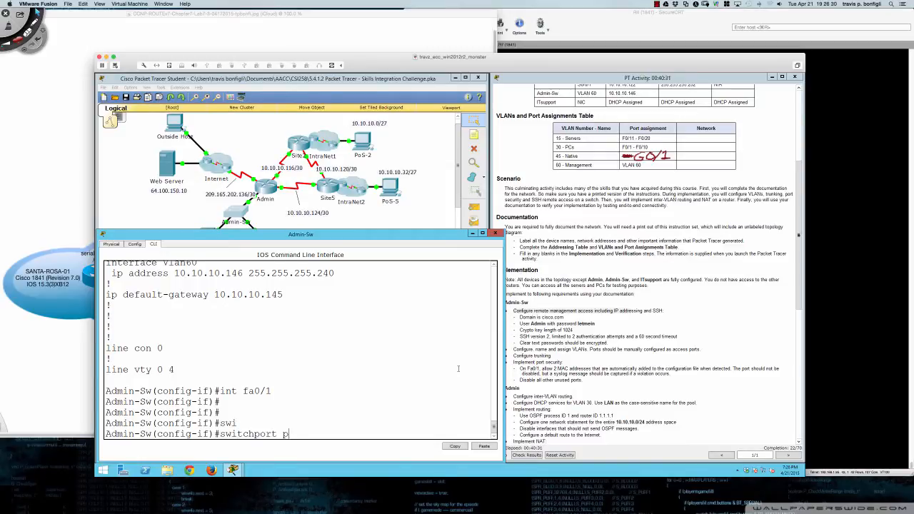
{"action": "key", "text": "Tab"}
{"action": "key", "text": "Return"}
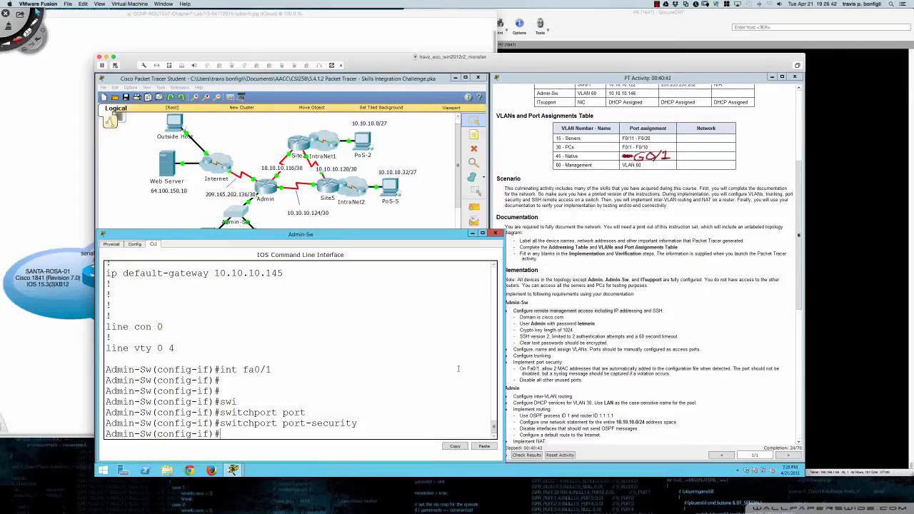
- Limit Fa0/1 port security to a maximum of 2 MAC addresses
{"action": "type", "text": "swi"}
{"action": "key", "text": "Tab"}
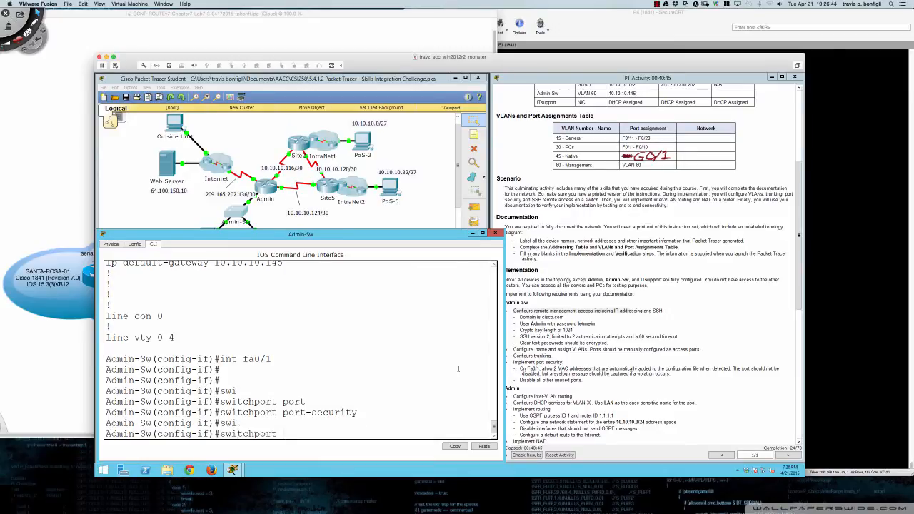
{"action": "type", "text": "por"}
{"action": "key", "text": "Tab"}
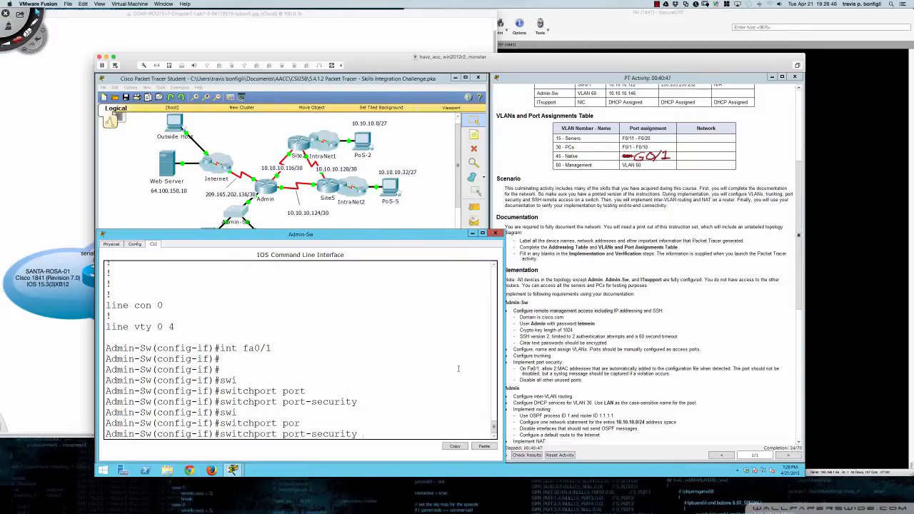
{"action": "type", "text": "?"}
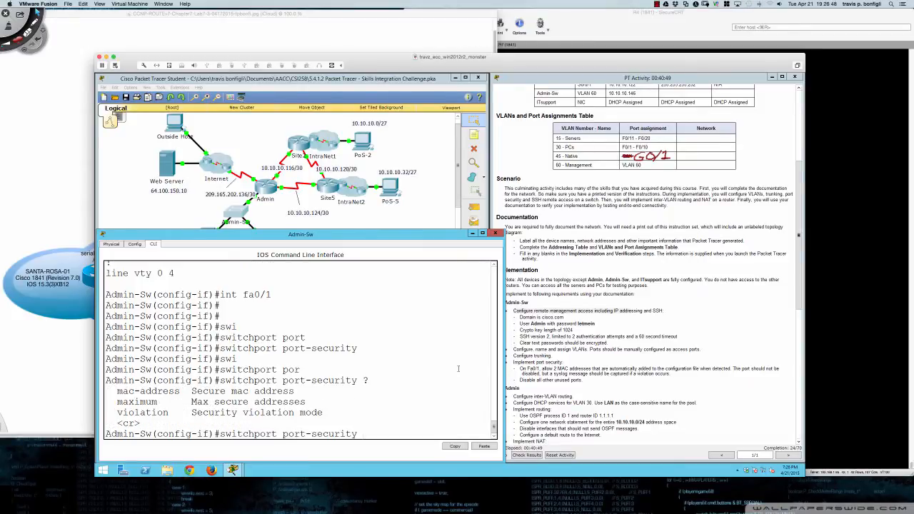
{"action": "type", "text": "max"}
{"action": "key", "text": "Tab"}
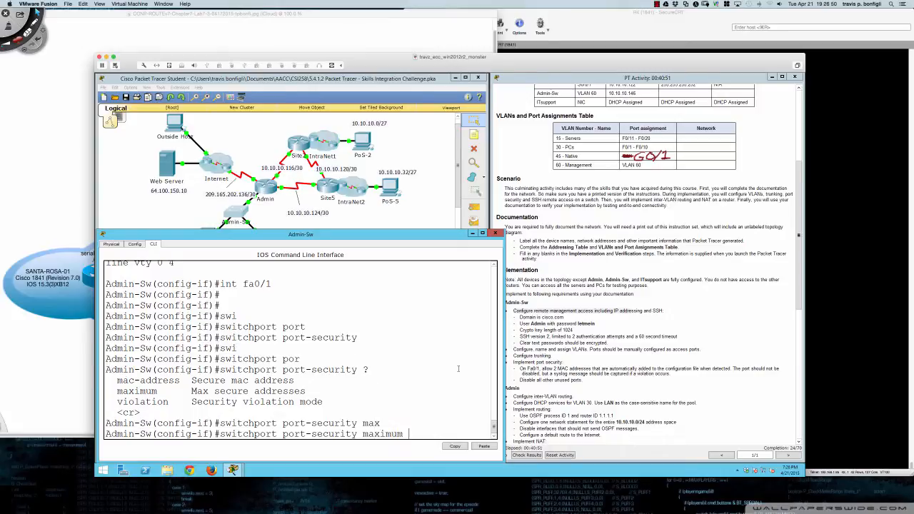
{"action": "type", "text": "2"}
{"action": "type", "text": "?"}
{"action": "key", "text": "Return"}
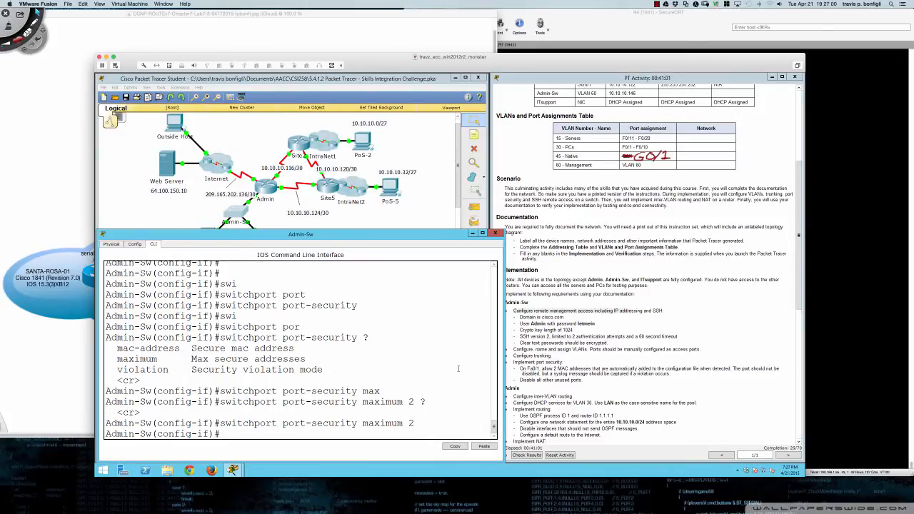
- Make Fa0/1 learn MAC addresses as sticky with 'switchport port-security mac-address sticky'
{"action": "type", "text": "swi"}
{"action": "key", "text": "Tab"}
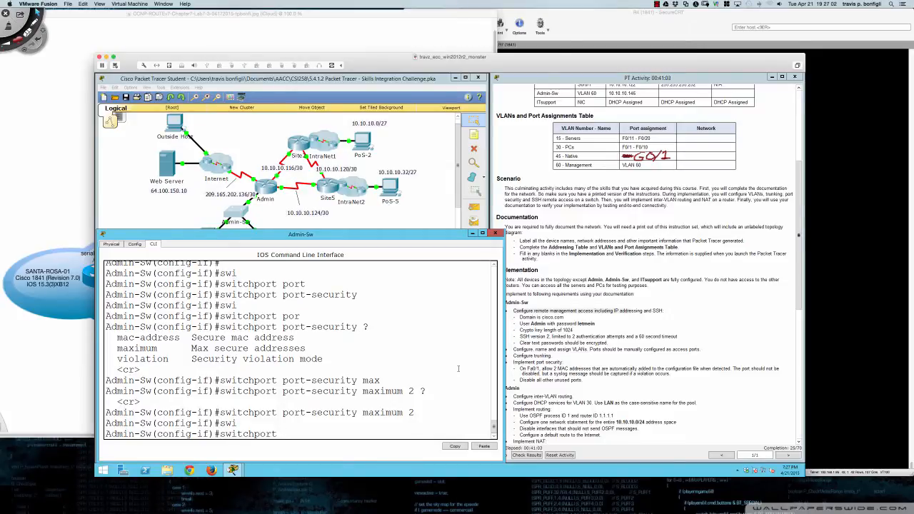
{"action": "type", "text": "por"}
{"action": "key", "text": "Tab"}
{"action": "type", "text": "mac"}
{"action": "key", "text": "Tab"}
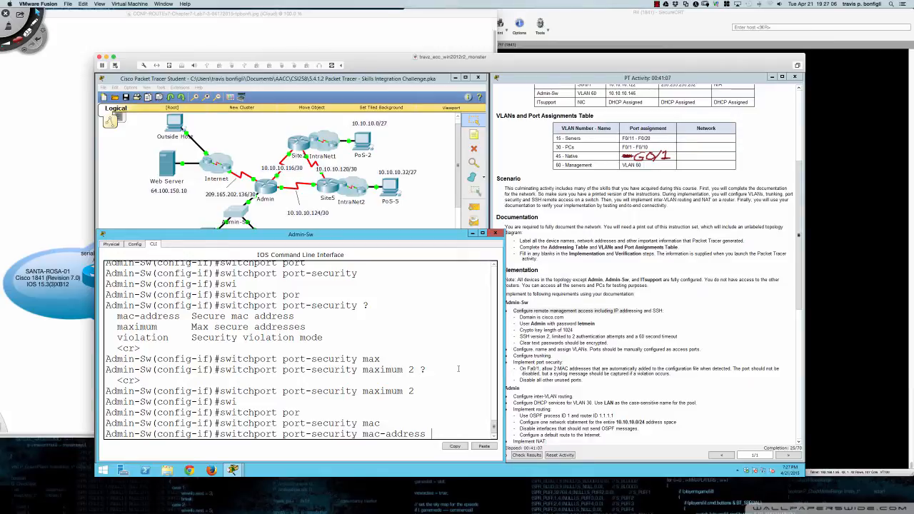
{"action": "type", "text": "?"}
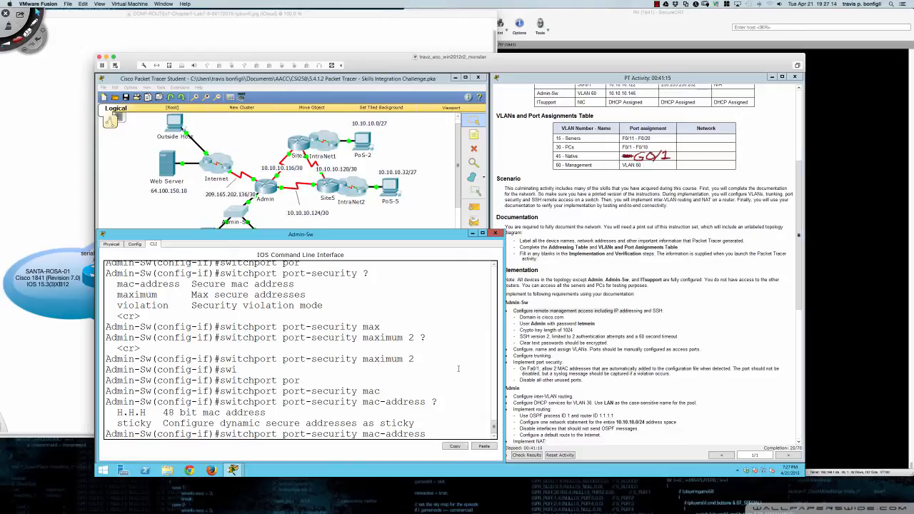
{"action": "type", "text": "sti"}
{"action": "key", "text": "Tab"}
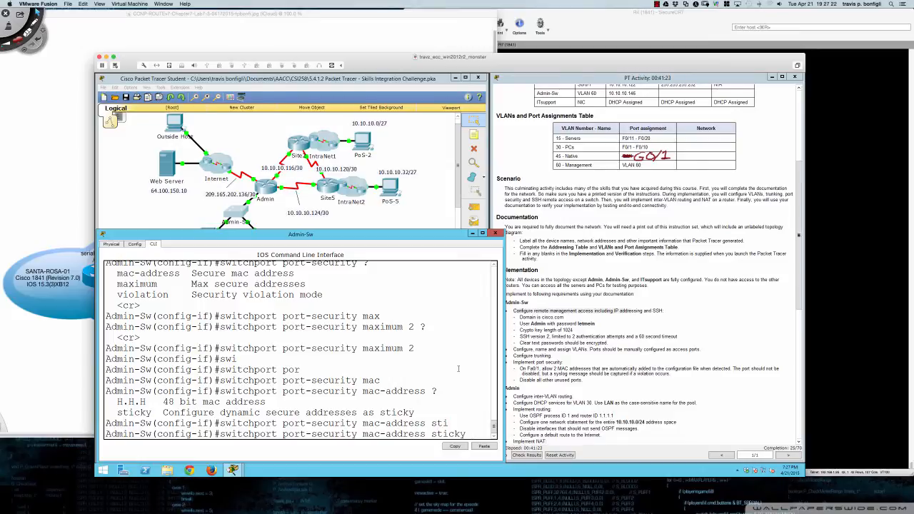
{"action": "key", "text": "Return"}
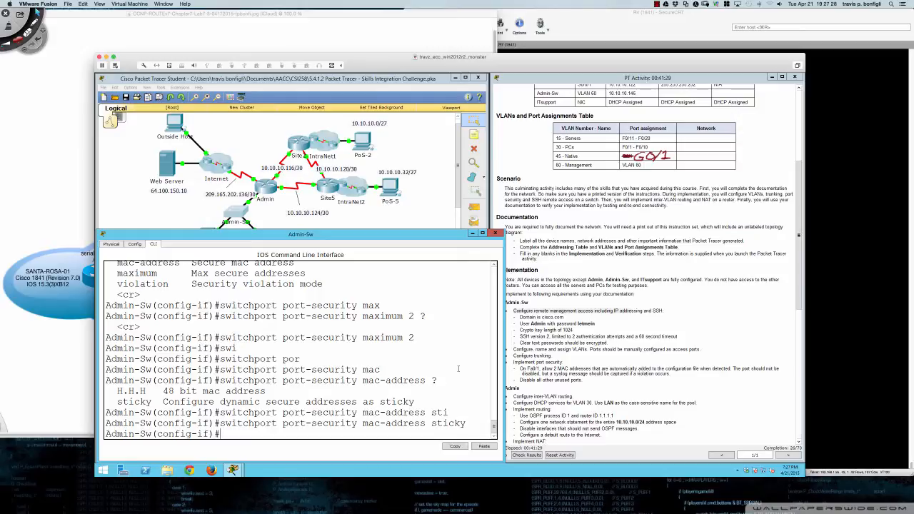
- Begin typing another switchport port-security command on Fa0/1
{"action": "type", "text": "wi"}
{"action": "key", "text": "Tab"}
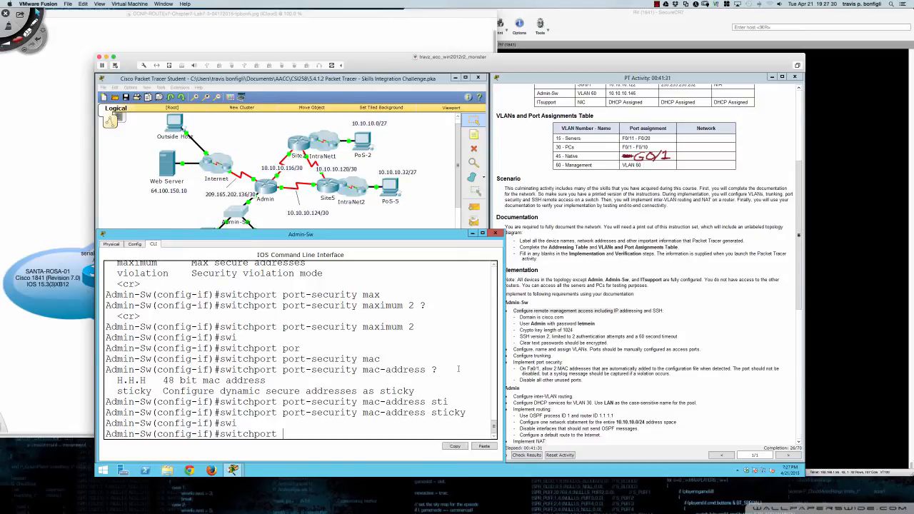
{"action": "type", "text": "por"}
{"action": "key", "text": "Tab"}
- List the protect/restrict/shutdown violation modes and set Fa0/1 to 'switchport port-security violation restrict'
{"action": "type", "text": "?"}
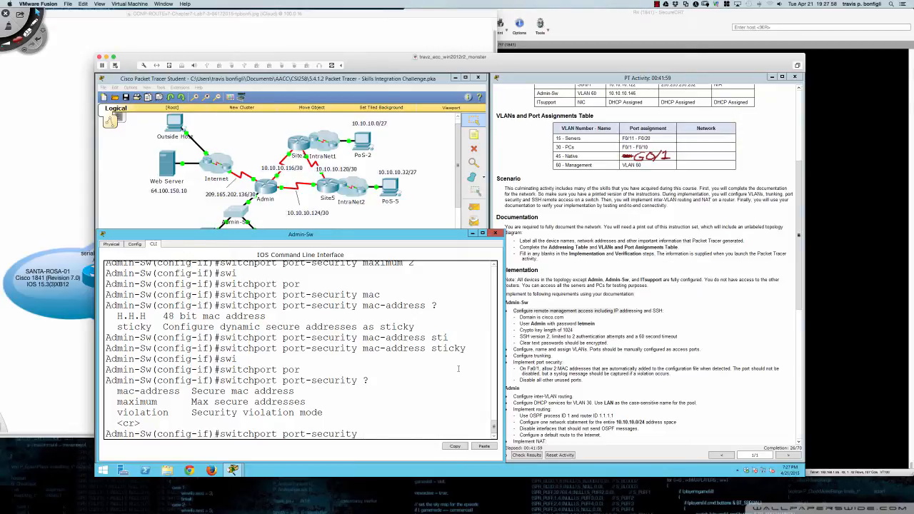
{"action": "type", "text": "vi"}
{"action": "key", "text": "Tab"}
{"action": "key", "text": "Return"}
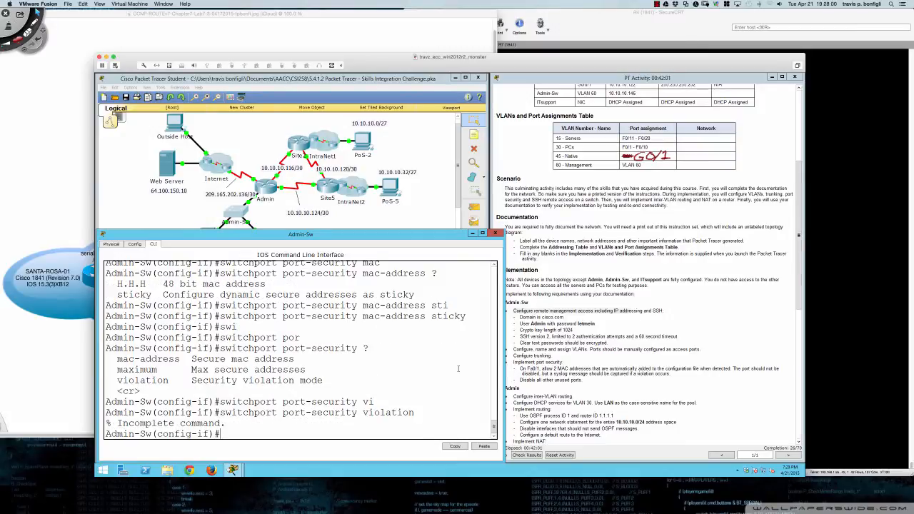
{"action": "key", "text": "Up"}
{"action": "type", "text": "?"}
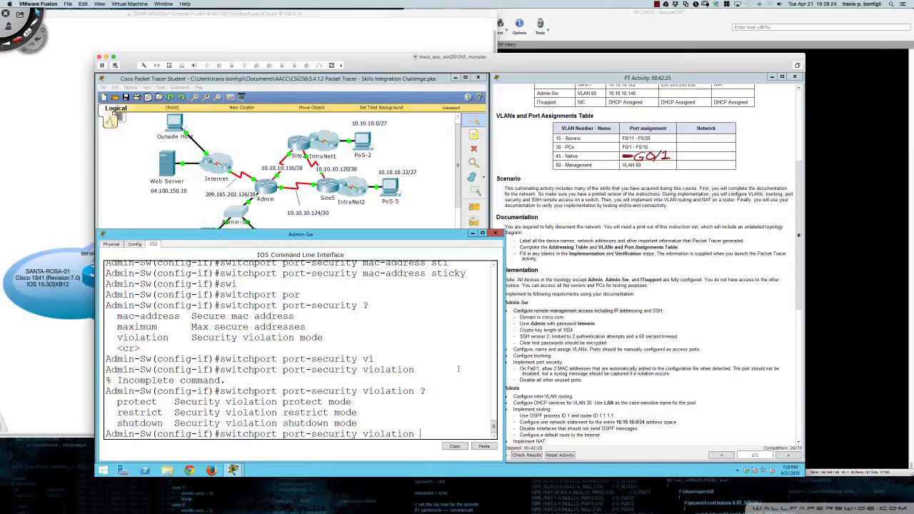
{"action": "type", "text": "res"}
{"action": "key", "text": "Tab"}
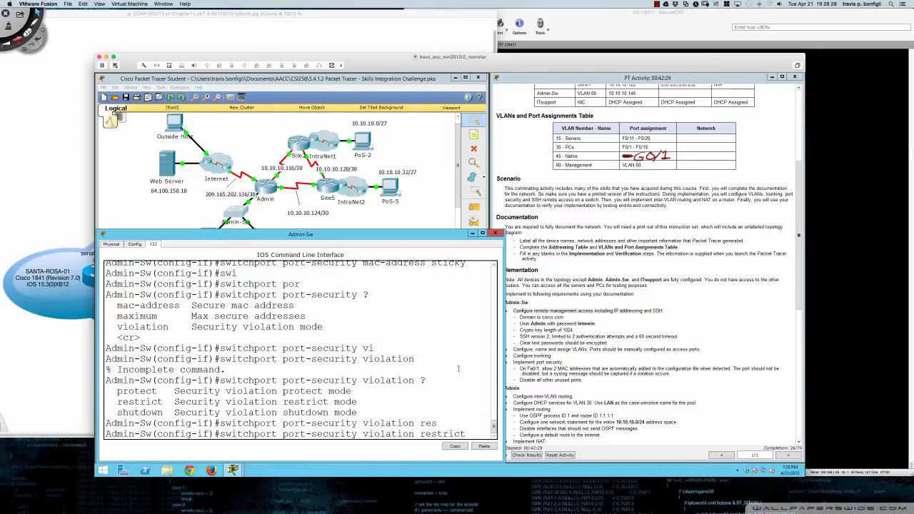
{"action": "key", "text": "Return"}
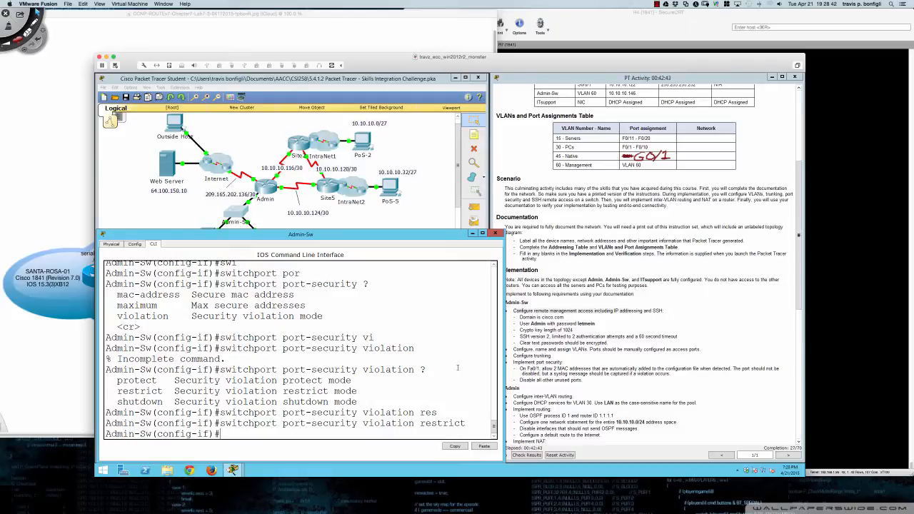
{"action": "left_click", "coordinate": [215, 210]}
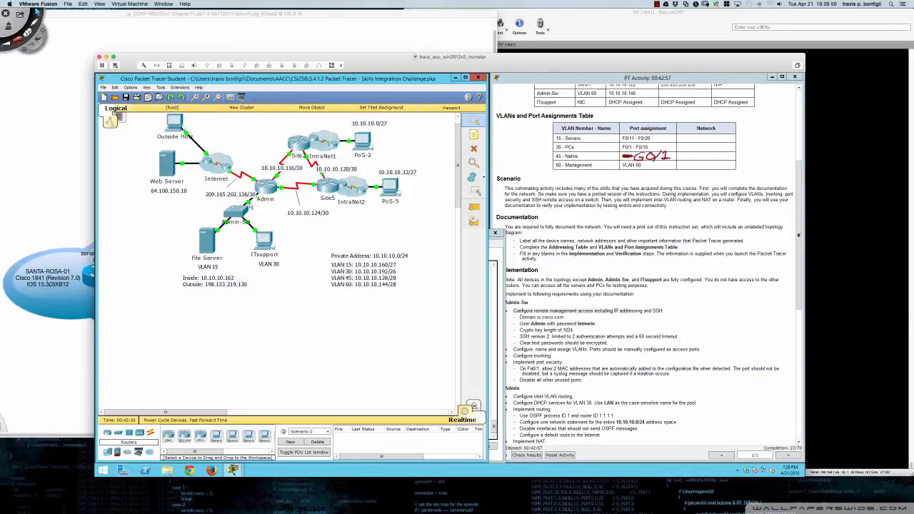
{"action": "left_click", "coordinate": [240, 214]}
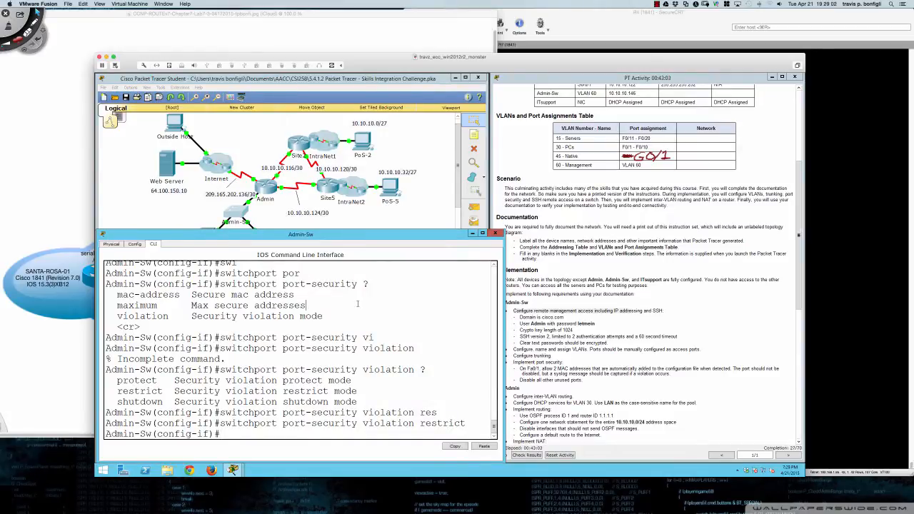
- Review Admin-Sw's interface status summary with 'do sh ip int br'
{"action": "type", "text": "do sh ipint br"}
{"action": "key", "text": "Return"}
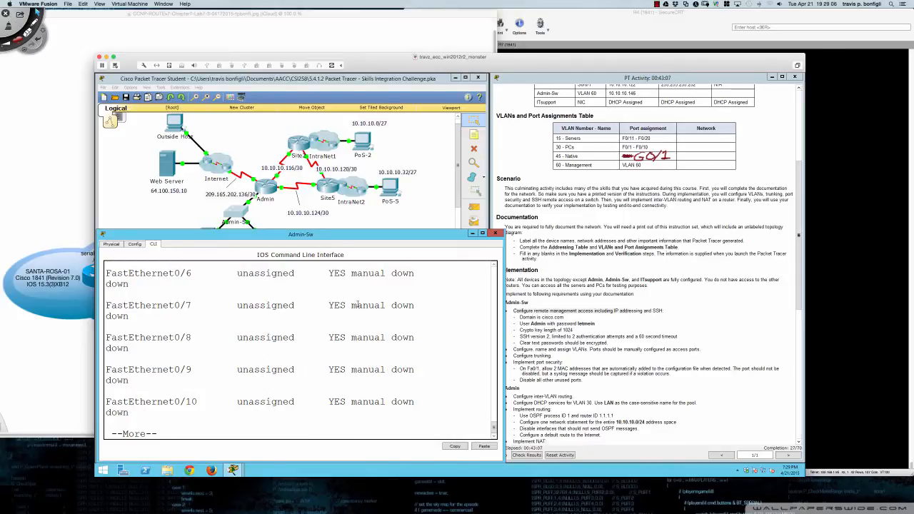
{"action": "scroll", "coordinate": [358, 305], "scroll_direction": "up", "scroll_amount": 5}
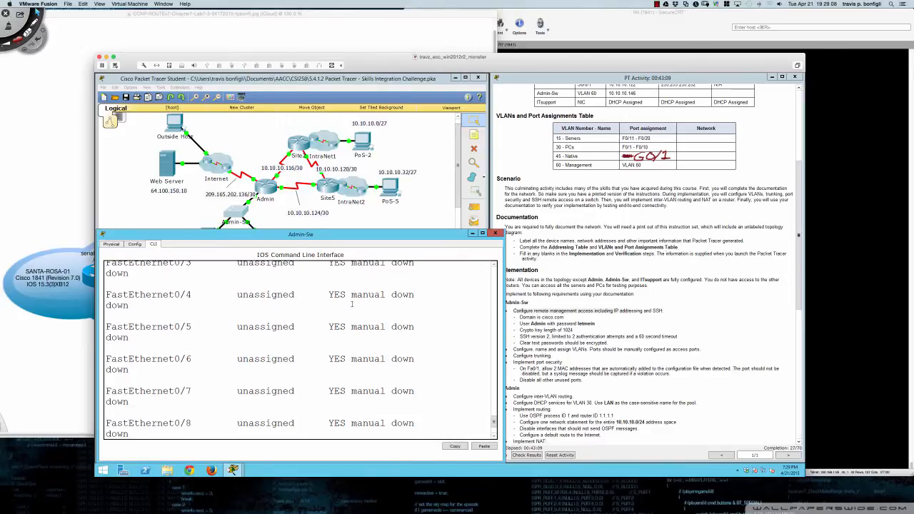
{"action": "scroll", "coordinate": [351, 305], "scroll_direction": "up", "scroll_amount": 3}
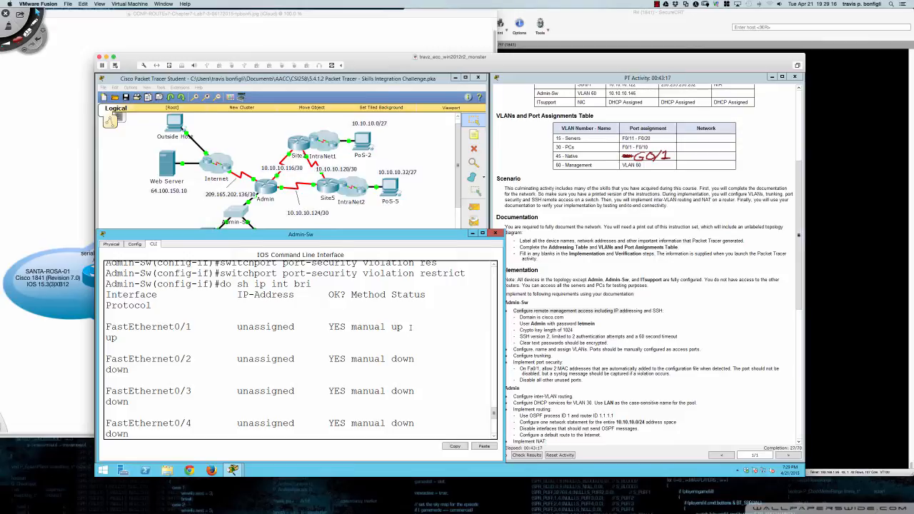
{"action": "scroll", "coordinate": [411, 327], "scroll_direction": "down", "scroll_amount": 3}
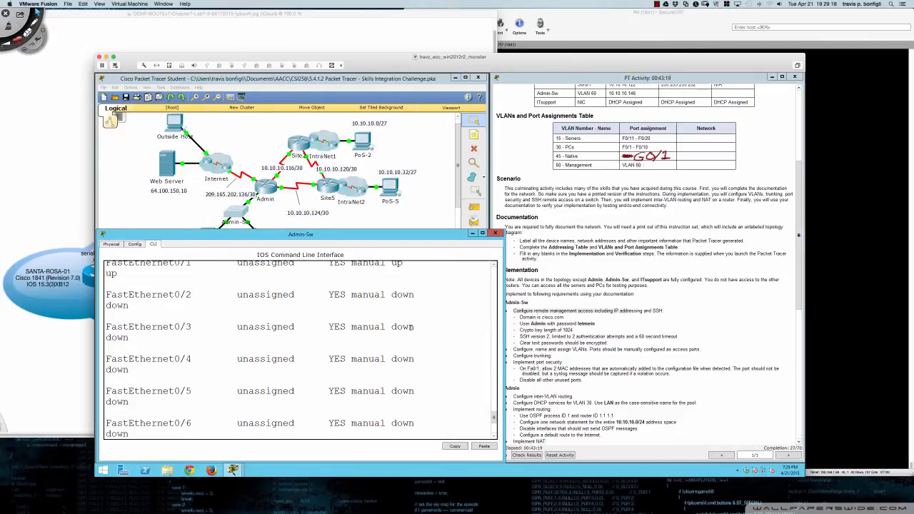
{"action": "scroll", "coordinate": [411, 327], "scroll_direction": "down", "scroll_amount": 5}
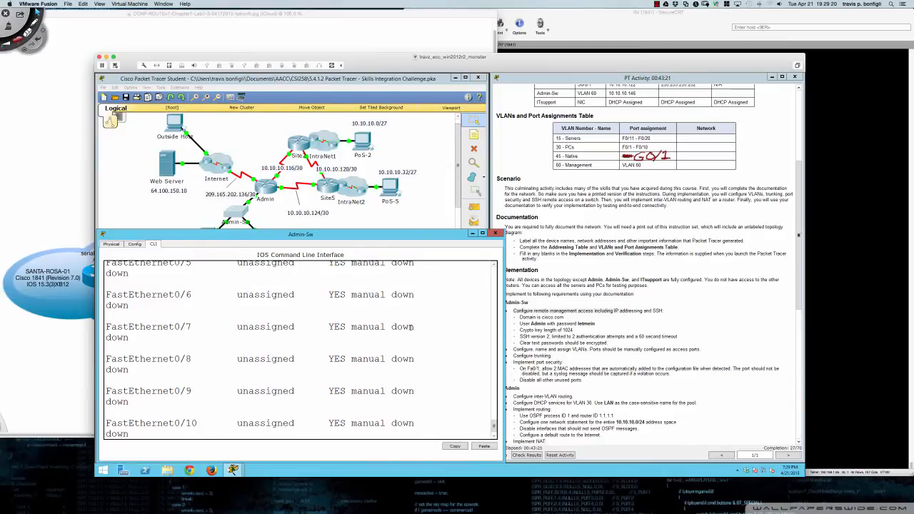
{"action": "key", "text": "Return"}
{"action": "key", "text": "Return"}
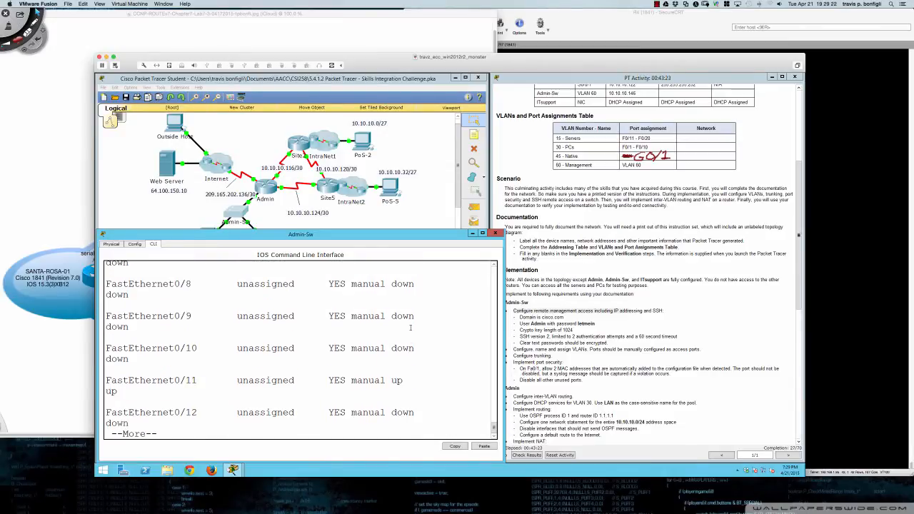
{"action": "key", "text": "Return"}
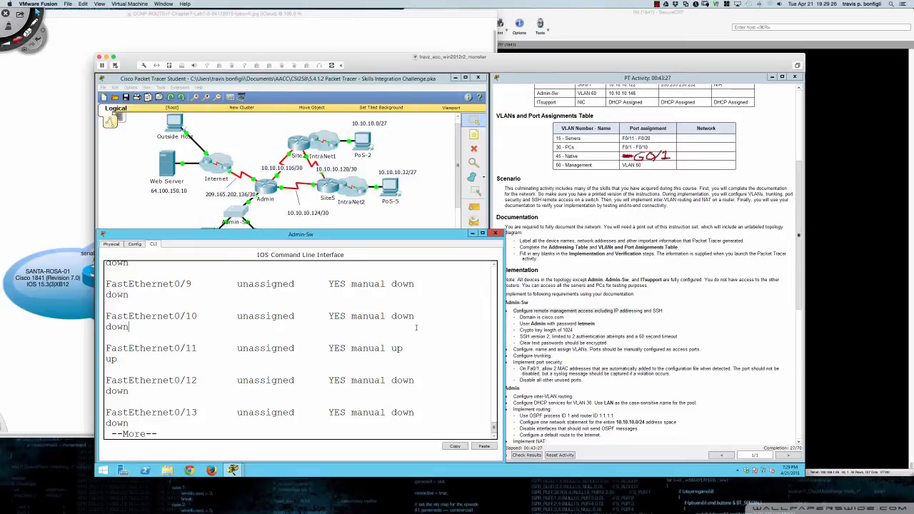
- Shut down and re-enable FastEthernet0/11 so its link comes back up
{"action": "type", "text": "qint fa0/11"}
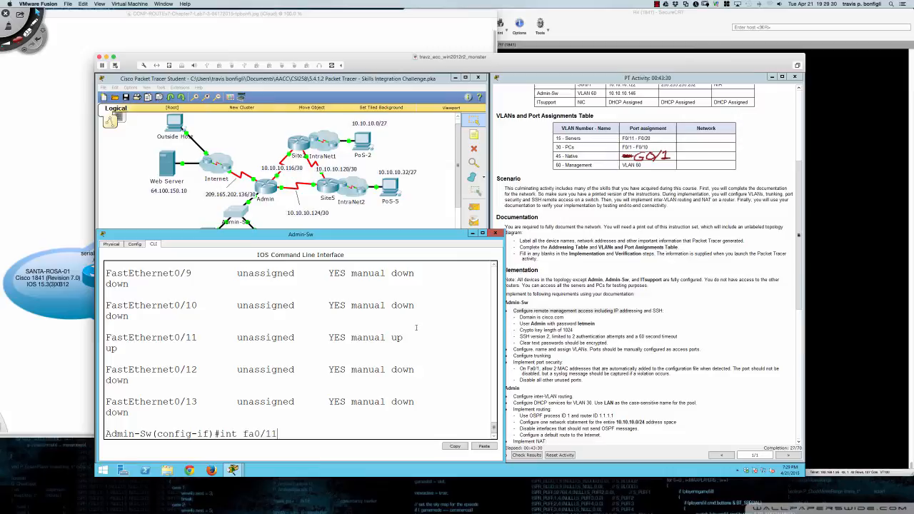
{"action": "key", "text": "Return"}
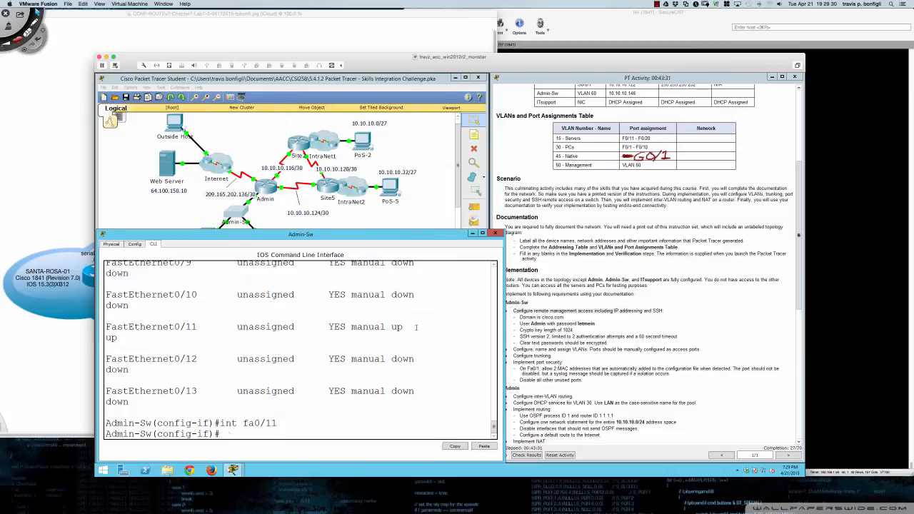
{"action": "type", "text": "shut"}
{"action": "key", "text": "Return"}
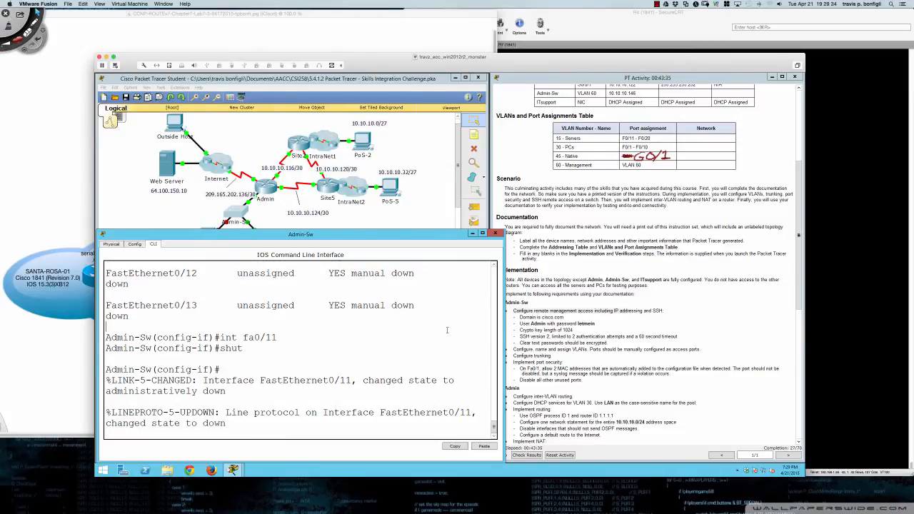
{"action": "key", "text": "Return"}
{"action": "type", "text": "no shut"}
{"action": "key", "text": "Return"}
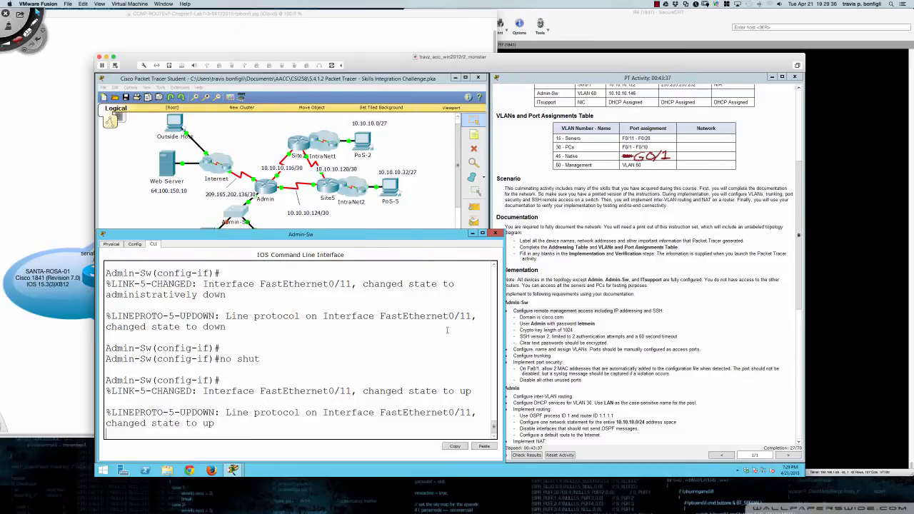
{"action": "key", "text": "Return"}
{"action": "key", "text": "Return"}
{"action": "key", "text": "Return"}
{"action": "key", "text": "Return"}
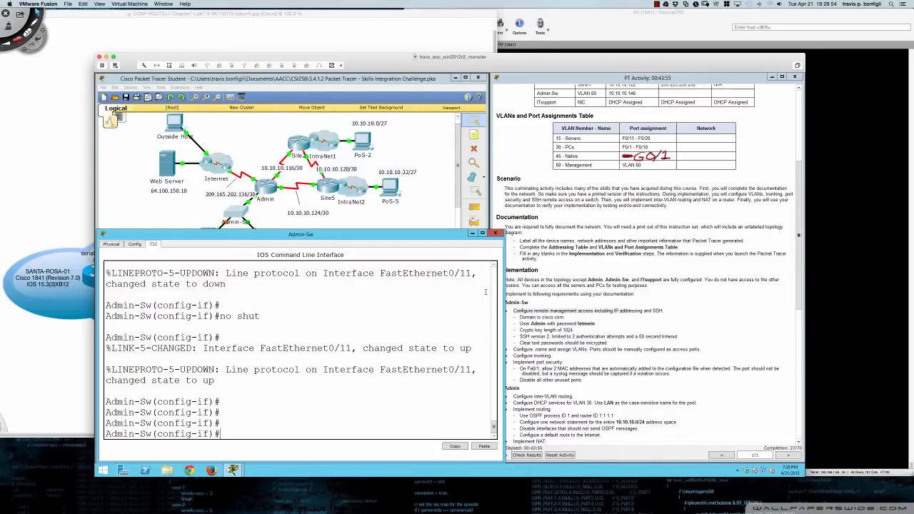
- Begin an interface range command on Admin-Sw covering Fa0/2–10 and Fa0/12
{"action": "key", "text": "Return"}
{"action": "key", "text": "Return"}
{"action": "key", "text": "Return"}
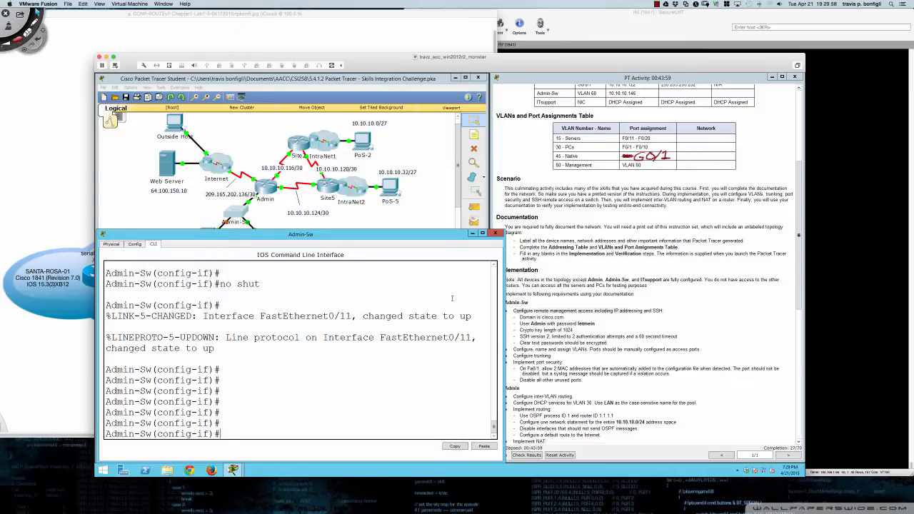
{"action": "type", "text": "int ra fa0/2 - 10, fa0/12"}
- Select the interface range fa0/2 - 10, fa0/12 - 24, gi0/2 on Admin-Sw
{"action": "type", "text": "- 24"}
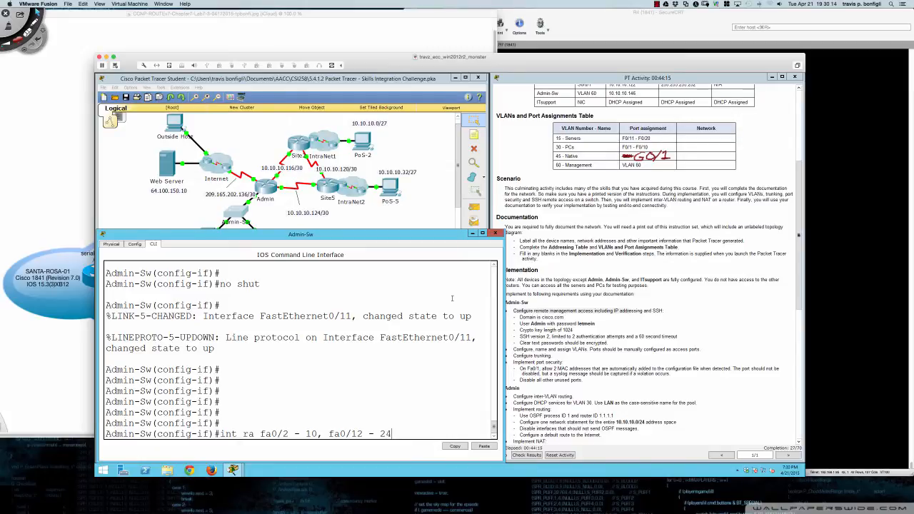
{"action": "scroll", "coordinate": [414, 336], "scroll_direction": "up", "scroll_amount": 10}
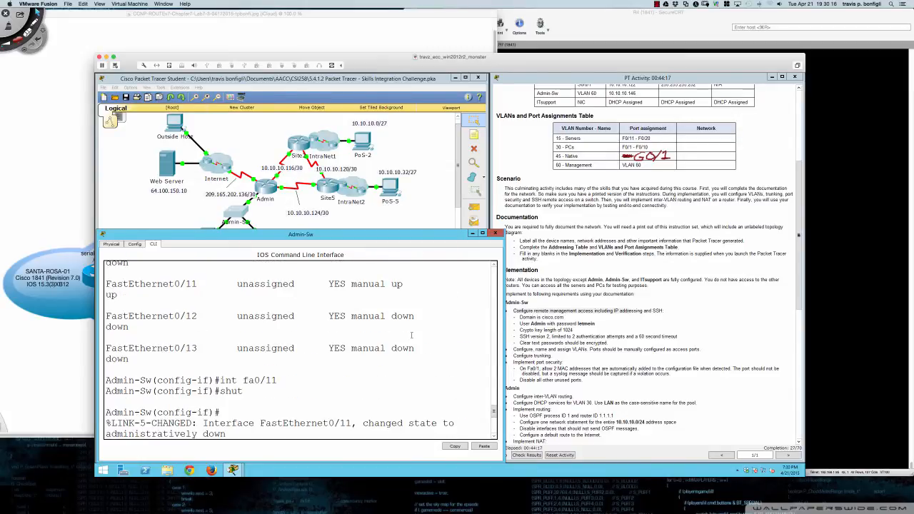
{"action": "scroll", "coordinate": [412, 337], "scroll_direction": "up", "scroll_amount": 15}
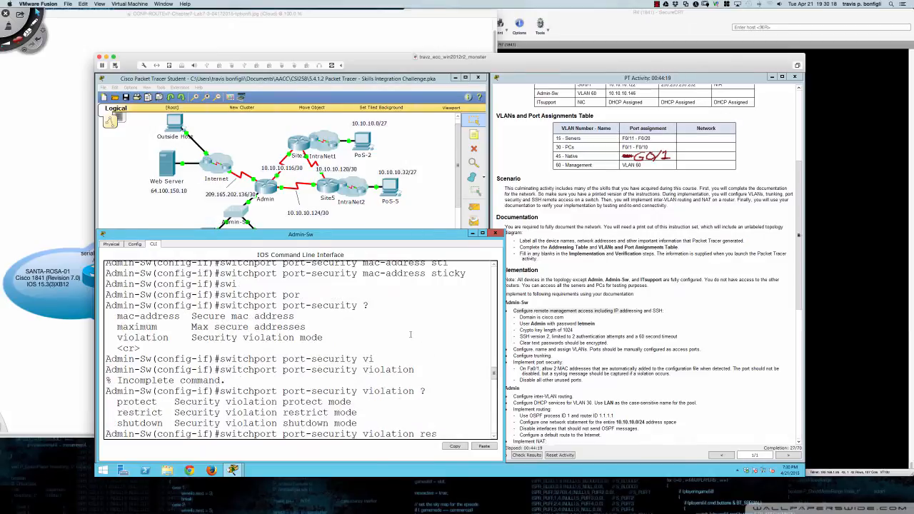
{"action": "scroll", "coordinate": [411, 335], "scroll_direction": "up", "scroll_amount": 15}
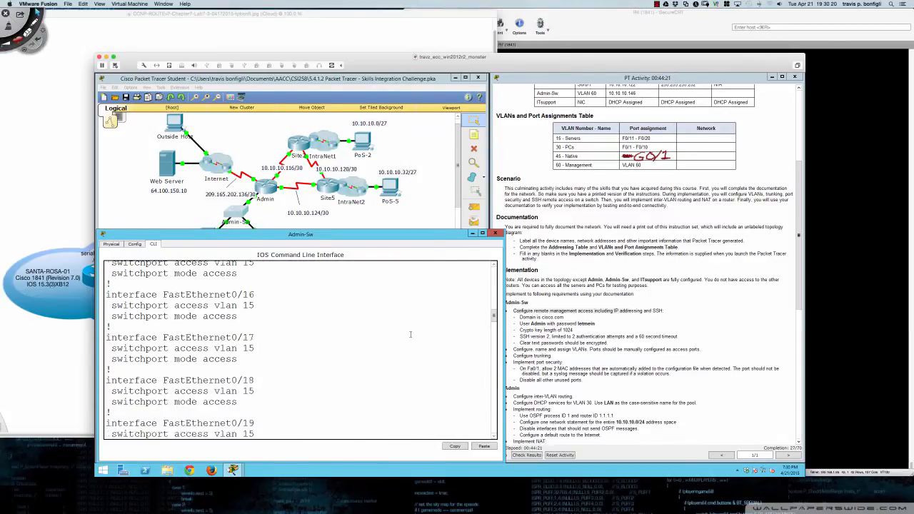
{"action": "scroll", "coordinate": [411, 335], "scroll_direction": "down", "scroll_amount": 12}
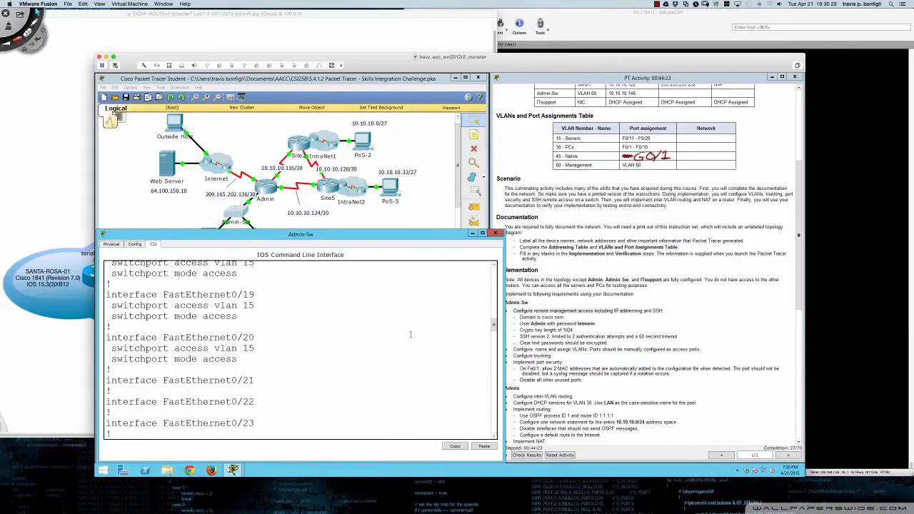
{"action": "scroll", "coordinate": [411, 334], "scroll_direction": "down", "scroll_amount": 15}
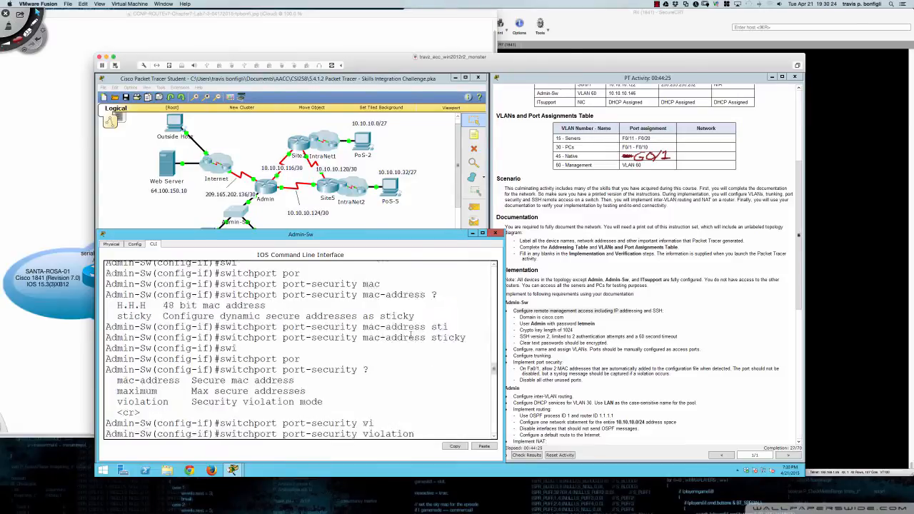
{"action": "type", "text": ", gi0/2"}
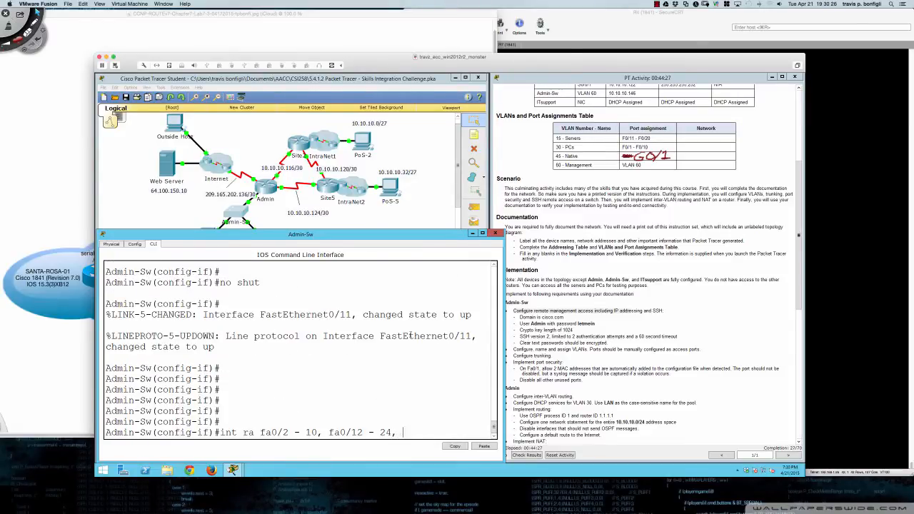
{"action": "key", "text": "Return"}
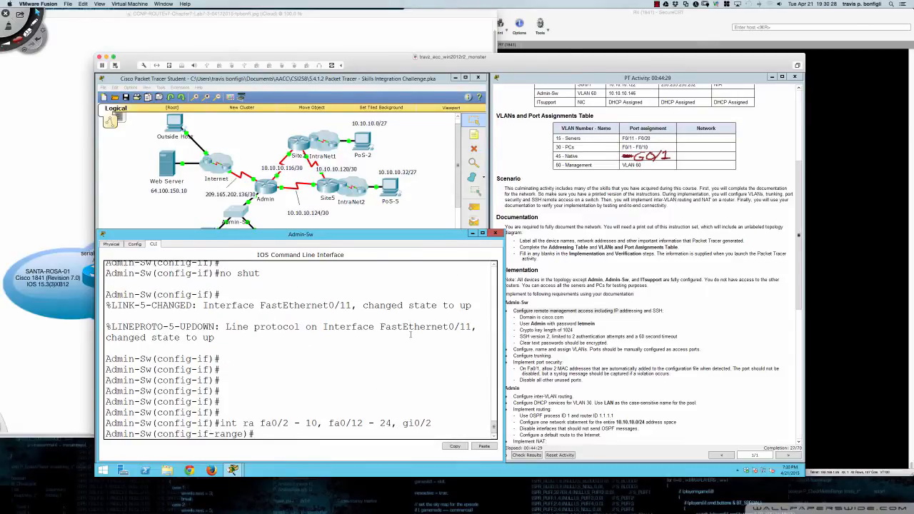
- Shut down all ports in the selected range so they go administratively down
{"action": "key", "text": "Return"}
{"action": "key", "text": "Return"}
{"action": "type", "text": "shut"}
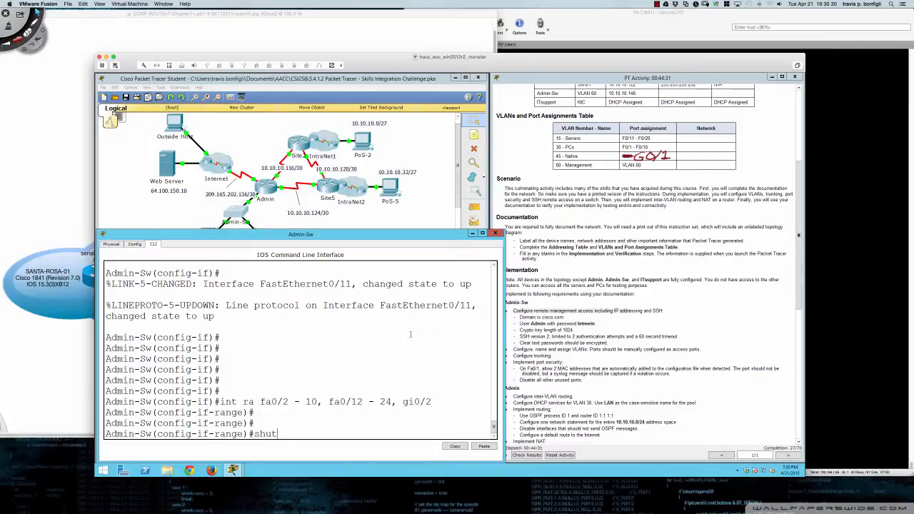
{"action": "key", "text": "Return"}
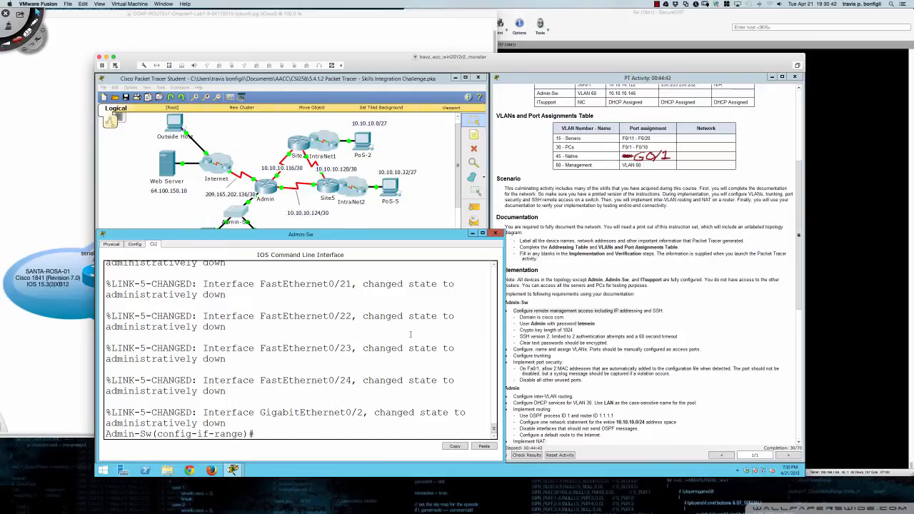
{"action": "key", "text": "Return"}
{"action": "key", "text": "Return"}
{"action": "key", "text": "Return"}
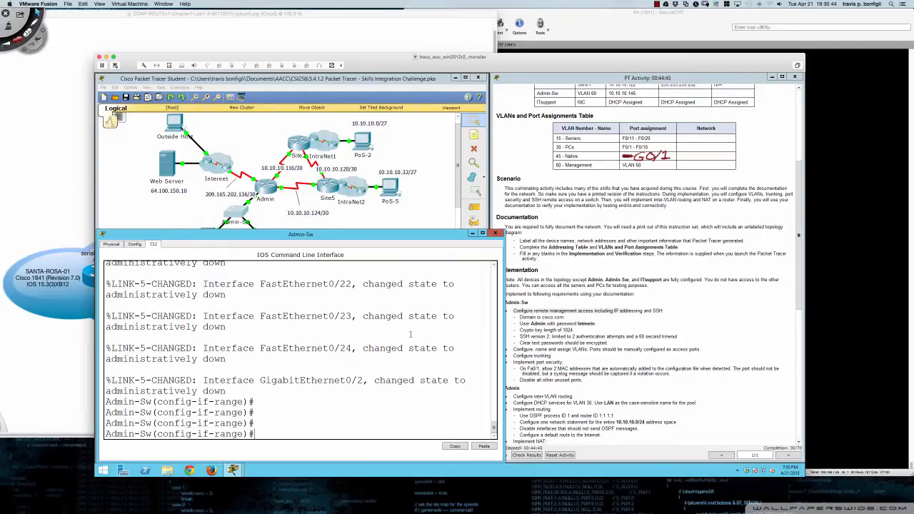
{"action": "type", "text": "do sh ip int br"}
- Page through 'do sh ip int br' to confirm only Fa0/1, Fa0/11, Gi0/1 and Vlan60 are up
{"action": "key", "text": "Return"}
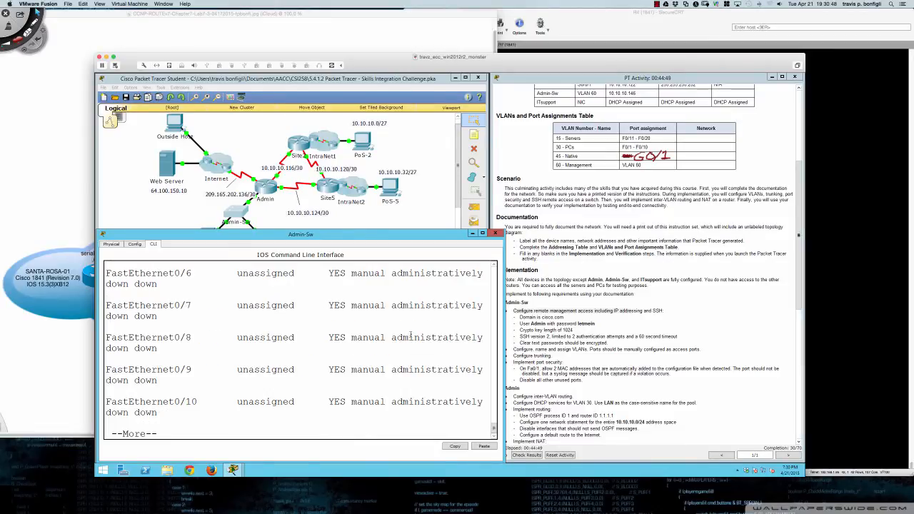
{"action": "scroll", "coordinate": [409, 334], "scroll_direction": "up", "scroll_amount": 6}
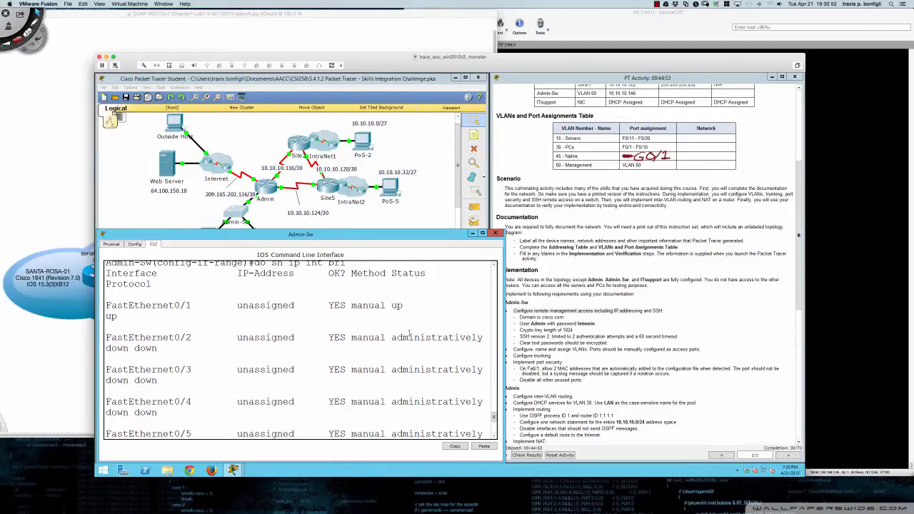
{"action": "scroll", "coordinate": [409, 333], "scroll_direction": "down", "scroll_amount": 6}
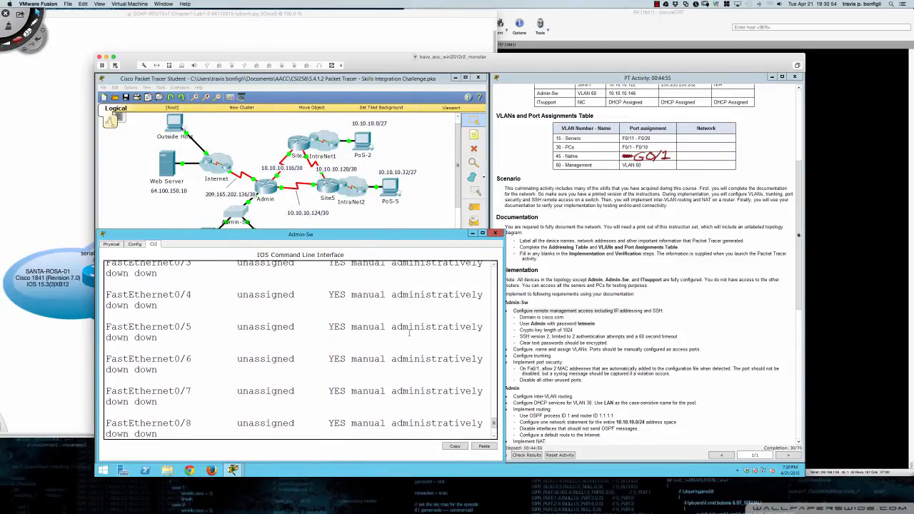
{"action": "scroll", "coordinate": [409, 334], "scroll_direction": "down", "scroll_amount": 5}
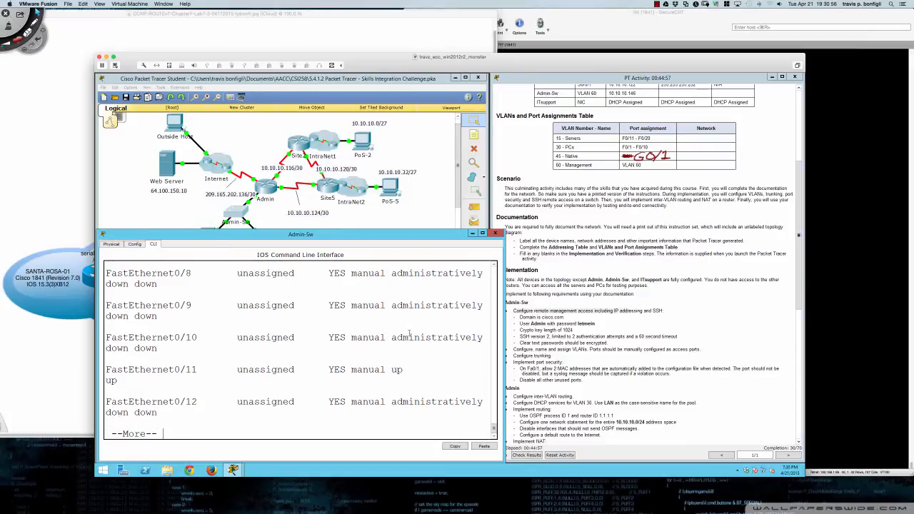
{"action": "key", "text": "Return"}
{"action": "key", "text": "Return"}
{"action": "key", "text": "Return"}
{"action": "key", "text": "Return"}
{"action": "key", "text": "Return"}
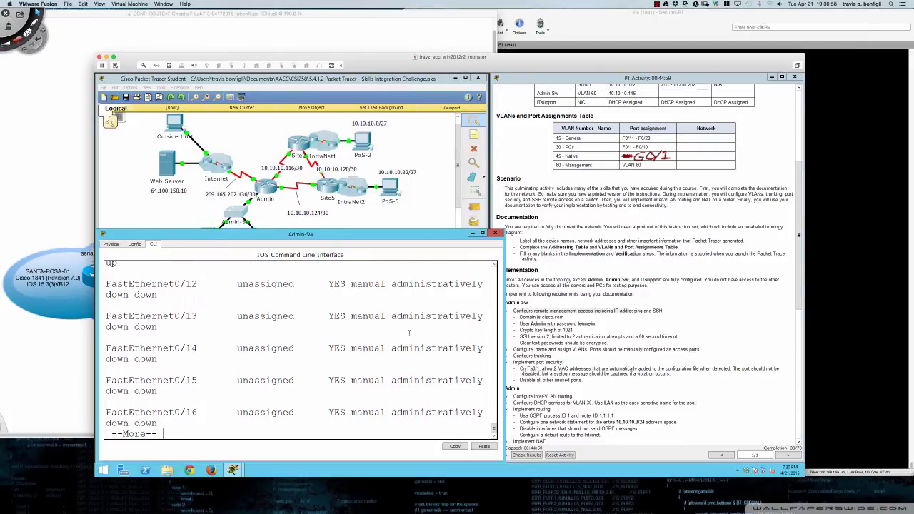
{"action": "key", "text": "Return"}
{"action": "key", "text": "Return"}
{"action": "key", "text": "Return"}
{"action": "key", "text": "Return"}
{"action": "key", "text": "Return"}
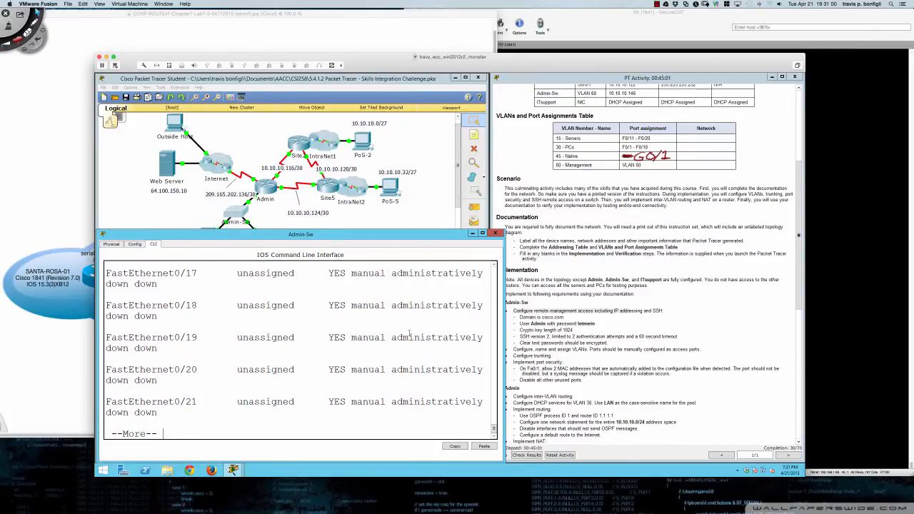
{"action": "key", "text": "Return"}
{"action": "key", "text": "Return"}
{"action": "key", "text": "Return"}
{"action": "key", "text": "Return"}
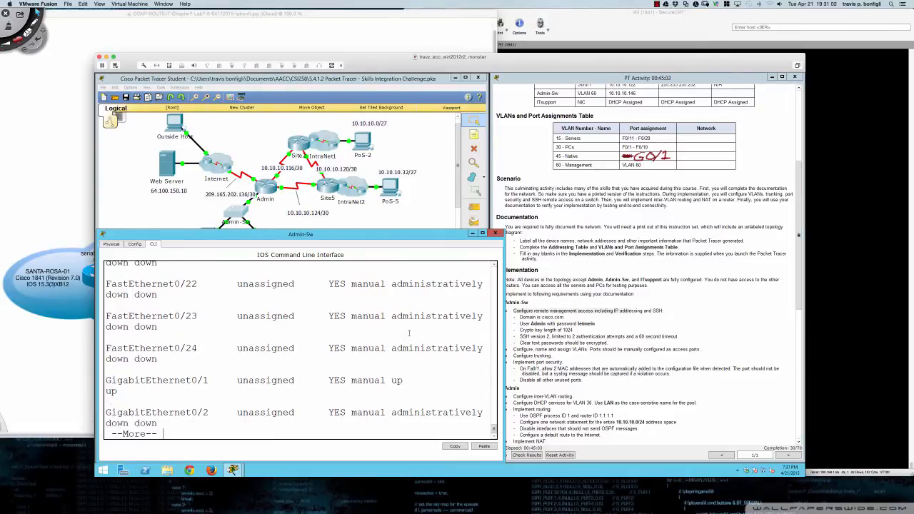
{"action": "key", "text": "Return"}
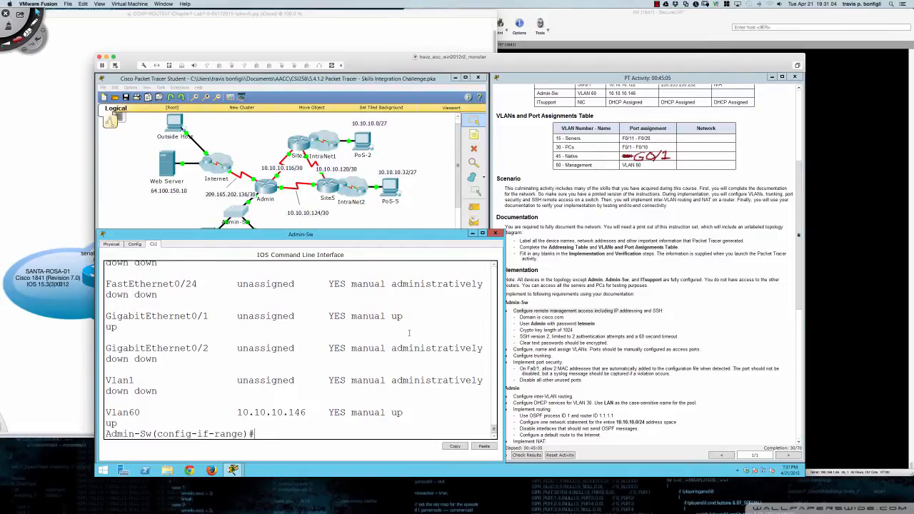
{"action": "key", "text": "Return"}
{"action": "key", "text": "Return"}
{"action": "key", "text": "Return"}
{"action": "key", "text": "Return"}
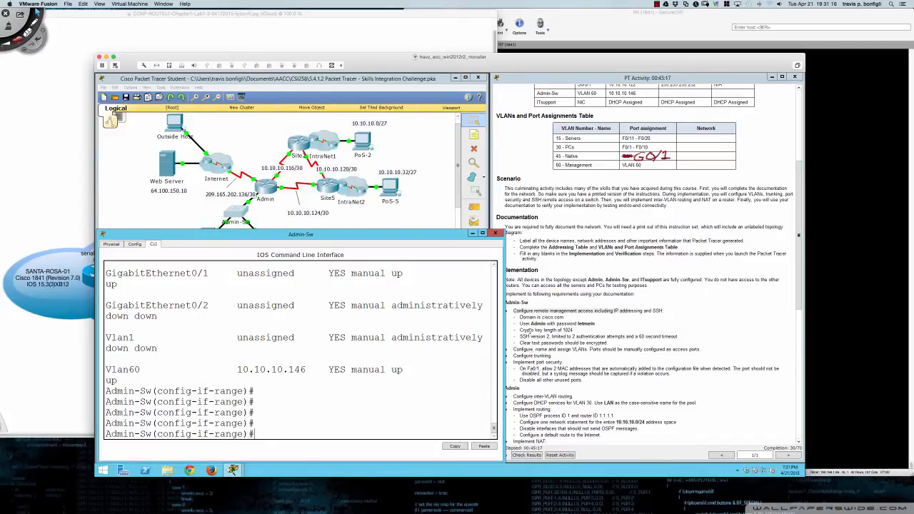
{"action": "left_click_drag", "start_coordinate": [531, 350], "coordinate": [599, 351]}
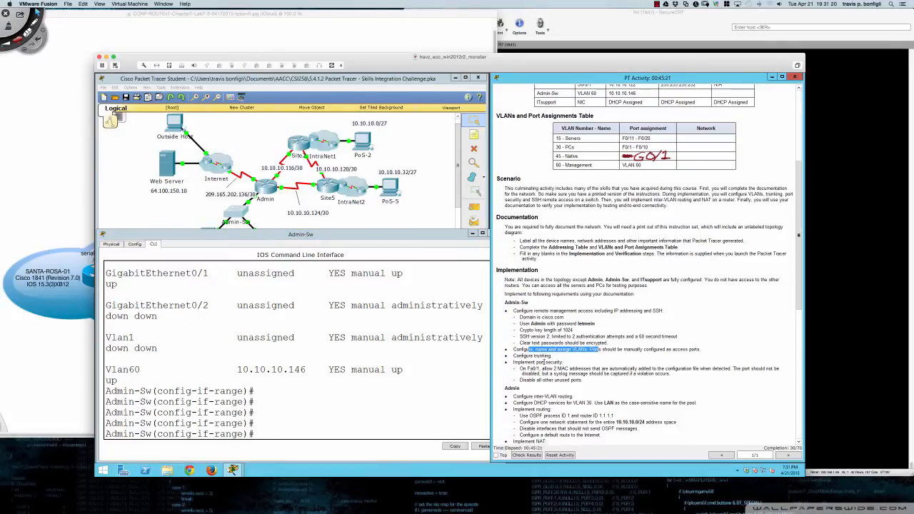
{"action": "scroll", "coordinate": [553, 382], "scroll_direction": "down", "scroll_amount": 10}
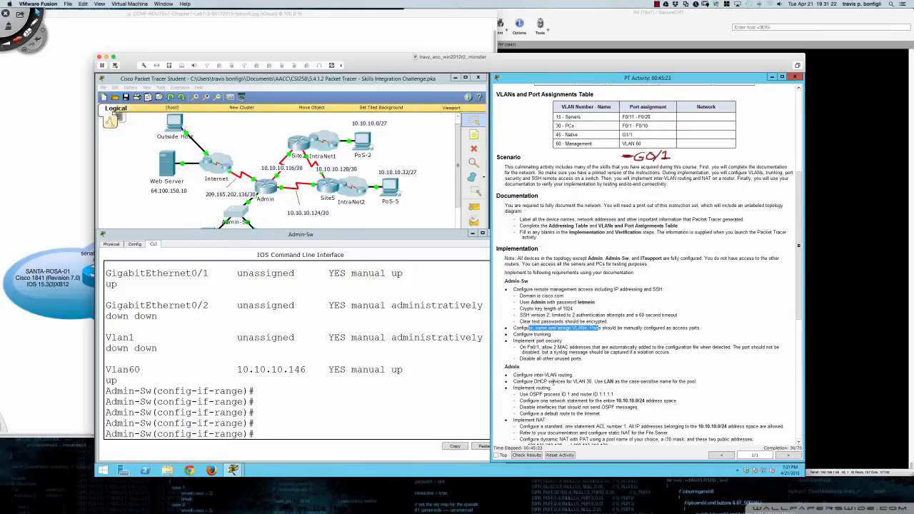
{"action": "scroll", "coordinate": [553, 382], "scroll_direction": "down", "scroll_amount": 3}
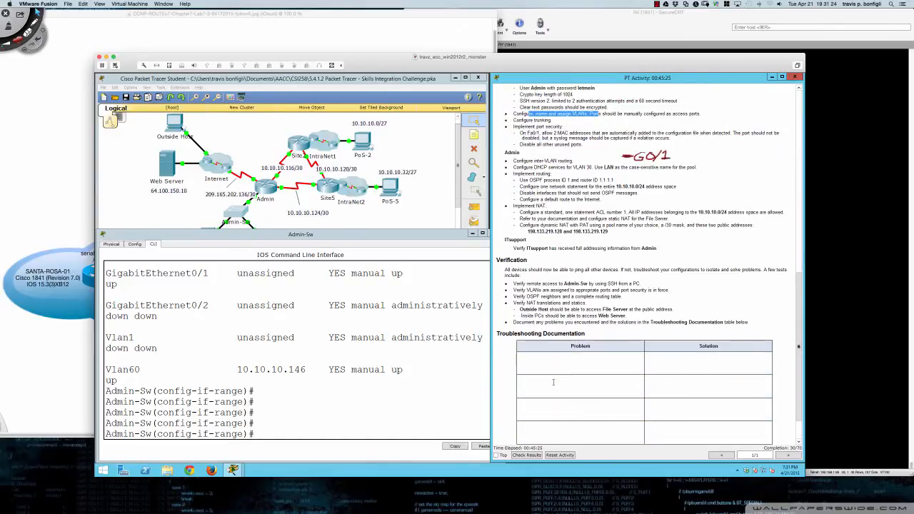
{"action": "key", "text": "ctrl+Tab"}
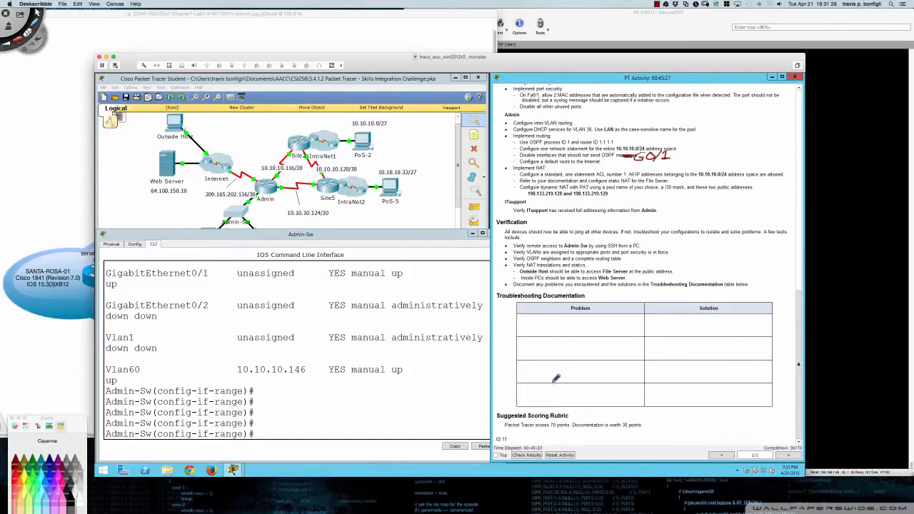
{"action": "key", "text": "Delete"}
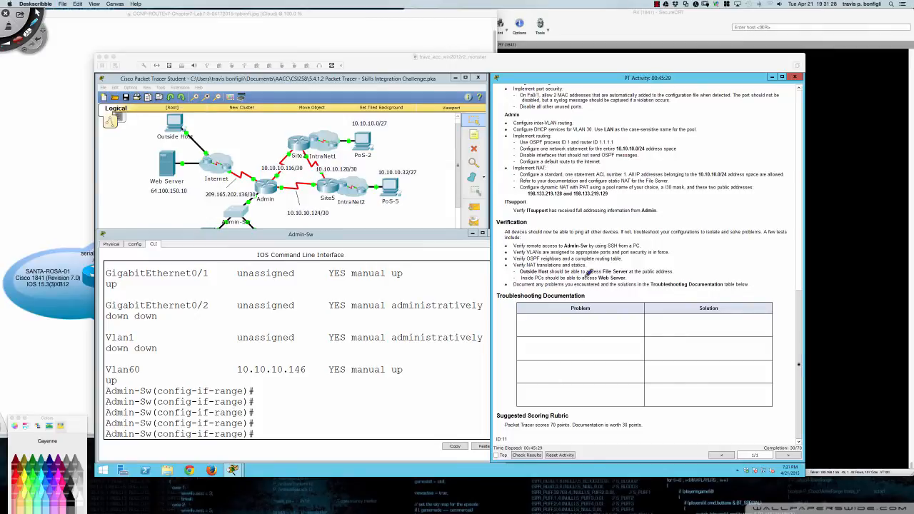
{"action": "key", "text": "ctrl+Tab"}
{"action": "left_click", "coordinate": [609, 230]}
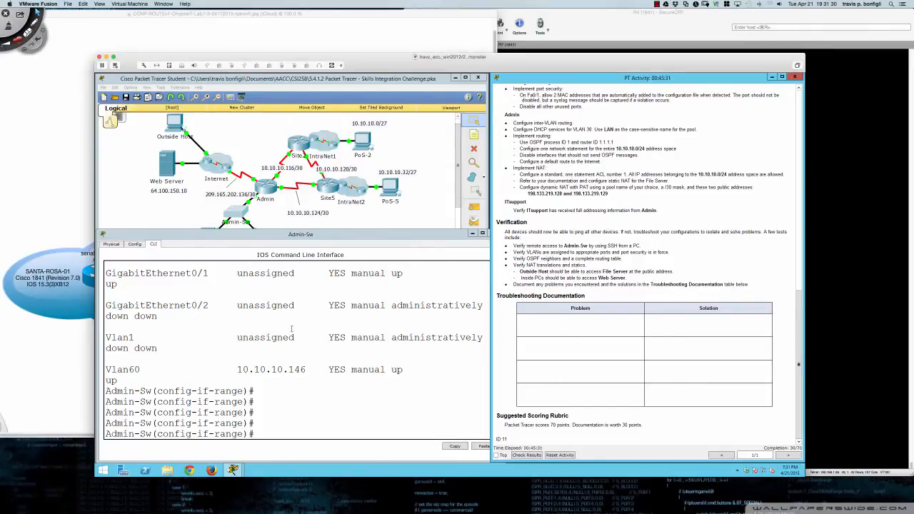
{"action": "left_click", "coordinate": [292, 330]}
{"action": "scroll", "coordinate": [581, 176], "scroll_direction": "up", "scroll_amount": 2}
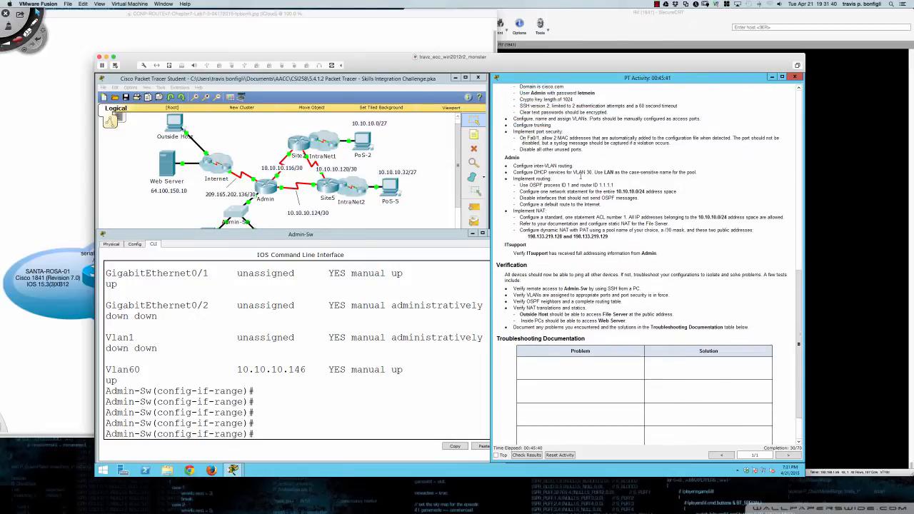
{"action": "scroll", "coordinate": [581, 174], "scroll_direction": "up", "scroll_amount": 2}
{"action": "scroll", "coordinate": [581, 175], "scroll_direction": "down", "scroll_amount": 2}
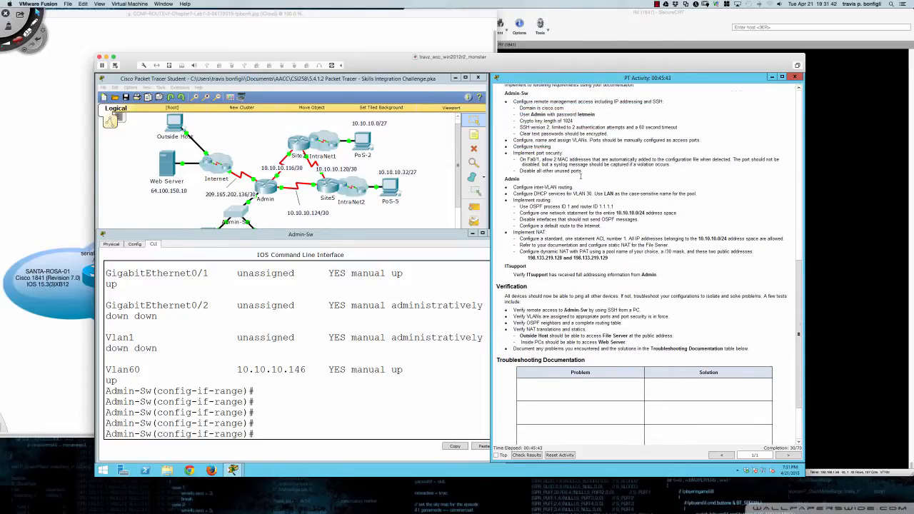
{"action": "scroll", "coordinate": [580, 176], "scroll_direction": "down", "scroll_amount": 1}
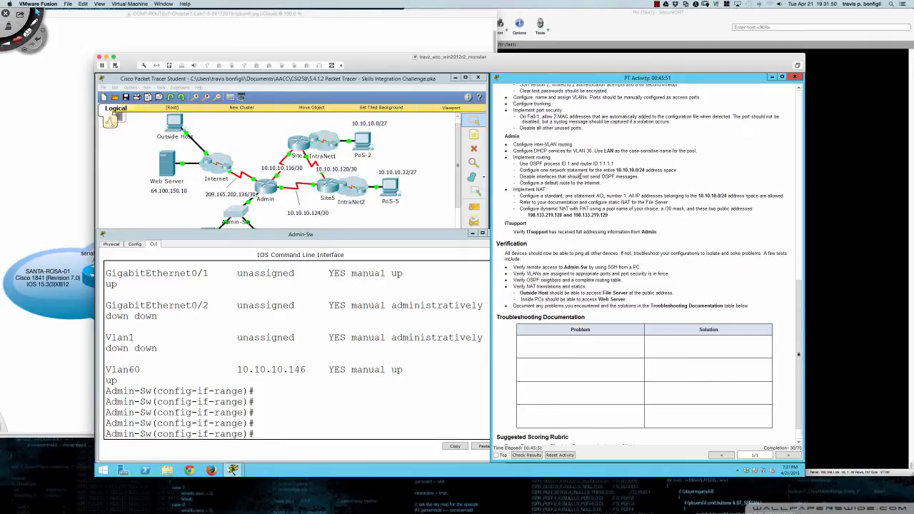
{"action": "scroll", "coordinate": [580, 176], "scroll_direction": "down", "scroll_amount": 1}
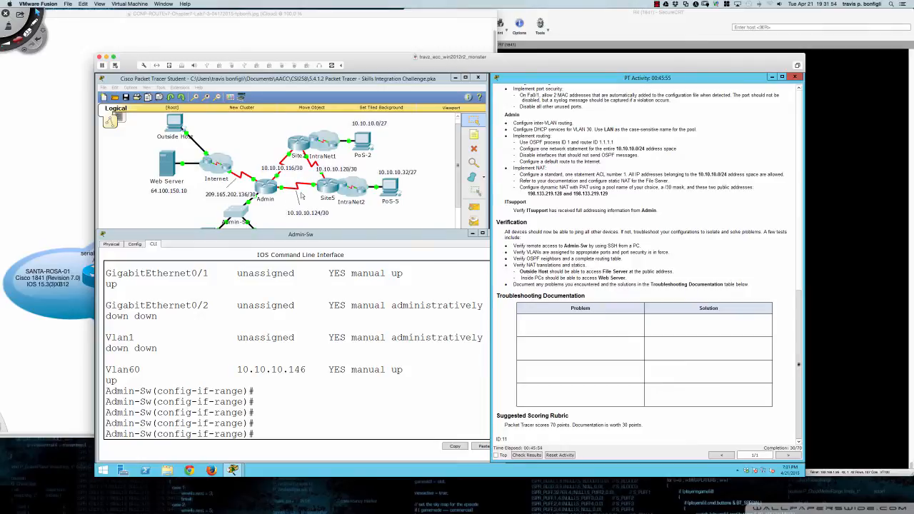
- Switch to the Admin router's CLI and start the 'int gi0/0' command
{"action": "left_click", "coordinate": [270, 190]}
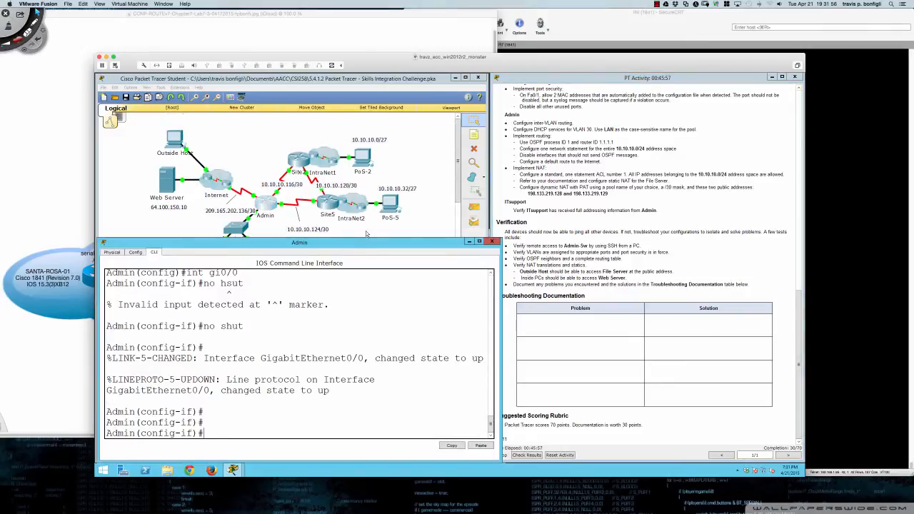
{"action": "scroll", "coordinate": [369, 223], "scroll_direction": "down", "scroll_amount": 1}
{"action": "left_click_drag", "start_coordinate": [460, 192], "coordinate": [459, 183]}
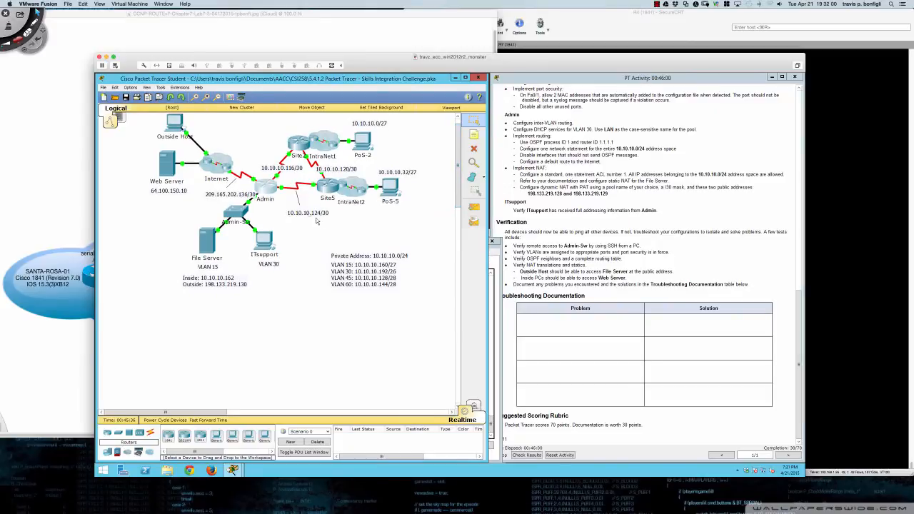
{"action": "left_click", "coordinate": [273, 191]}
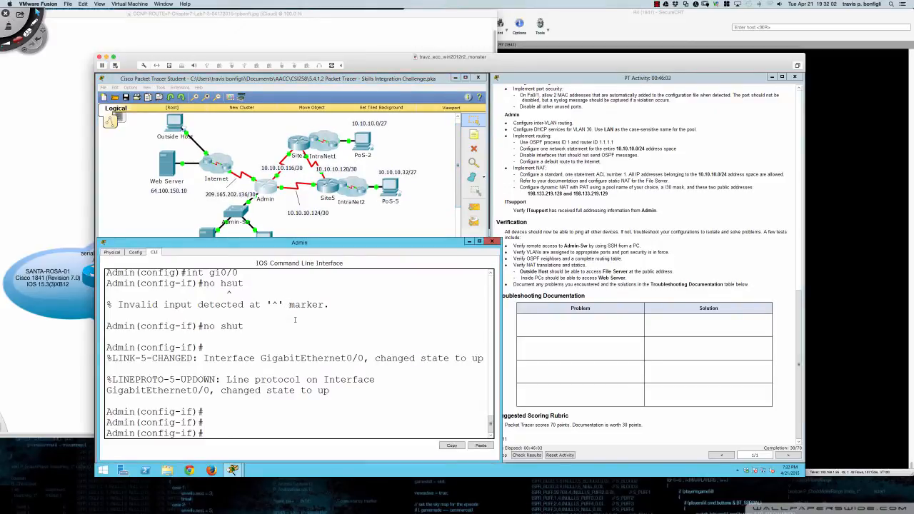
{"action": "key", "text": "Return"}
{"action": "key", "text": "Return"}
{"action": "key", "text": "Return"}
{"action": "key", "text": "Return"}
{"action": "key", "text": "Return"}
{"action": "key", "text": "Return"}
{"action": "key", "text": "Return"}
{"action": "key", "text": "Return"}
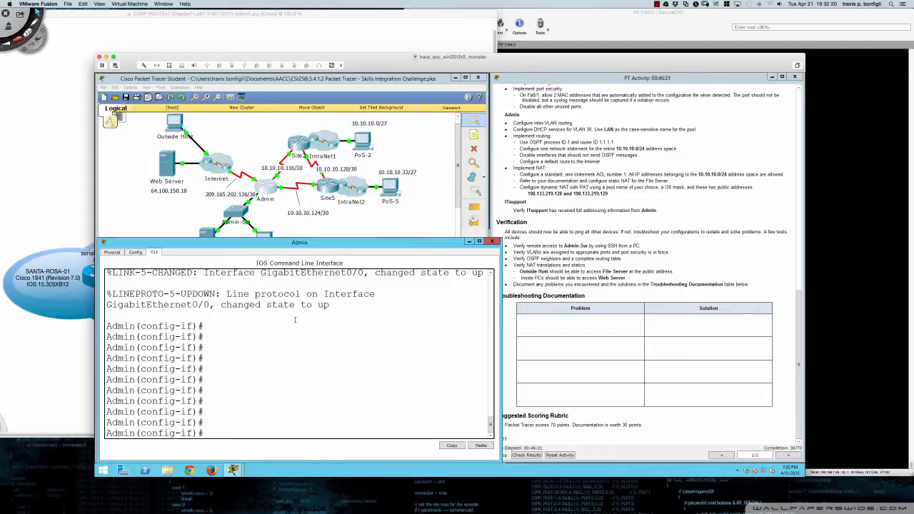
{"action": "type", "text": "int gi0/0."}
- Enter subinterface Gi0/0.15 and try address 10.10.10.161 with a mistyped mask
{"action": "scroll", "coordinate": [644, 251], "scroll_direction": "up", "scroll_amount": 15}
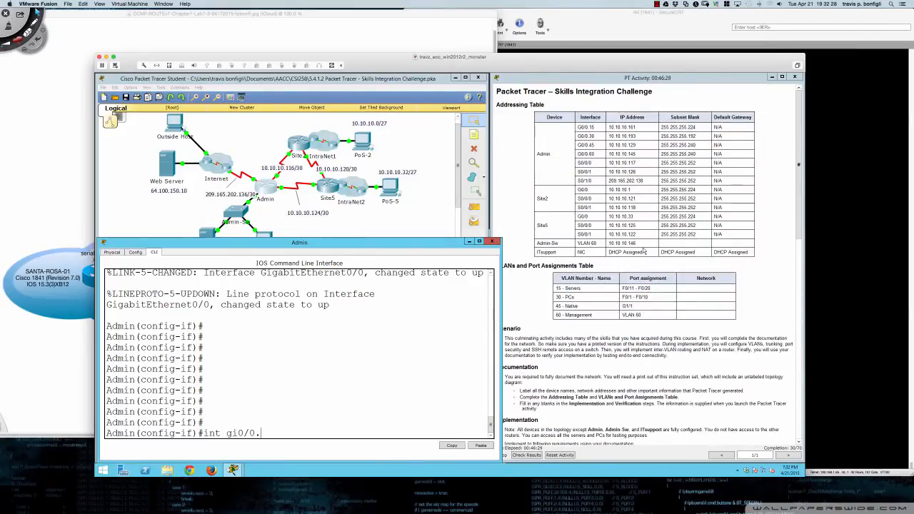
{"action": "scroll", "coordinate": [454, 322], "scroll_direction": "up", "scroll_amount": 1}
{"action": "scroll", "coordinate": [454, 323], "scroll_direction": "up", "scroll_amount": 2}
{"action": "scroll", "coordinate": [451, 327], "scroll_direction": "down", "scroll_amount": 3}
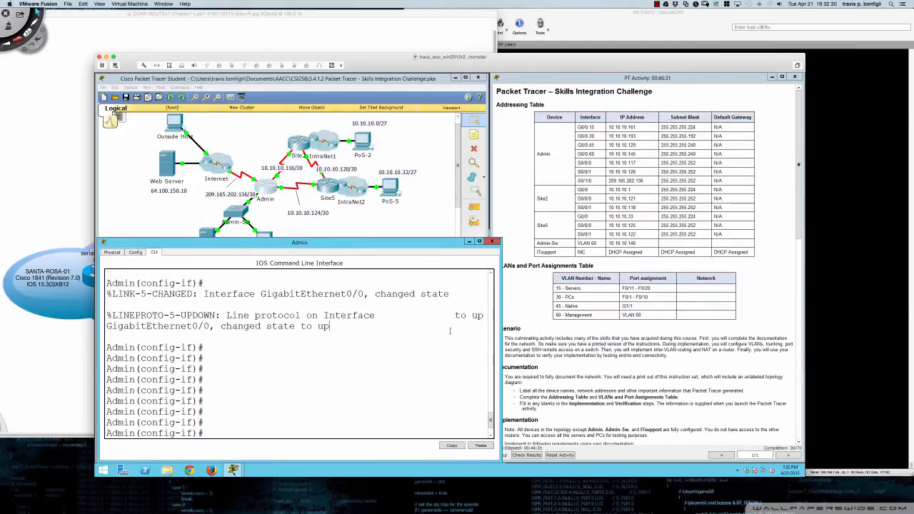
{"action": "type", "text": "15"}
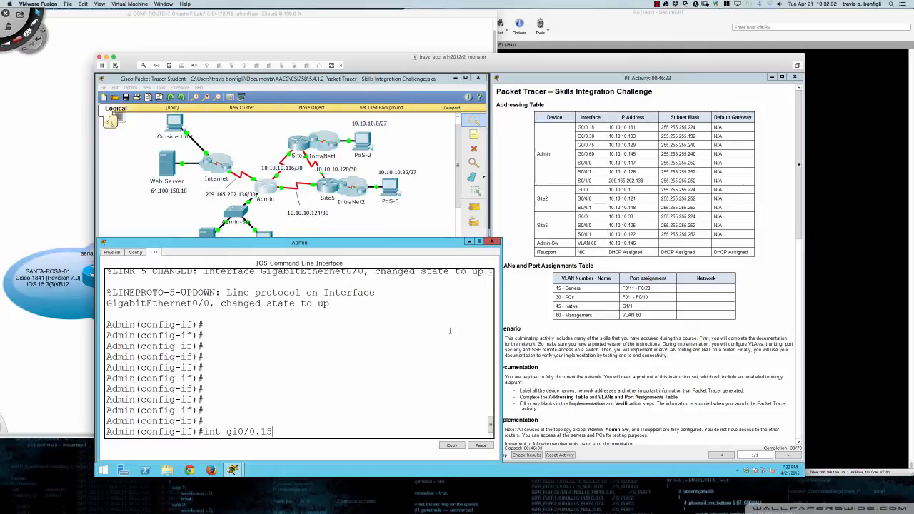
{"action": "key", "text": "Return"}
{"action": "key", "text": "Return"}
{"action": "key", "text": "Return"}
{"action": "key", "text": "Return"}
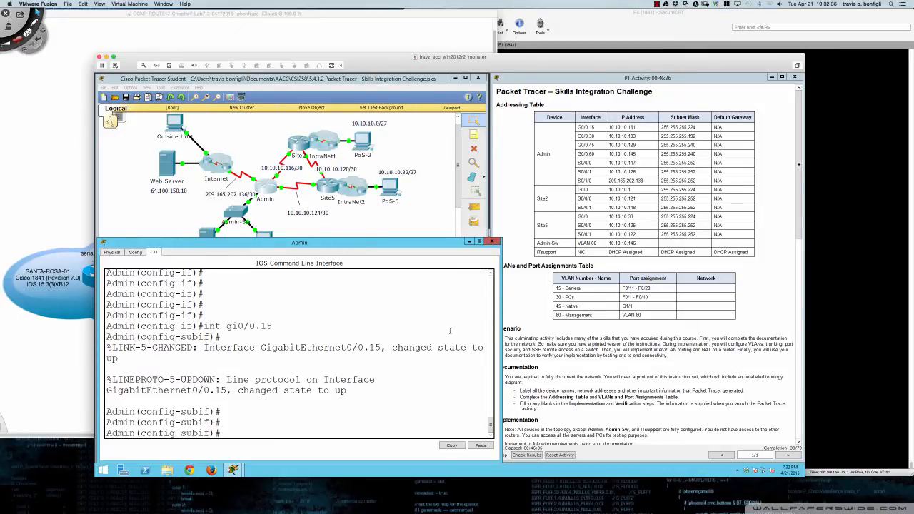
{"action": "type", "text": "ip add "}
{"action": "type", "text": "10.10.10.161"}
{"action": "type", "text": " 255.255"}
{"action": "type", "text": ".255.255.224"}
{"action": "key", "text": "Return"}
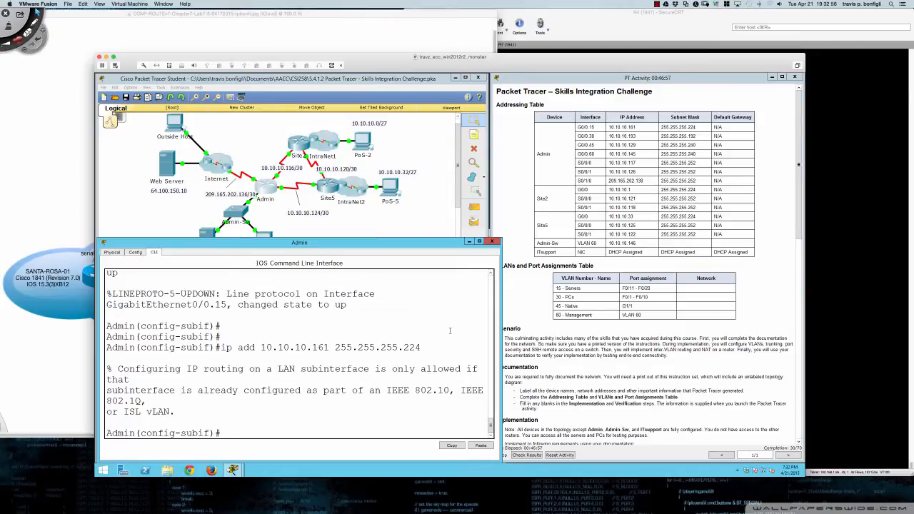
- Tag Gi0/0.15 with dot1Q VLAN 15 and reapply 10.10.10.161 255.255.255.224
{"action": "type", "text": "enc"}
{"action": "key", "text": "Tab"}
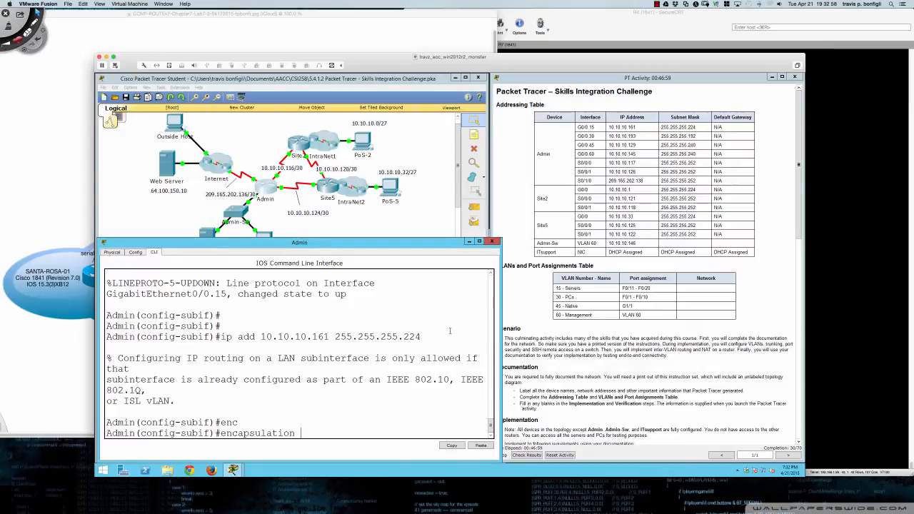
{"action": "type", "text": "dot"}
{"action": "key", "text": "Tab"}
{"action": "type", "text": "?"}
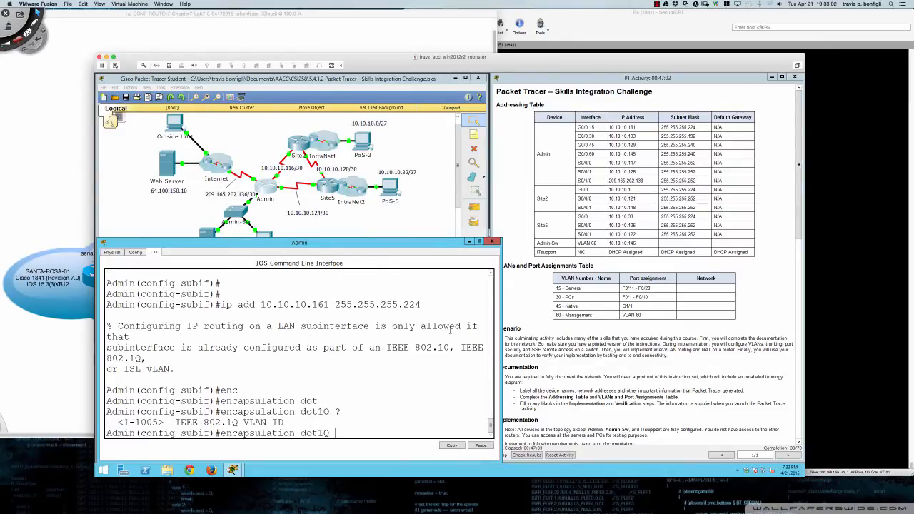
{"action": "type", "text": "15"}
{"action": "key", "text": "Return"}
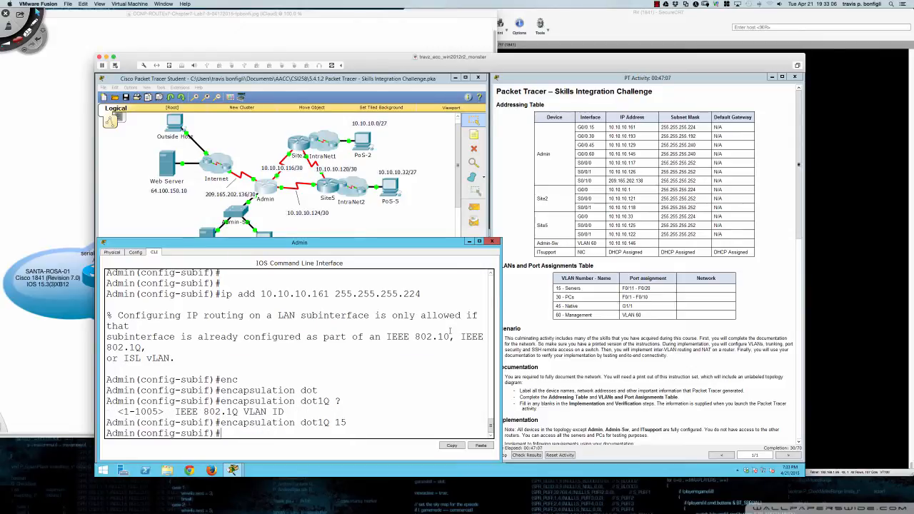
{"action": "key", "text": "Up"}
{"action": "key", "text": "Up"}
{"action": "key", "text": "Up"}
{"action": "key", "text": "Up"}
{"action": "key", "text": "Up"}
{"action": "key", "text": "Return"}
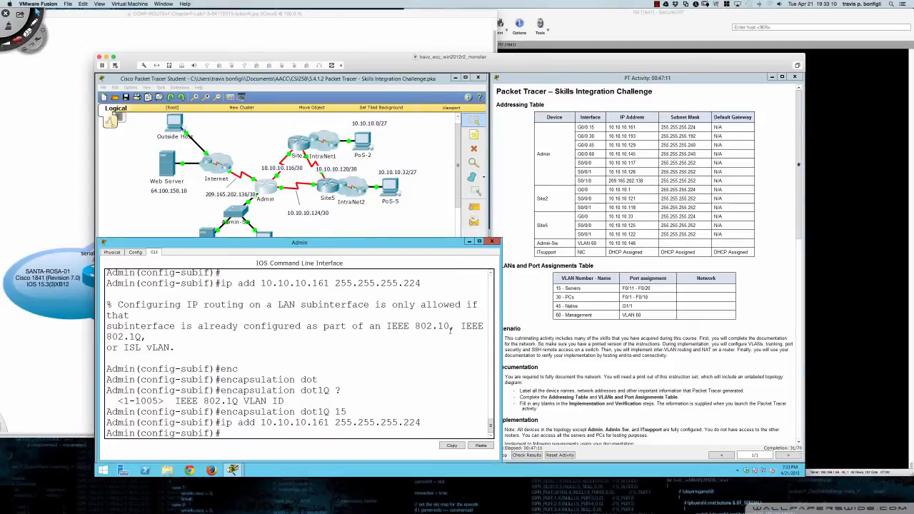
{"action": "type", "text": "int gi0/30"}
- Correct the rejected 'int gi0/30' to enter subinterface Gi0/0.30
{"action": "key", "text": "Return"}
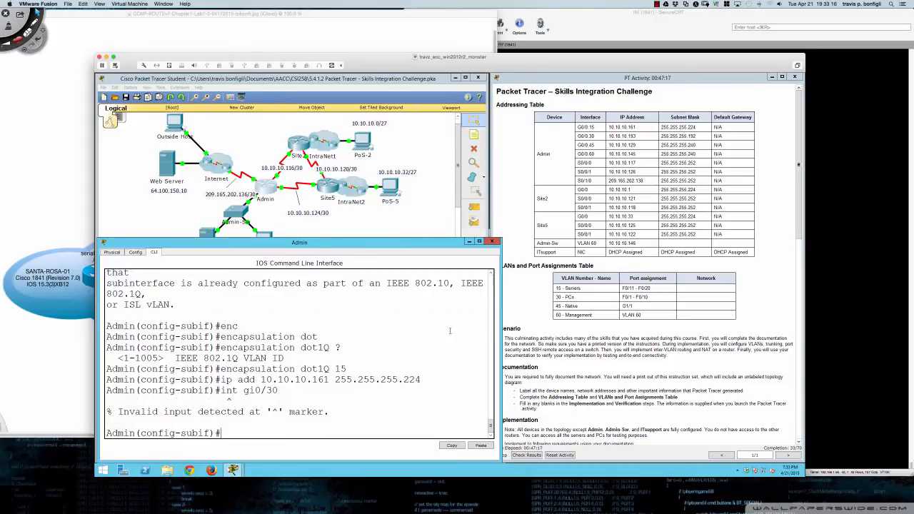
{"action": "key", "text": "Up"}
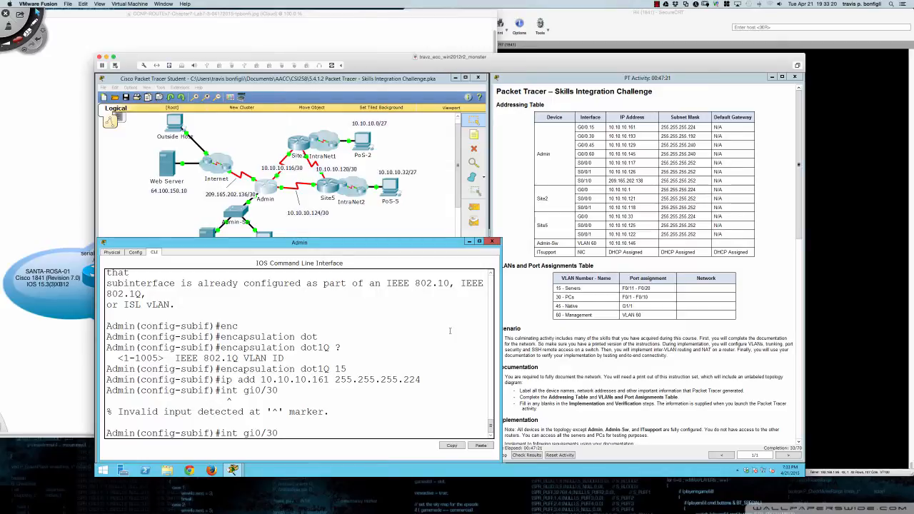
{"action": "key", "text": "Left"}
{"action": "key", "text": "Left"}
{"action": "key", "text": "Left"}
{"action": "key", "text": "Left"}
{"action": "key", "text": "Left"}
{"action": "key", "text": "Right"}
{"action": "key", "text": "Right"}
{"action": "type", "text": "0."}
{"action": "key", "text": "Return"}
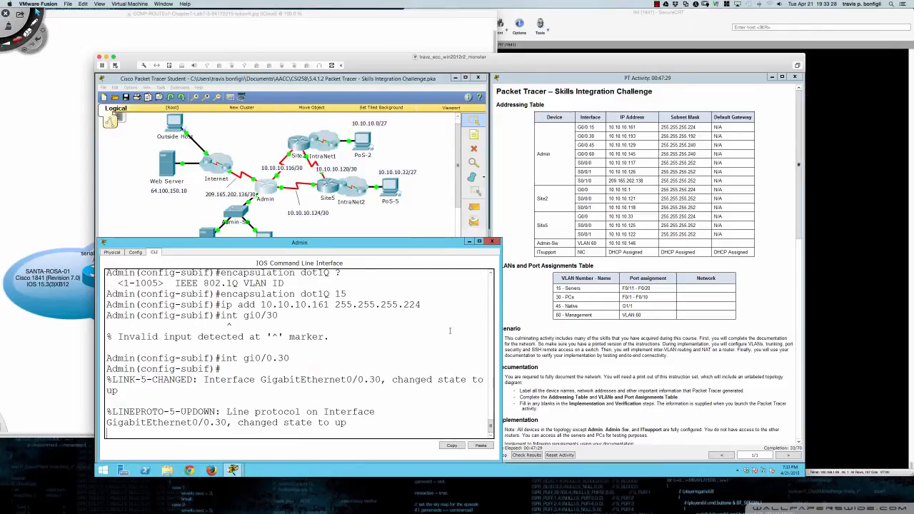
{"action": "key", "text": "Return"}
{"action": "key", "text": "Return"}
- Tag Gi0/0.30 with dot1Q VLAN 30 and address it 10.10.10.193 255.255.255.192
{"action": "type", "text": "enc"}
{"action": "key", "text": "Tab"}
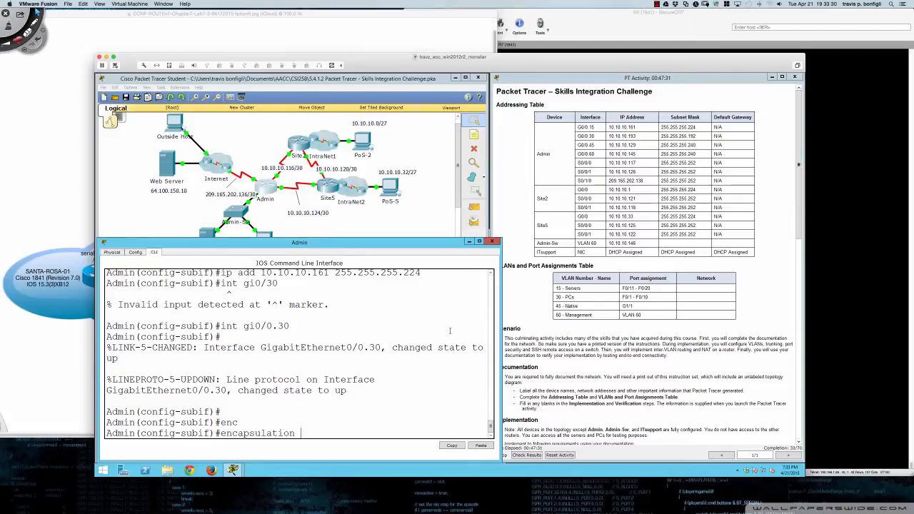
{"action": "type", "text": "dot"}
{"action": "key", "text": "Tab"}
{"action": "type", "text": "30"}
{"action": "key", "text": "Return"}
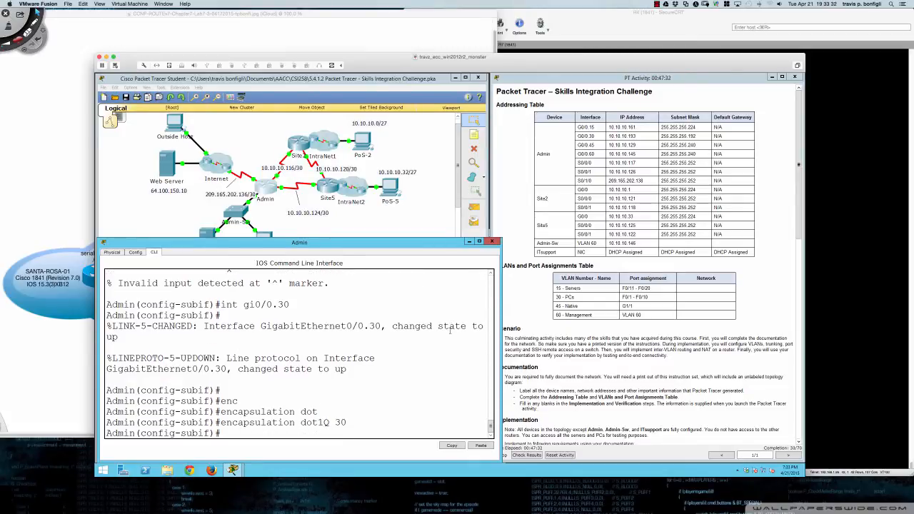
{"action": "type", "text": "ip add 10.10.10.193 255.25"}
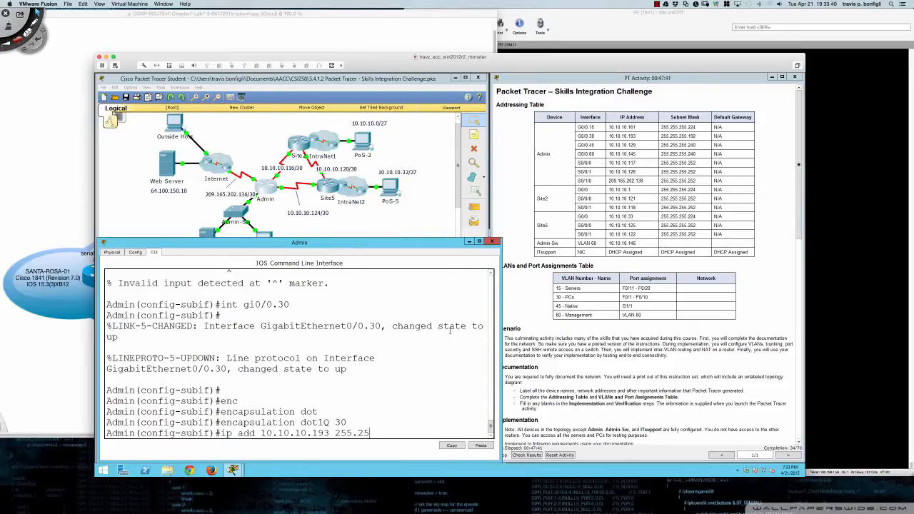
{"action": "type", "text": ".5.255.192"}
{"action": "key", "text": "Return"}
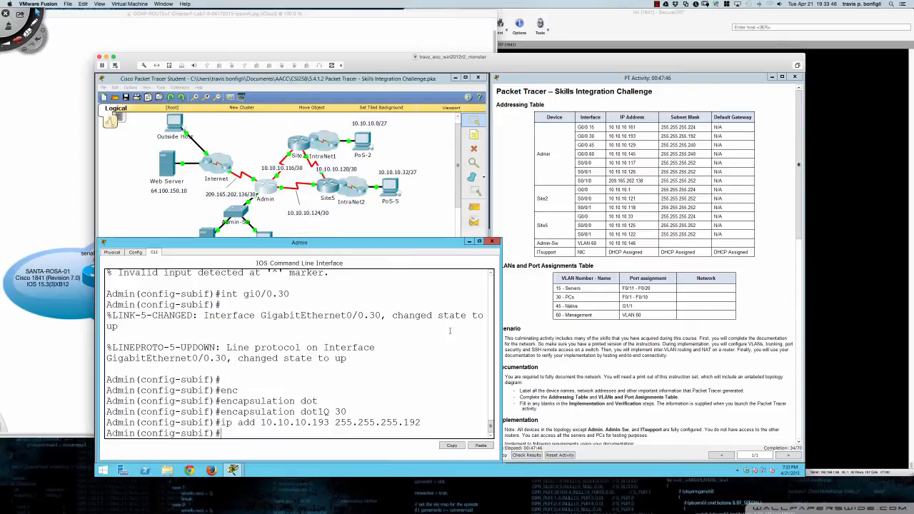
{"action": "type", "text": "int gi0/0.45"}
- Tag Gi0/0.45 with dot1Q VLAN 45 and address it 10.10.10.129 255.255.255.240
{"action": "key", "text": "Return"}
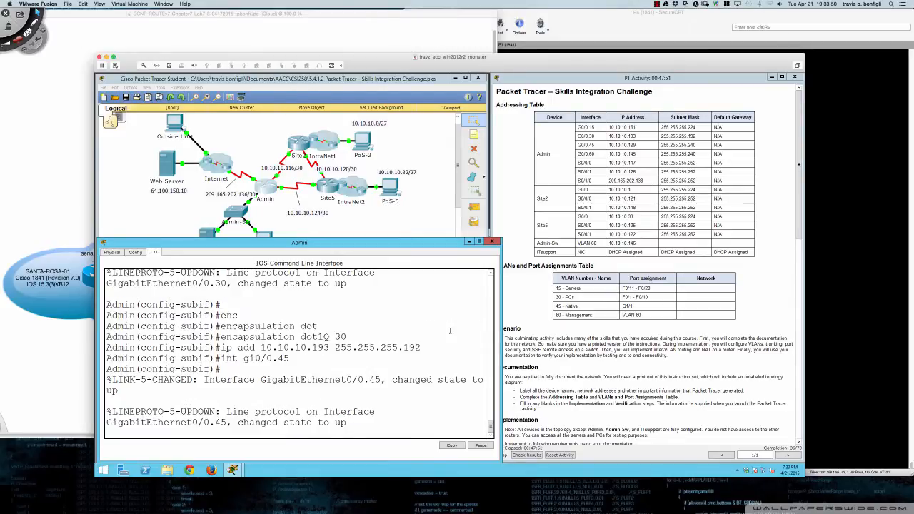
{"action": "key", "text": "Return"}
{"action": "key", "text": "Return"}
{"action": "key", "text": "Return"}
{"action": "type", "text": "enc"}
{"action": "key", "text": "Tab"}
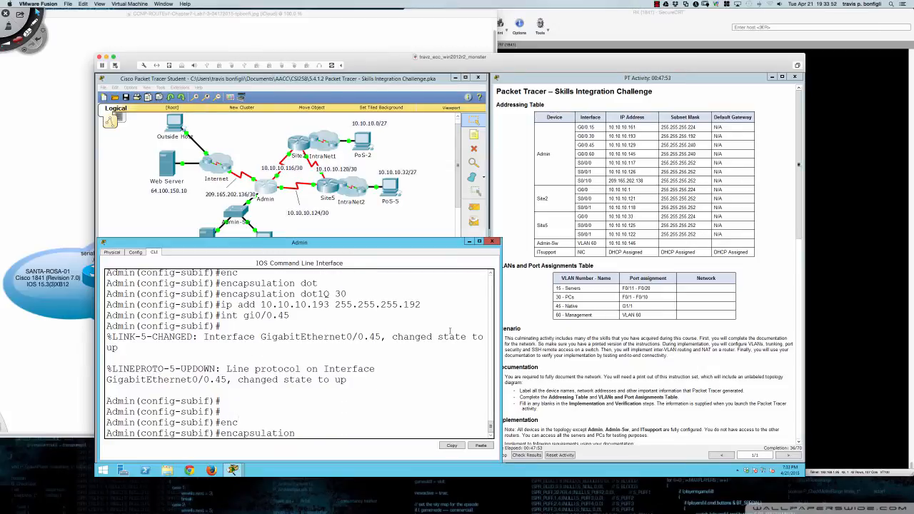
{"action": "type", "text": "dot"}
{"action": "key", "text": "Tab"}
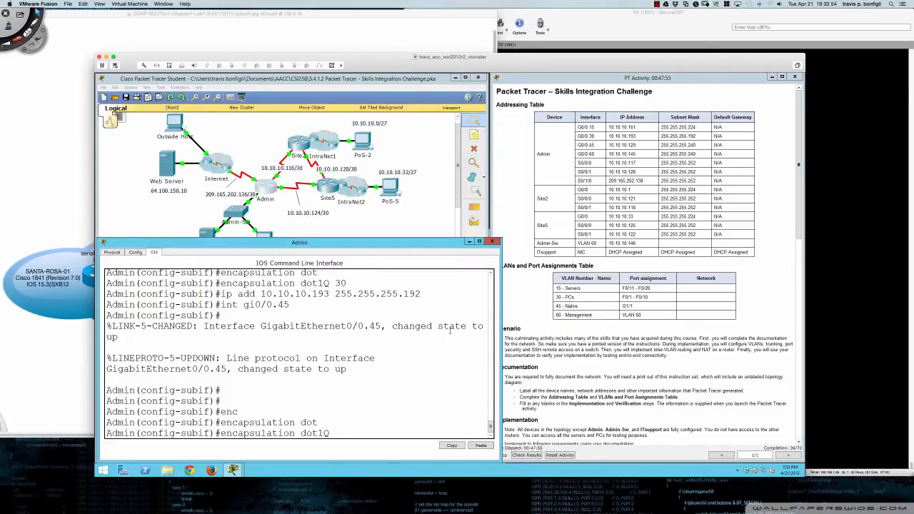
{"action": "type", "text": "45"}
{"action": "key", "text": "Return"}
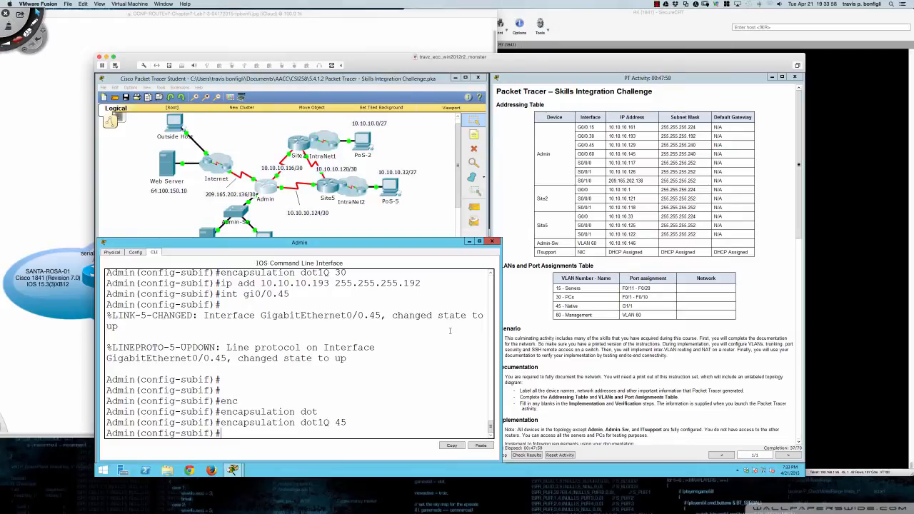
{"action": "type", "text": "ip add 10.10.10.129 255"}
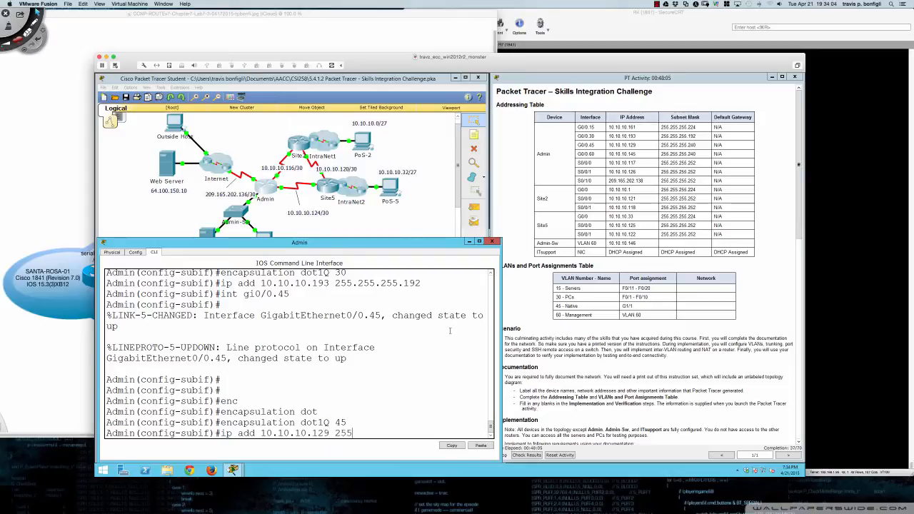
{"action": "type", "text": ".255.255.240"}
{"action": "key", "text": "Return"}
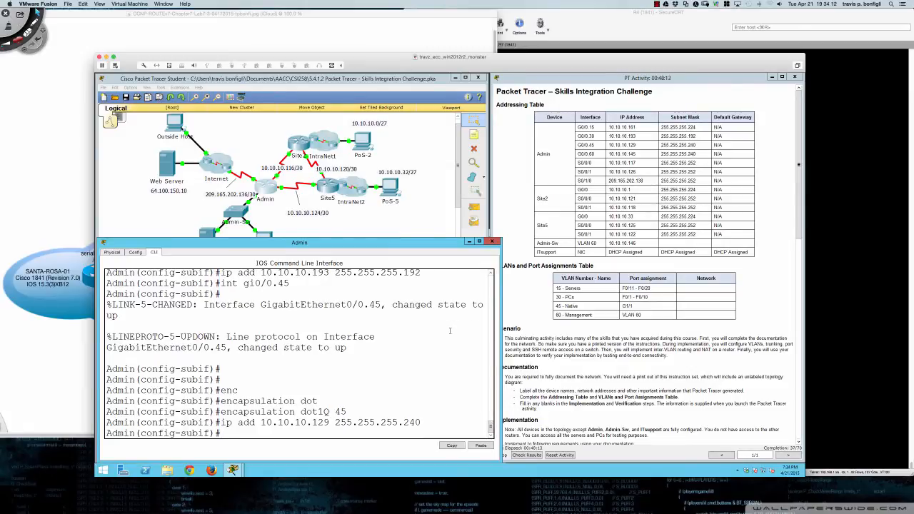
- Make VLAN 45 the native VLAN with 'encapsulation dot1Q 45 native'
{"action": "key", "text": "Return"}
{"action": "key", "text": "Return"}
{"action": "key", "text": "Return"}
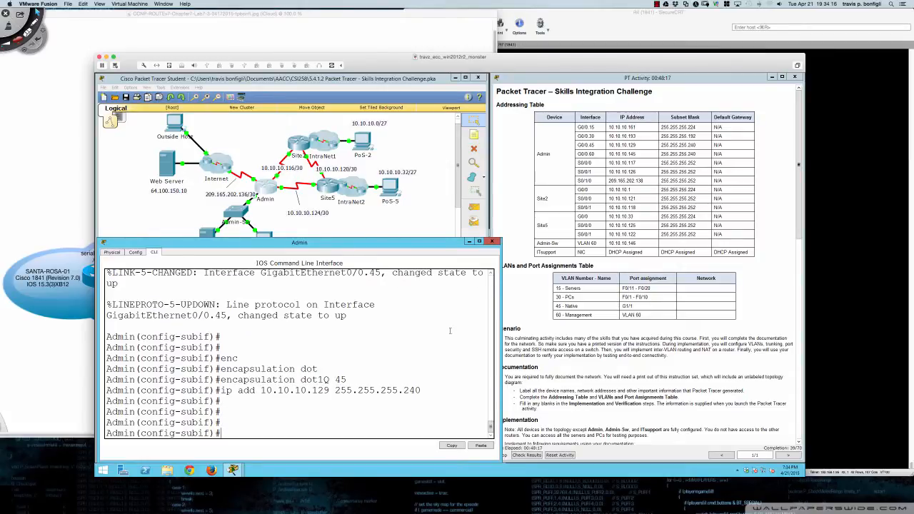
{"action": "key", "text": "Up"}
{"action": "key", "text": "Up"}
{"action": "type", "text": "na"}
{"action": "key", "text": "Tab"}
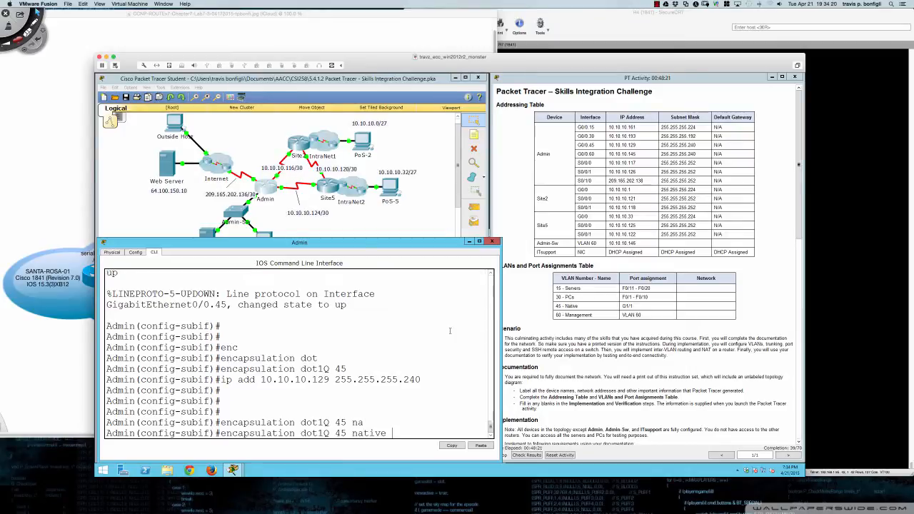
{"action": "key", "text": "Return"}
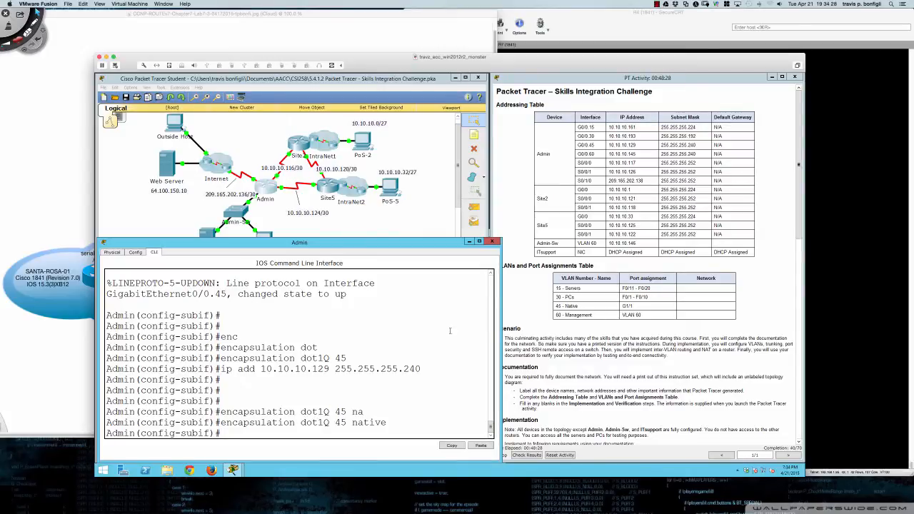
{"action": "key", "text": "Up"}
{"action": "key", "text": "Up"}
{"action": "key", "text": "Up"}
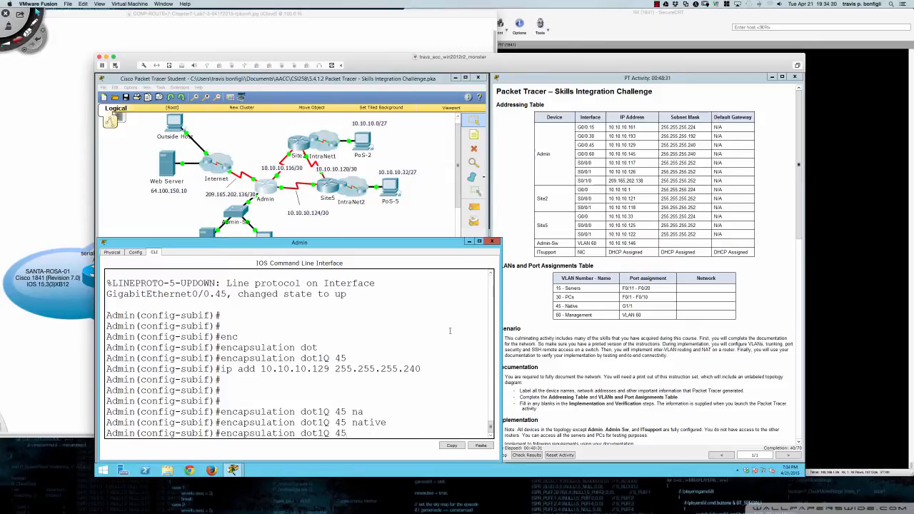
{"action": "key", "text": "Up"}
{"action": "key", "text": "BackSpace"}
{"action": "key", "text": "BackSpace"}
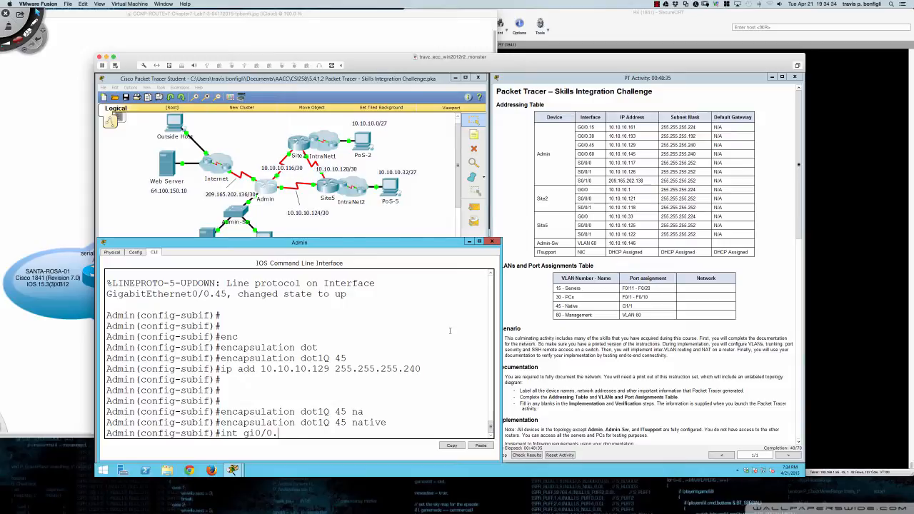
- Enter Gi0/0.60, tag it dot1Q VLAN 60, and assign 10.10.10.145 255.255.255.240
{"action": "type", "text": "60"}
{"action": "key", "text": "Return"}
{"action": "type", "text": "enc"}
{"action": "key", "text": "Tab"}
{"action": "type", "text": "do"}
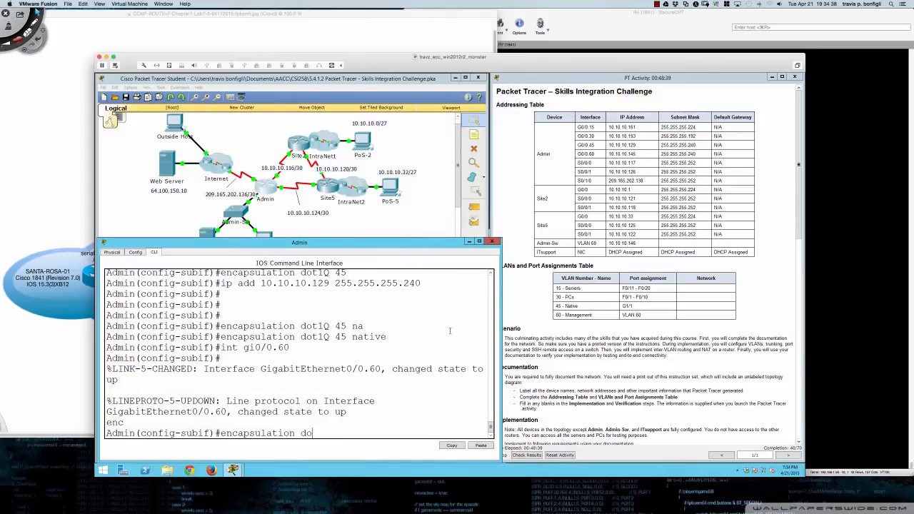
{"action": "key", "text": "Tab"}
{"action": "type", "text": "60"}
{"action": "key", "text": "Return"}
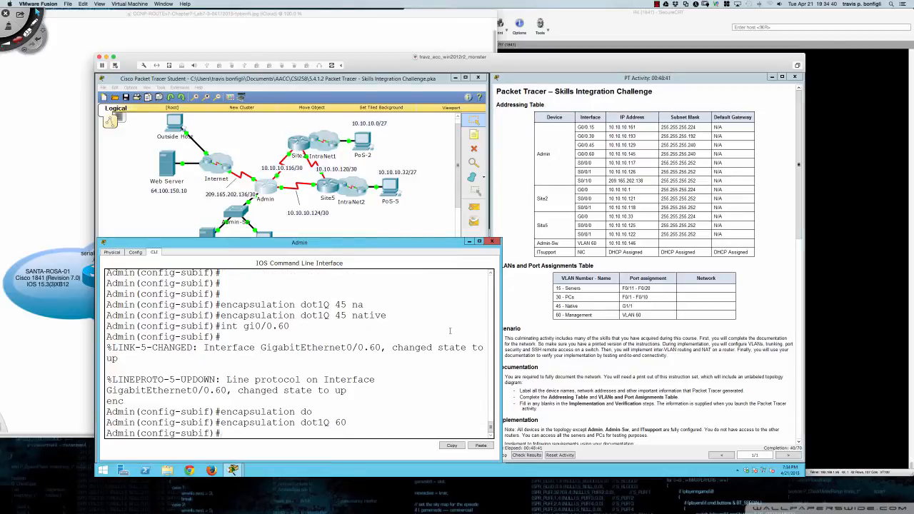
{"action": "type", "text": "ip add"}
{"action": "type", "text": "10.10.10.145 255.255.255.24"}
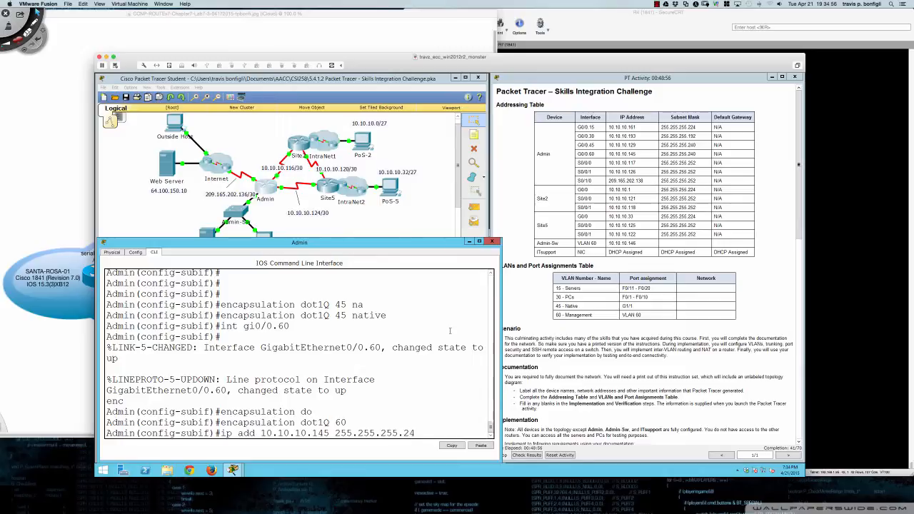
{"action": "key", "text": "BackSpace"}
{"action": "key", "text": "Return"}
{"action": "key", "text": "Return"}
{"action": "key", "text": "Return"}
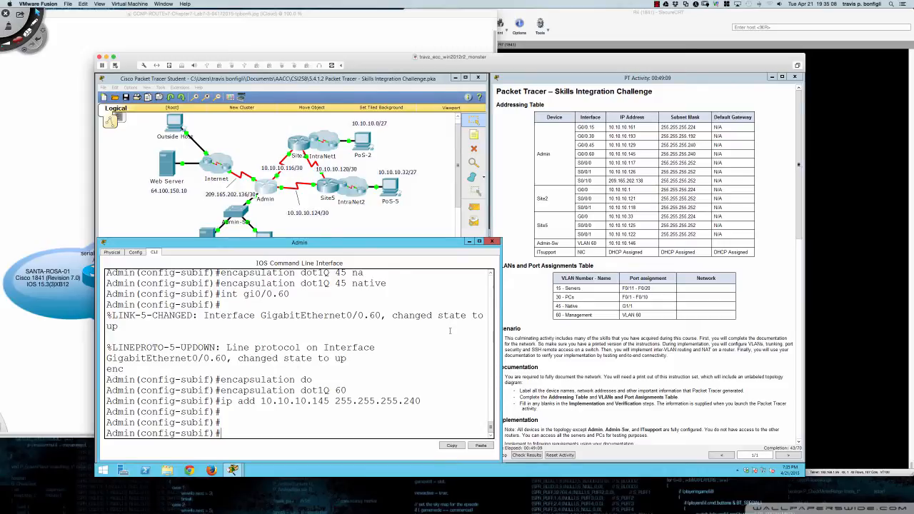
- Page through 'do sh ip int br' to check the Admin router's subinterface addresses
{"action": "type", "text": "do sh ip int br"}
{"action": "key", "text": "Return"}
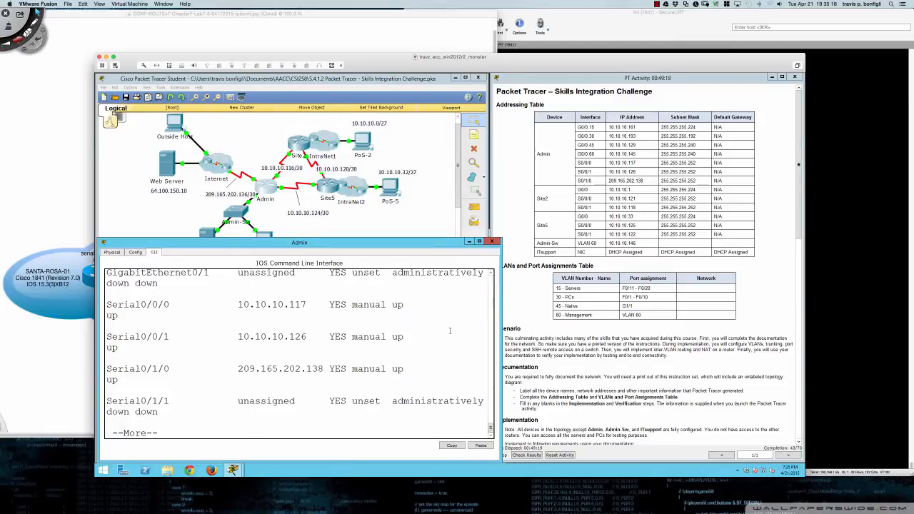
{"action": "key", "text": "space"}
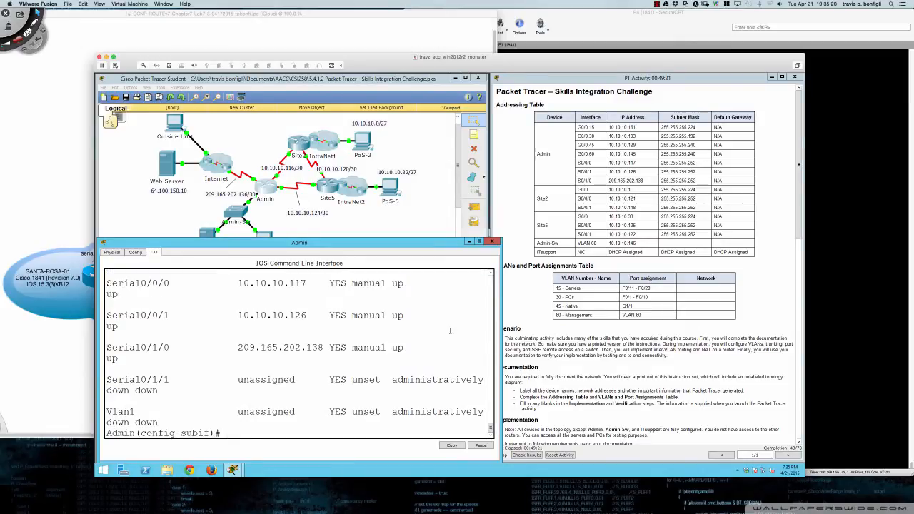
{"action": "scroll", "coordinate": [561, 322], "scroll_direction": "down", "scroll_amount": 8}
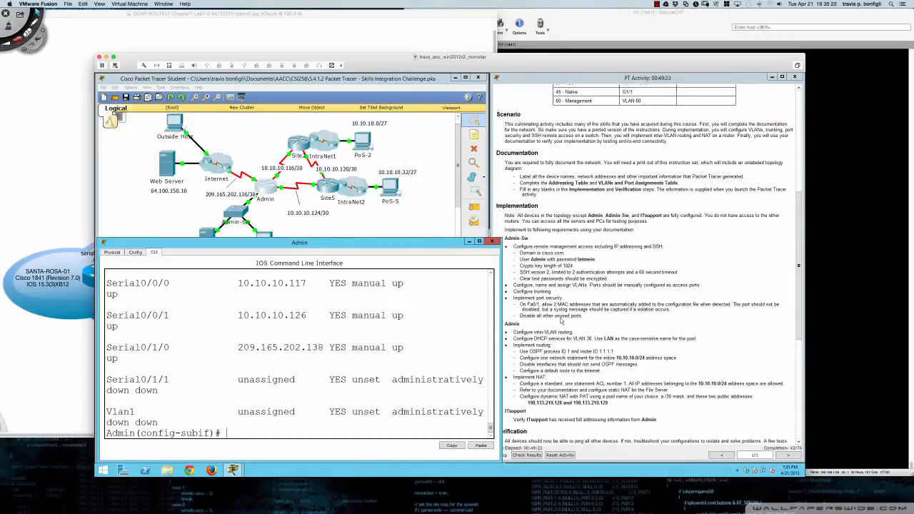
{"action": "scroll", "coordinate": [562, 321], "scroll_direction": "down", "scroll_amount": 2}
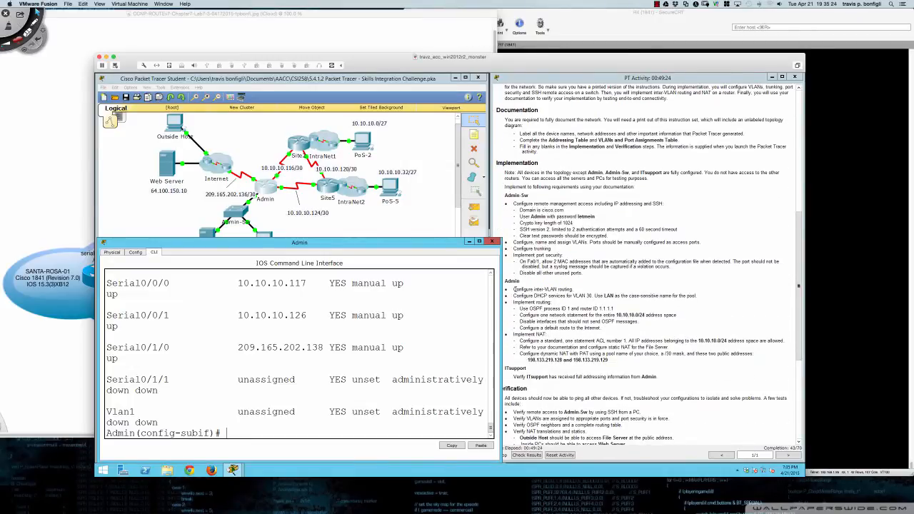
- Check the inter-VLAN routing requirement in the instructions, then exit to global configuration
{"action": "left_click_drag", "start_coordinate": [514, 289], "coordinate": [576, 289]}
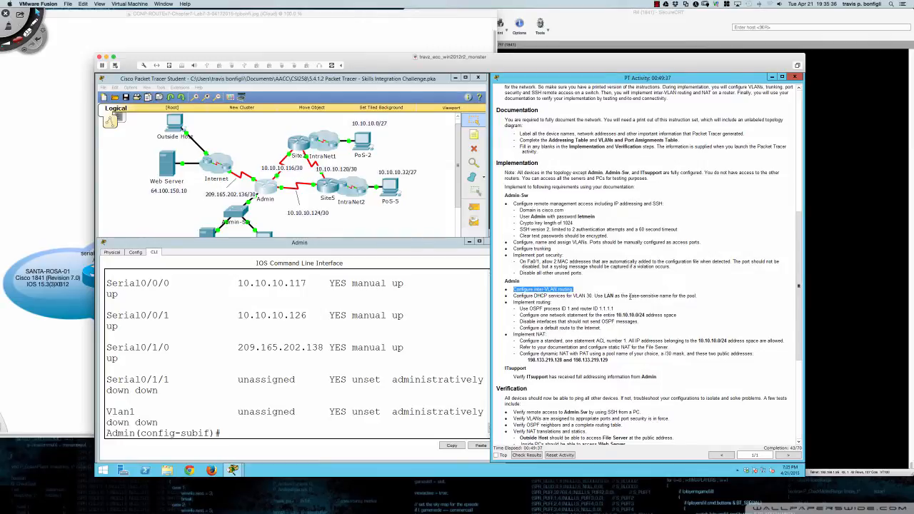
{"action": "left_click", "coordinate": [420, 319]}
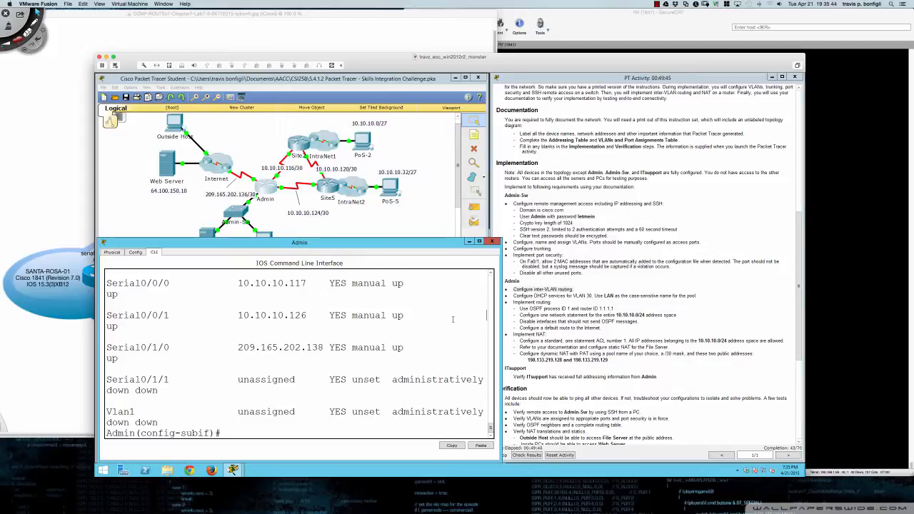
{"action": "key", "text": "Return"}
{"action": "key", "text": "Return"}
{"action": "key", "text": "Return"}
{"action": "key", "text": "Return"}
{"action": "type", "text": "exit"}
{"action": "key", "text": "Return"}
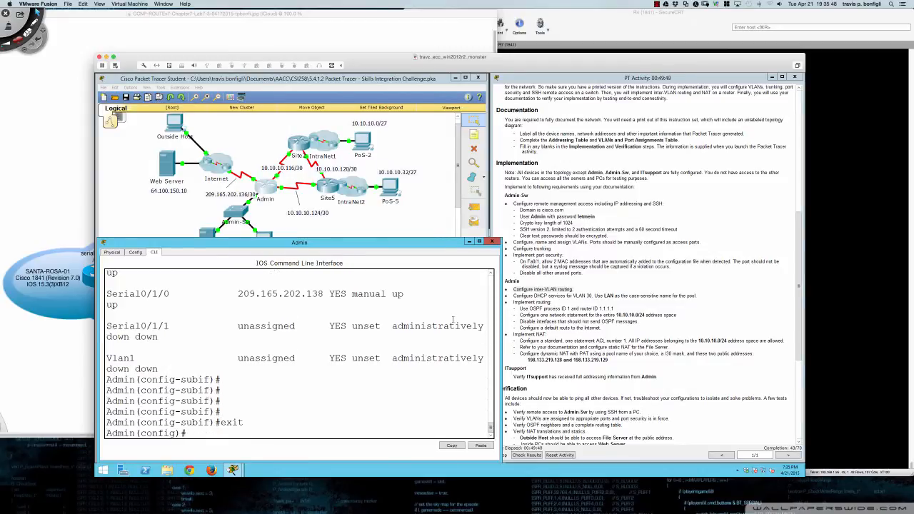
- Exclude the G0/0.30 gateway 10.10.10.193 from DHCP handout with 'ip dhcp excluded-address'
{"action": "scroll", "coordinate": [607, 313], "scroll_direction": "up", "scroll_amount": 6}
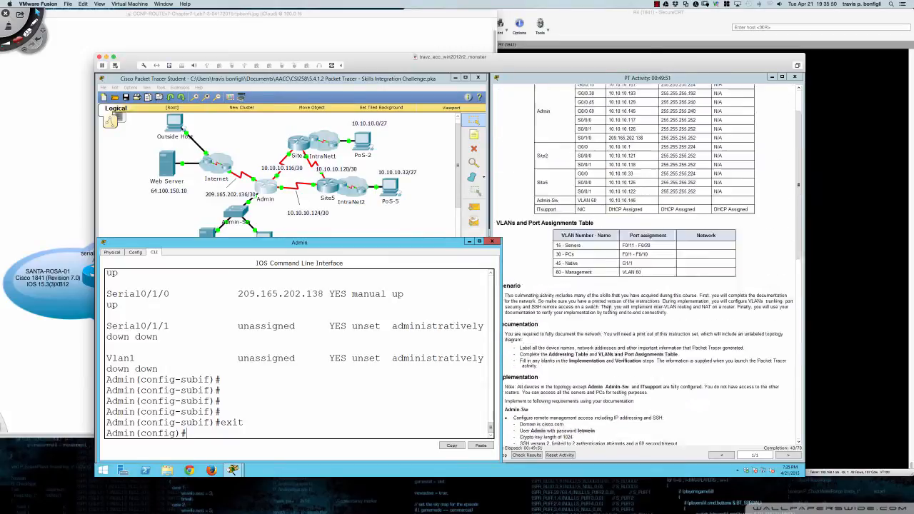
{"action": "scroll", "coordinate": [608, 312], "scroll_direction": "up", "scroll_amount": 2}
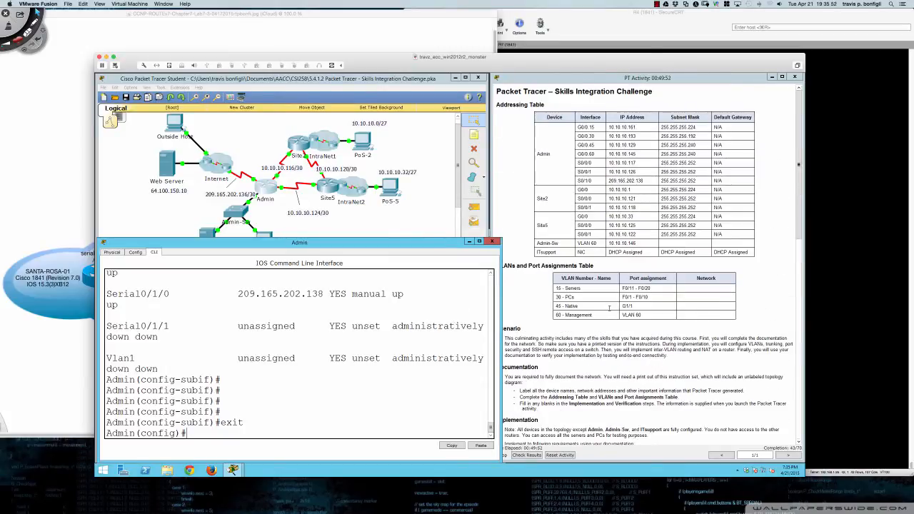
{"action": "left_click", "coordinate": [610, 135]}
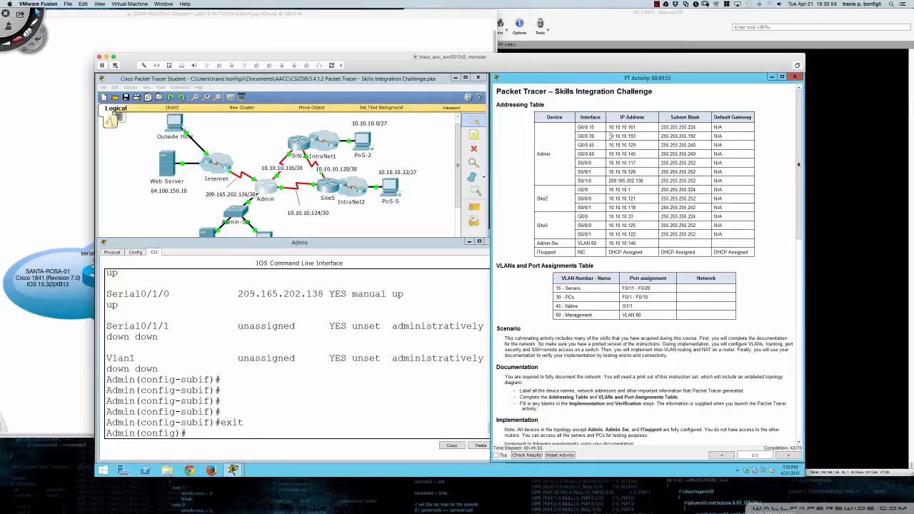
{"action": "left_click_drag", "start_coordinate": [609, 136], "coordinate": [635, 136]}
{"action": "left_click", "coordinate": [387, 395]}
{"action": "type", "text": "ip"}
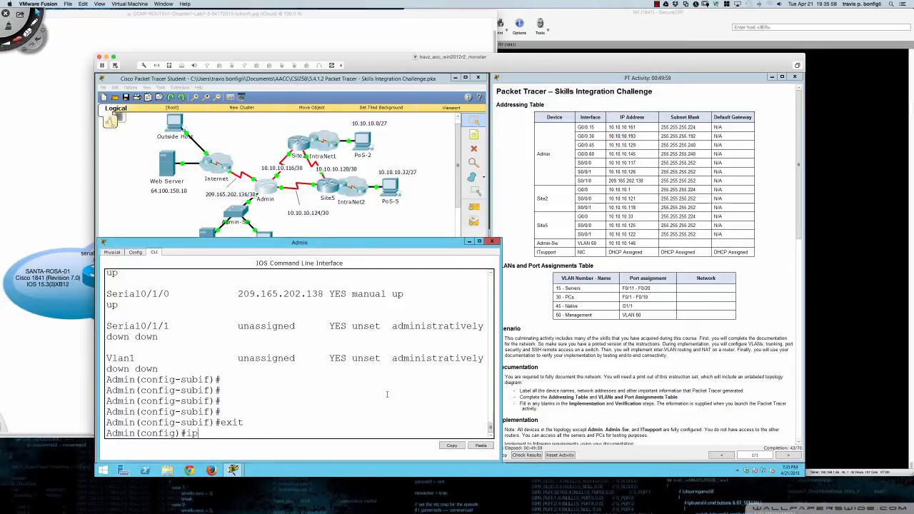
{"action": "type", "text": " dhc"}
{"action": "key", "text": "Tab"}
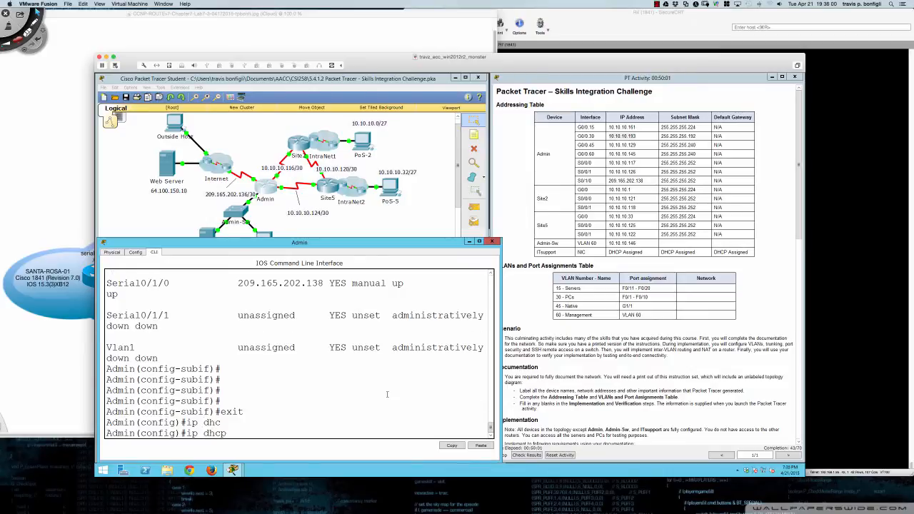
{"action": "type", "text": "ex"}
{"action": "key", "text": "Tab"}
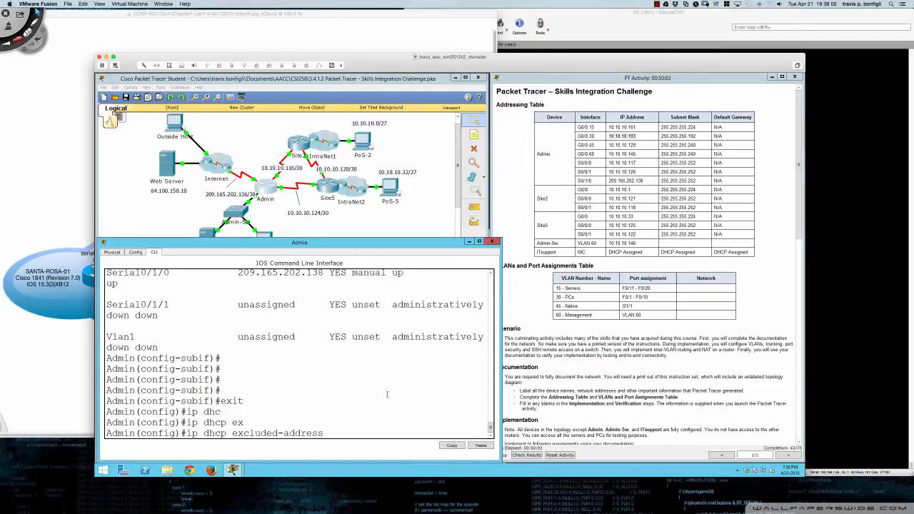
{"action": "type", "text": "10.10.10.193"}
{"action": "key", "text": "Return"}
{"action": "key", "text": "Return"}
{"action": "key", "text": "Return"}
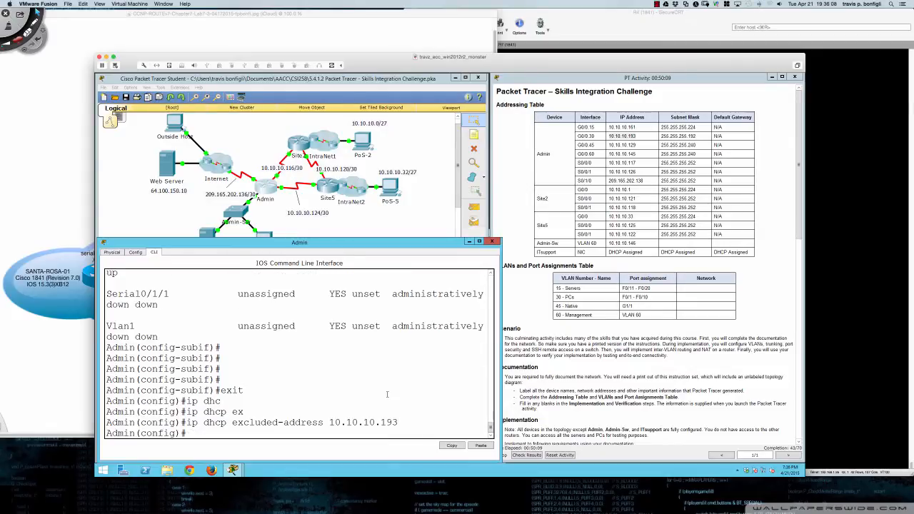
- Create the DHCP pool named LAN
{"action": "type", "text": "ip dhcp pool"}
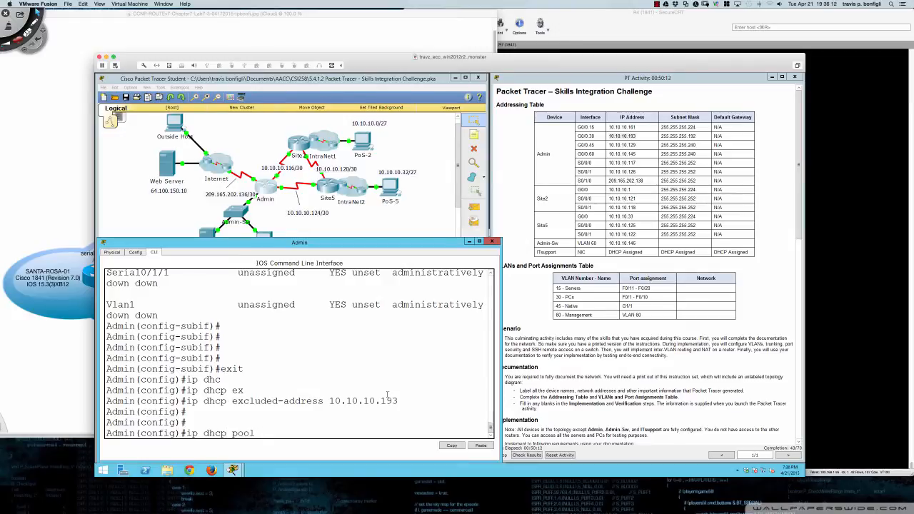
{"action": "type", "text": " ?"}
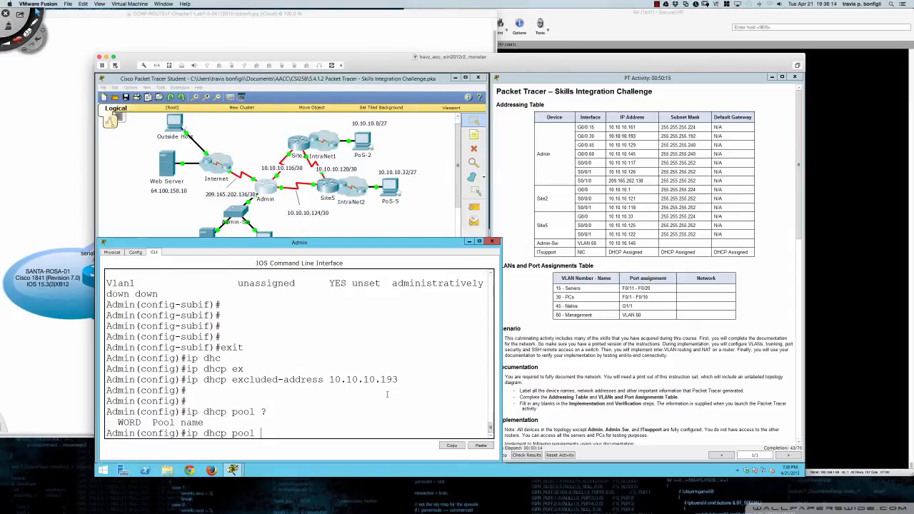
{"action": "scroll", "coordinate": [650, 265], "scroll_direction": "down", "scroll_amount": 5}
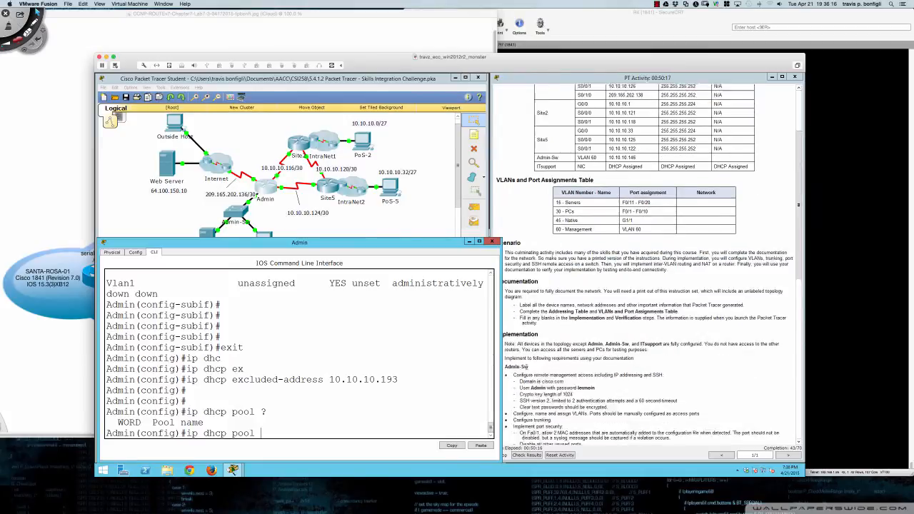
{"action": "scroll", "coordinate": [526, 364], "scroll_direction": "down", "scroll_amount": 6}
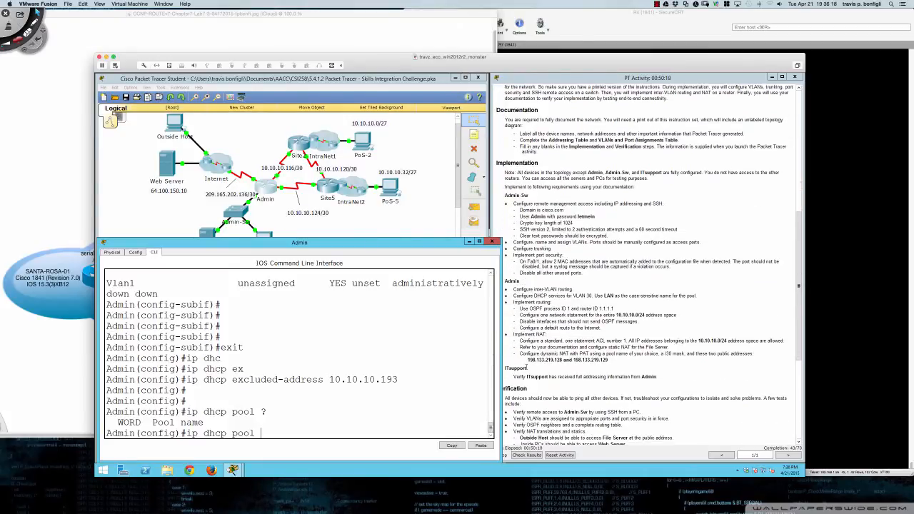
{"action": "scroll", "coordinate": [526, 367], "scroll_direction": "down", "scroll_amount": 1}
{"action": "left_click", "coordinate": [411, 385]}
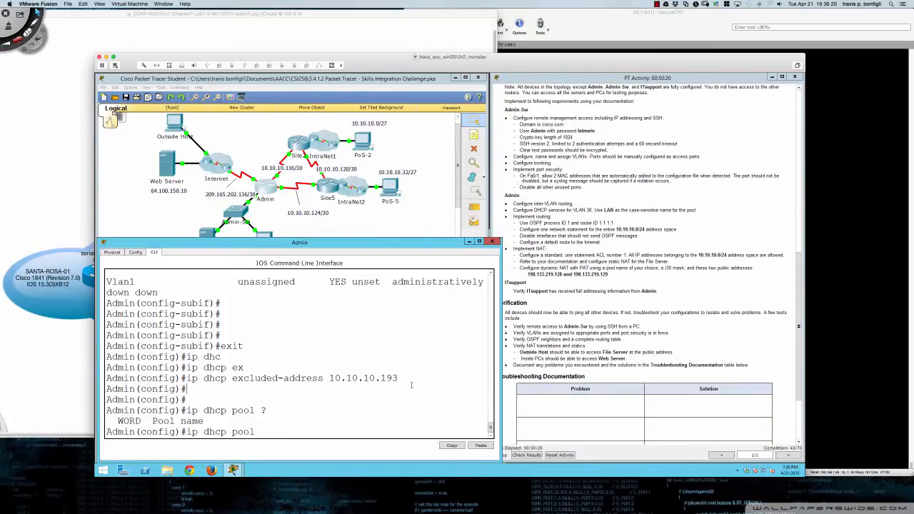
{"action": "type", "text": "LAN"}
{"action": "key", "text": "Return"}
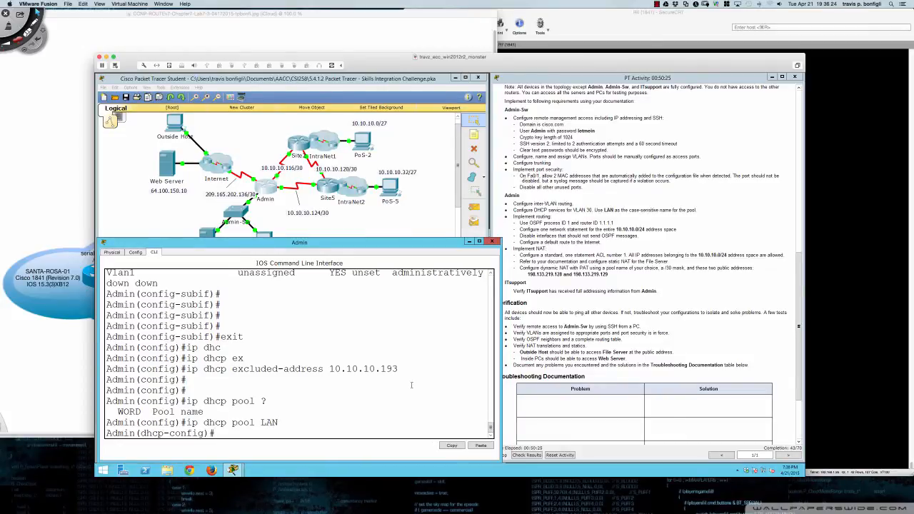
- Set the LAN pool's default-router to 10.10.10.193
{"action": "type", "text": "?"}
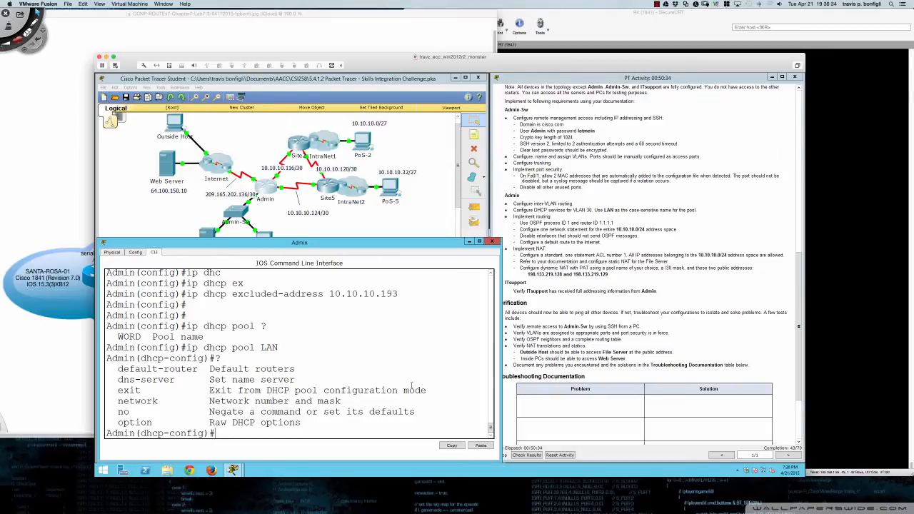
{"action": "type", "text": "def"}
{"action": "key", "text": "Tab"}
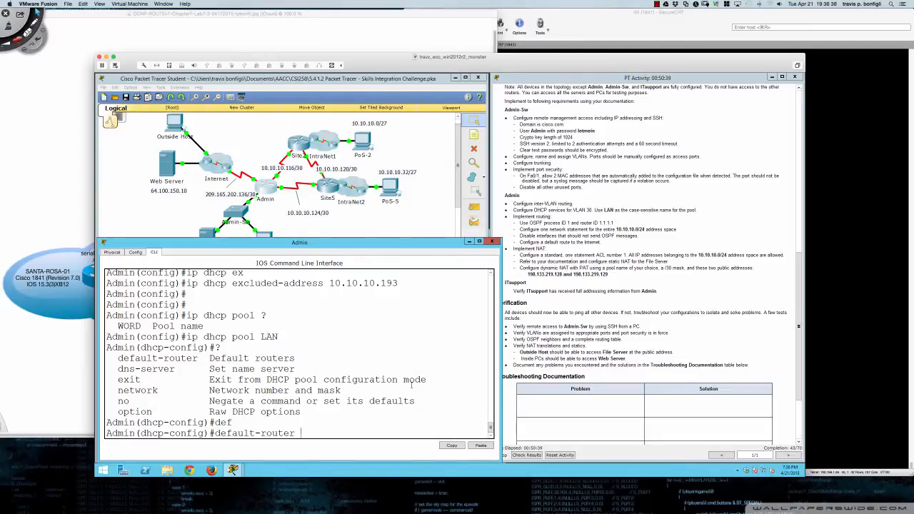
{"action": "type", "text": "10.10.10.193"}
{"action": "key", "text": "Return"}
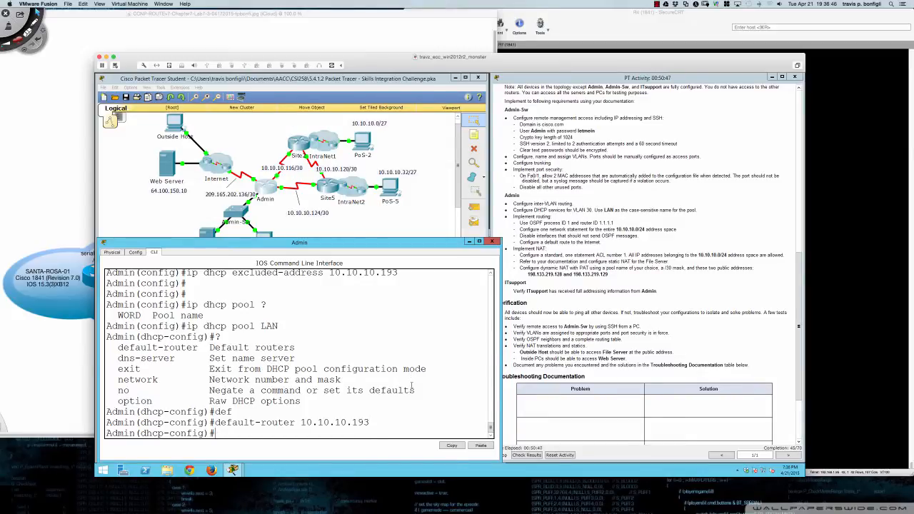
{"action": "key", "text": "Return"}
{"action": "key", "text": "Return"}
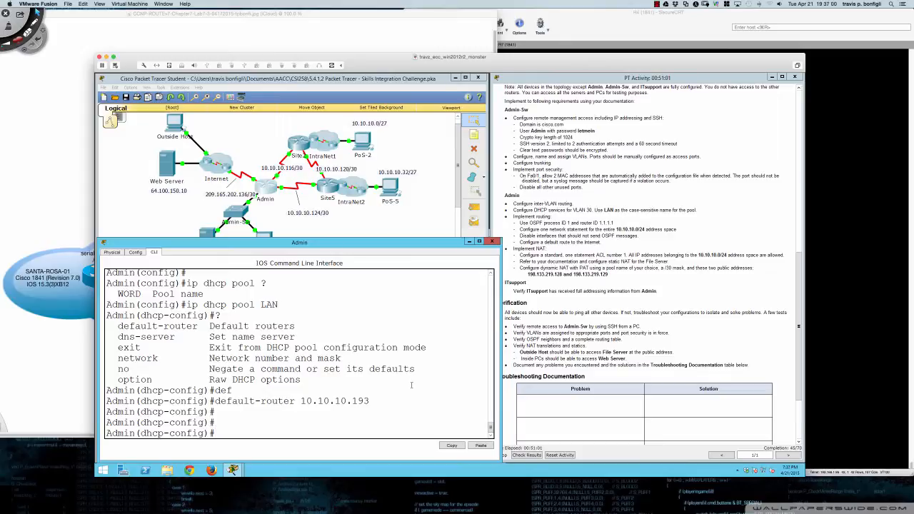
- Start the pool's network statement with 10.10.10.192, listing the mask options
{"action": "type", "text": "net"}
{"action": "key", "text": "Tab"}
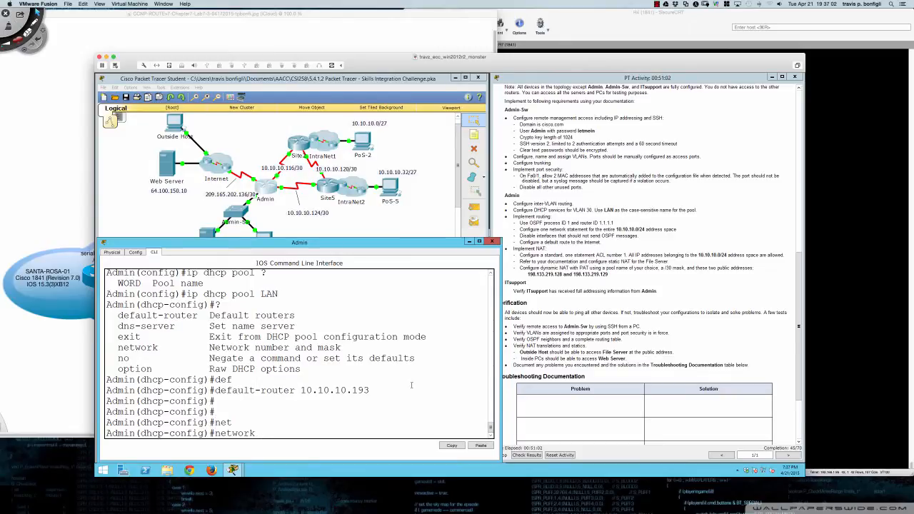
{"action": "type", "text": "?"}
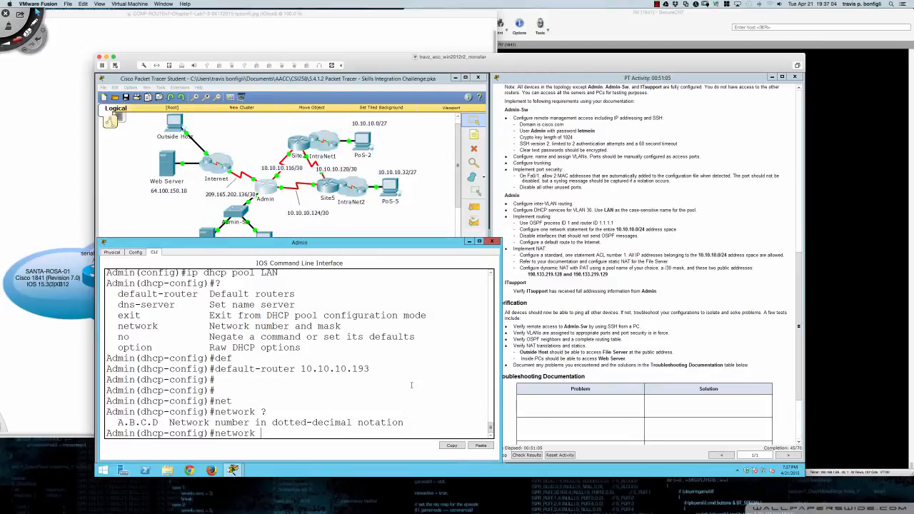
{"action": "type", "text": "10.10.10.192 ?"}
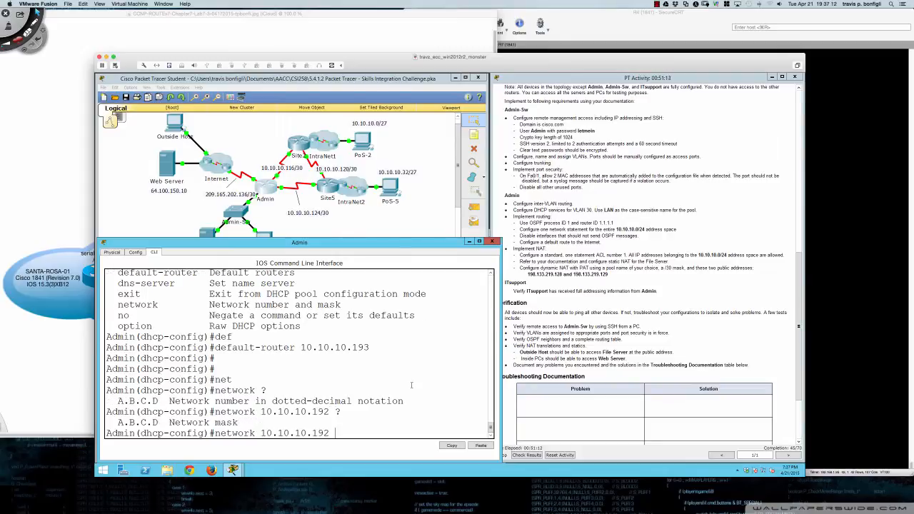
{"action": "scroll", "coordinate": [605, 296], "scroll_direction": "up", "scroll_amount": 9}
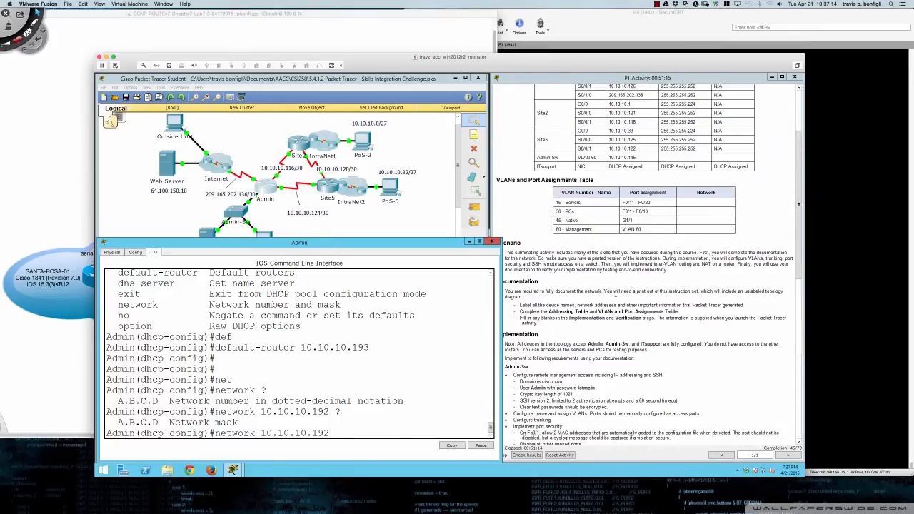
- Complete the LAN pool's network statement as 10.10.10.192 255.255.255.192
{"action": "scroll", "coordinate": [616, 293], "scroll_direction": "up", "scroll_amount": 3}
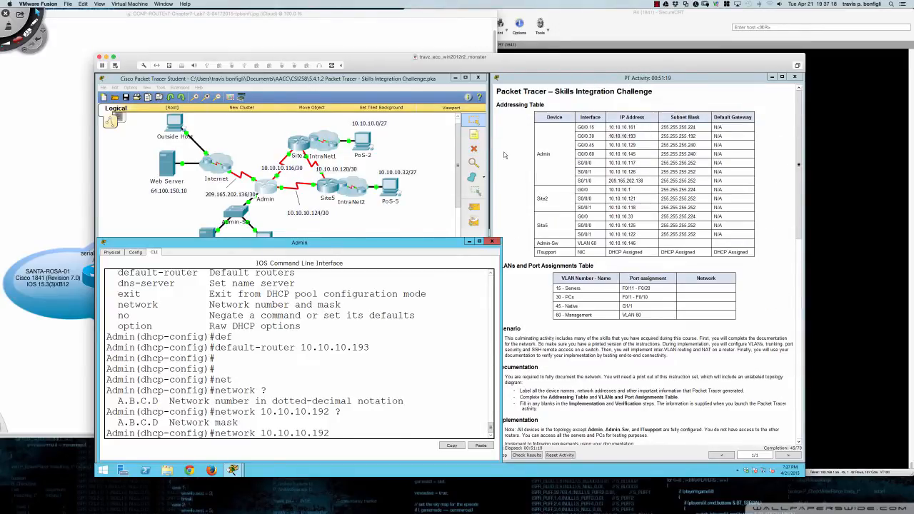
{"action": "type", "text": "255.255.255.19"}
{"action": "type", "text": "2"}
{"action": "key", "text": "Return"}
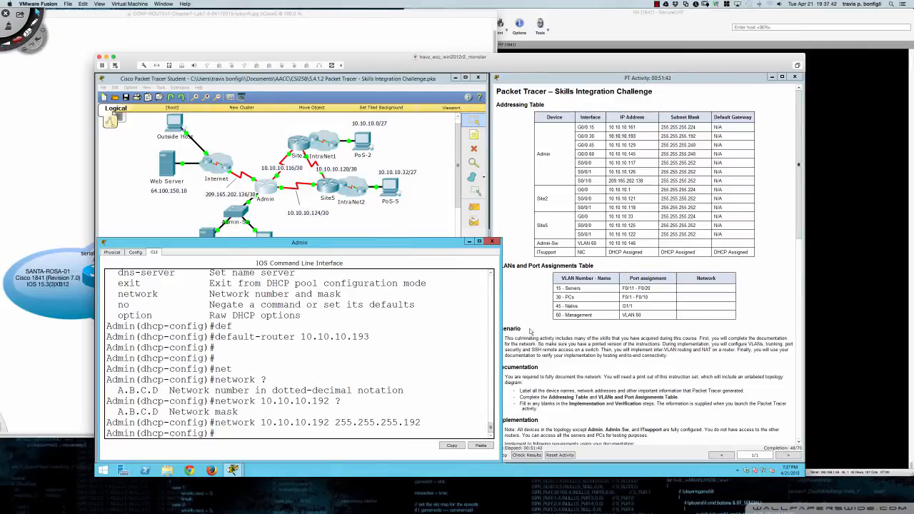
{"action": "scroll", "coordinate": [530, 332], "scroll_direction": "down", "scroll_amount": 10}
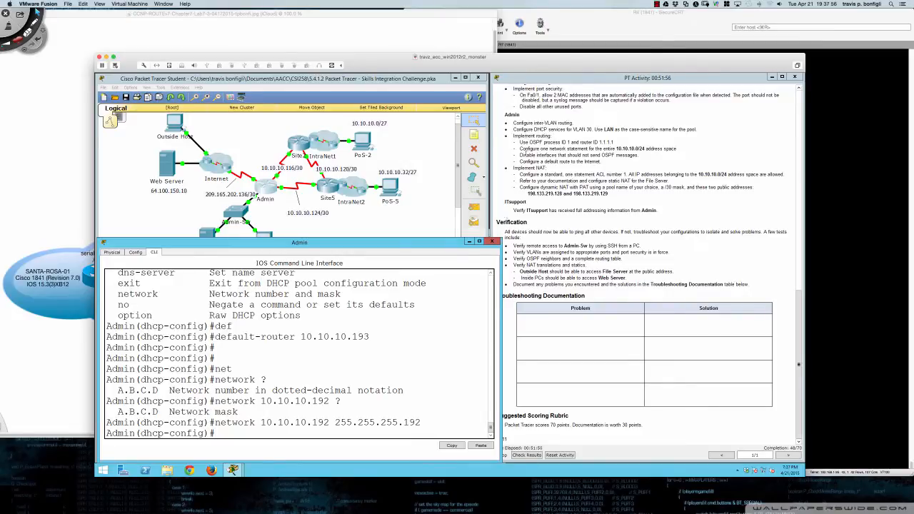
- Leave the DHCP pool and start OSPF process 1 with router ID 1.1.1.1
{"action": "type", "text": "exit"}
{"action": "key", "text": "Return"}
{"action": "type", "text": "router ospf 1"}
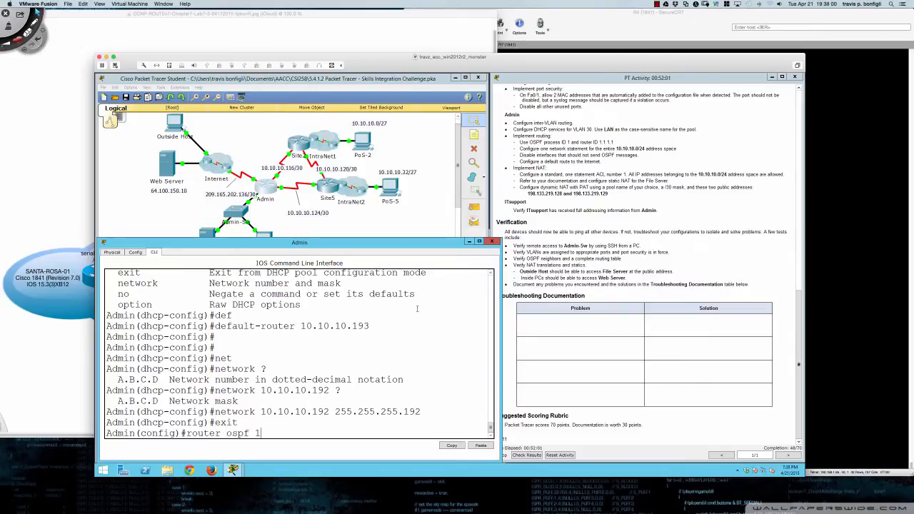
{"action": "key", "text": "Return"}
{"action": "type", "text": "router)#route"}
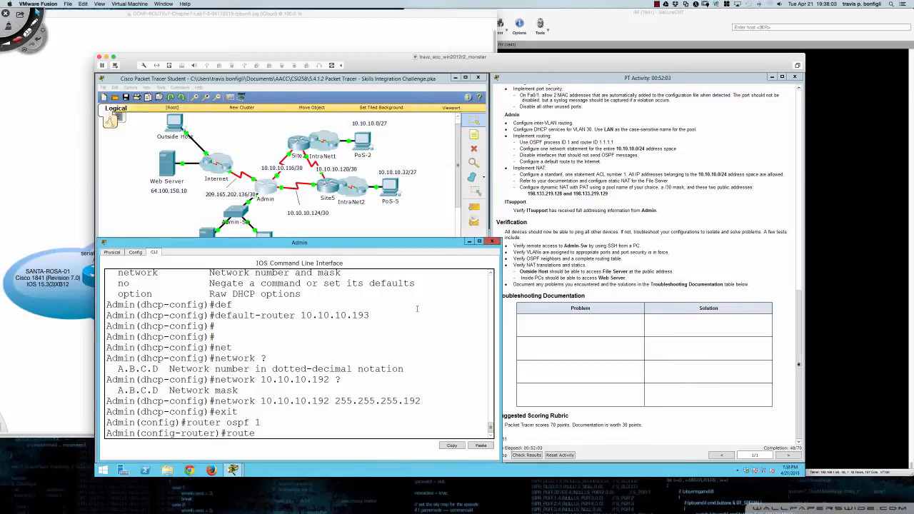
{"action": "key", "text": "Return"}
{"action": "type", "text": "router-id"}
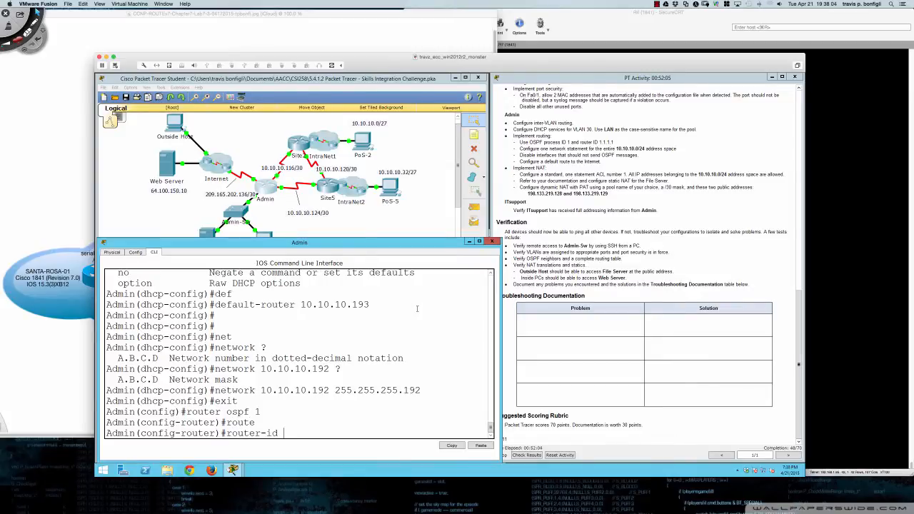
{"action": "type", "text": " 1.1.1.1"}
{"action": "key", "text": "Return"}
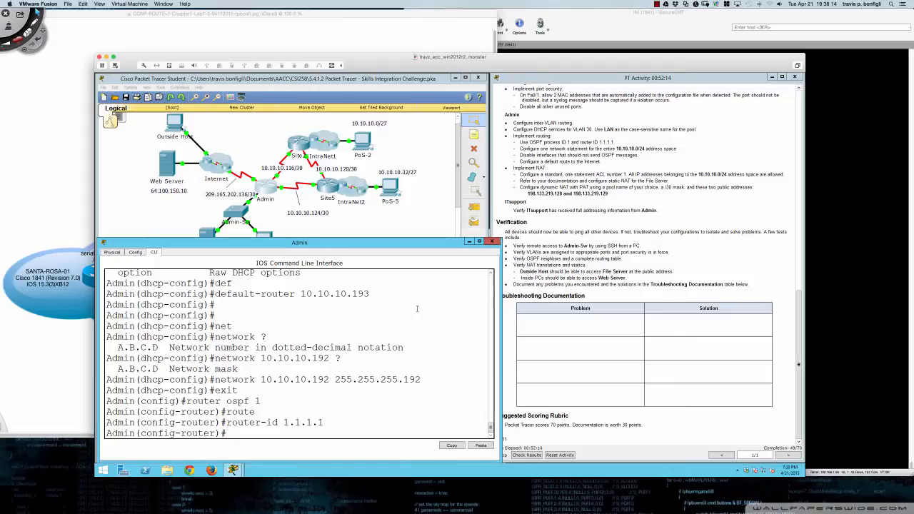
- Advertise network 10.10.10.0 0.0.0.255 in OSPF area 0
{"action": "type", "text": "net"}
{"action": "key", "text": "Tab"}
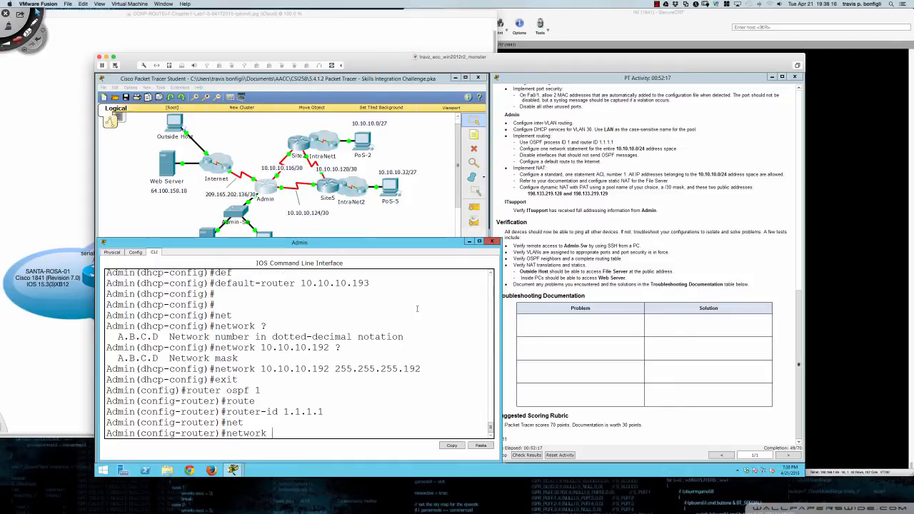
{"action": "type", "text": "10.10.10.10"}
{"action": "type", "text": "0"}
{"action": "type", "text": "?"}
{"action": "type", "text": "0.0."}
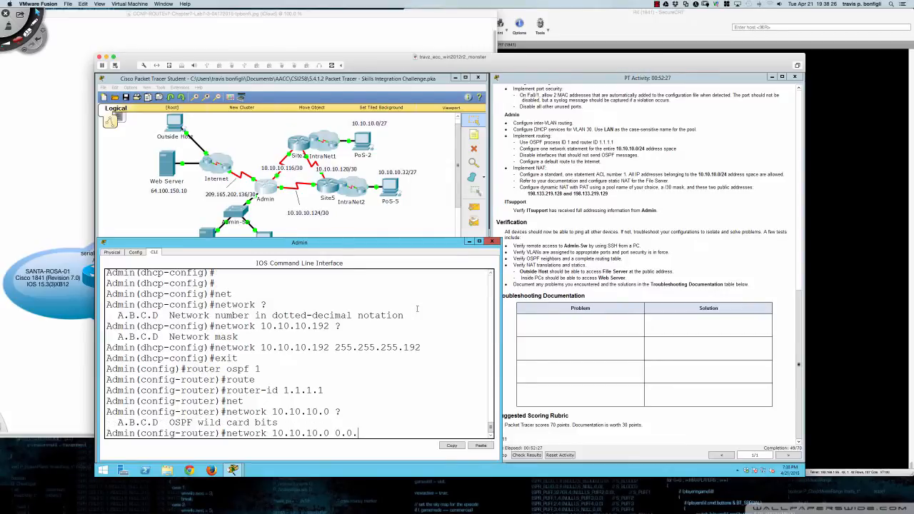
{"action": "type", "text": "0.25"}
{"action": "type", "text": "?"}
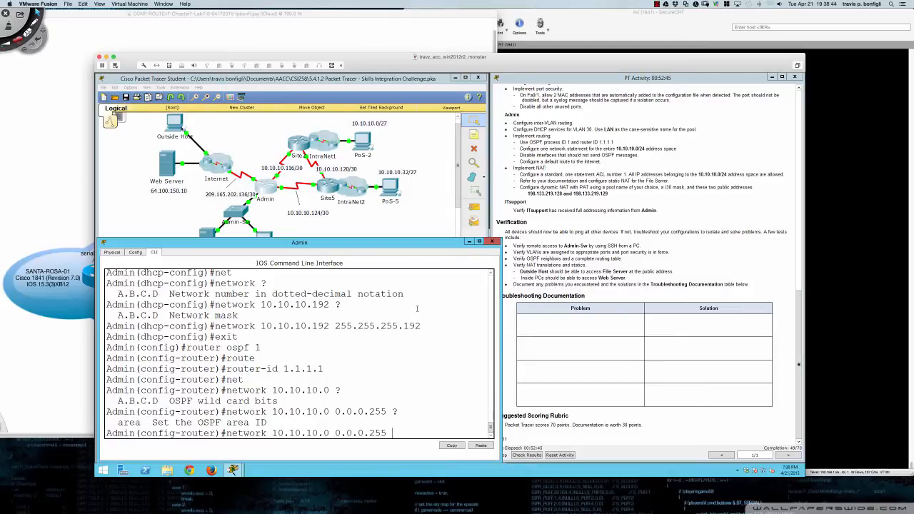
{"action": "type", "text": "area 0"}
{"action": "key", "text": "Return"}
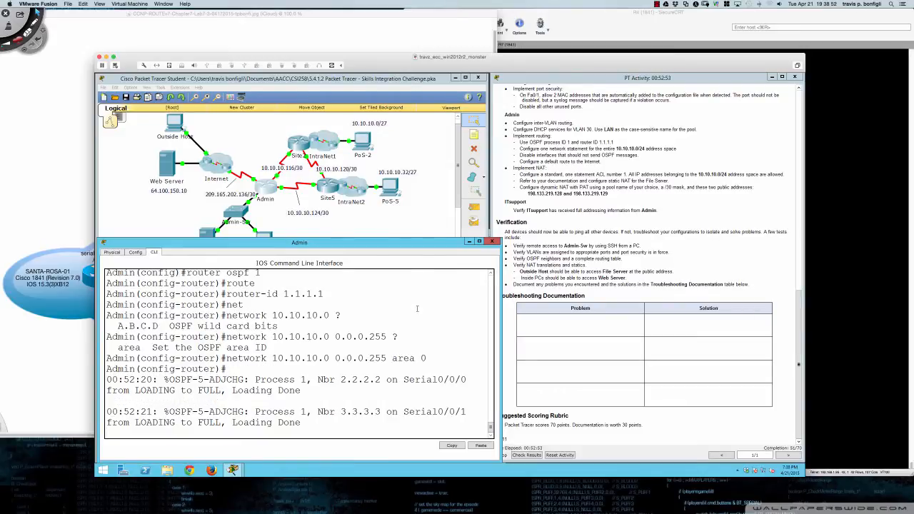
{"action": "key", "text": "Return"}
{"action": "key", "text": "Return"}
{"action": "key", "text": "Return"}
{"action": "key", "text": "Return"}
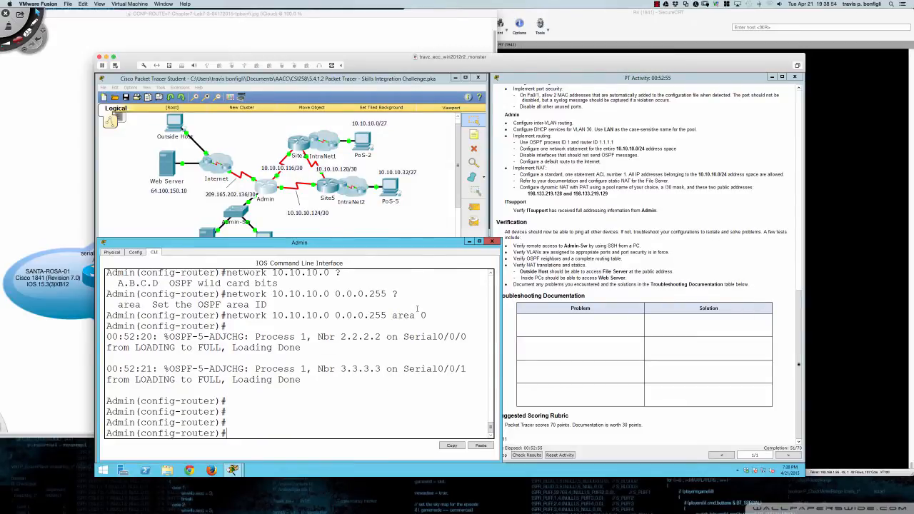
{"action": "key", "text": "Return"}
{"action": "key", "text": "Return"}
{"action": "key", "text": "Return"}
- Run 'do sh ip ospf neigh' to confirm neighbors 2.2.2.2 and 3.3.3.3 are FULL
{"action": "type", "text": "do "}
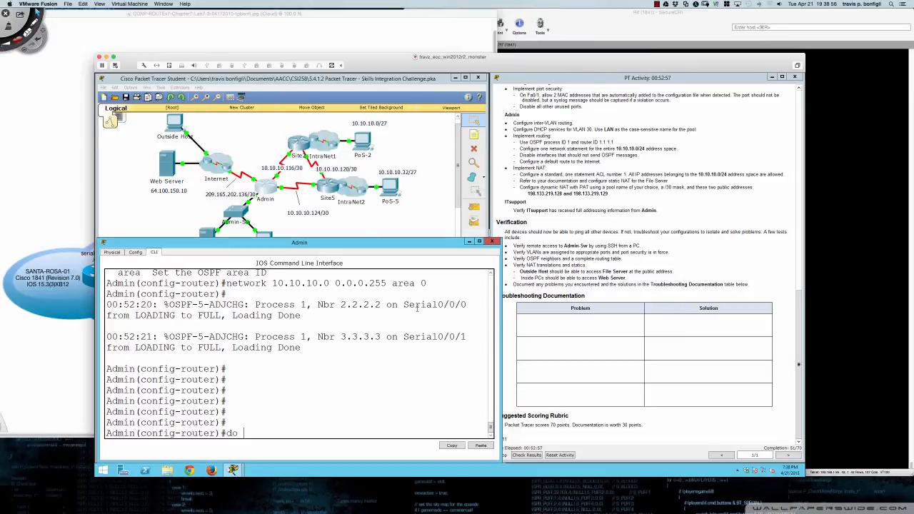
{"action": "type", "text": "sh ip ospf neigh"}
{"action": "key", "text": "Return"}
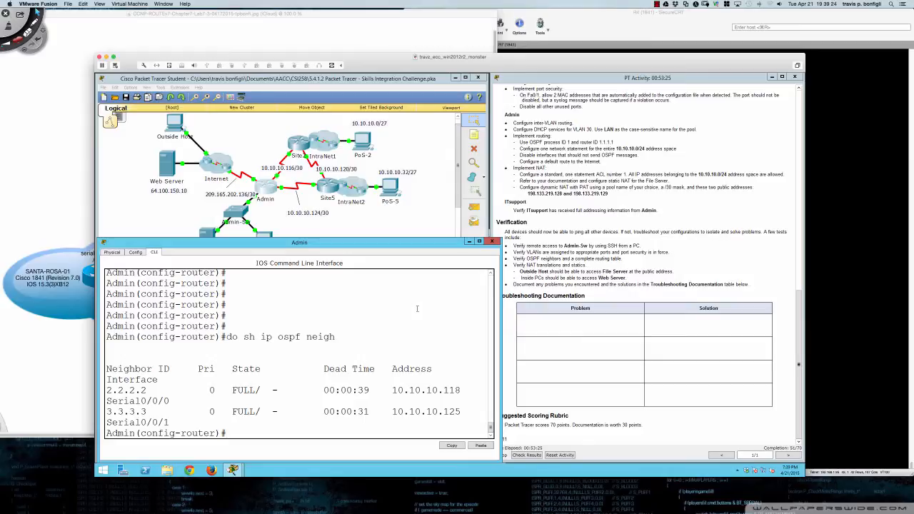
{"action": "key", "text": "Return"}
{"action": "key", "text": "Return"}
{"action": "key", "text": "Return"}
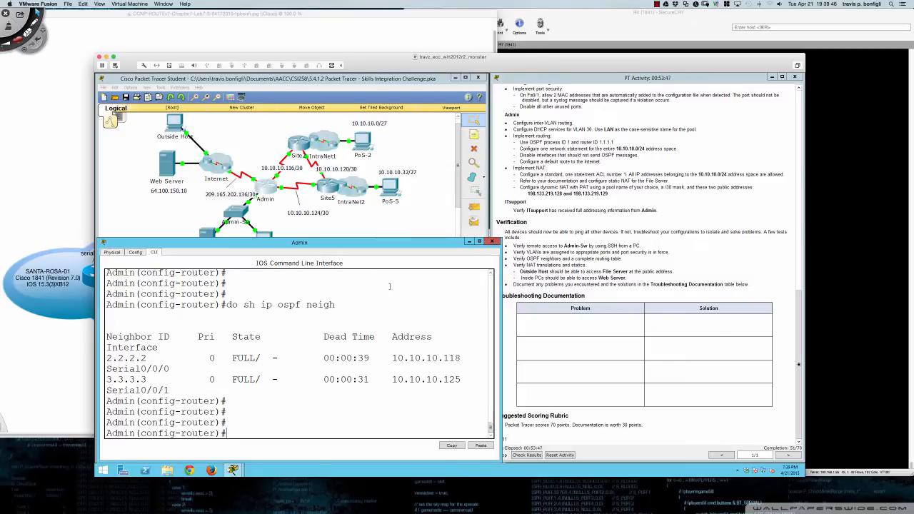
- Make subinterfaces gi0/0.15 and gi0/0.30 passive in OSPF
{"action": "type", "text": "pas"}
{"action": "key", "text": "Tab"}
{"action": "type", "text": "gi"}
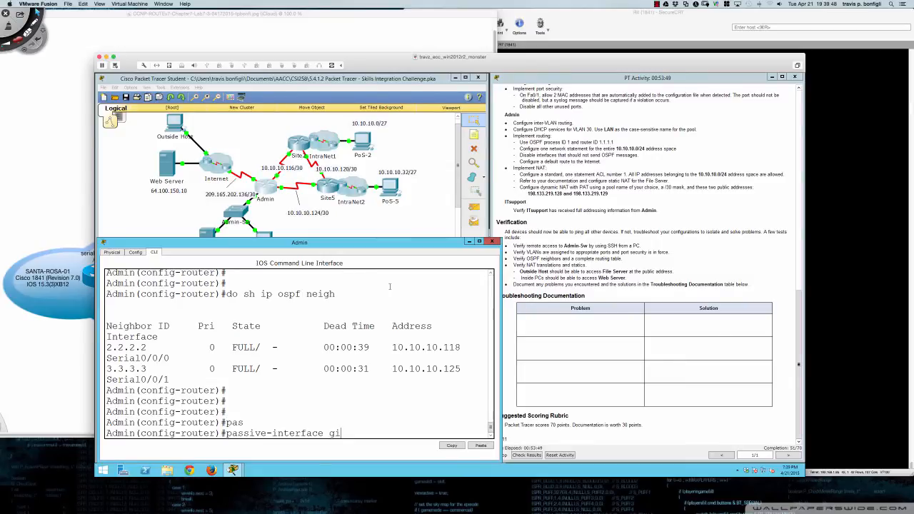
{"action": "type", "text": "0/0."}
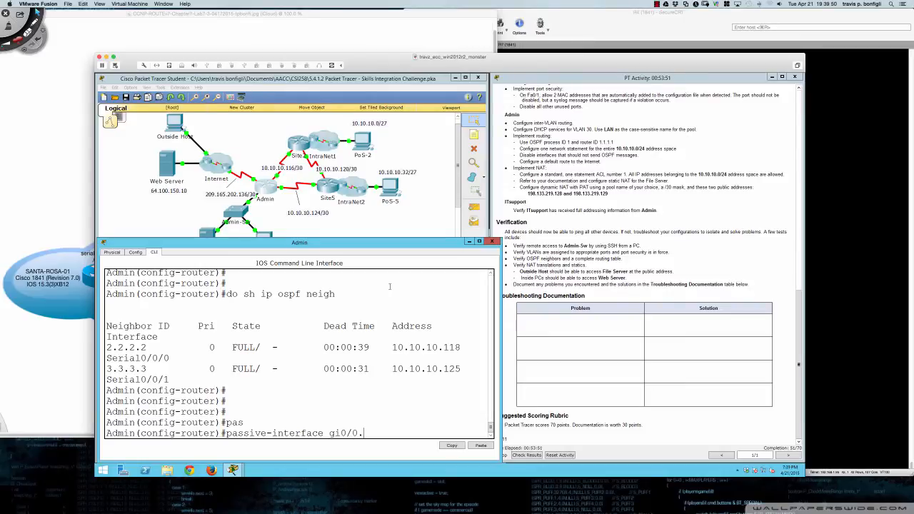
{"action": "type", "text": "15"}
{"action": "key", "text": "Return"}
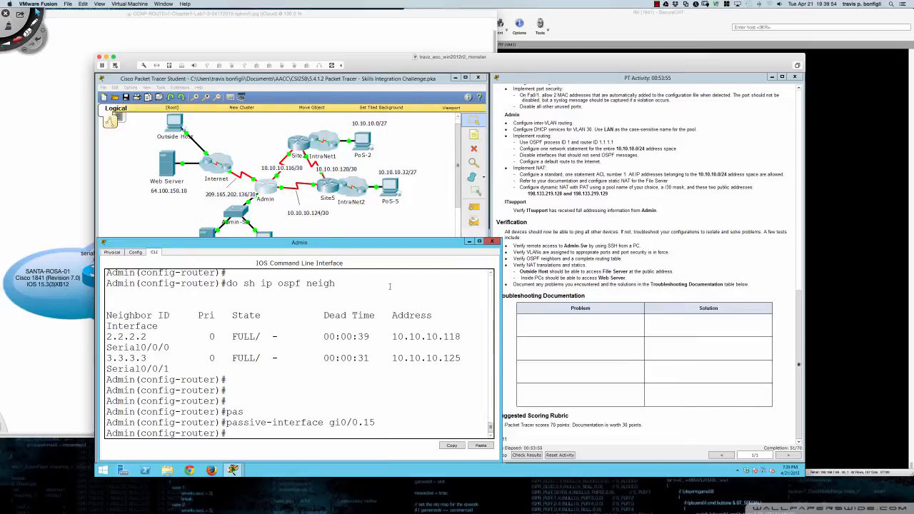
{"action": "key", "text": "Up"}
{"action": "key", "text": "BackSpace"}
{"action": "key", "text": "BackSpace"}
{"action": "type", "text": "30"}
{"action": "key", "text": "Return"}
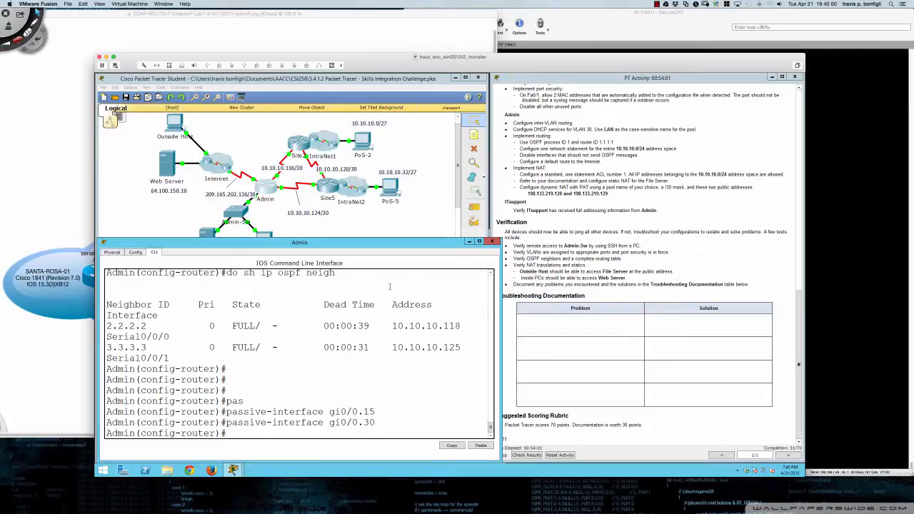
- Make subinterfaces gi0/0.45 and gi0/0.60 passive in OSPF as well
{"action": "key", "text": "Up"}
{"action": "key", "text": "BackSpace"}
{"action": "type", "text": "45"}
{"action": "key", "text": "Return"}
{"action": "key", "text": "Up"}
{"action": "key", "text": "BackSpace"}
{"action": "key", "text": "BackSpace"}
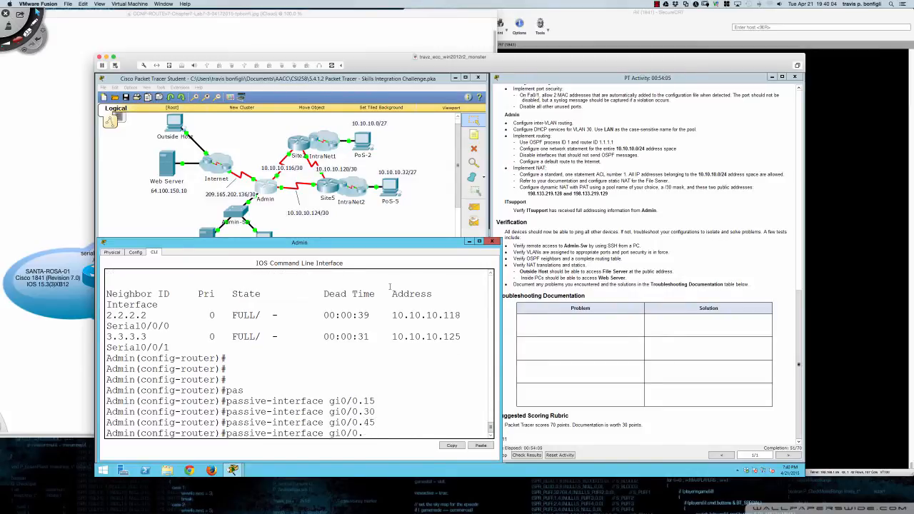
{"action": "type", "text": "60"}
{"action": "key", "text": "Return"}
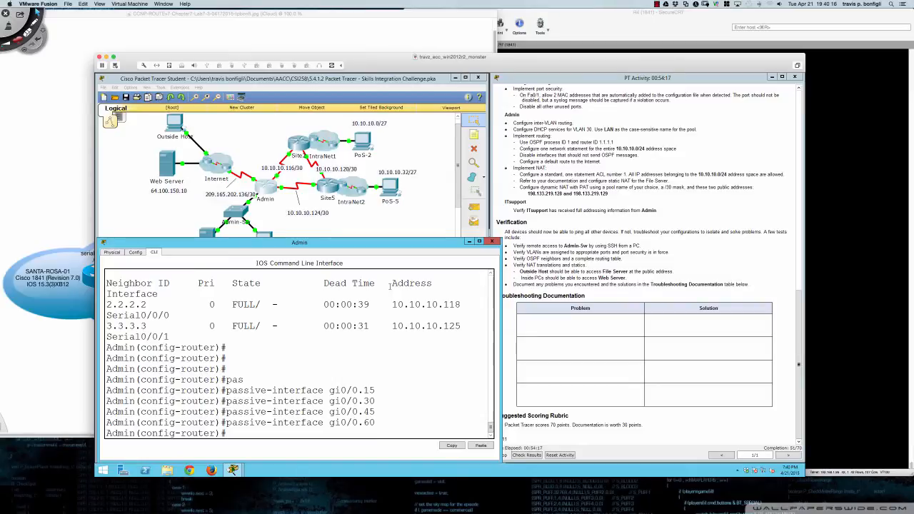
{"action": "key", "text": "Return"}
{"action": "key", "text": "Return"}
{"action": "key", "text": "Return"}
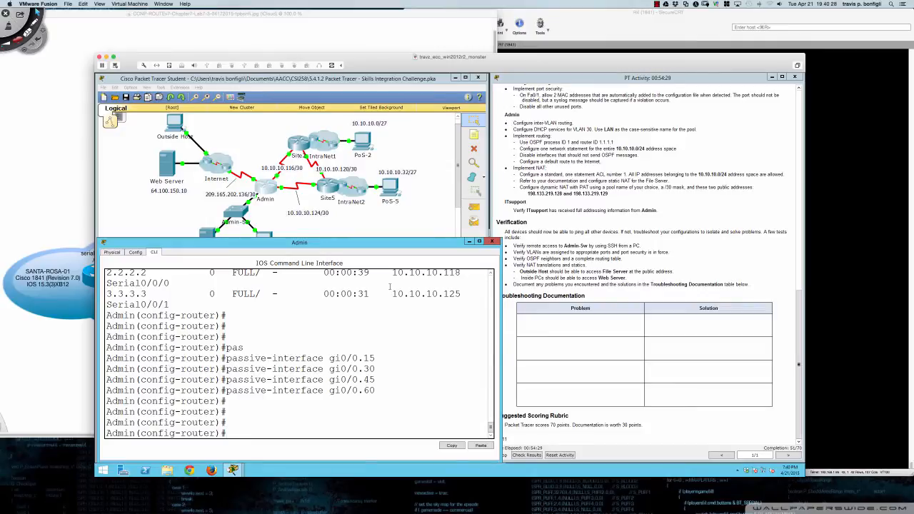
- Exit to global configuration and highlight the default route task in the instructions
{"action": "type", "text": "exit"}
{"action": "key", "text": "Return"}
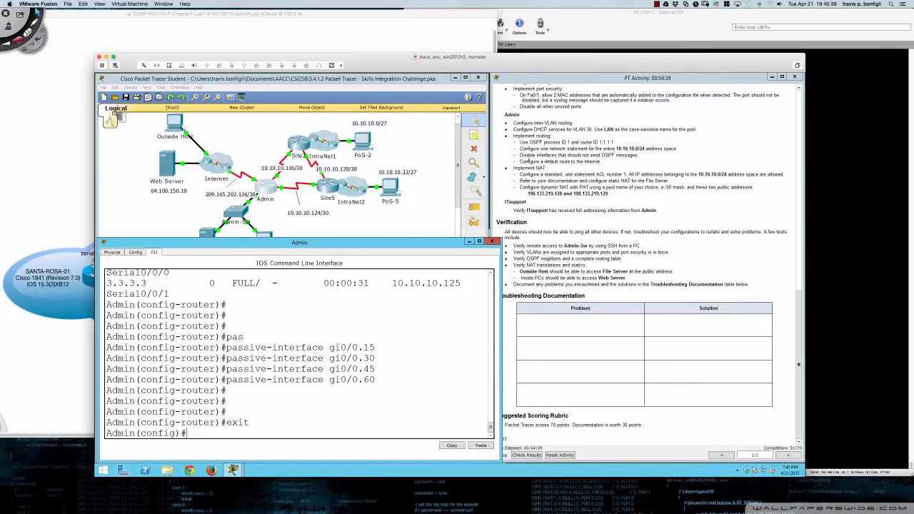
{"action": "left_click_drag", "start_coordinate": [520, 161], "coordinate": [605, 162]}
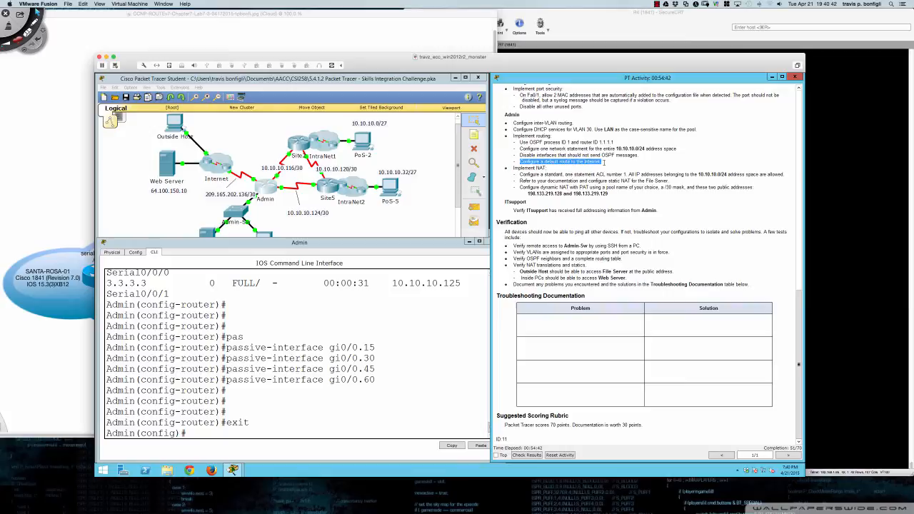
{"action": "left_click", "coordinate": [398, 348]}
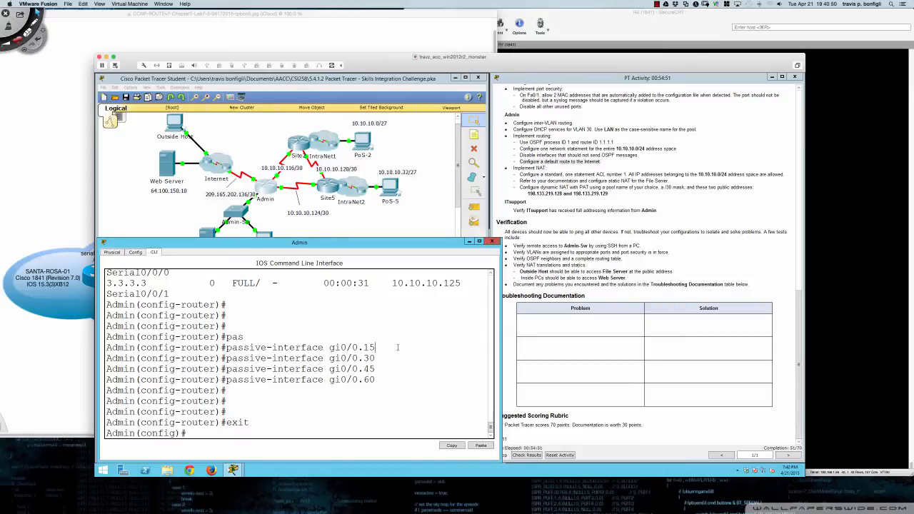
{"action": "key", "text": "Return"}
{"action": "key", "text": "Return"}
{"action": "key", "text": "Return"}
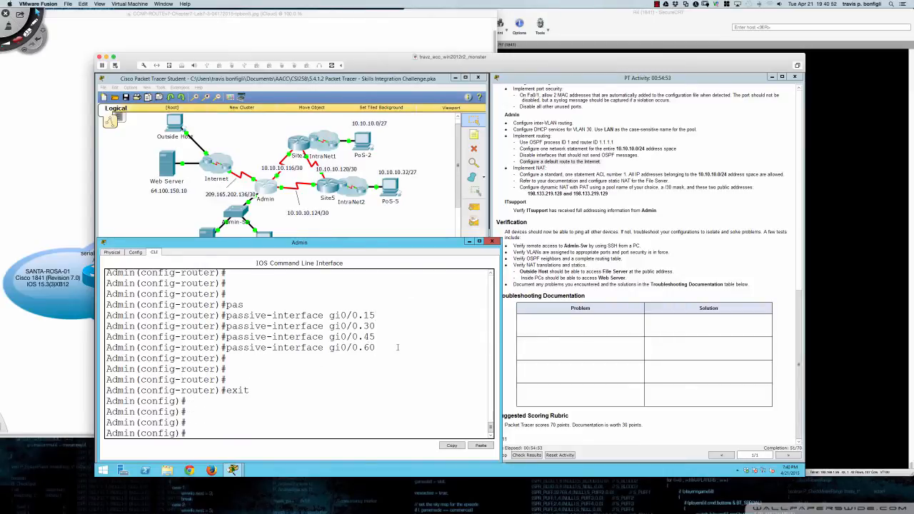
- List Admin's interfaces with 'do sh ip int bri' to identify serial 0/1/0
{"action": "type", "text": "ip route 0.0.0.0 0.0.0.0"}
{"action": "type", "text": "s0"}
{"action": "key", "text": "BackSpace"}
{"action": "key", "text": "BackSpace"}
{"action": "key", "text": "BackSpace"}
{"action": "key", "text": "BackSpace"}
{"action": "key", "text": "BackSpace"}
{"action": "key", "text": "BackSpace"}
{"action": "key", "text": "BackSpace"}
{"action": "key", "text": "BackSpace"}
{"action": "key", "text": "BackSpace"}
{"action": "key", "text": "BackSpace"}
{"action": "key", "text": "BackSpace"}
{"action": "key", "text": "BackSpace"}
{"action": "type", "text": "do sh ip int bri"}
{"action": "key", "text": "Return"}
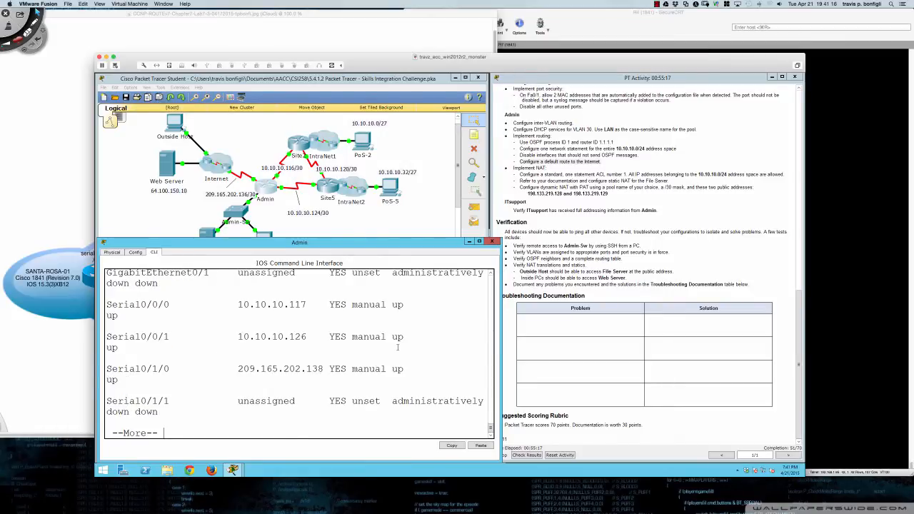
{"action": "key", "text": "space"}
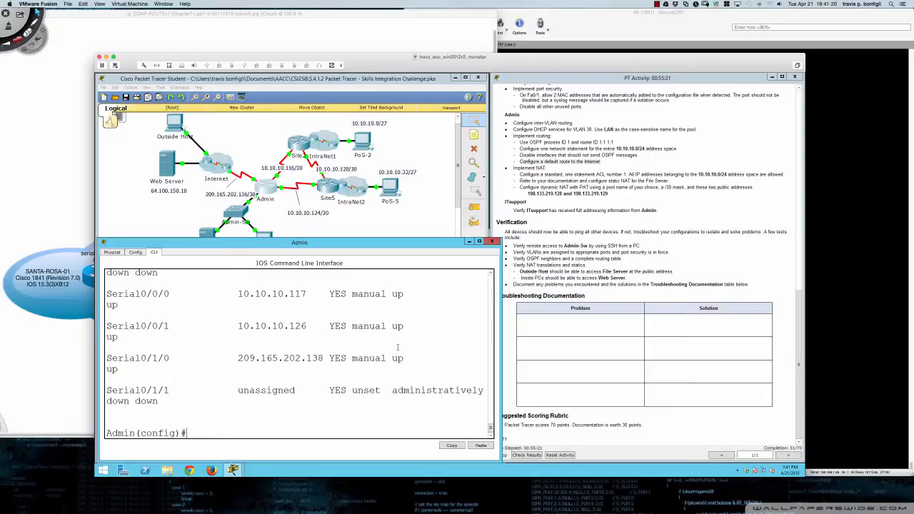
- Under router ospf 1, make serial 0/1/0 a passive interface
{"action": "type", "text": "router ospf 1"}
{"action": "key", "text": "Return"}
{"action": "type", "text": "pas"}
{"action": "key", "text": "Tab"}
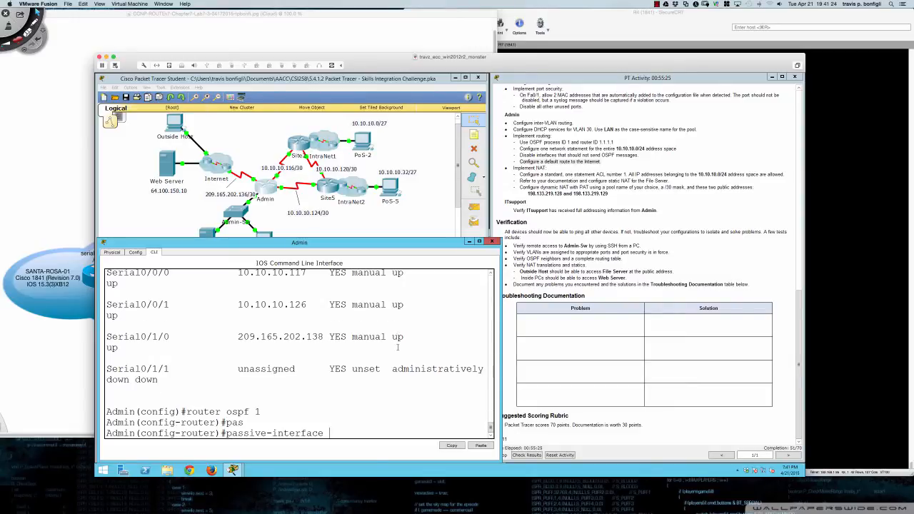
{"action": "type", "text": "s0/1/0"}
{"action": "key", "text": "Return"}
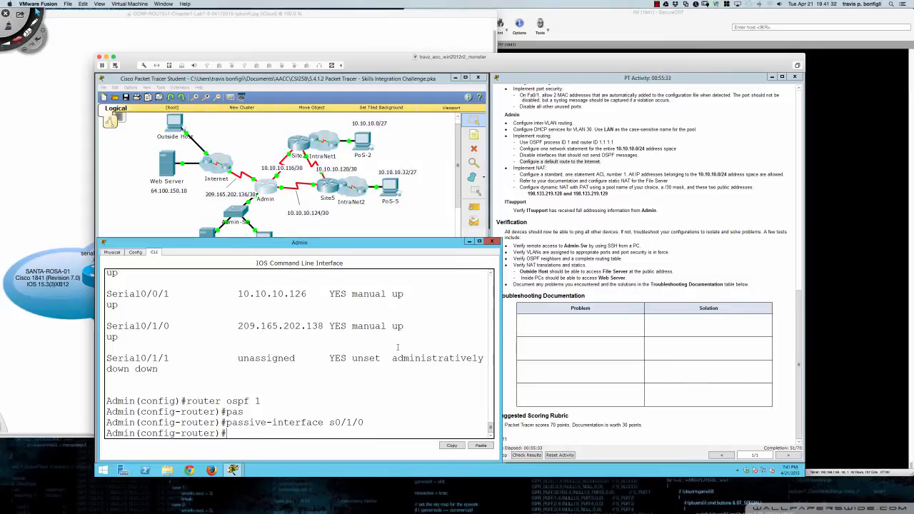
- Revert it with 'no passive-interface s0/1/0' and type the default route via s0/1/0
{"action": "key", "text": "Up"}
{"action": "key", "text": "ctrl+a"}
{"action": "type", "text": "no"}
{"action": "key", "text": "Return"}
{"action": "key", "text": "Return"}
{"action": "key", "text": "Return"}
{"action": "key", "text": "Return"}
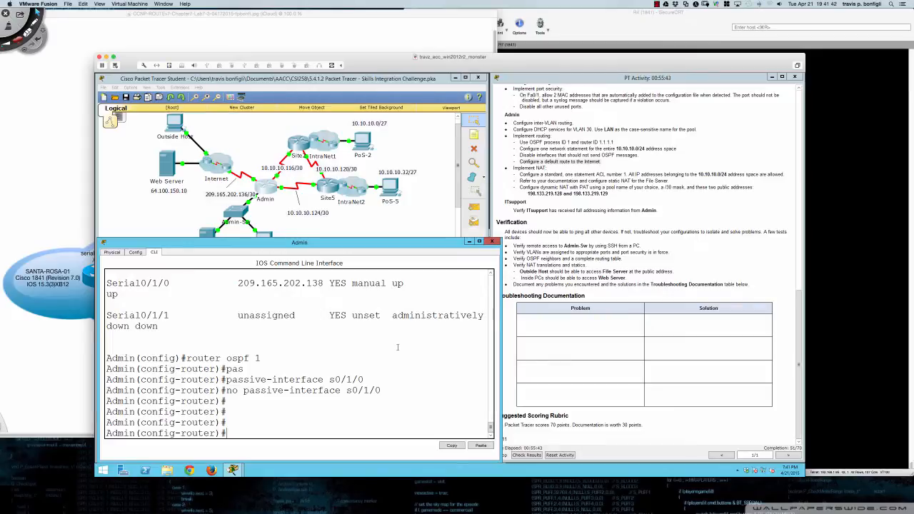
{"action": "type", "text": "ip route 0.0.0.0 0.0.0.0 s0/1/0"}
- Submit 'ip route 0.0.0.0 0.0.0.0 s0/1/0' as Admin's default route
{"action": "key", "text": "Return"}
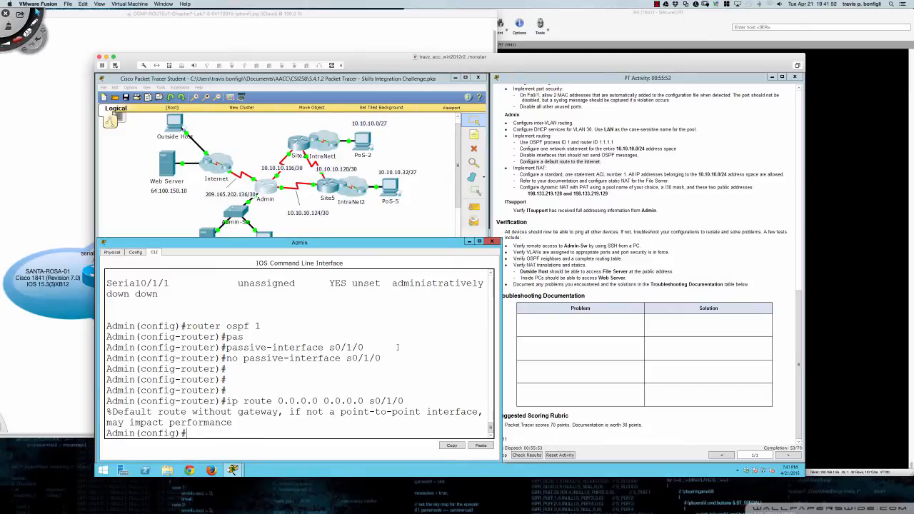
{"action": "key", "text": "Return"}
{"action": "key", "text": "Return"}
{"action": "key", "text": "Return"}
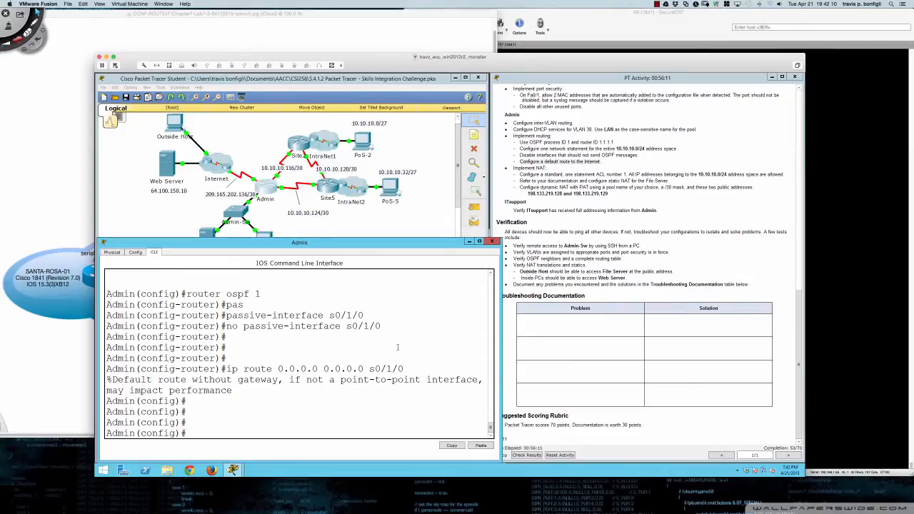
- Enter 'access-list 1 permit 10.10.10.0 0.0.0.255', then move the CLI window aside
{"action": "key", "text": "Return"}
{"action": "key", "text": "Return"}
{"action": "type", "text": "acc"}
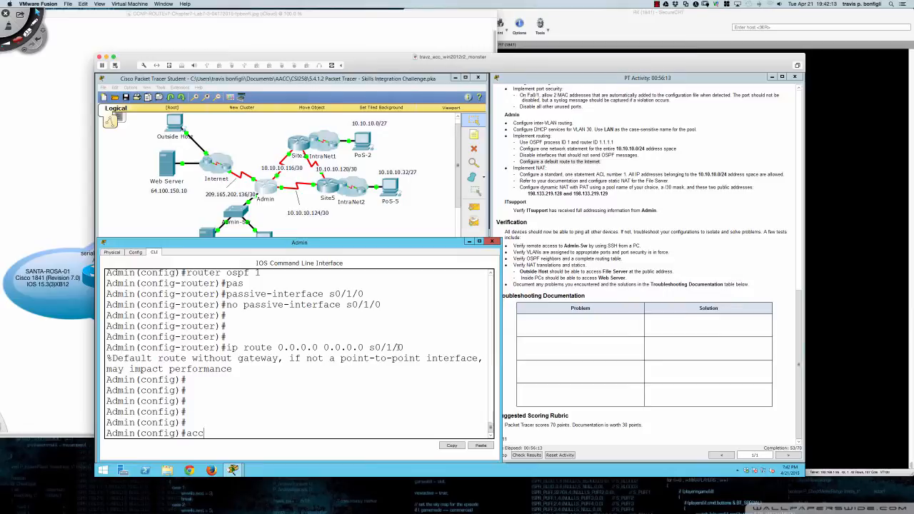
{"action": "key", "text": "Tab"}
{"action": "type", "text": "1 permit ?"}
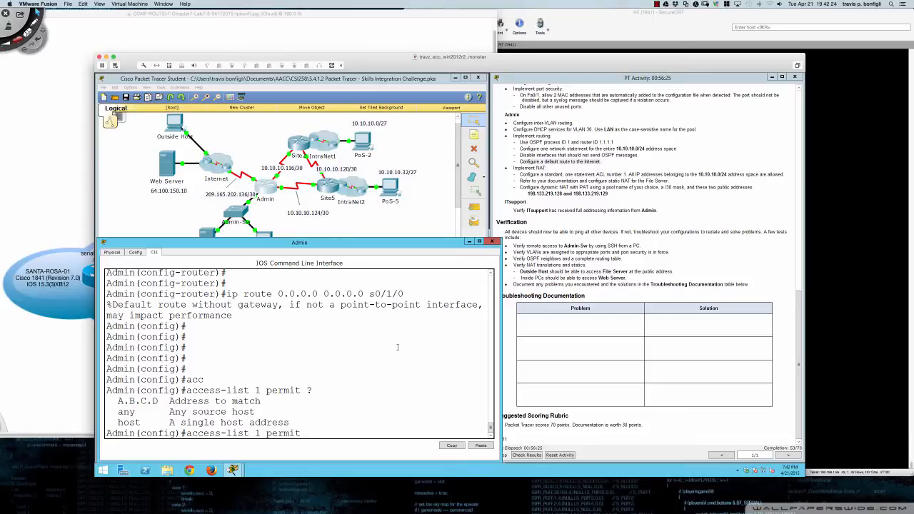
{"action": "type", "text": ".10"}
{"action": "type", "text": ".10"}
{"action": "type", "text": ".0"}
{"action": "type", "text": " ?"}
{"action": "type", "text": "0"}
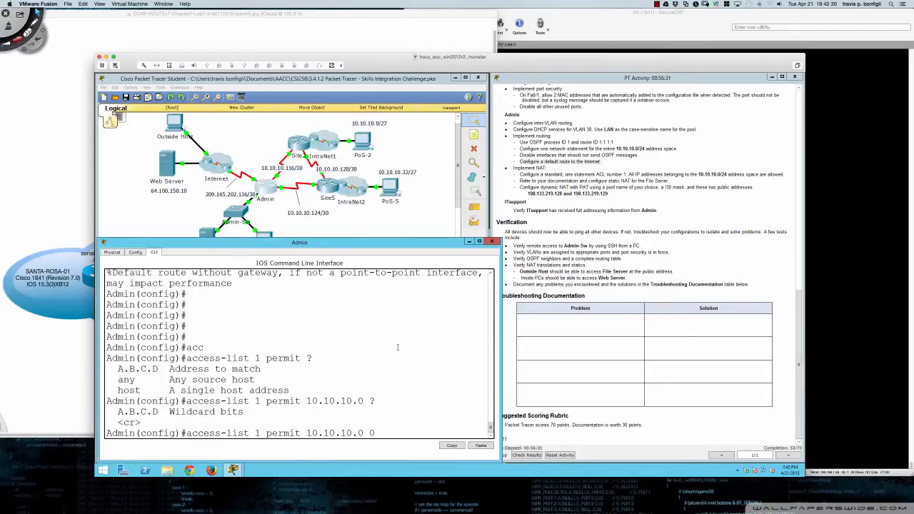
{"action": "type", "text": ".0.0.255"}
{"action": "key", "text": "Return"}
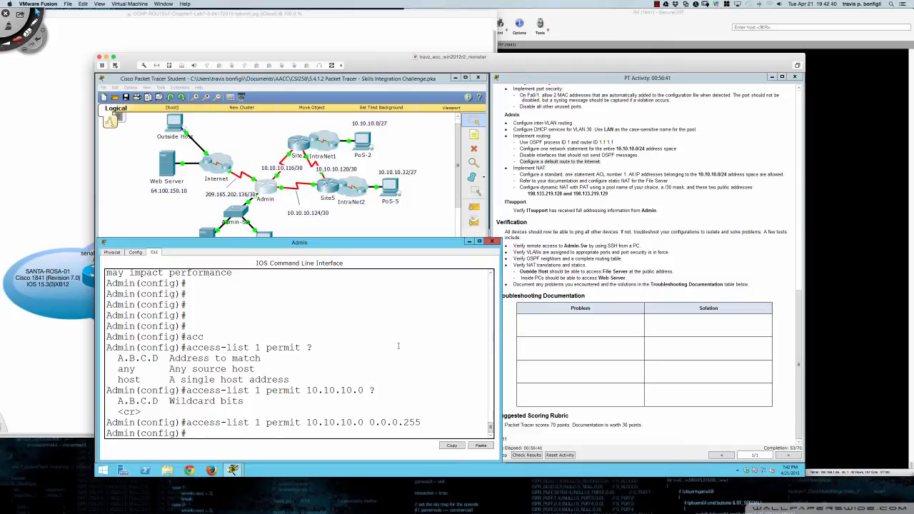
{"action": "left_click_drag", "start_coordinate": [379, 247], "coordinate": [651, 247]}
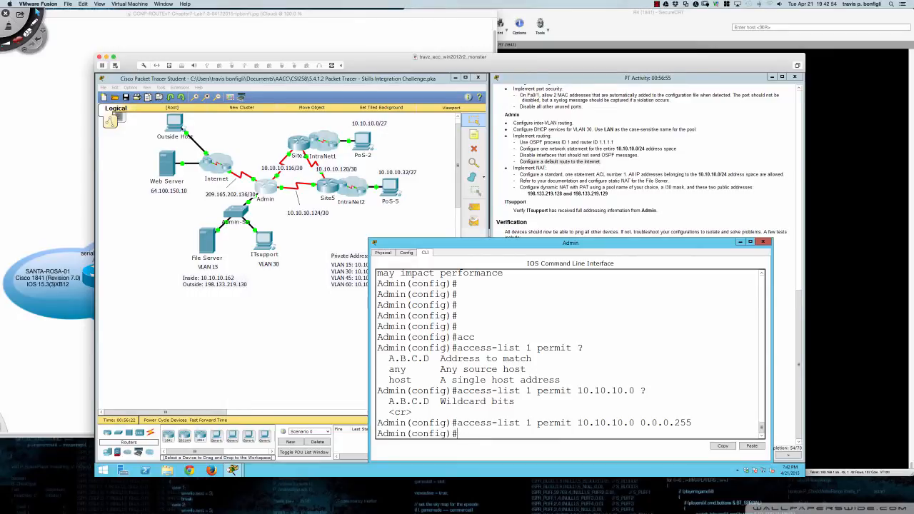
- Enter 'ip nat inside source static 10.10.10.162 198.133.219.130' for the File Server
{"action": "left_click", "coordinate": [569, 311]}
{"action": "type", "text": "ip nat "}
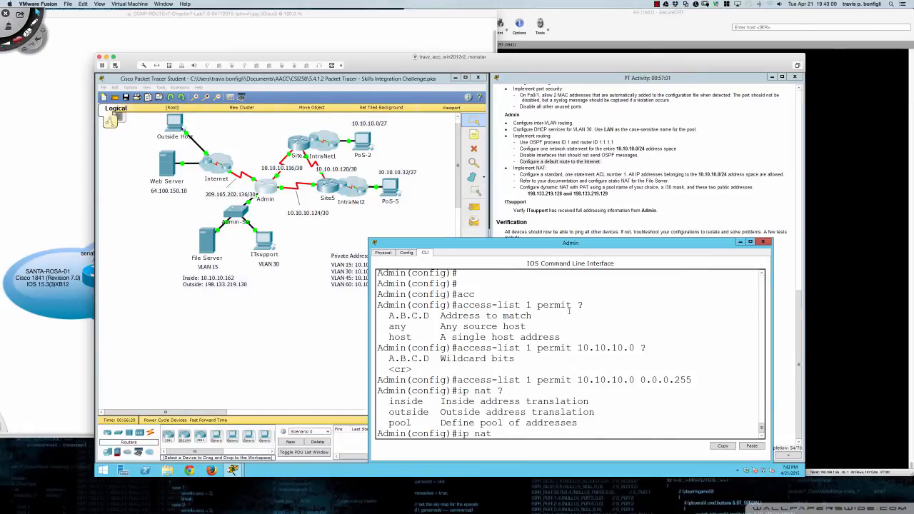
{"action": "type", "text": "?inside ?"}
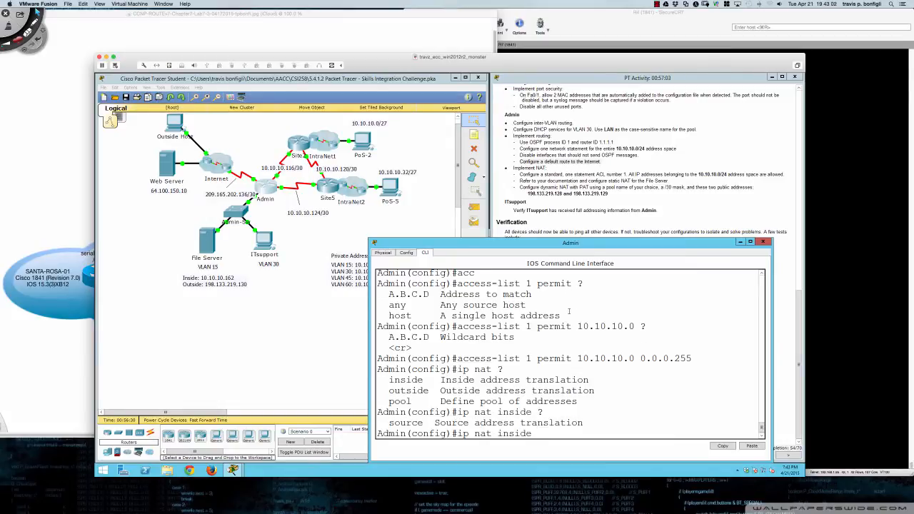
{"action": "type", "text": "sour"}
{"action": "key", "text": "Tab"}
{"action": "type", "text": "?"}
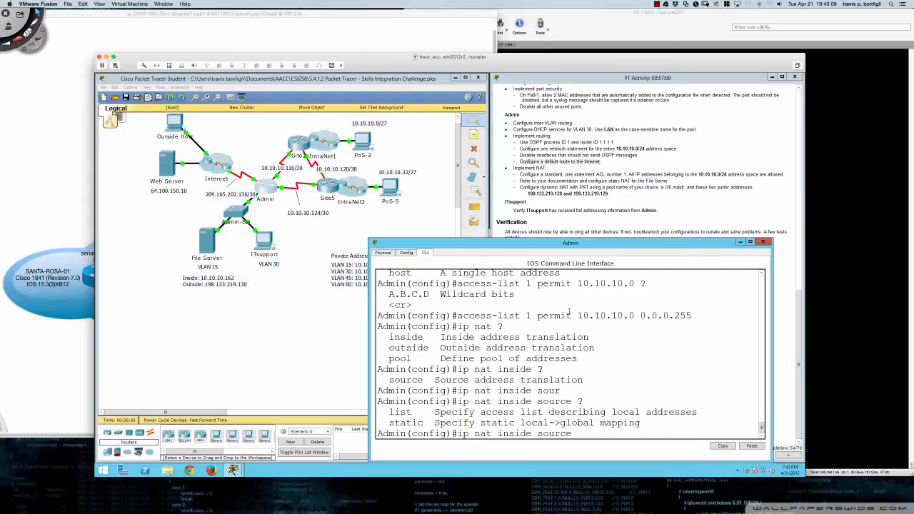
{"action": "type", "text": "sta"}
{"action": "key", "text": "Tab"}
{"action": "type", "text": "?"}
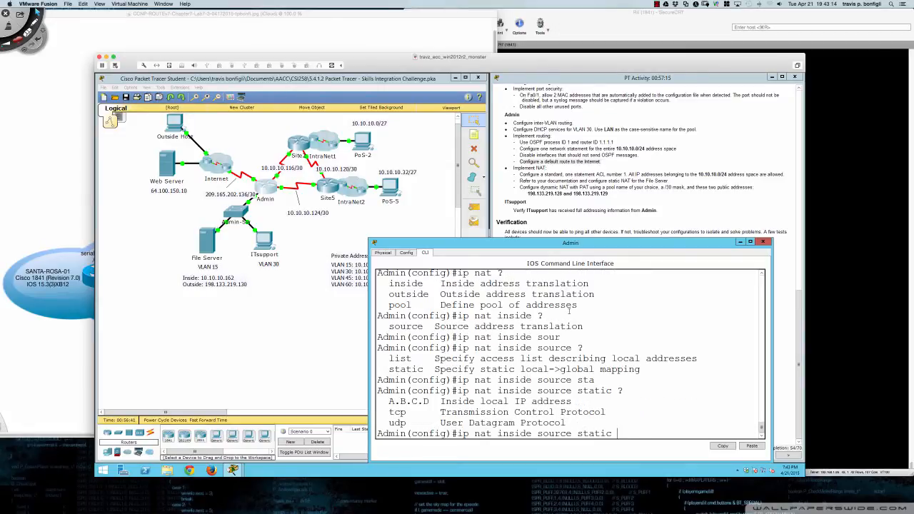
{"action": "type", "text": "10.10.10.162 ?"}
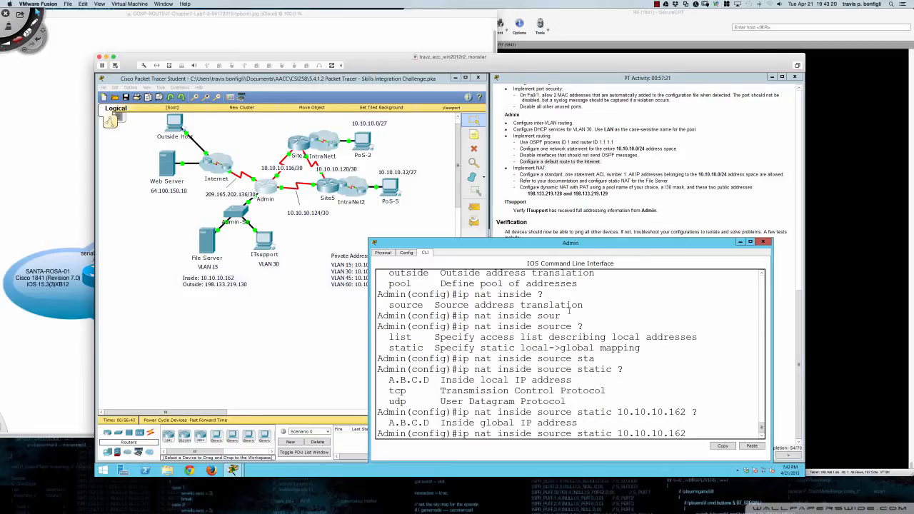
{"action": "type", "text": "198.133.219"}
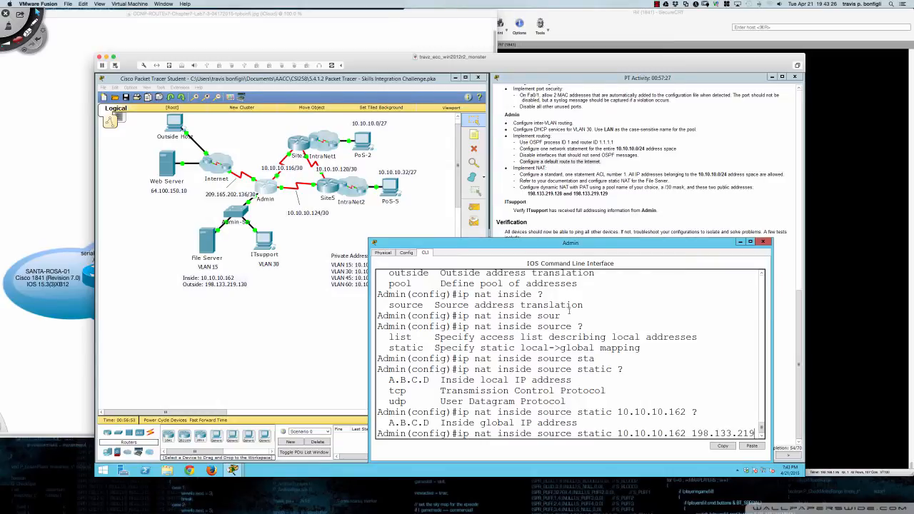
{"action": "type", "text": ".130"}
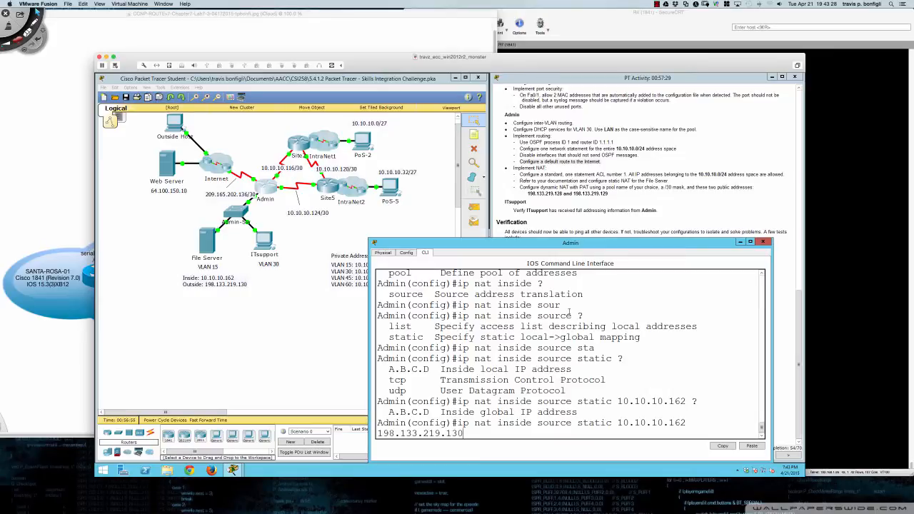
{"action": "type", "text": " ?"}
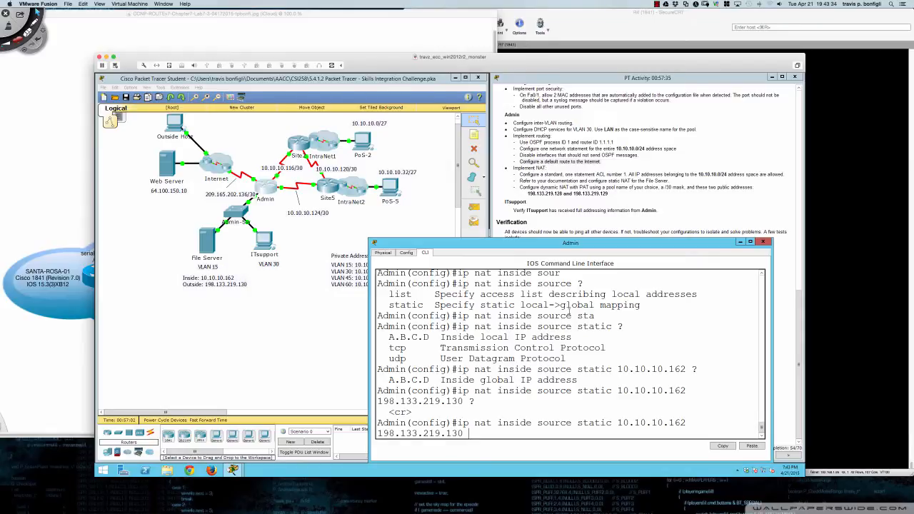
{"action": "key", "text": "Return"}
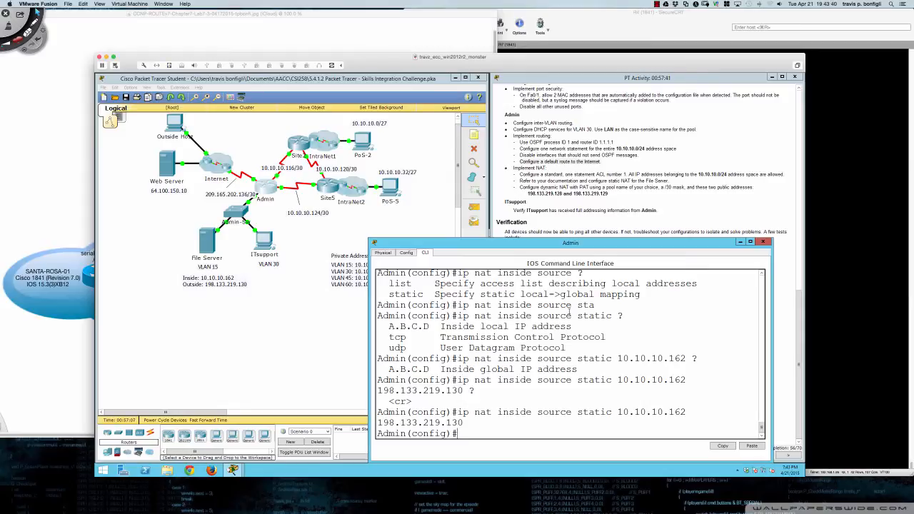
{"action": "key", "text": "Return"}
{"action": "key", "text": "Return"}
{"action": "key", "text": "Return"}
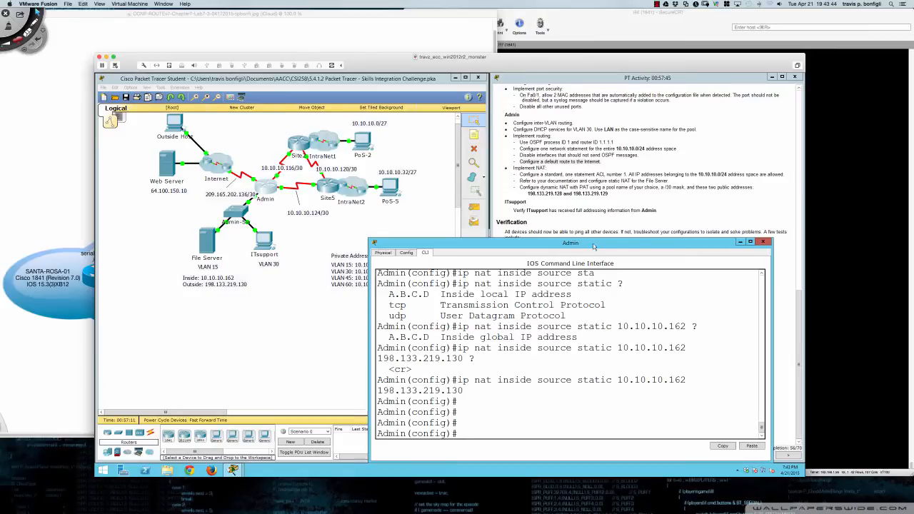
- Shift and widen the Admin CLI, then highlight the dynamic NAT and pool address requirements
{"action": "left_click_drag", "start_coordinate": [593, 247], "coordinate": [326, 244]}
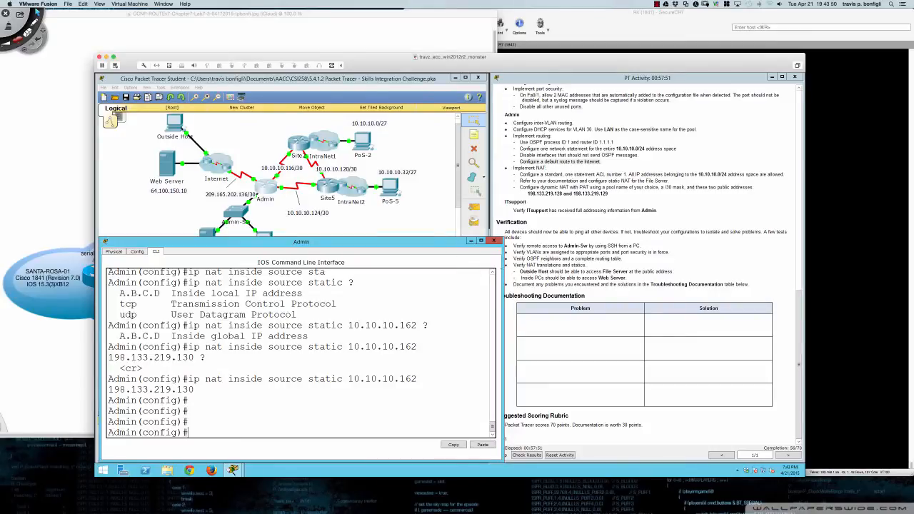
{"action": "left_click_drag", "start_coordinate": [503, 270], "coordinate": [736, 273]}
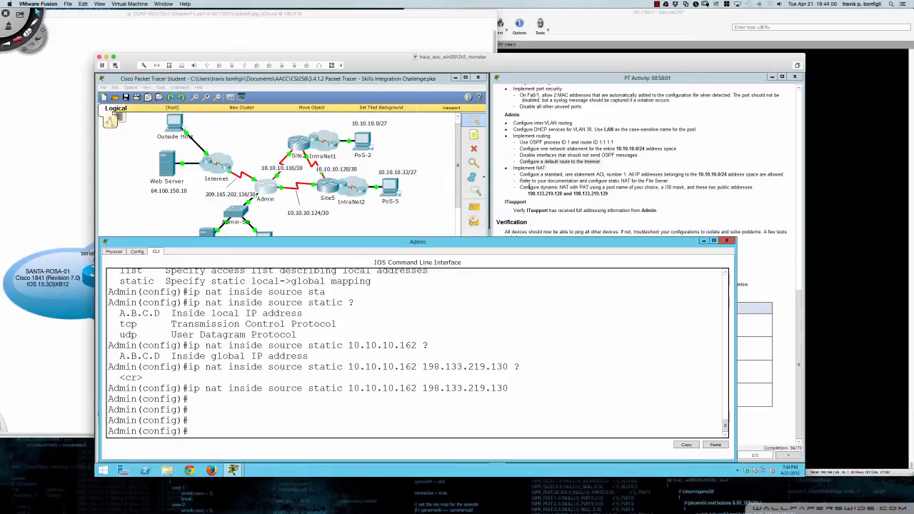
{"action": "left_click_drag", "start_coordinate": [522, 188], "coordinate": [616, 187]}
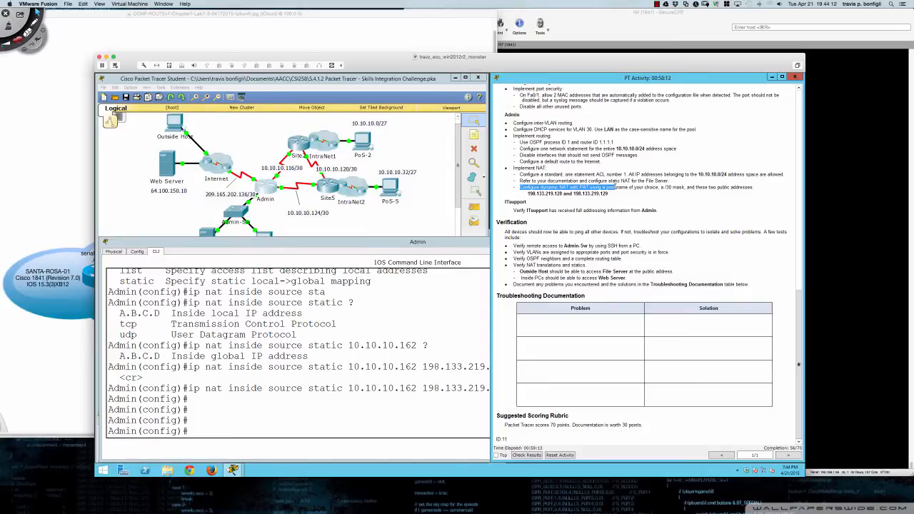
{"action": "left_click", "coordinate": [615, 187]}
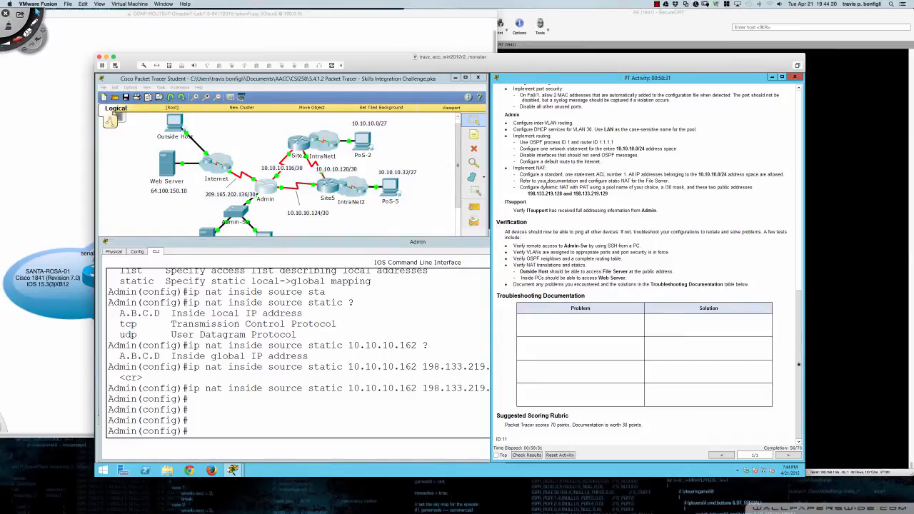
{"action": "left_click", "coordinate": [468, 299]}
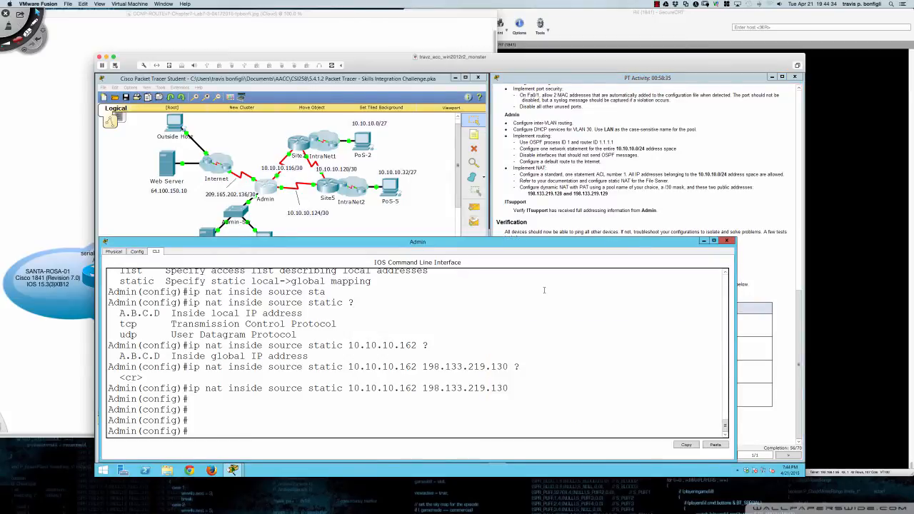
{"action": "left_click_drag", "start_coordinate": [659, 187], "coordinate": [757, 187]}
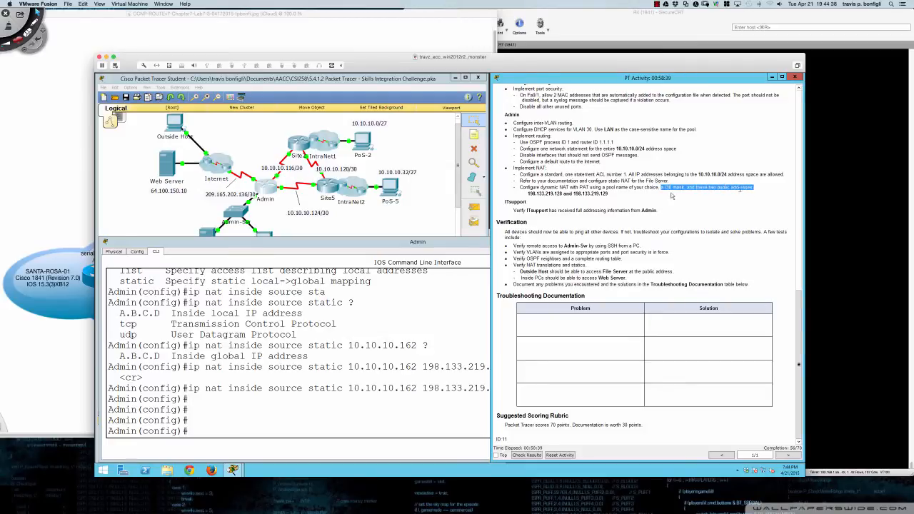
{"action": "left_click_drag", "start_coordinate": [528, 193], "coordinate": [613, 193]}
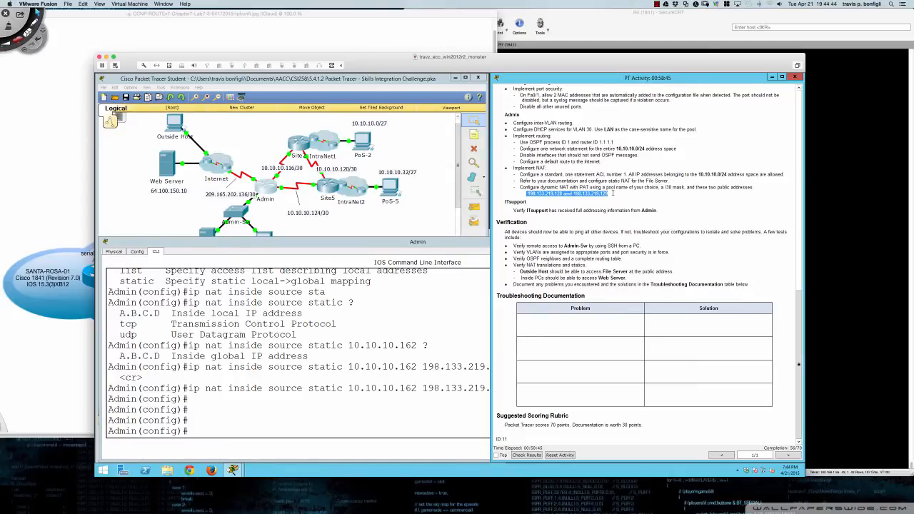
{"action": "left_click", "coordinate": [585, 198]}
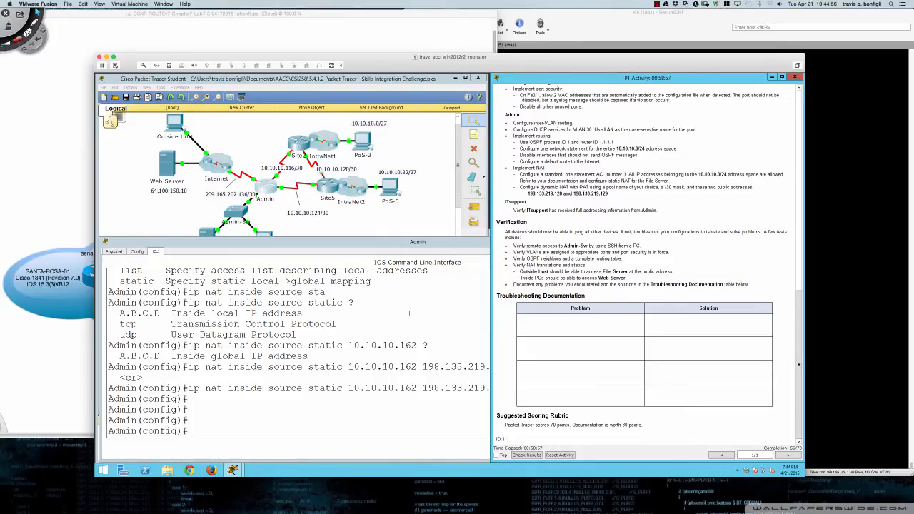
{"action": "left_click", "coordinate": [407, 320]}
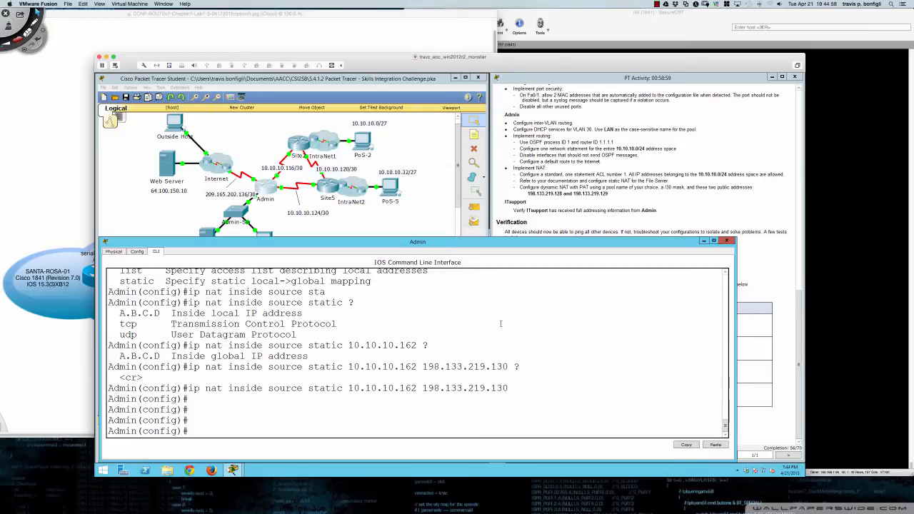
{"action": "key", "text": "Return"}
{"action": "key", "text": "Return"}
{"action": "key", "text": "Return"}
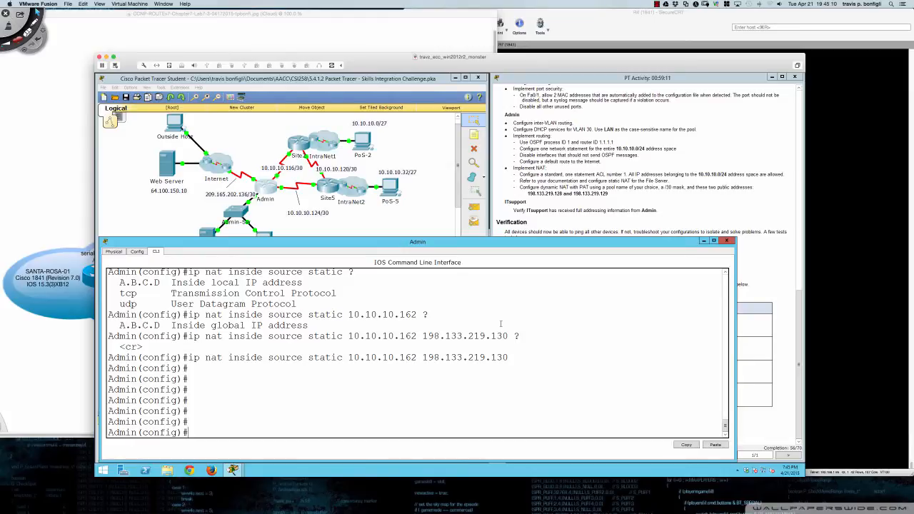
- Define NAT_POOL 198.133.219.128–198.133.219.129 netmask 255.255.255.252, then begin the 'ip nat inside' command
{"action": "type", "text": "ip nat ?poo"}
{"action": "key", "text": "Tab"}
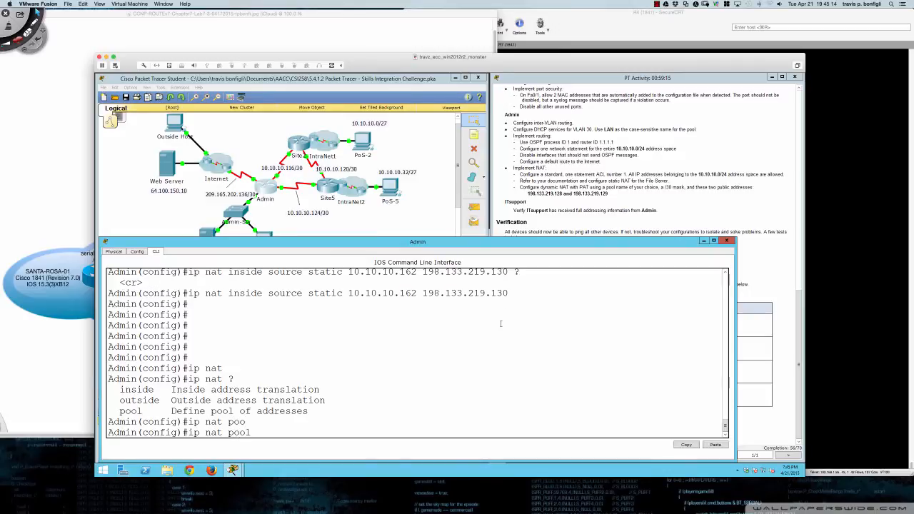
{"action": "type", "text": "?"}
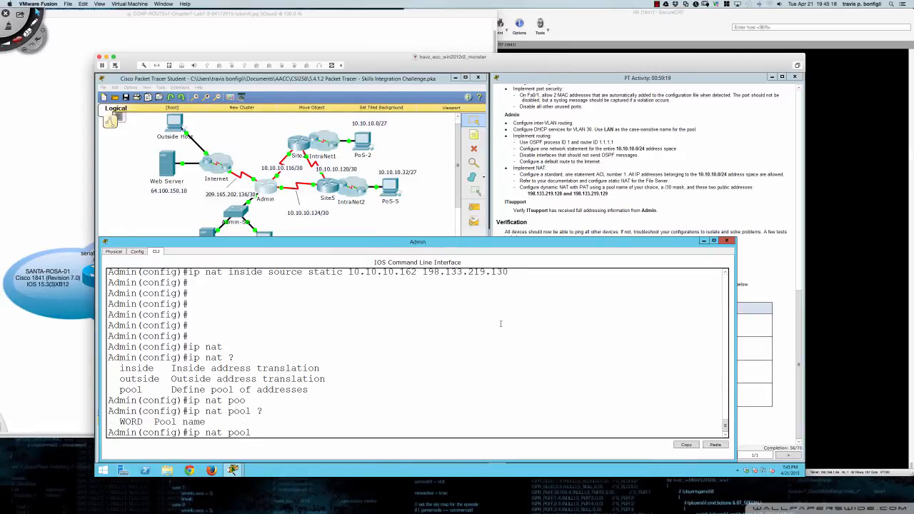
{"action": "type", "text": "NAT_POOL ?"}
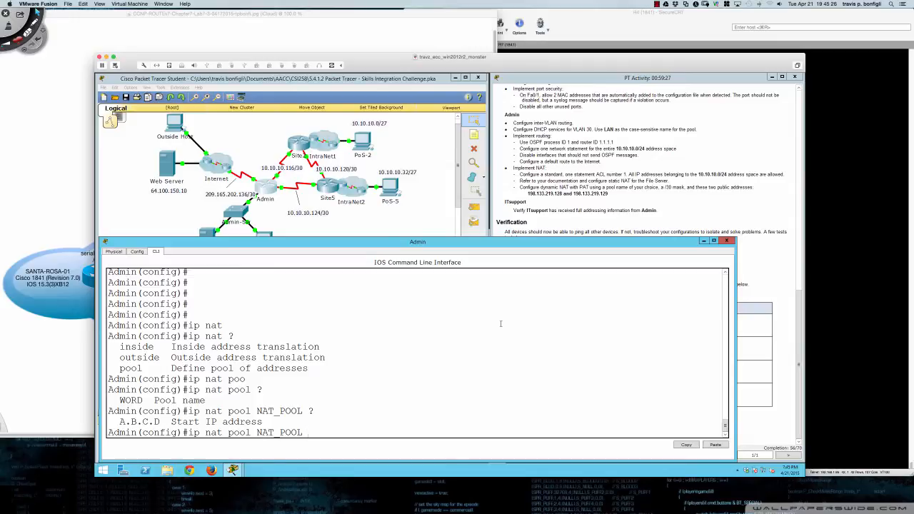
{"action": "type", "text": "198.133.219.128 ?"}
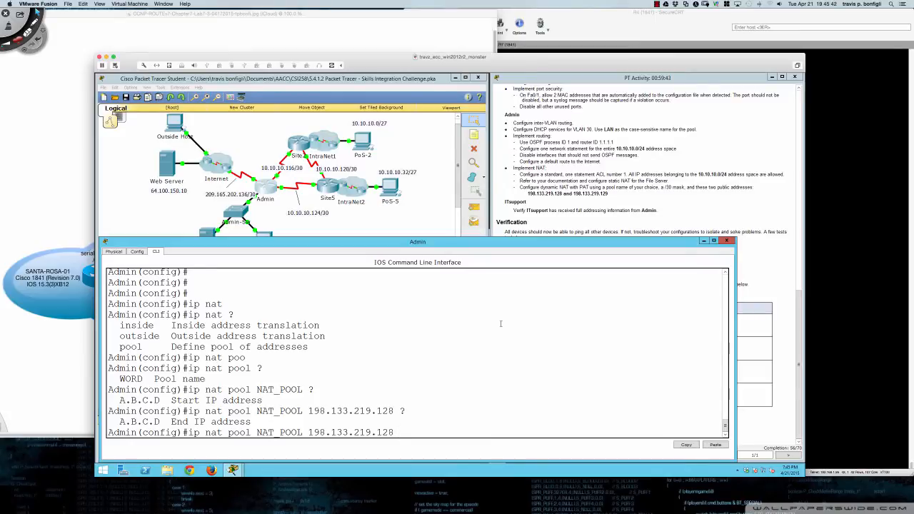
{"action": "type", "text": "198"}
{"action": "type", "text": ".133.219"}
{"action": "type", "text": ".129"}
{"action": "type", "text": " ?"}
{"action": "type", "text": "net"}
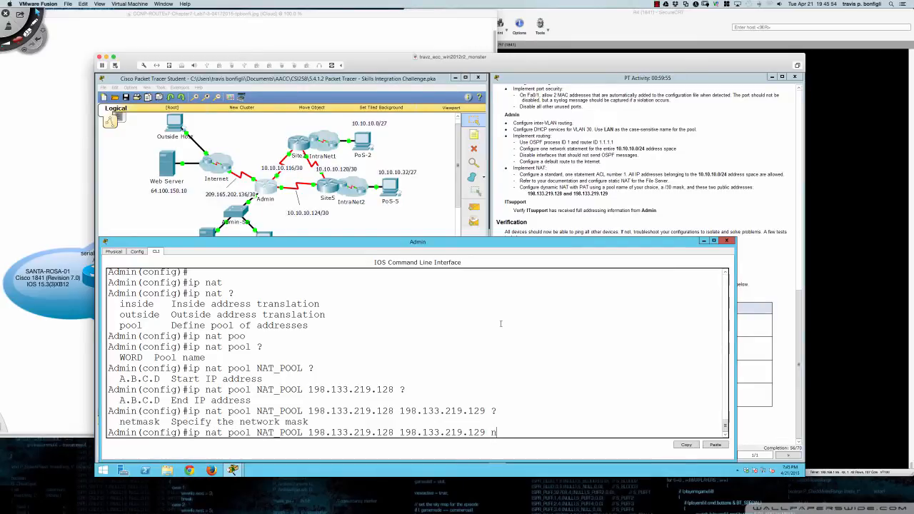
{"action": "key", "text": "Tab"}
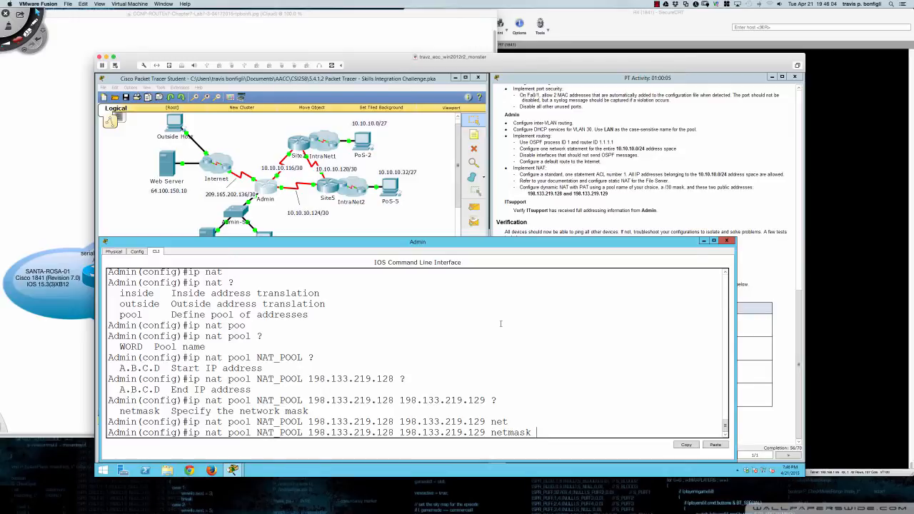
{"action": "type", "text": "255.255.255.252 ?"}
{"action": "key", "text": "Return"}
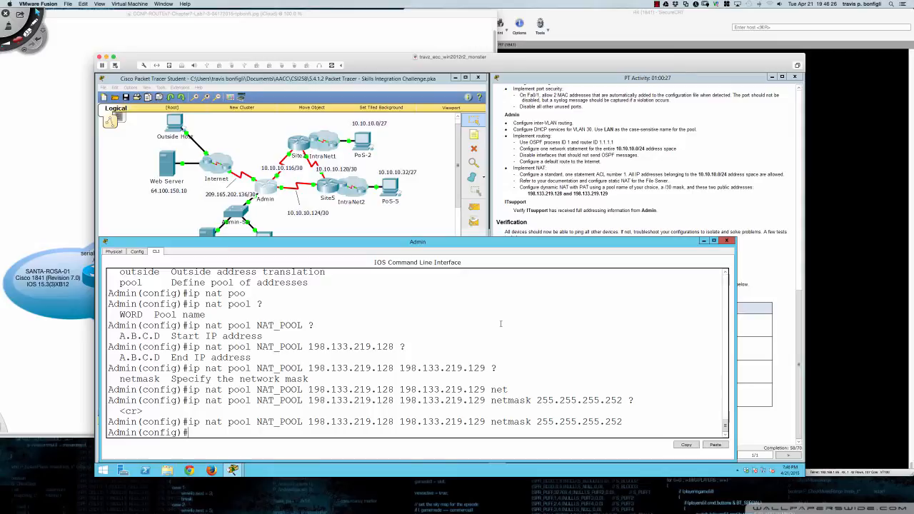
{"action": "key", "text": "Return"}
{"action": "key", "text": "Return"}
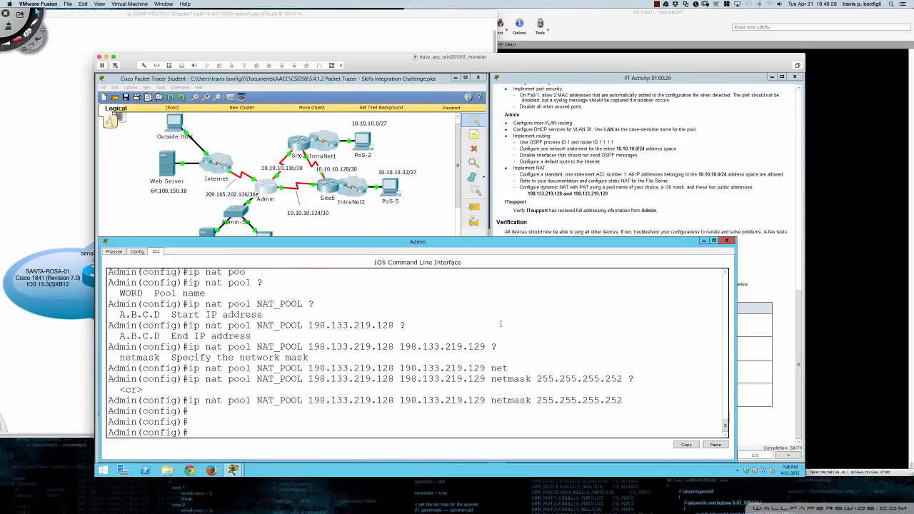
{"action": "type", "text": "ip nat ?ins"}
- Build 'ip nat inside source list 1 pool NAT_POOL overload' at the Admin prompt without submitting it
{"action": "key", "text": "Tab"}
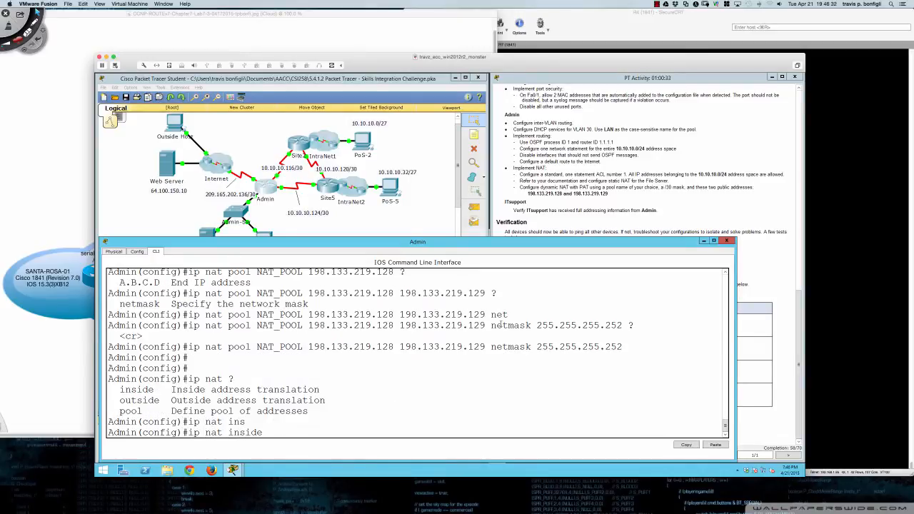
{"action": "type", "text": "?sou"}
{"action": "key", "text": "Tab"}
{"action": "type", "text": "?"}
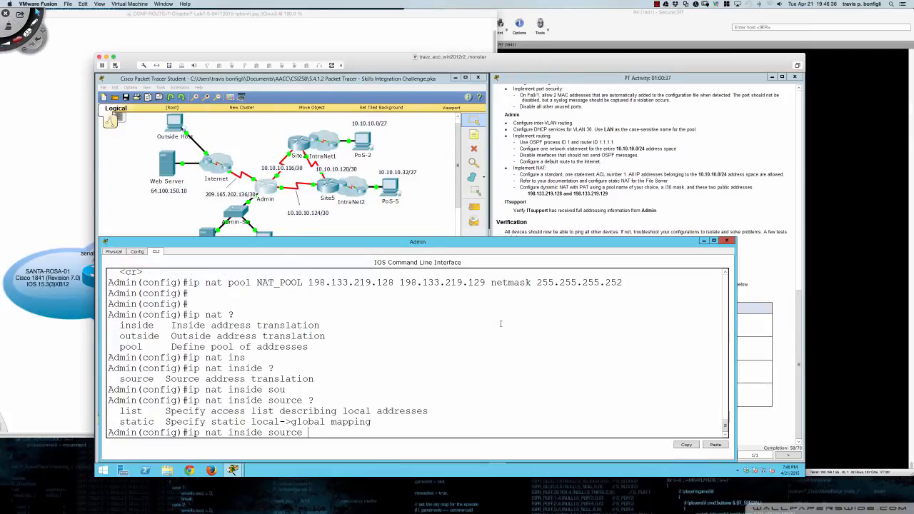
{"action": "type", "text": "l"}
{"action": "key", "text": "Tab"}
{"action": "type", "text": "1"}
{"action": "type", "text": " ?"}
{"action": "type", "text": "po"}
{"action": "key", "text": "Tab"}
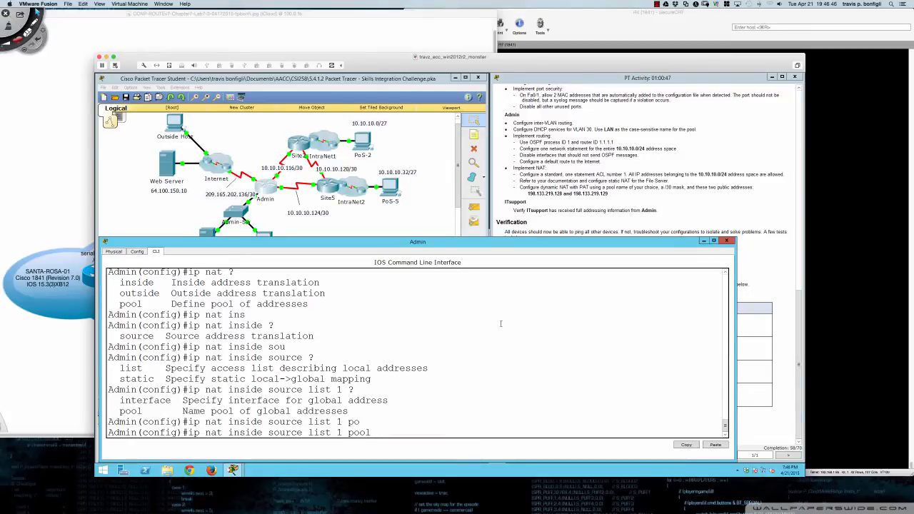
{"action": "type", "text": "NAT_POOL ?"}
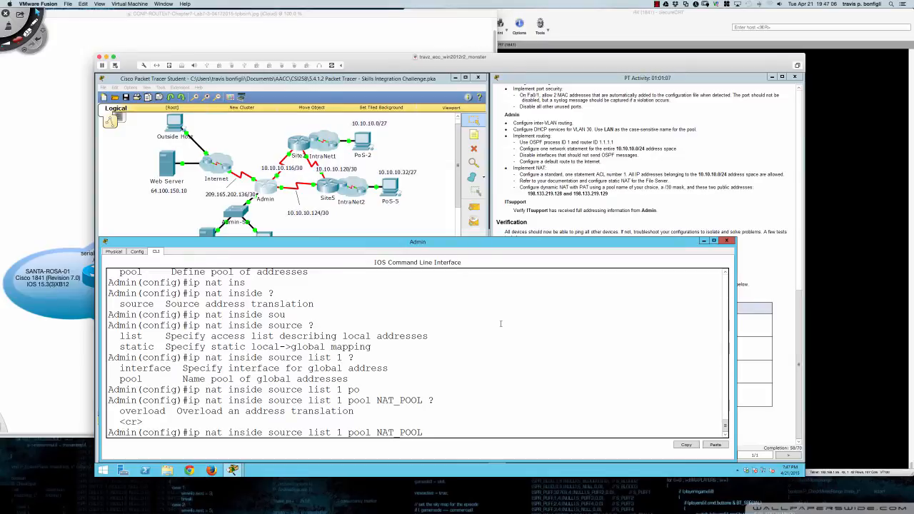
{"action": "type", "text": "over"}
{"action": "key", "text": "Tab"}
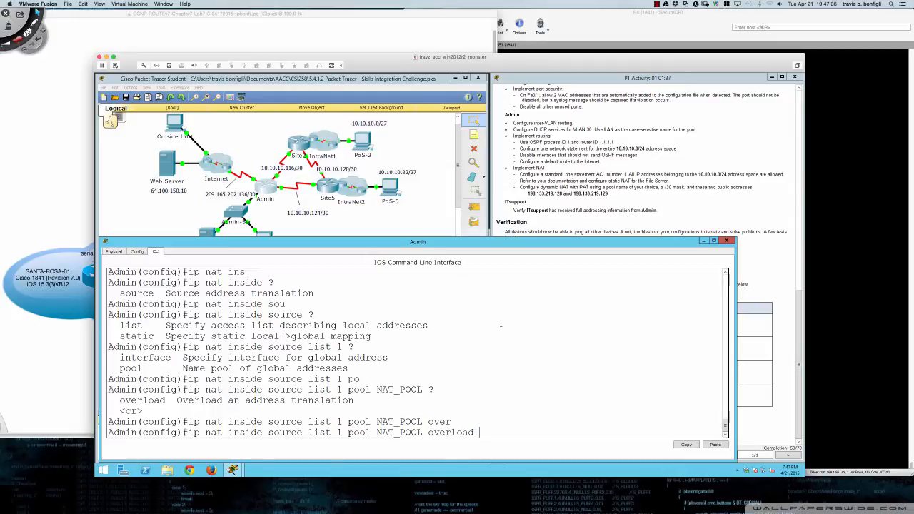
- Submit 'ip nat inside source list 1 pool NAT_POOL overload' on the Admin router and check the output
{"action": "key", "text": "Return"}
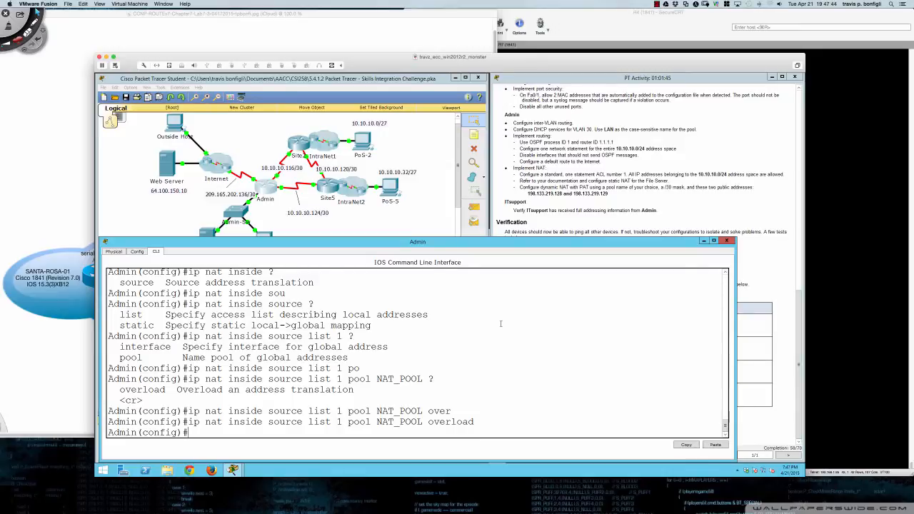
{"action": "scroll", "coordinate": [420, 346], "scroll_direction": "up", "scroll_amount": 5}
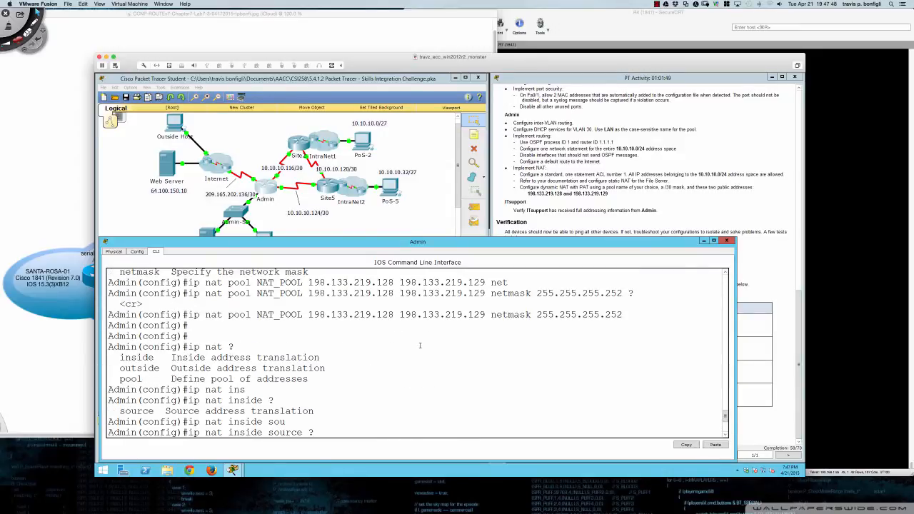
{"action": "scroll", "coordinate": [421, 346], "scroll_direction": "down", "scroll_amount": 5}
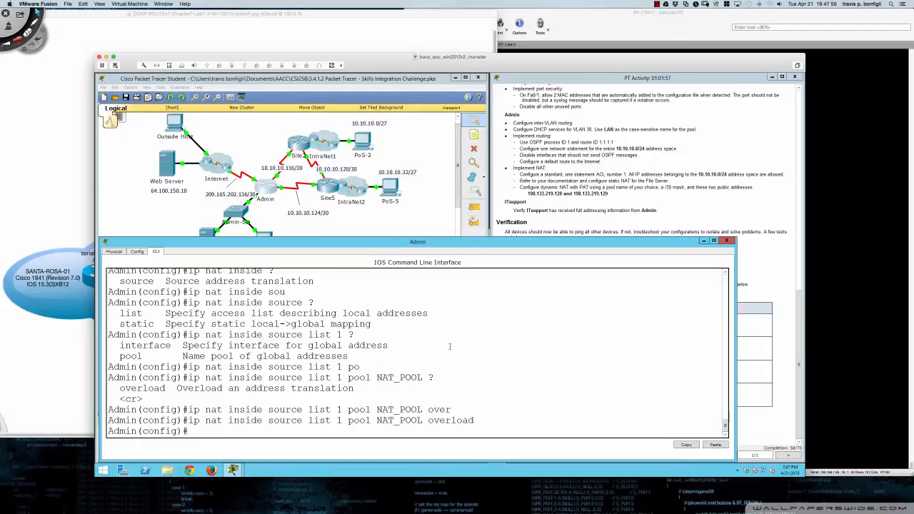
{"action": "key", "text": "Return"}
{"action": "key", "text": "Return"}
{"action": "key", "text": "Return"}
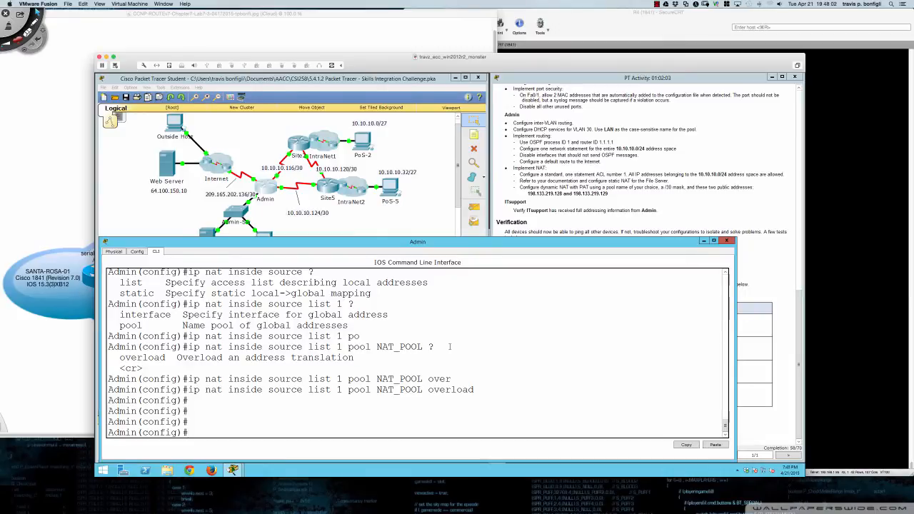
- List Admin's interfaces with 'do sh ip int br', then mark Serial0/0/0 as NAT inside
{"action": "type", "text": "do sh ip int bri"}
{"action": "key", "text": "Return"}
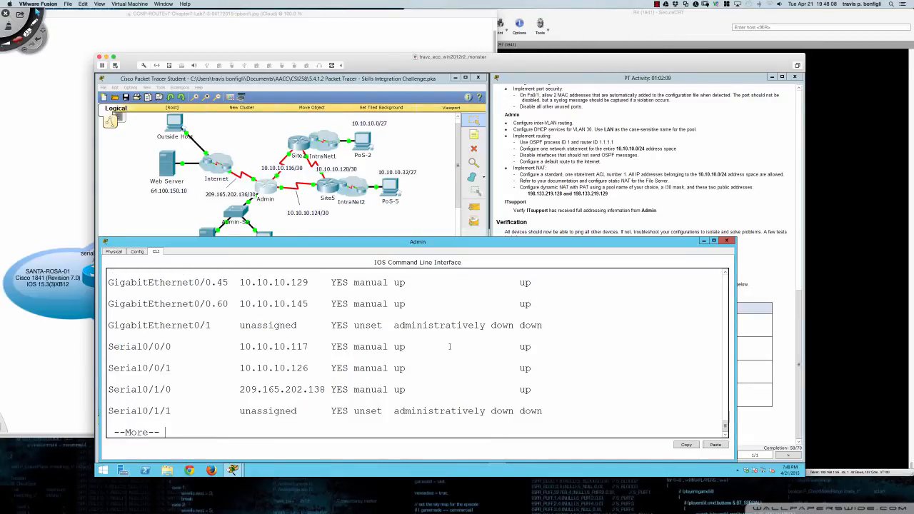
{"action": "key", "text": "space"}
{"action": "type", "text": "int s"}
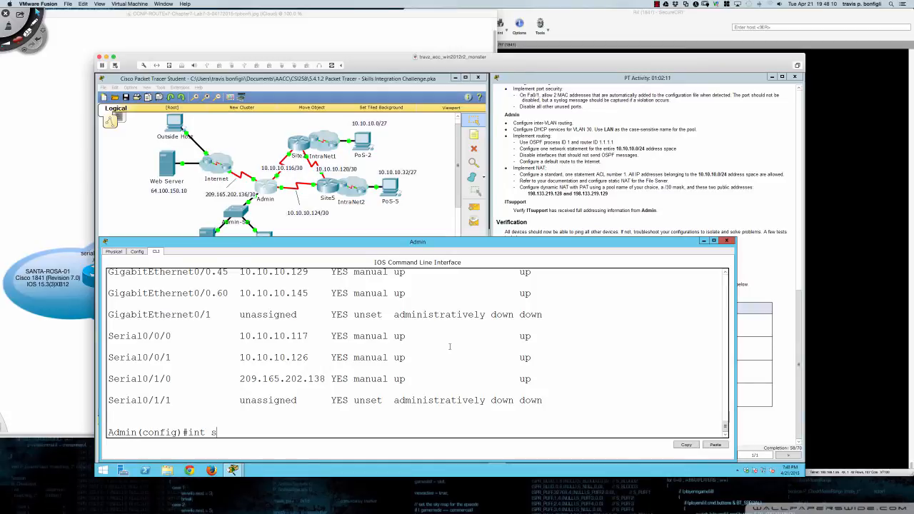
{"action": "type", "text": "0/0/0"}
{"action": "key", "text": "Return"}
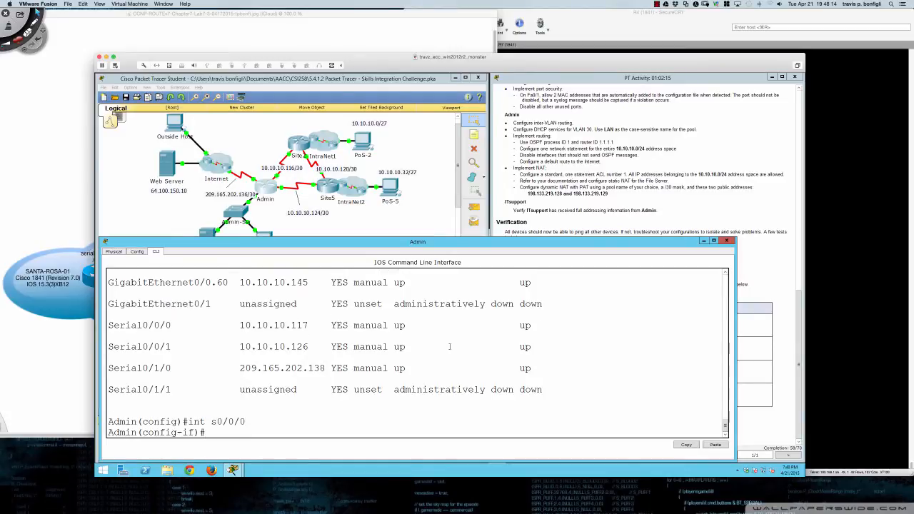
{"action": "type", "text": "ip nat inside"}
{"action": "key", "text": "Return"}
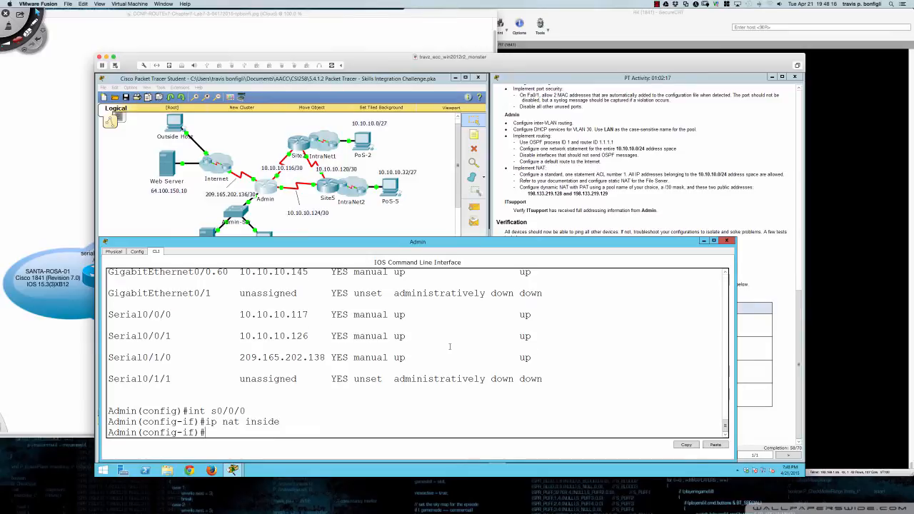
- Mark Serial0/0/1 as a NAT inside interface
{"action": "type", "text": "int s0/1/0"}
{"action": "key", "text": "Return"}
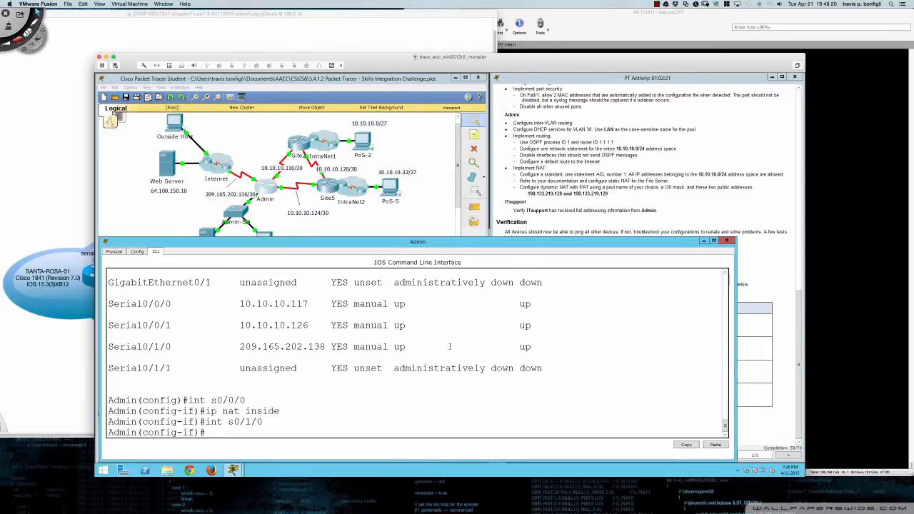
{"action": "type", "text": "int s0/0/1"}
{"action": "key", "text": "Return"}
{"action": "type", "text": "ip"}
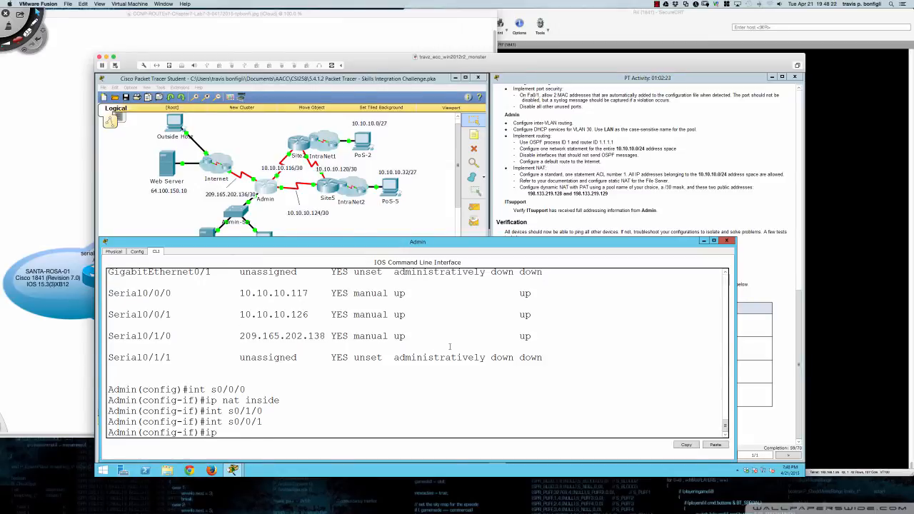
{"action": "type", "text": " nat inside"}
{"action": "key", "text": "Return"}
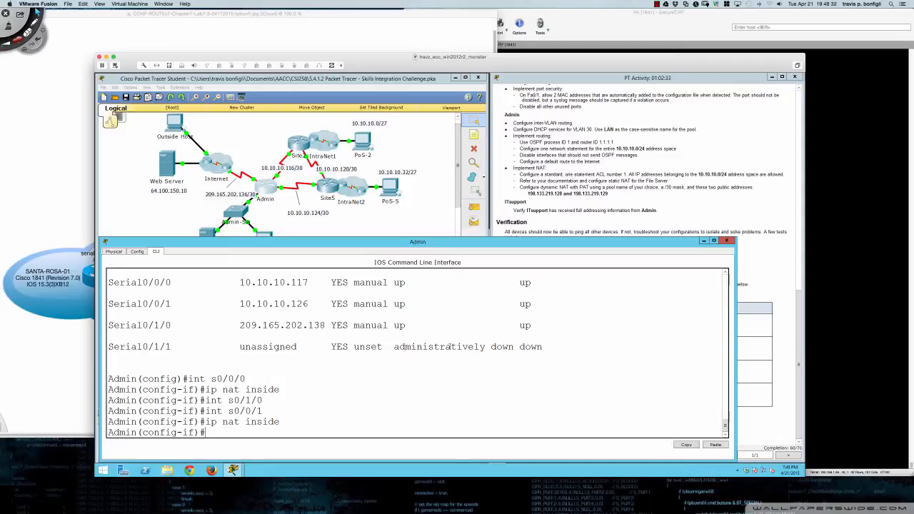
- Apply 'ip nat inside' to subinterfaces gi0/0.15 and gi0/0.30
{"action": "key", "text": "Return"}
{"action": "key", "text": "Return"}
{"action": "key", "text": "Return"}
{"action": "type", "text": "int gi0/1"}
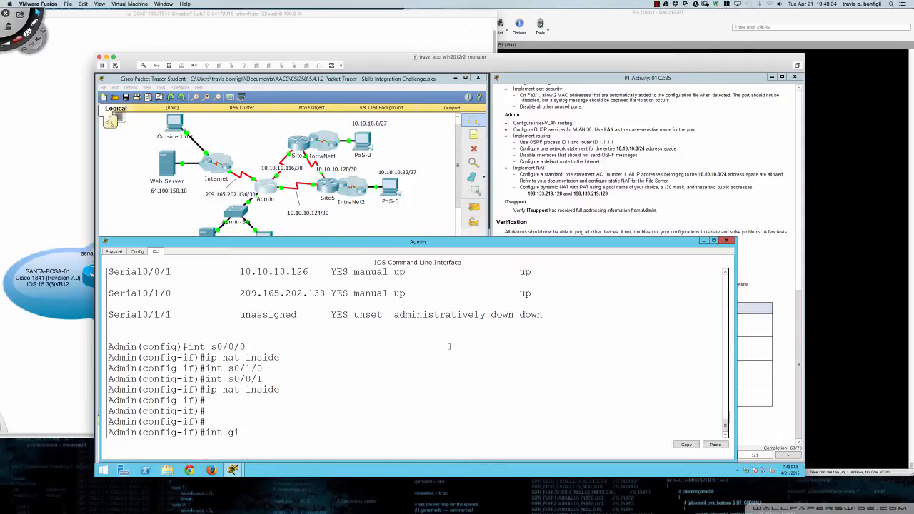
{"action": "key", "text": "BackSpace"}
{"action": "key", "text": "BackSpace"}
{"action": "type", "text": "/0.15"}
{"action": "key", "text": "Return"}
{"action": "type", "text": "ip nat inside"}
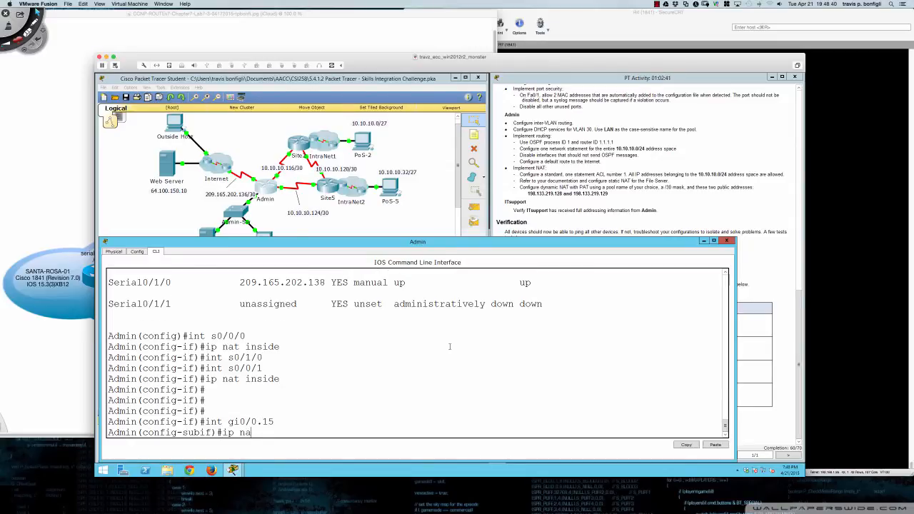
{"action": "key", "text": "Return"}
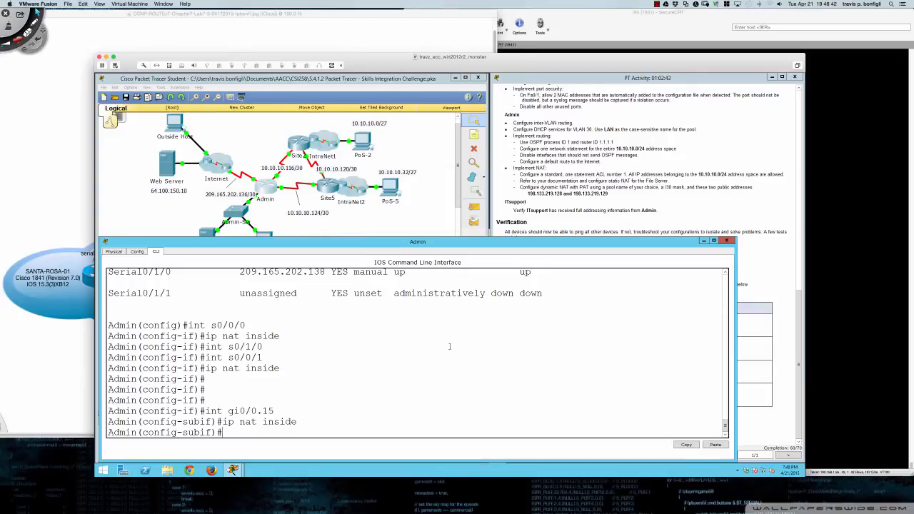
{"action": "key", "text": "Up"}
{"action": "key", "text": "Up"}
{"action": "key", "text": "BackSpace"}
{"action": "key", "text": "BackSpace"}
{"action": "type", "text": "30"}
{"action": "key", "text": "Return"}
- Apply 'ip nat inside' to subinterfaces gi0/0.45 and gi0/0.60
{"action": "key", "text": "Up"}
{"action": "key", "text": "Up"}
{"action": "key", "text": "Return"}
{"action": "key", "text": "Up"}
{"action": "key", "text": "Up"}
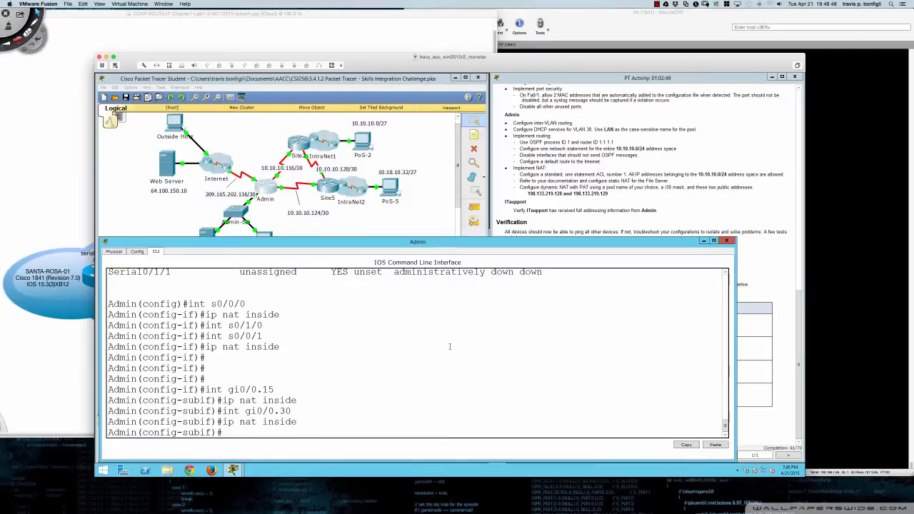
{"action": "key", "text": "BackSpace"}
{"action": "key", "text": "BackSpace"}
{"action": "type", "text": "45"}
{"action": "key", "text": "Return"}
{"action": "key", "text": "Up"}
{"action": "key", "text": "Up"}
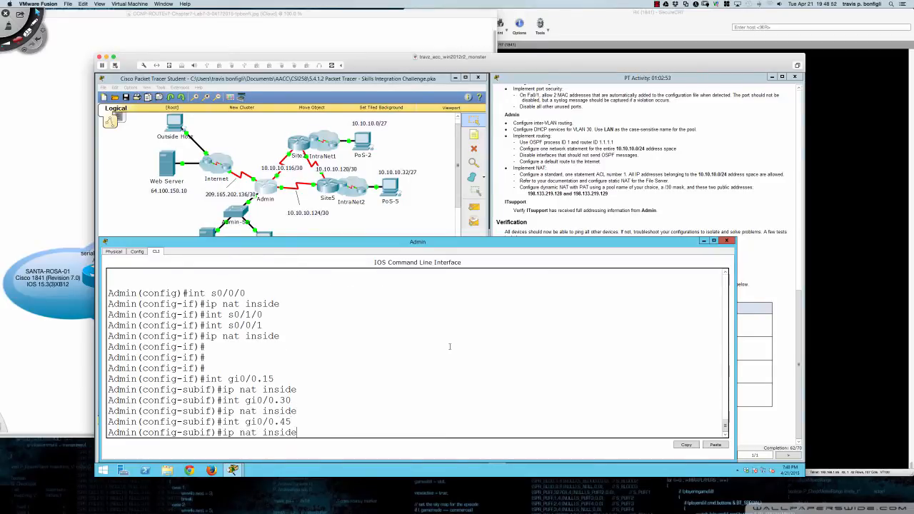
{"action": "key", "text": "Return"}
{"action": "key", "text": "Up"}
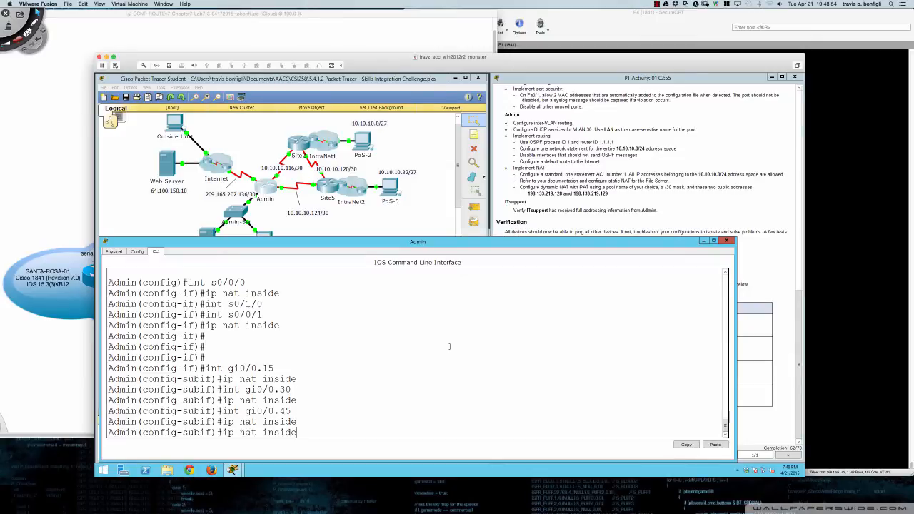
{"action": "key", "text": "Up"}
{"action": "key", "text": "BackSpace"}
{"action": "key", "text": "BackSpace"}
{"action": "type", "text": "60"}
{"action": "key", "text": "Return"}
{"action": "key", "text": "Up"}
{"action": "key", "text": "Up"}
{"action": "key", "text": "Return"}
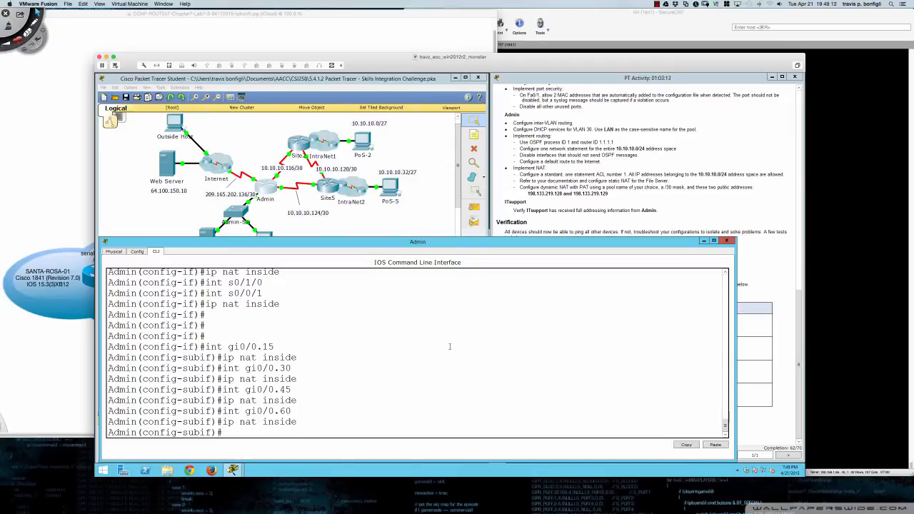
- Leave configuration mode with 'end'
{"action": "key", "text": "Return"}
{"action": "key", "text": "Return"}
{"action": "key", "text": "Return"}
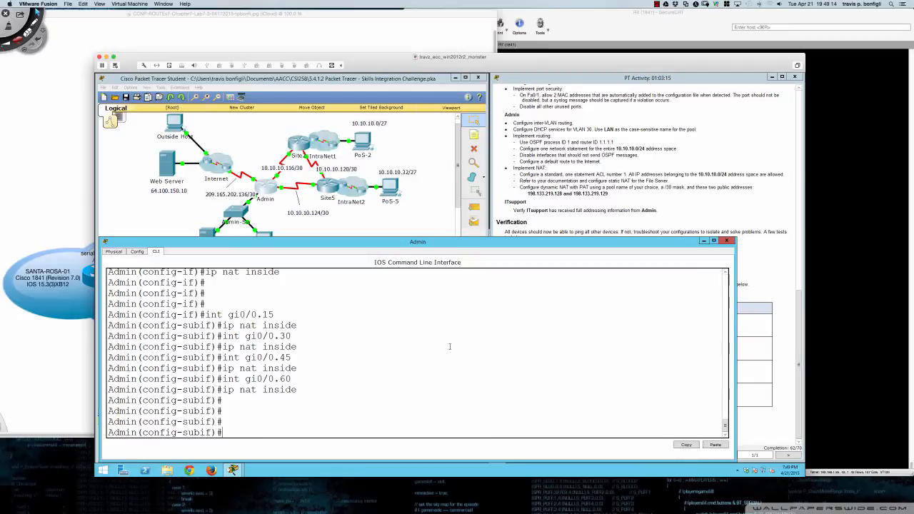
{"action": "type", "text": "end"}
{"action": "key", "text": "Return"}
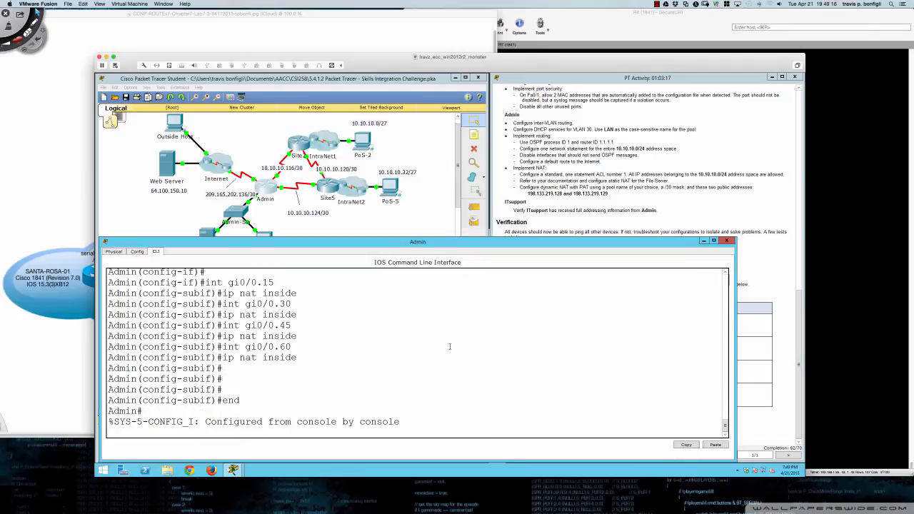
{"action": "key", "text": "Return"}
{"action": "key", "text": "Return"}
{"action": "key", "text": "Return"}
{"action": "key", "text": "Return"}
{"action": "key", "text": "Return"}
{"action": "key", "text": "Return"}
{"action": "key", "text": "Return"}
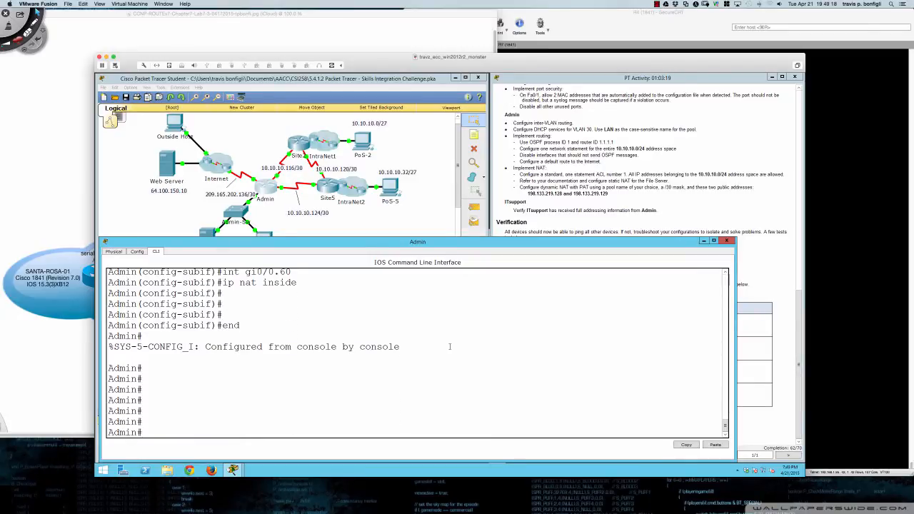
- Switch the ITsupport PC's IP Configuration to DHCP, receiving 10.10.10.194 with gateway 10.10.10.193
{"action": "left_click", "coordinate": [683, 229]}
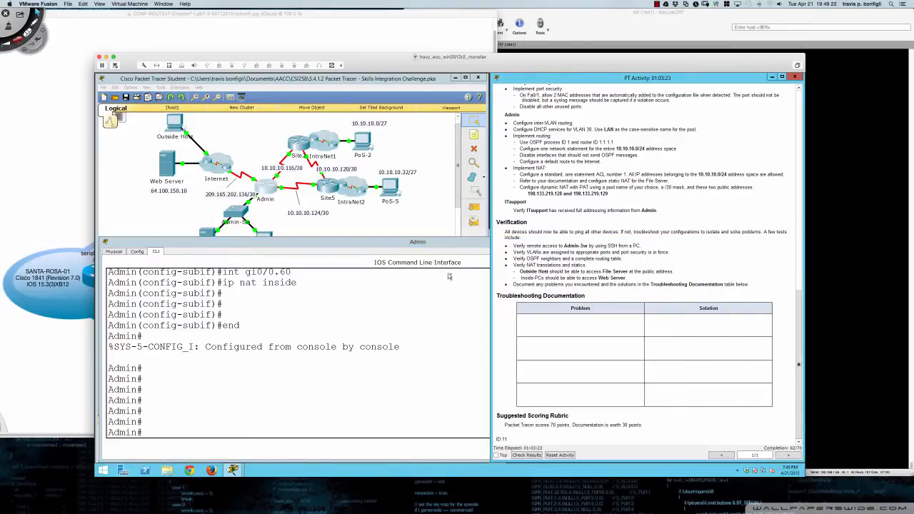
{"action": "left_click", "coordinate": [326, 229]}
{"action": "left_click", "coordinate": [266, 244]}
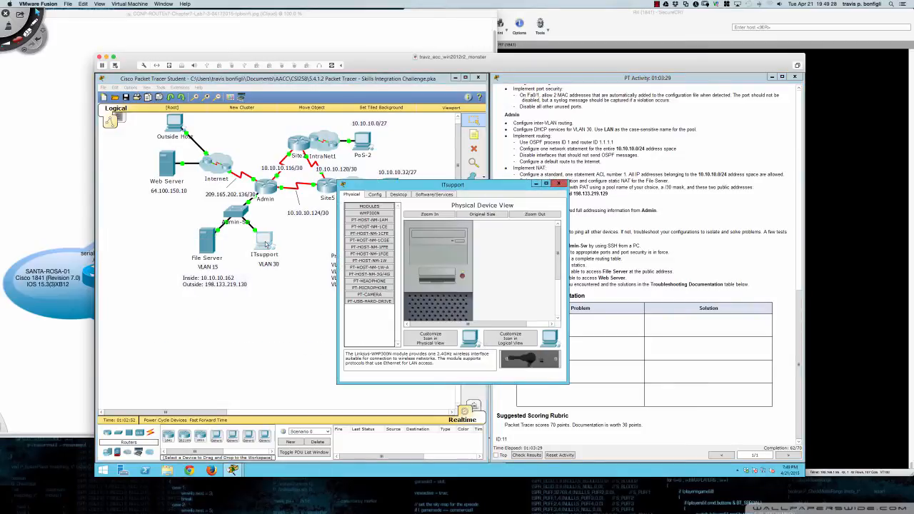
{"action": "left_click_drag", "start_coordinate": [398, 189], "coordinate": [350, 261]}
{"action": "left_click", "coordinate": [330, 274]}
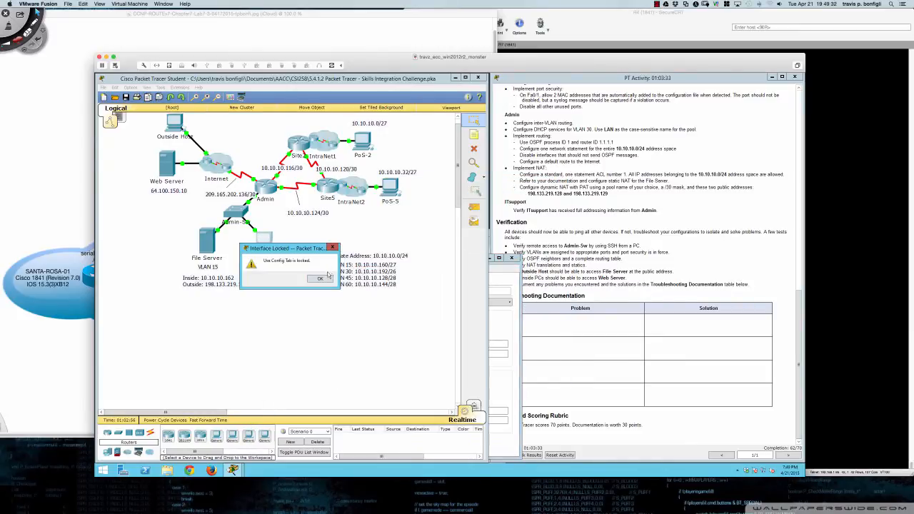
{"action": "left_click", "coordinate": [321, 278]}
{"action": "left_click", "coordinate": [270, 243]}
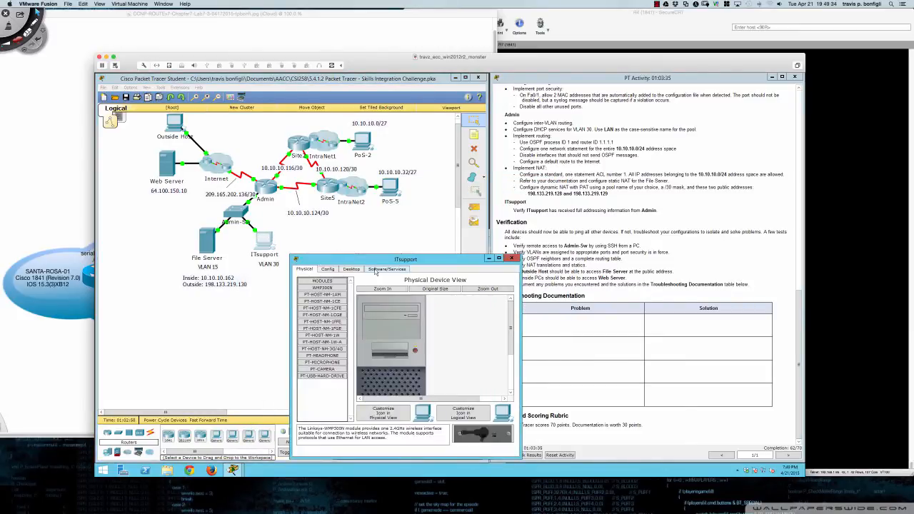
{"action": "left_click", "coordinate": [350, 270]}
{"action": "left_click", "coordinate": [316, 295]}
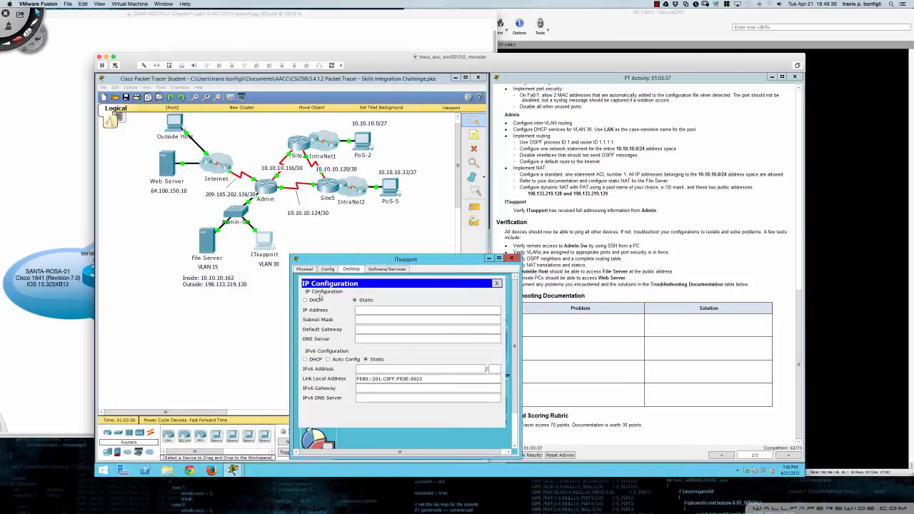
{"action": "left_click", "coordinate": [306, 300]}
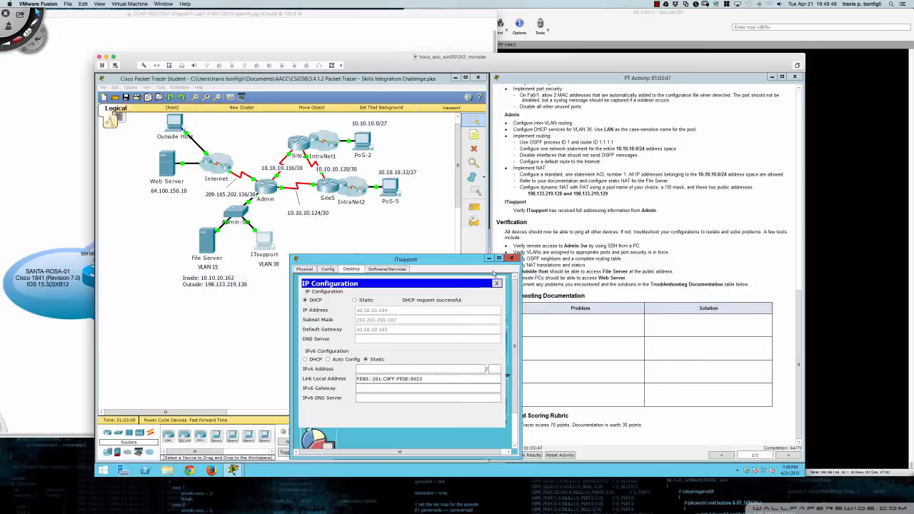
{"action": "left_click", "coordinate": [511, 259]}
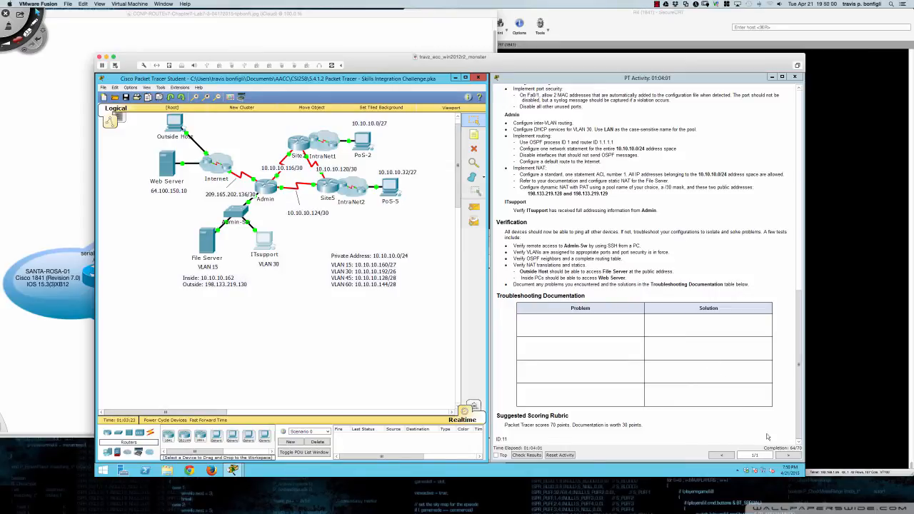
- Scroll the 64/70 assessment items to find misses: OSPF passive Gi0/0, Serial0/1/0 NAT, VTY settings
{"action": "left_click", "coordinate": [528, 455]}
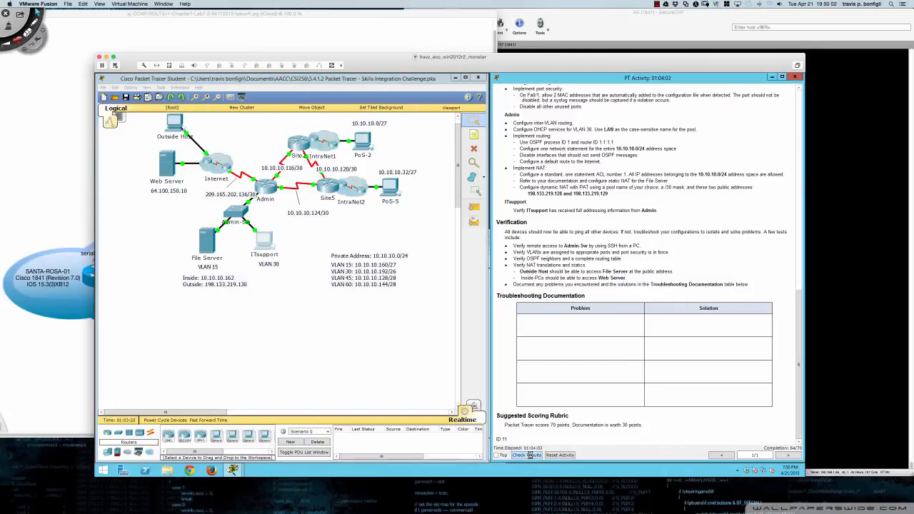
{"action": "left_click", "coordinate": [170, 126]}
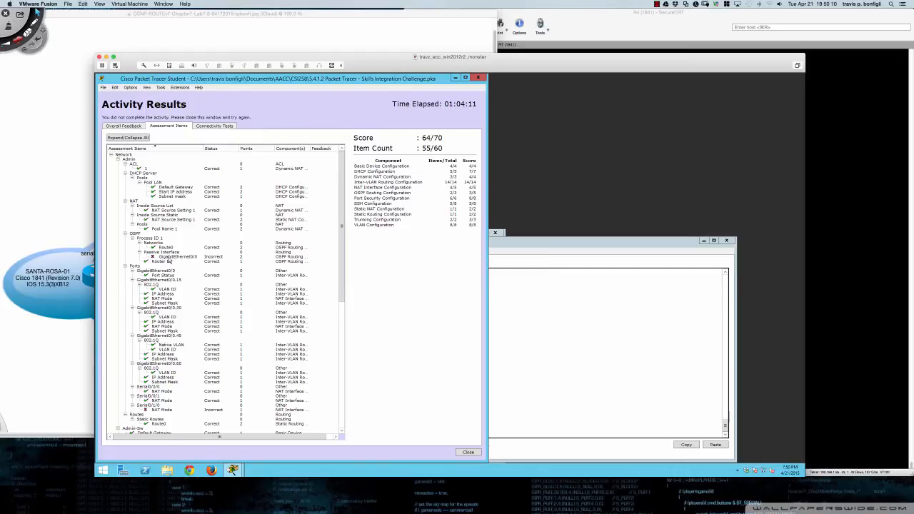
{"action": "scroll", "coordinate": [169, 261], "scroll_direction": "down", "scroll_amount": 3}
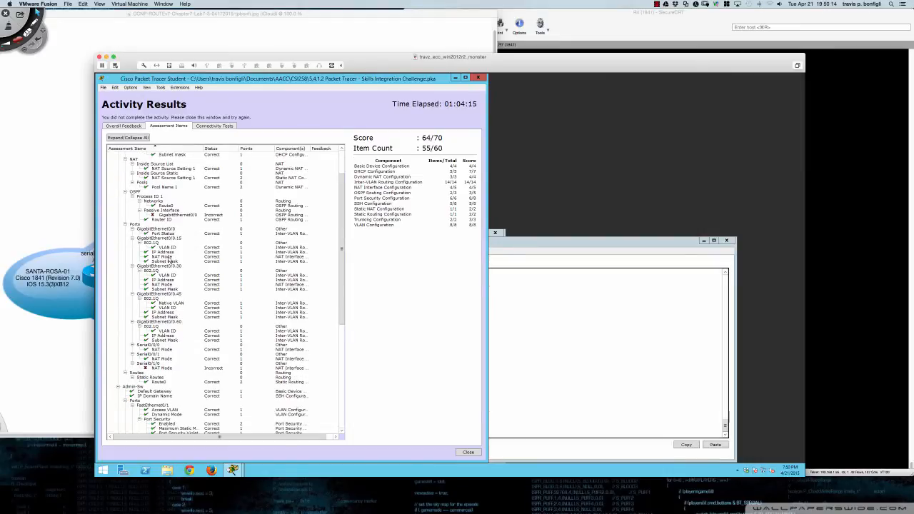
{"action": "scroll", "coordinate": [169, 262], "scroll_direction": "down", "scroll_amount": 1}
{"action": "scroll", "coordinate": [169, 261], "scroll_direction": "down", "scroll_amount": 1}
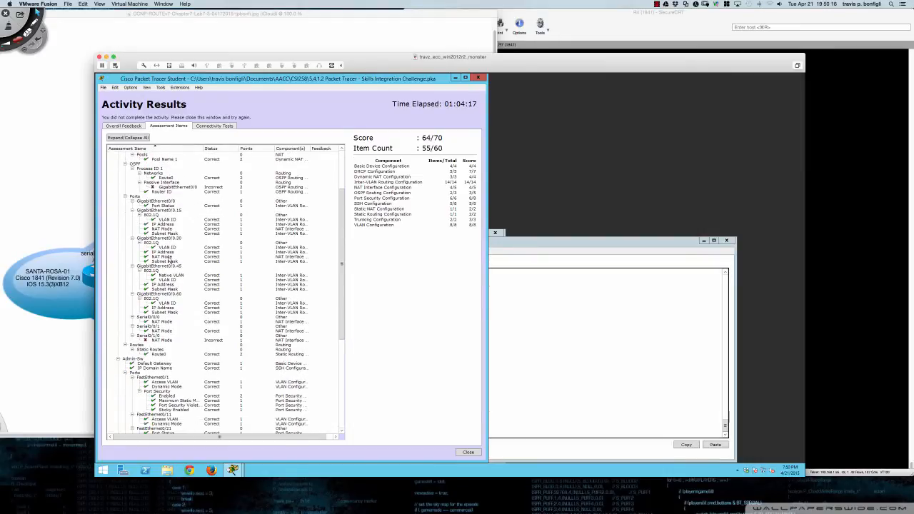
{"action": "scroll", "coordinate": [170, 261], "scroll_direction": "down", "scroll_amount": 8}
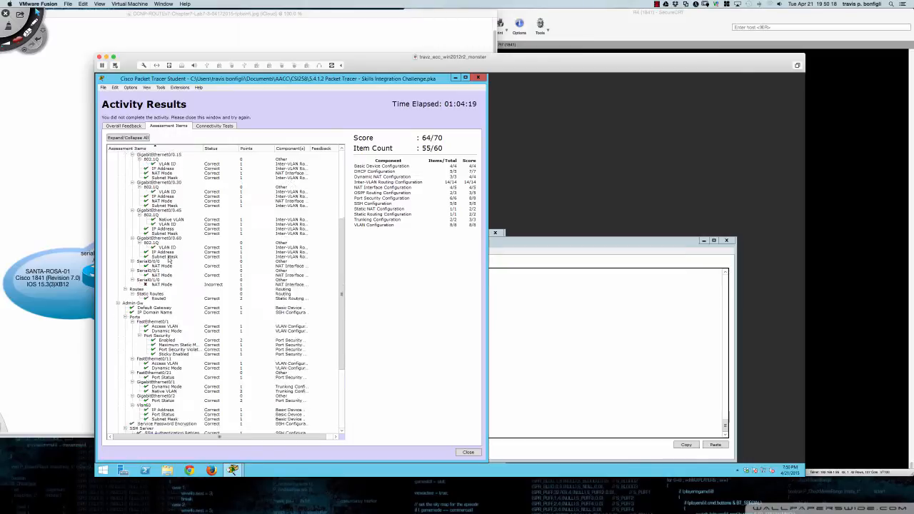
{"action": "scroll", "coordinate": [170, 260], "scroll_direction": "down", "scroll_amount": 2}
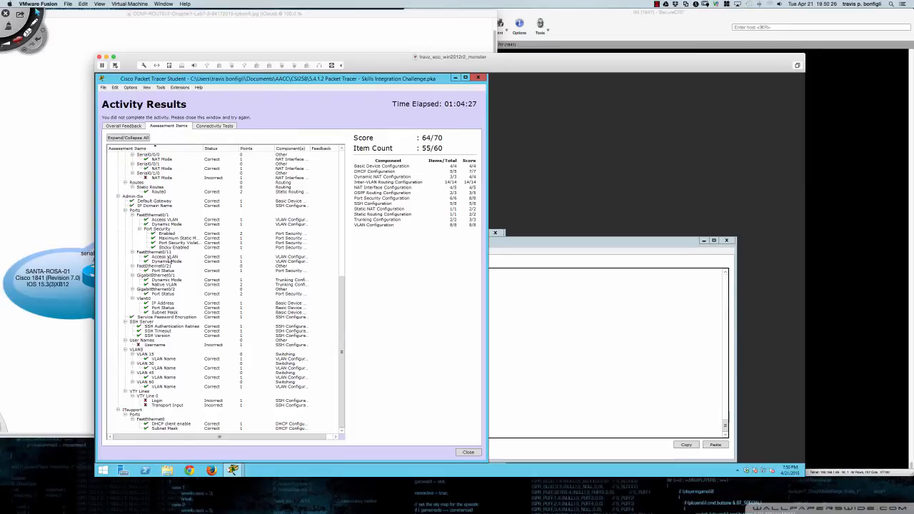
{"action": "scroll", "coordinate": [169, 259], "scroll_direction": "up", "scroll_amount": 12}
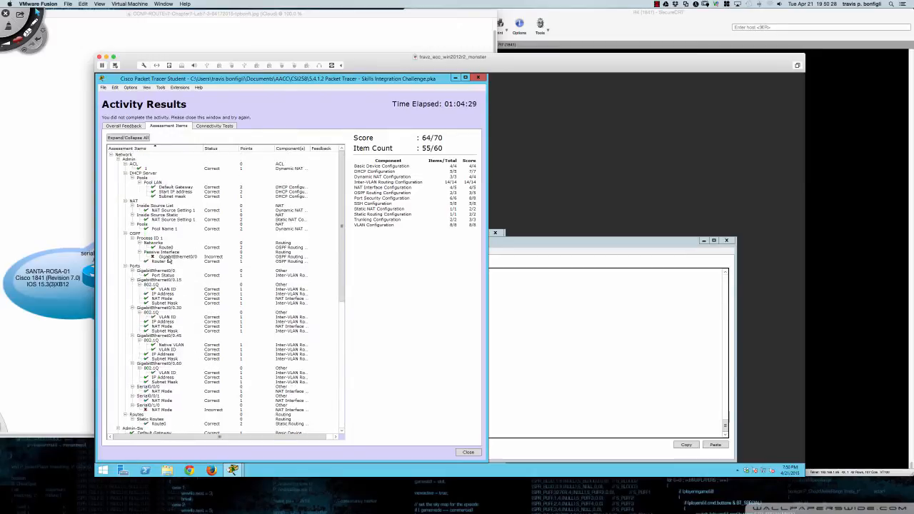
{"action": "left_click", "coordinate": [478, 78]}
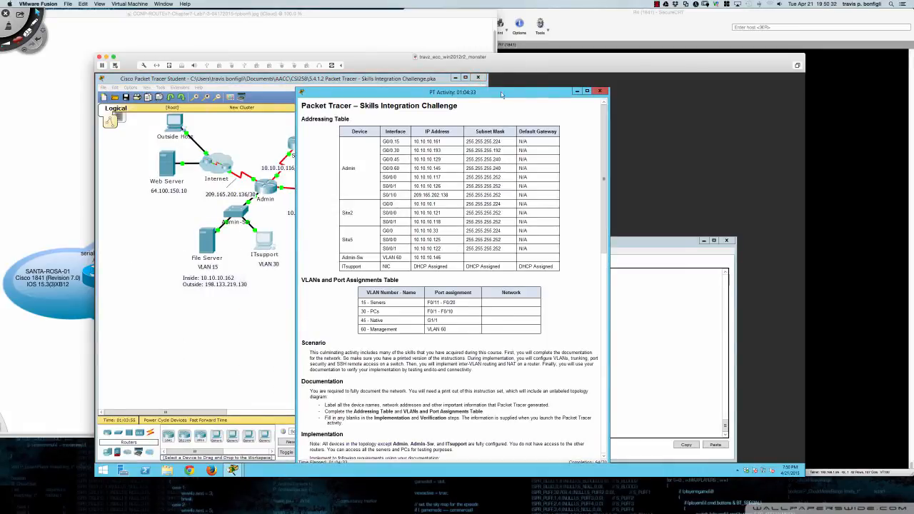
- On Admin-Sw, enter privileged and global configuration, then configure VTY lines 0–15
{"action": "left_click_drag", "start_coordinate": [503, 92], "coordinate": [697, 78]}
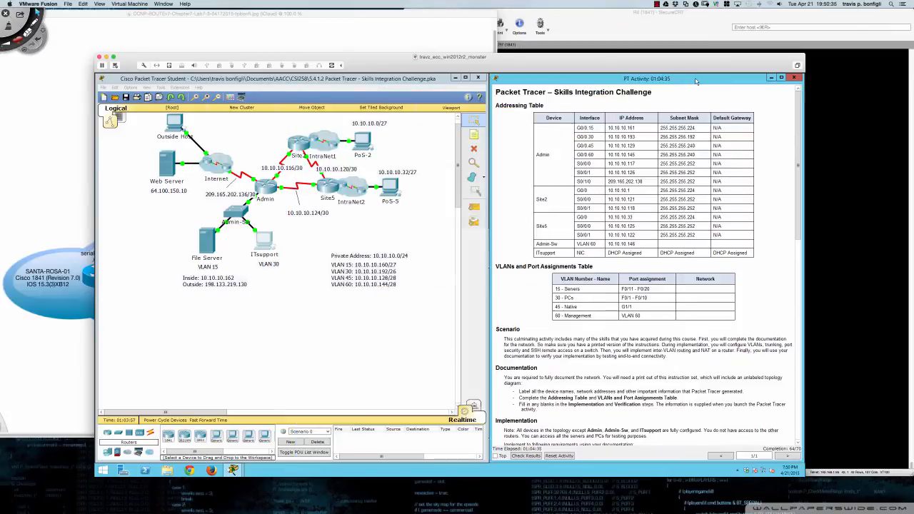
{"action": "left_click", "coordinate": [236, 215]}
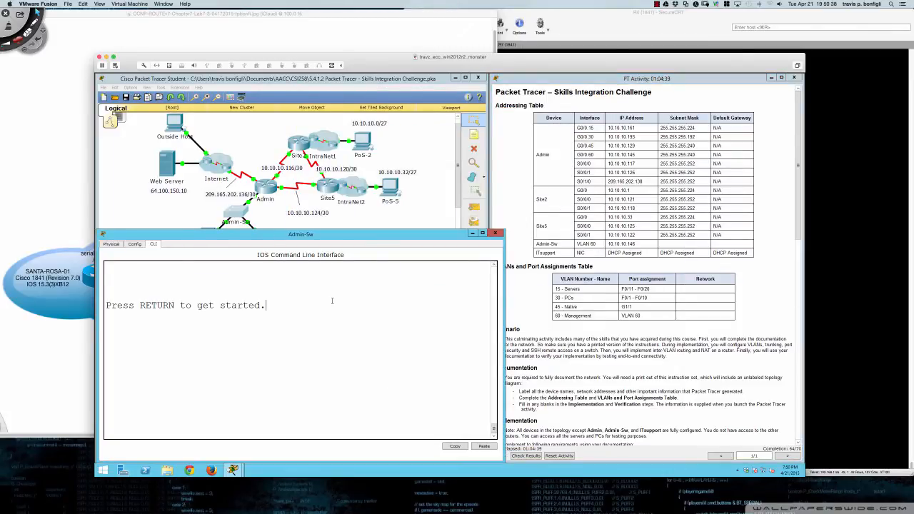
{"action": "key", "text": "Return"}
{"action": "key", "text": "Return"}
{"action": "key", "text": "Return"}
{"action": "type", "text": "en"}
{"action": "key", "text": "Return"}
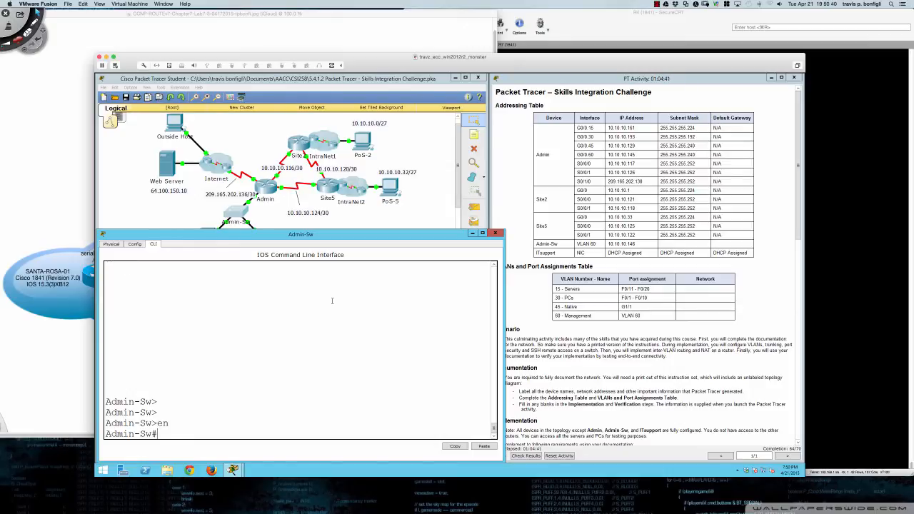
{"action": "type", "text": "conf t"}
{"action": "key", "text": "Return"}
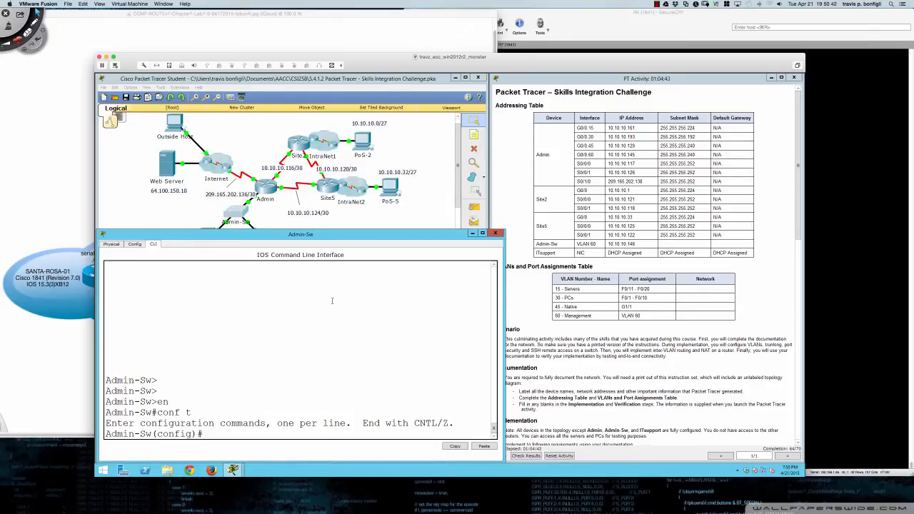
{"action": "type", "text": "line vty 0 15"}
{"action": "key", "text": "Return"}
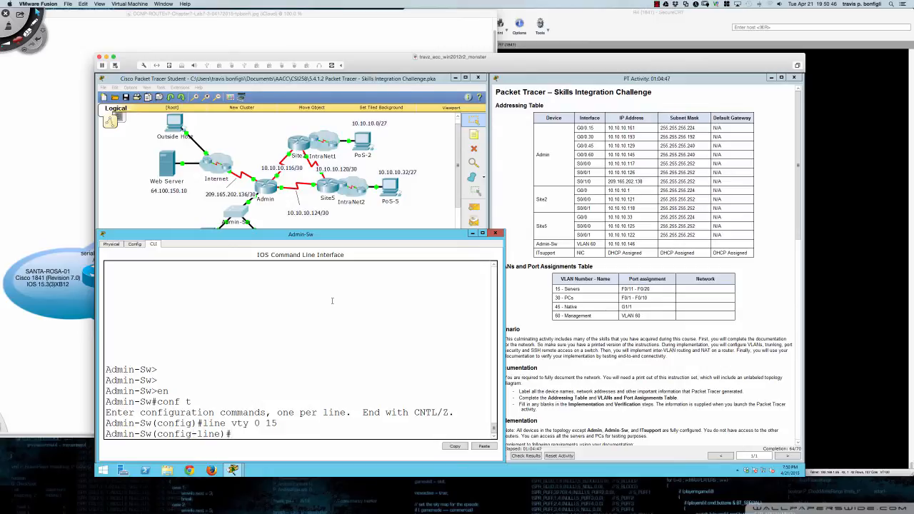
- Set the VTY lines to 'transport input ssh' and 'login local'
{"action": "type", "text": "trans"}
{"action": "key", "text": "Tab"}
{"action": "type", "text": "inpu"}
{"action": "type", "text": "ssh"}
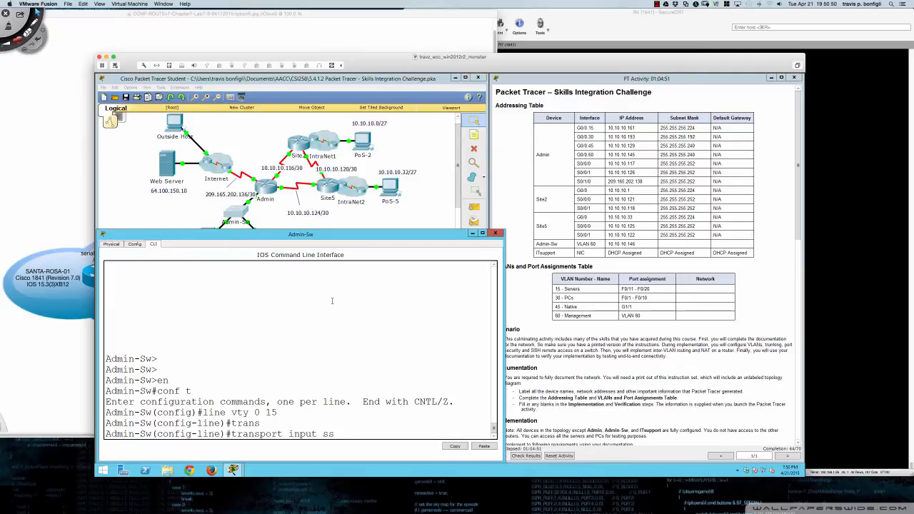
{"action": "key", "text": "Return"}
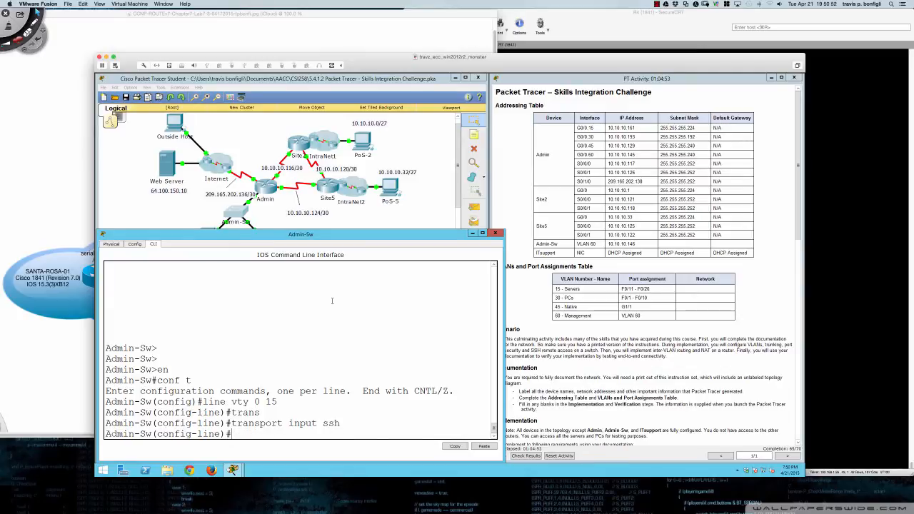
{"action": "type", "text": "login local"}
{"action": "key", "text": "Return"}
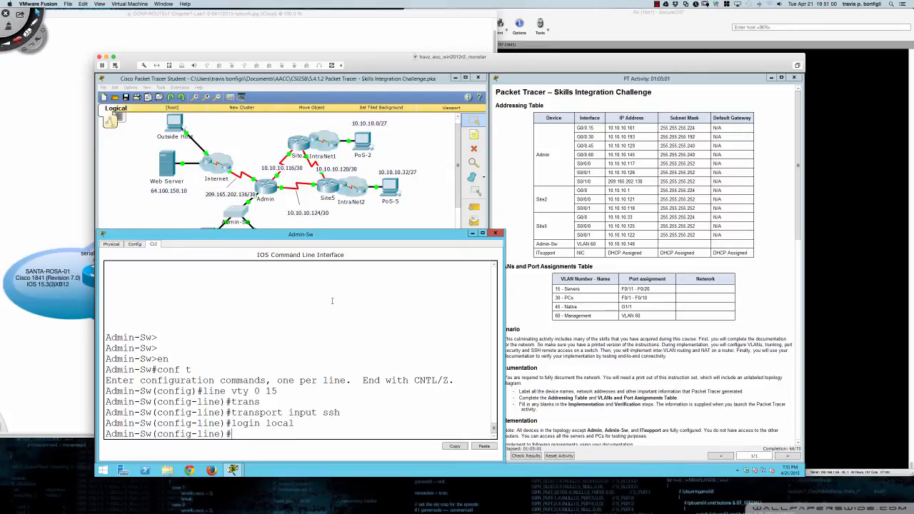
{"action": "key", "text": "Return"}
{"action": "key", "text": "Return"}
{"action": "key", "text": "Return"}
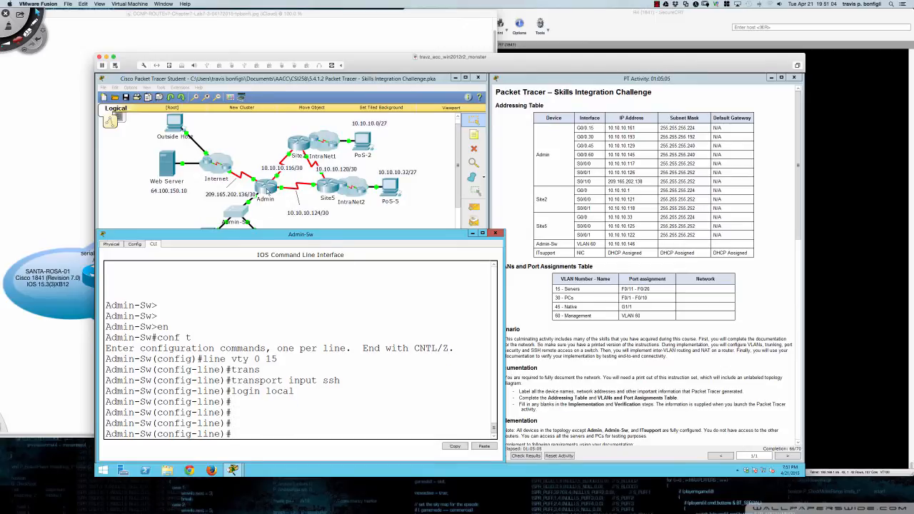
{"action": "left_click", "coordinate": [268, 190]}
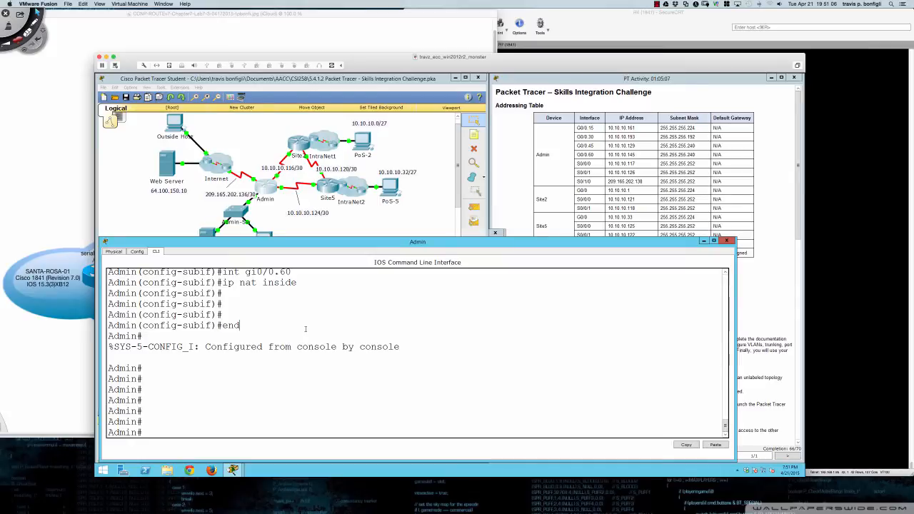
- Enter global configuration on Admin and select interface GigabitEthernet0/0
{"action": "key", "text": "Return"}
{"action": "key", "text": "Return"}
{"action": "type", "text": "conf t"}
{"action": "key", "text": "Return"}
{"action": "type", "text": "in"}
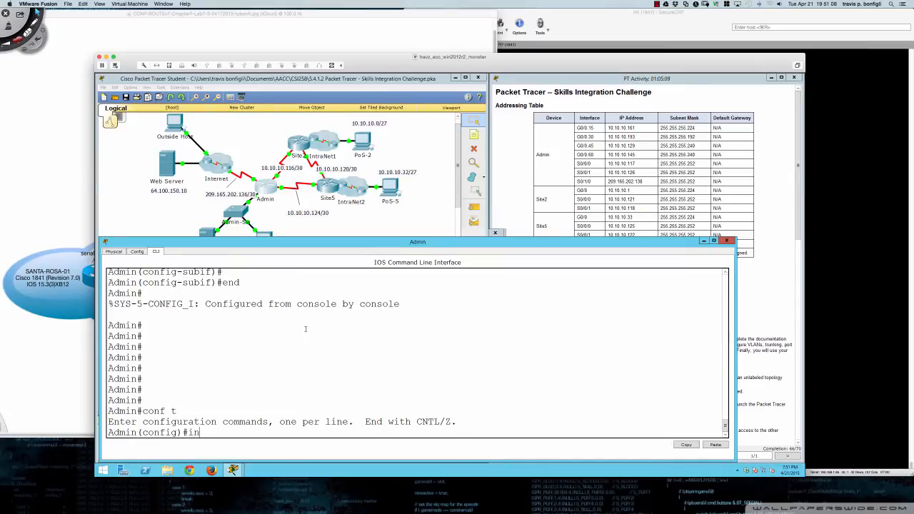
{"action": "type", "text": "t g0/0"}
{"action": "key", "text": "Return"}
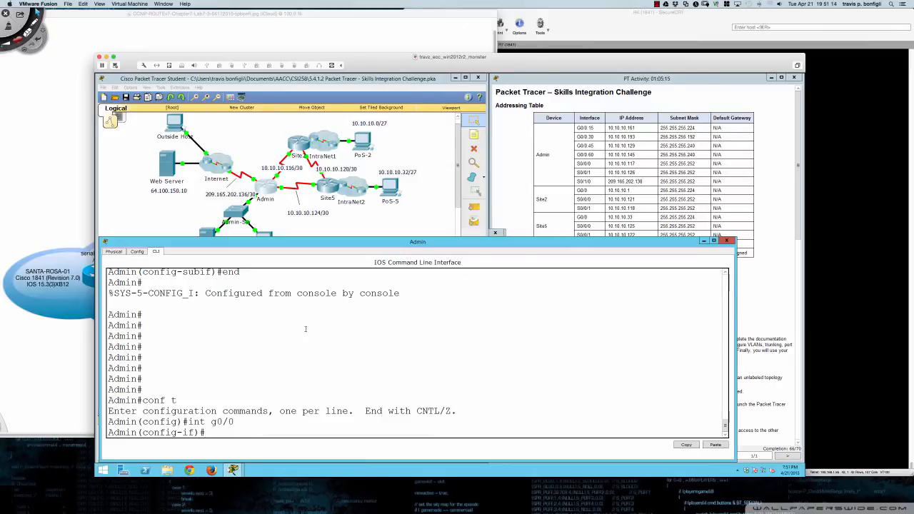
- Under 'router ospf 1', add 'passive-interface gi0/0'
{"action": "type", "text": "router ospf 1"}
{"action": "key", "text": "Return"}
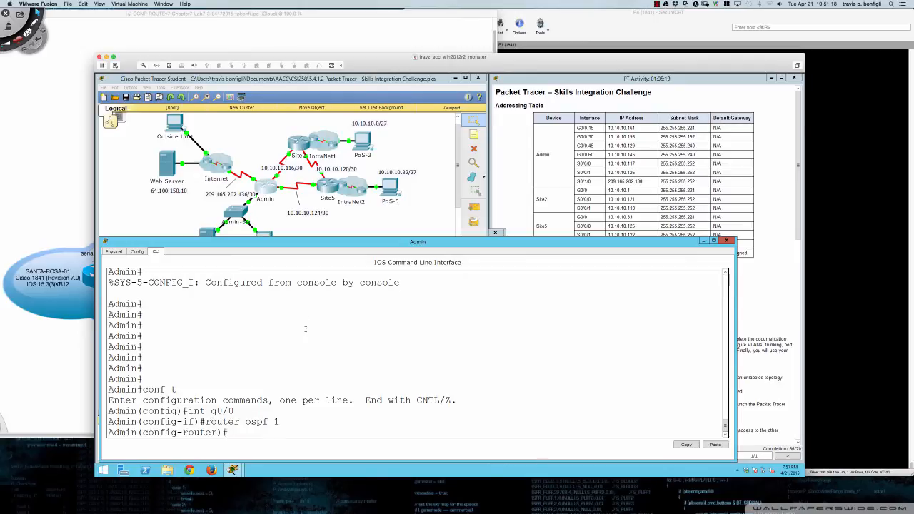
{"action": "type", "text": "pas"}
{"action": "key", "text": "Tab"}
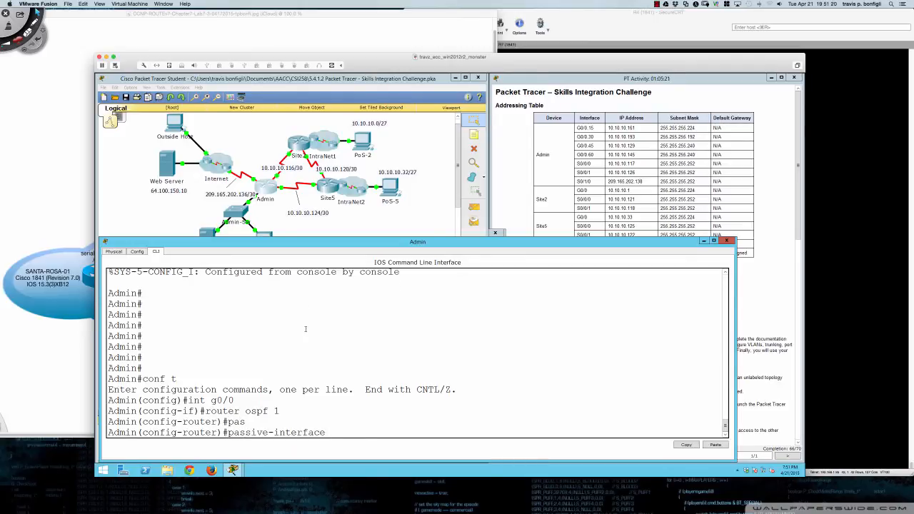
{"action": "type", "text": "gi0/0"}
{"action": "key", "text": "Return"}
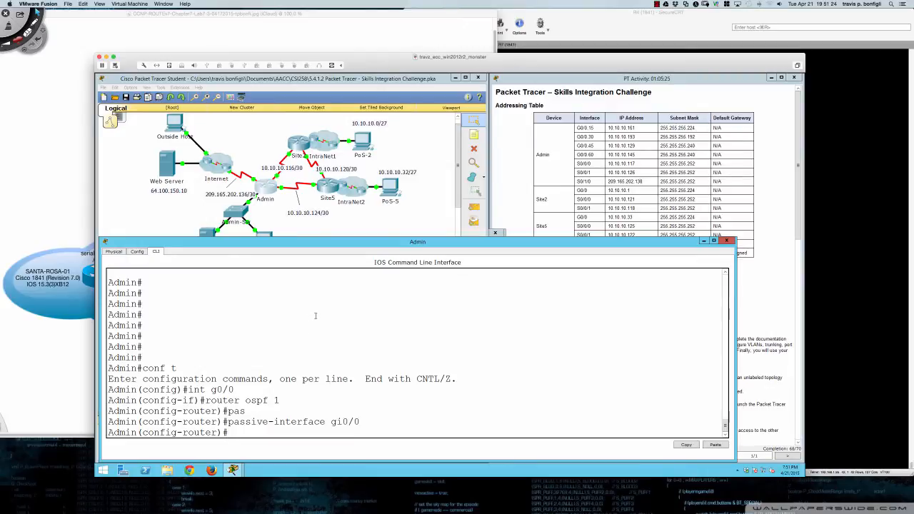
{"action": "left_click", "coordinate": [520, 221]}
- Review the 68/70 assessment items, close the results, and move the instructions window right
{"action": "left_click", "coordinate": [525, 457]}
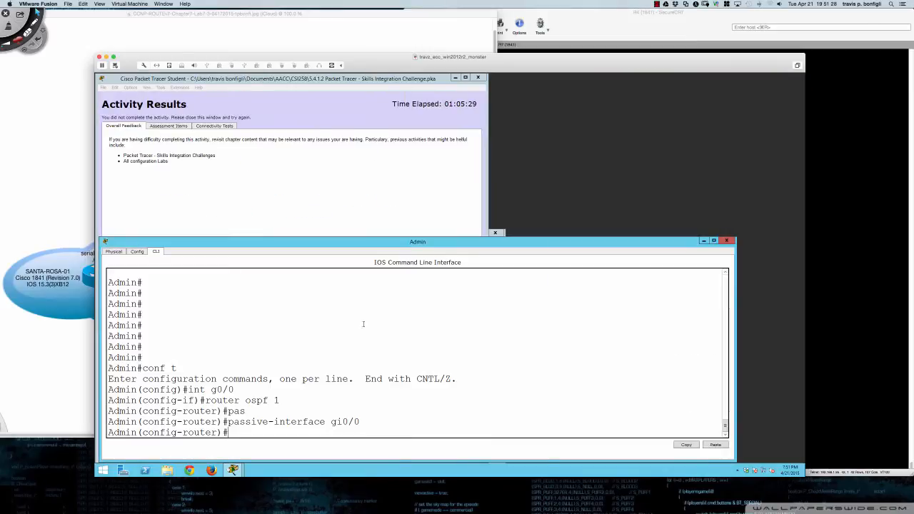
{"action": "left_click", "coordinate": [242, 195]}
{"action": "left_click", "coordinate": [179, 128]}
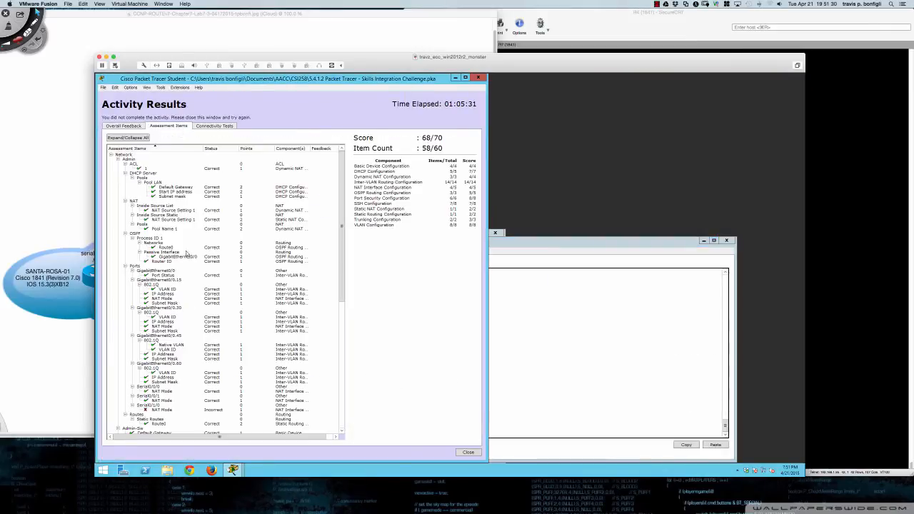
{"action": "scroll", "coordinate": [167, 300], "scroll_direction": "down", "scroll_amount": 5}
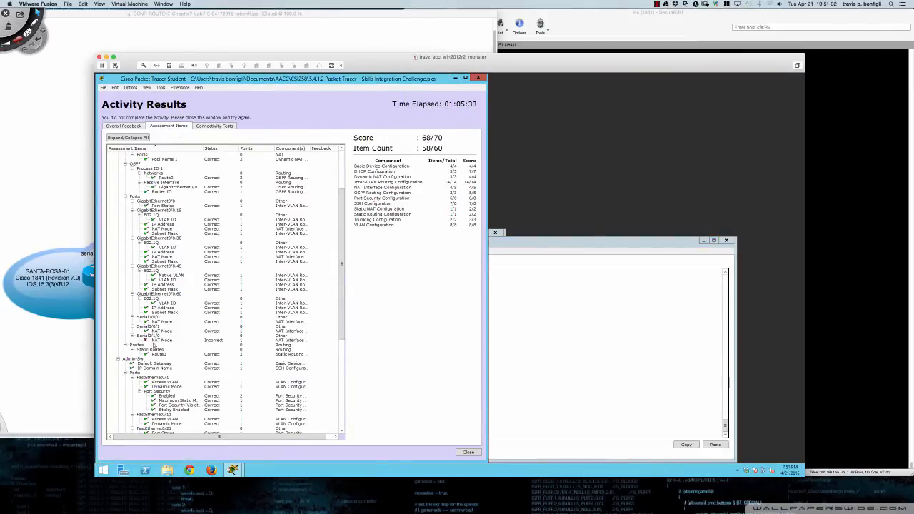
{"action": "scroll", "coordinate": [152, 346], "scroll_direction": "up", "scroll_amount": 5}
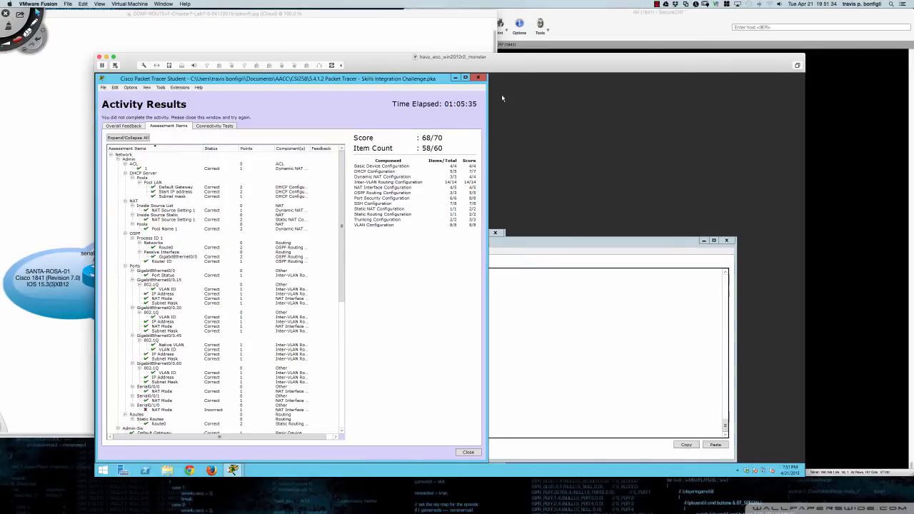
{"action": "left_click", "coordinate": [478, 77]}
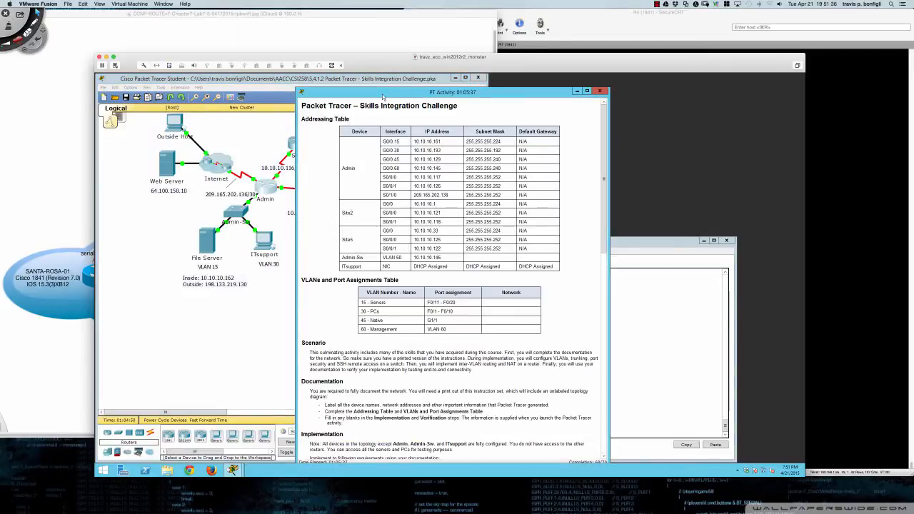
{"action": "left_click_drag", "start_coordinate": [498, 91], "coordinate": [579, 83]}
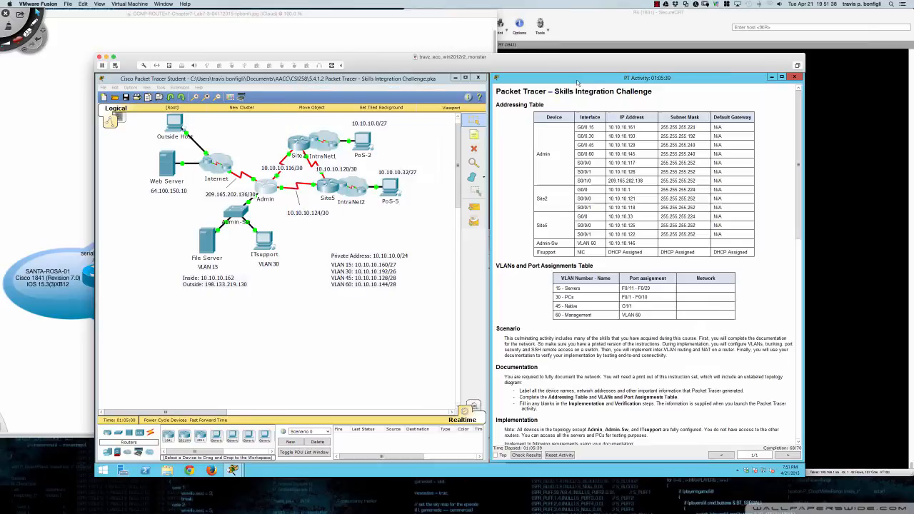
- Page through Admin's running config with 'do sh run', then start 'int s0/1/0'
{"action": "left_click", "coordinate": [275, 188]}
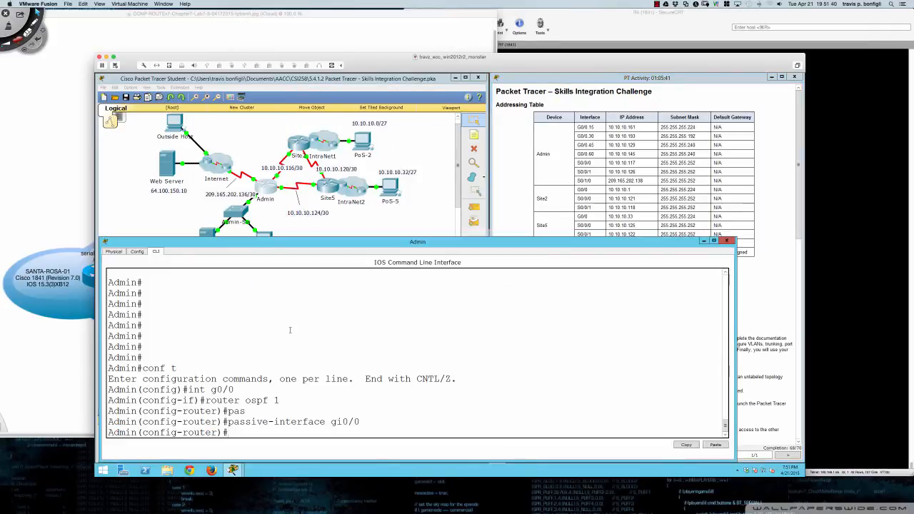
{"action": "type", "text": "do sh run"}
{"action": "key", "text": "Return"}
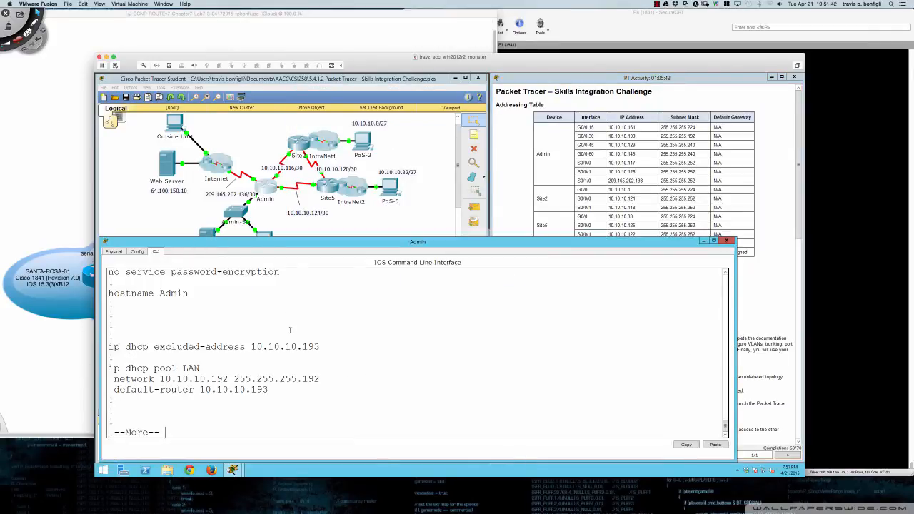
{"action": "key", "text": "space"}
{"action": "key", "text": "space"}
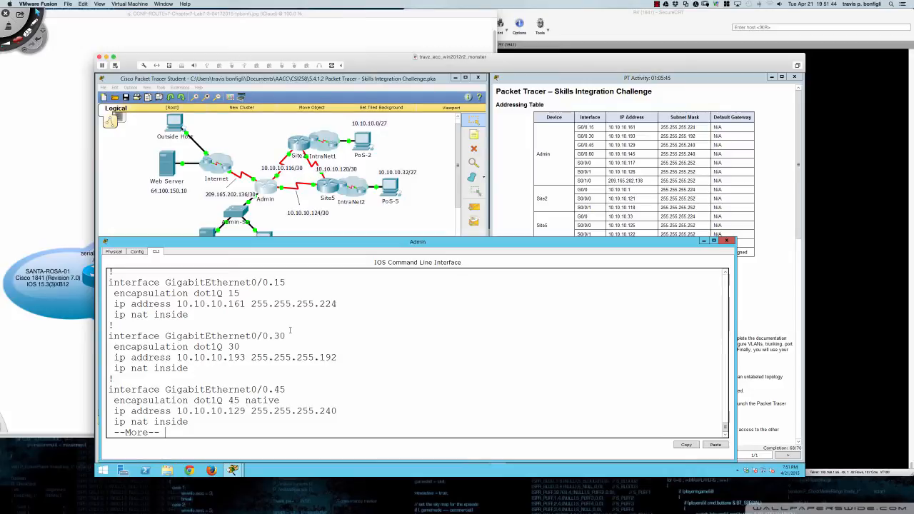
{"action": "key", "text": "space"}
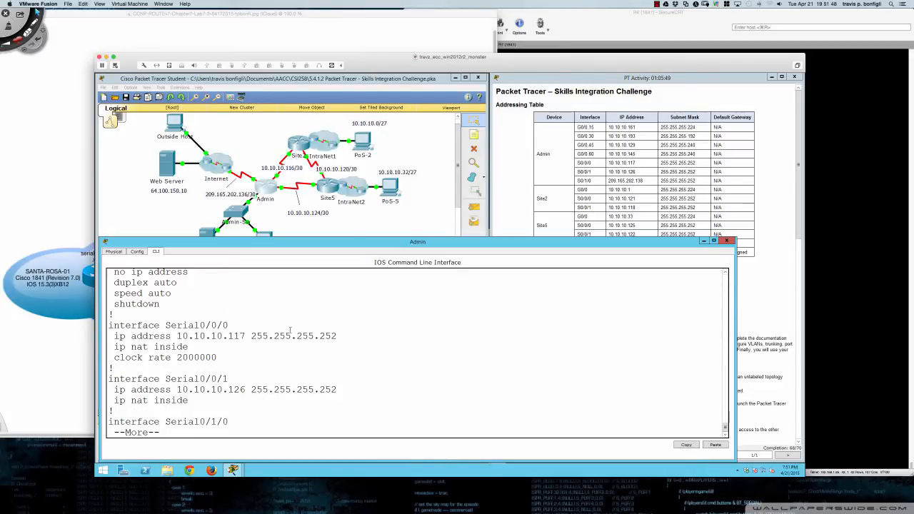
{"action": "key", "text": "Return"}
{"action": "key", "text": "Return"}
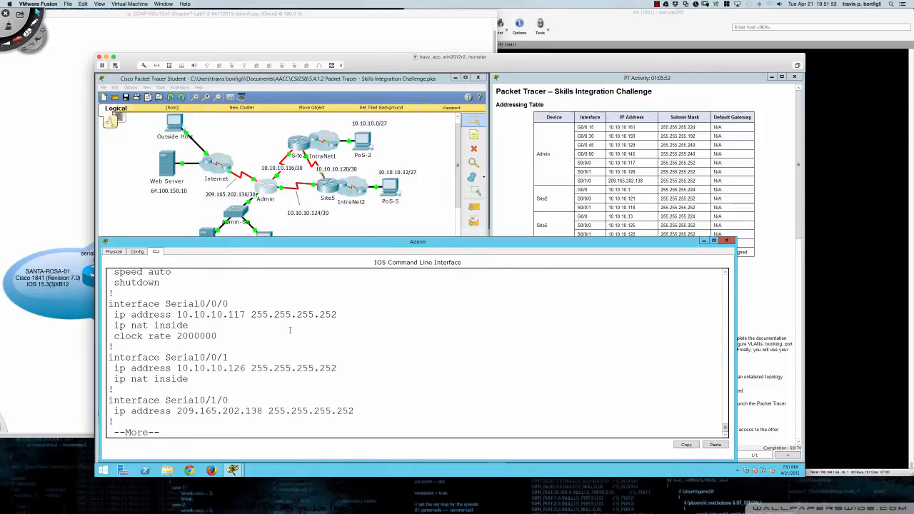
{"action": "key", "text": "q"}
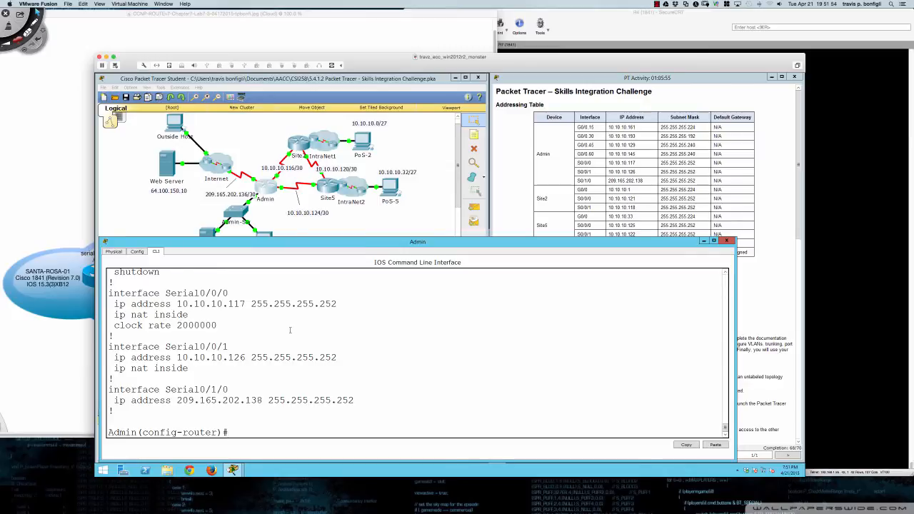
{"action": "type", "text": "int s0/1/0"}
- Set 'ip nat outside' on Serial0/1/0, exit configuration, and save with 'wri mem'
{"action": "key", "text": "Return"}
{"action": "type", "text": "ip nat outside"}
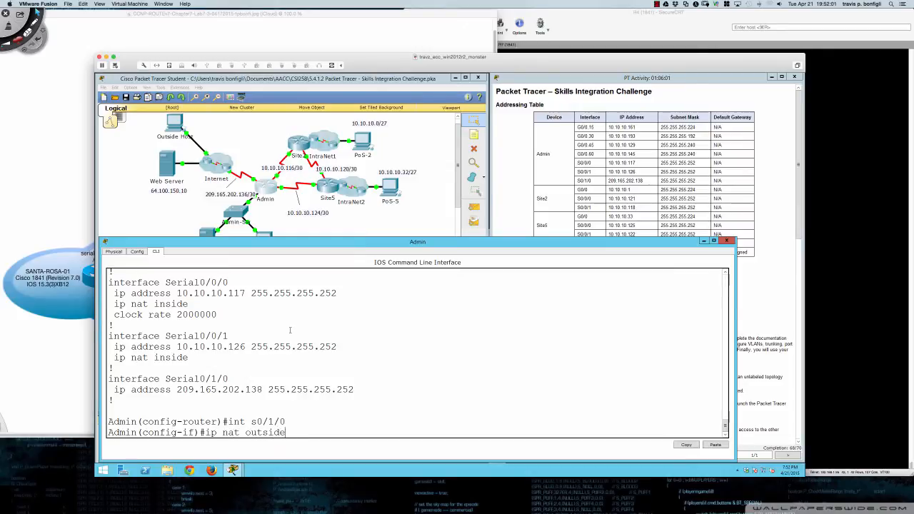
{"action": "key", "text": "Return"}
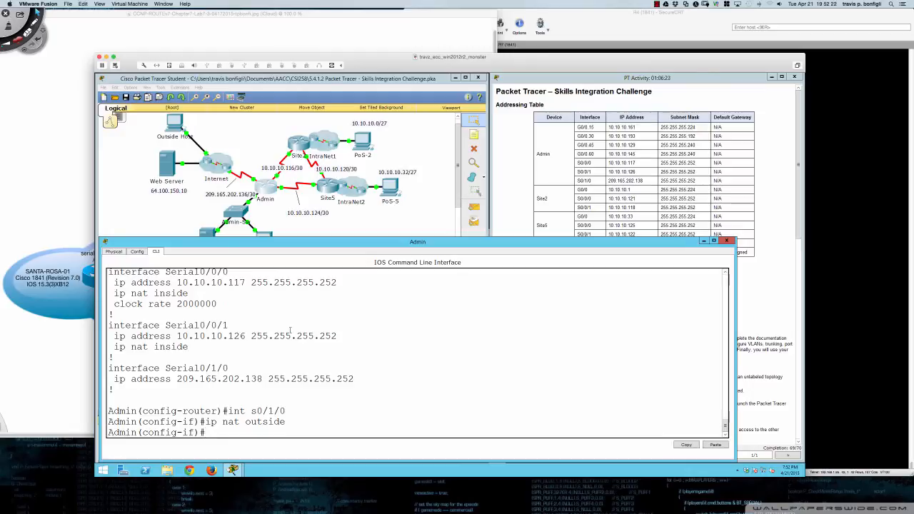
{"action": "key", "text": "Return"}
{"action": "key", "text": "Return"}
{"action": "key", "text": "Return"}
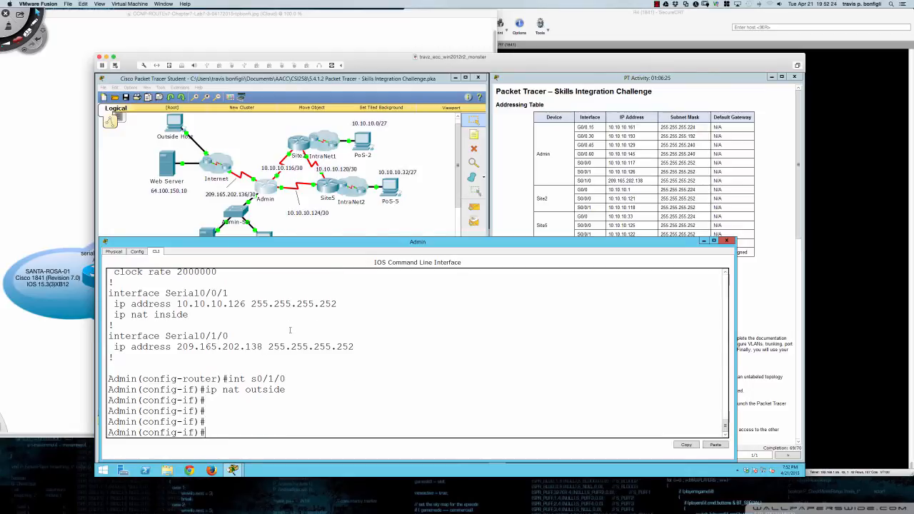
{"action": "type", "text": "end"}
{"action": "key", "text": "Return"}
{"action": "key", "text": "Return"}
{"action": "key", "text": "Return"}
{"action": "key", "text": "Return"}
{"action": "type", "text": "wri mem"}
{"action": "key", "text": "Return"}
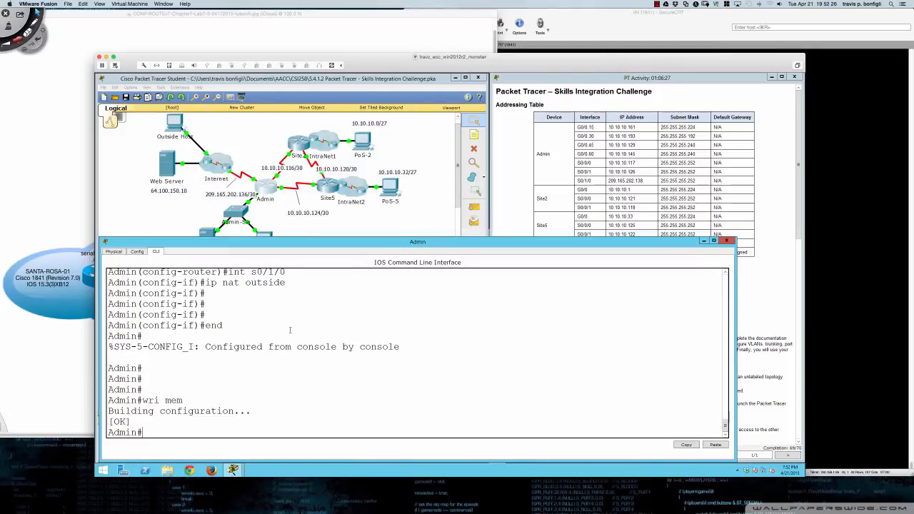
{"action": "key", "text": "Return"}
{"action": "key", "text": "Return"}
{"action": "key", "text": "Return"}
{"action": "key", "text": "Return"}
{"action": "key", "text": "Return"}
- Page through the full running configuration with 'sh run'
{"action": "type", "text": "sh run"}
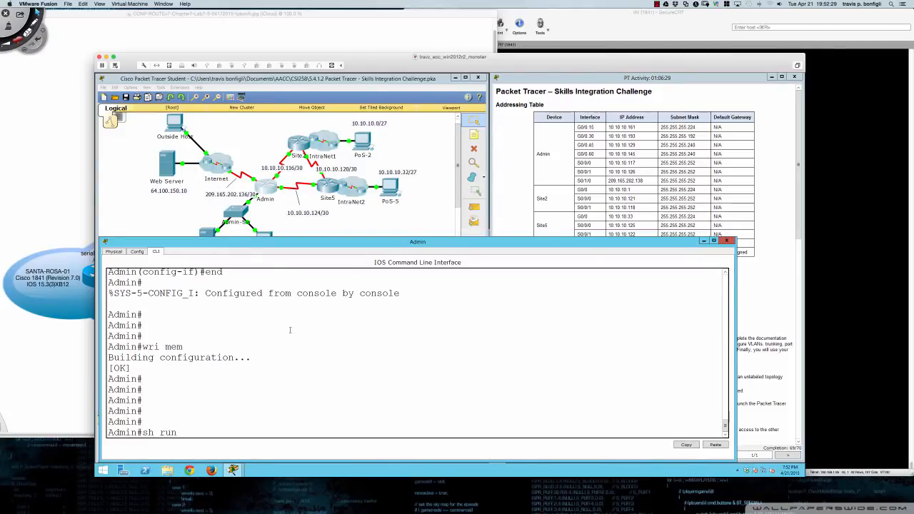
{"action": "key", "text": "Return"}
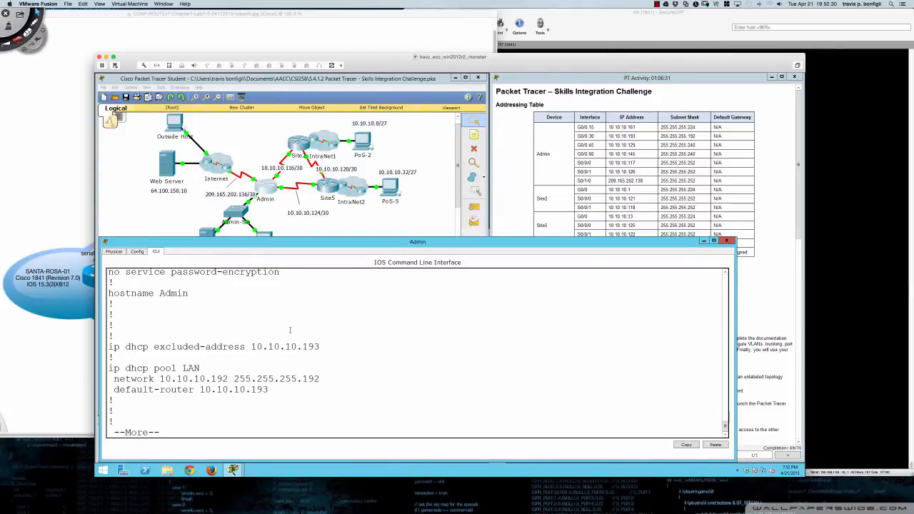
{"action": "key", "text": "space"}
{"action": "scroll", "coordinate": [290, 330], "scroll_direction": "up", "scroll_amount": 10}
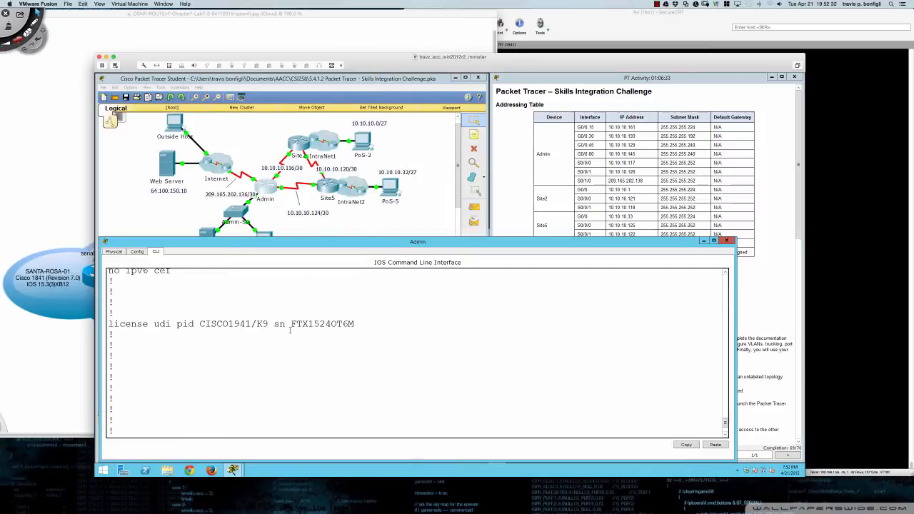
{"action": "scroll", "coordinate": [290, 330], "scroll_direction": "up", "scroll_amount": 5}
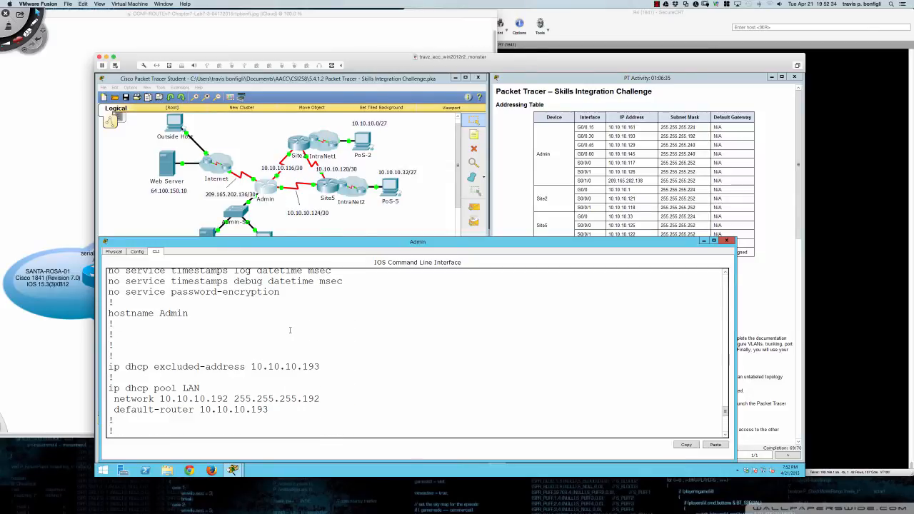
{"action": "scroll", "coordinate": [290, 329], "scroll_direction": "down", "scroll_amount": 15}
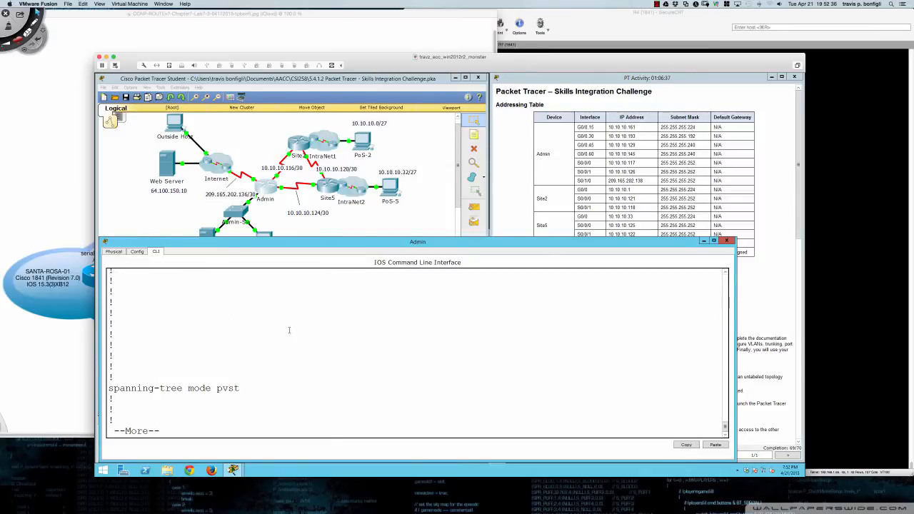
{"action": "key", "text": "Return"}
{"action": "key", "text": "Return"}
{"action": "key", "text": "Return"}
{"action": "key", "text": "Return"}
{"action": "key", "text": "Return"}
{"action": "key", "text": "Return"}
{"action": "key", "text": "Return"}
{"action": "key", "text": "Return"}
{"action": "key", "text": "Return"}
{"action": "key", "text": "Return"}
{"action": "key", "text": "Return"}
{"action": "key", "text": "Return"}
{"action": "key", "text": "Return"}
{"action": "key", "text": "Return"}
{"action": "key", "text": "Return"}
{"action": "key", "text": "Return"}
{"action": "key", "text": "Return"}
{"action": "key", "text": "Return"}
{"action": "key", "text": "Return"}
{"action": "key", "text": "Return"}
{"action": "key", "text": "Return"}
{"action": "key", "text": "Return"}
{"action": "key", "text": "Return"}
{"action": "key", "text": "Return"}
{"action": "key", "text": "Return"}
{"action": "key", "text": "Return"}
{"action": "key", "text": "Return"}
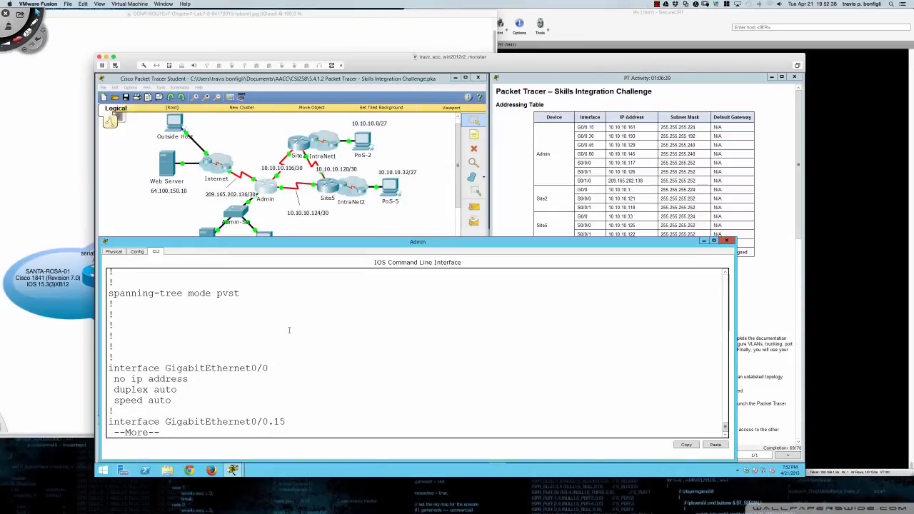
{"action": "key", "text": "space"}
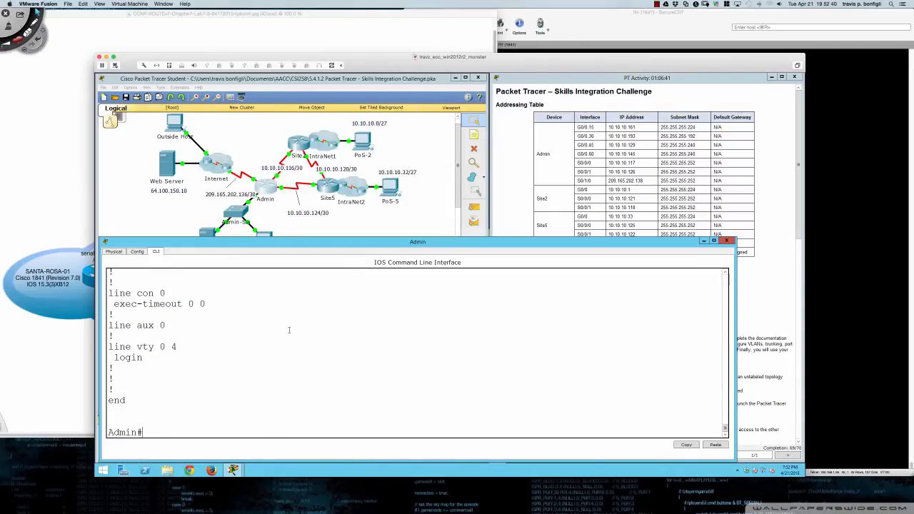
- Widen the Admin-Sw command window and bring the activity instructions forward
{"action": "left_click", "coordinate": [239, 211]}
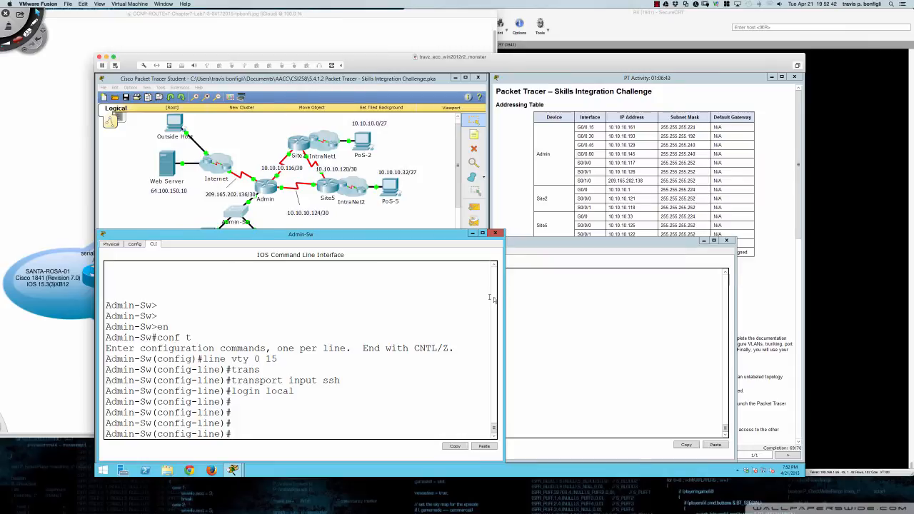
{"action": "left_click_drag", "start_coordinate": [505, 297], "coordinate": [736, 289]}
{"action": "left_click", "coordinate": [732, 194]}
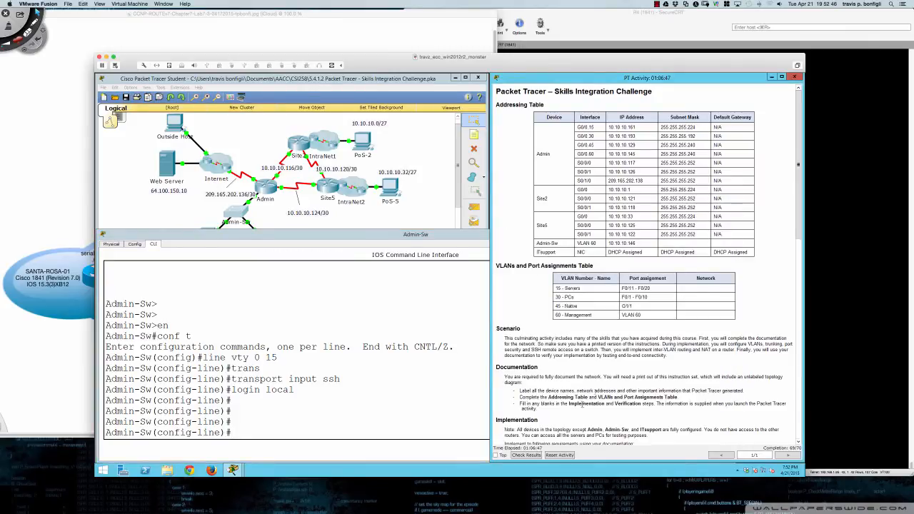
- Check the results: score 69/70, with only the Admin-Sw username assessment item incorrect
{"action": "left_click", "coordinate": [527, 456]}
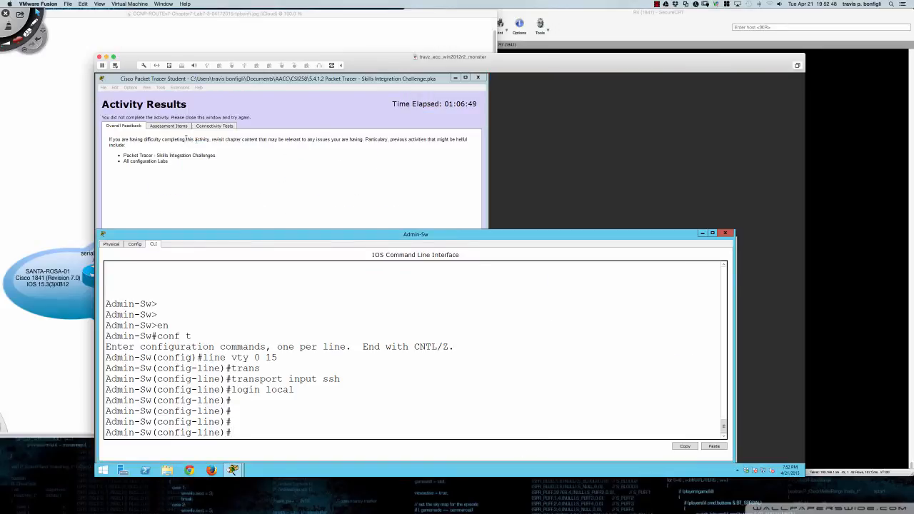
{"action": "left_click", "coordinate": [175, 128]}
{"action": "scroll", "coordinate": [207, 234], "scroll_direction": "down", "scroll_amount": 15}
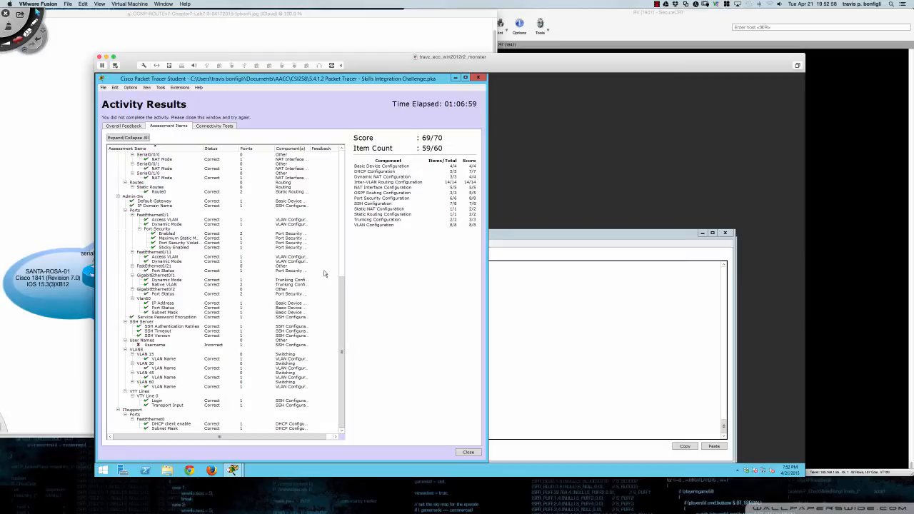
{"action": "left_click_drag", "start_coordinate": [309, 148], "coordinate": [327, 148]}
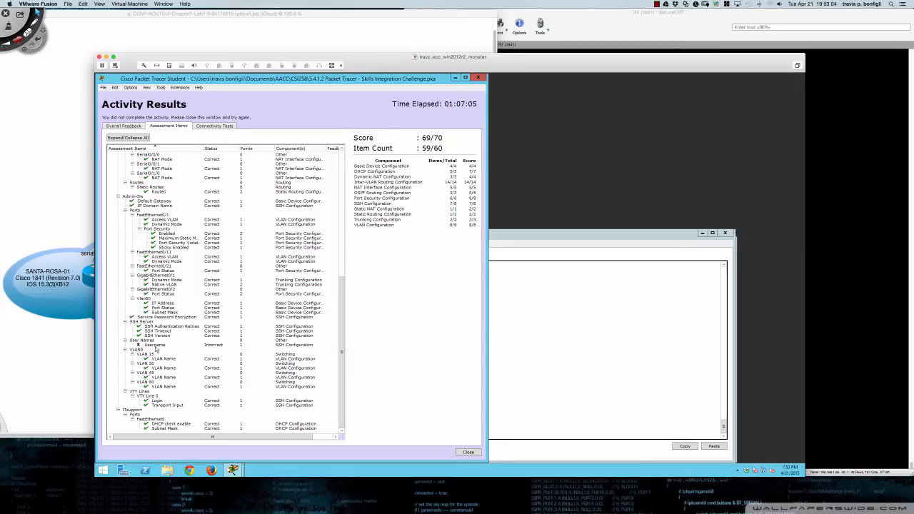
{"action": "left_click", "coordinate": [478, 77]}
{"action": "left_click_drag", "start_coordinate": [422, 87], "coordinate": [582, 83]}
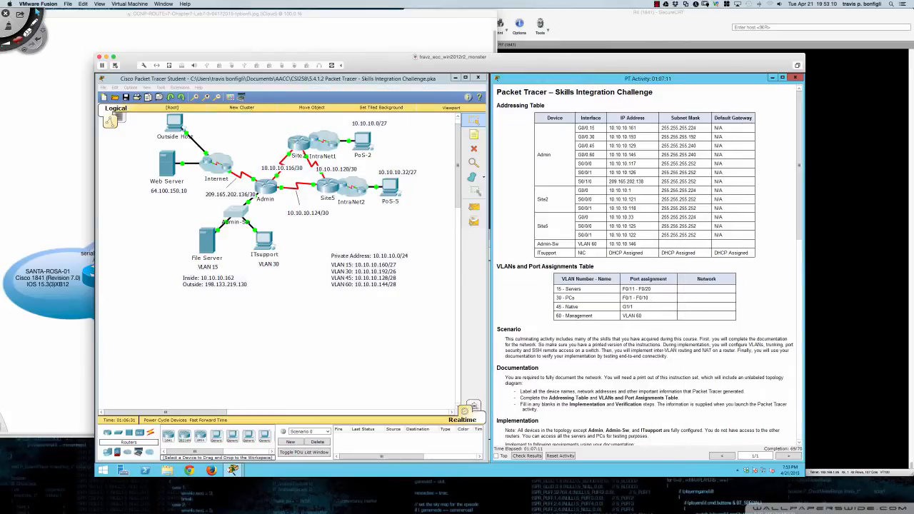
- Highlight the Admin user requirement, then exit to Admin-Sw's privileged prompt and save with 'wri mem'
{"action": "scroll", "coordinate": [529, 265], "scroll_direction": "down", "scroll_amount": 6}
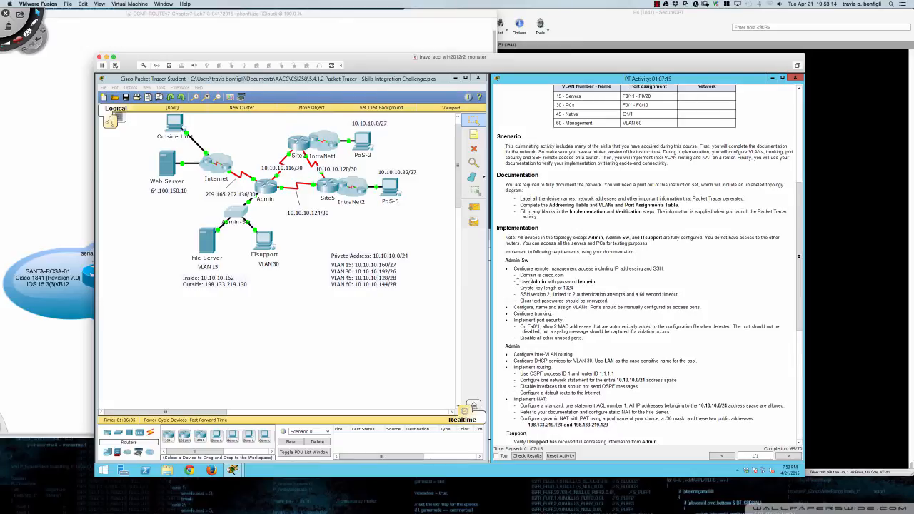
{"action": "left_click_drag", "start_coordinate": [518, 281], "coordinate": [597, 283]}
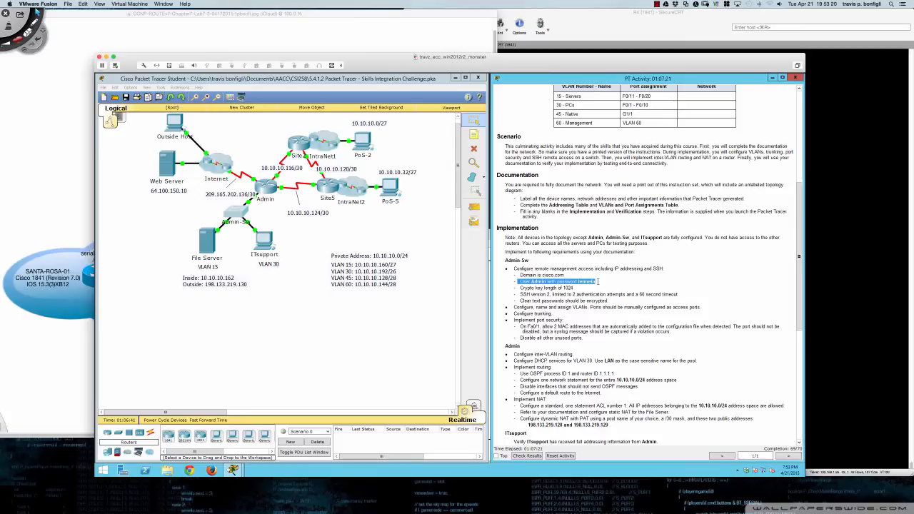
{"action": "left_click", "coordinate": [239, 214]}
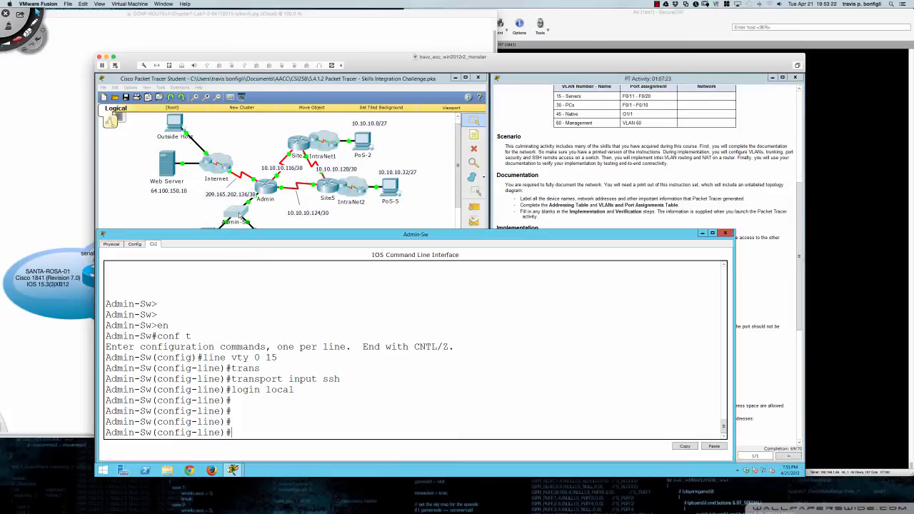
{"action": "type", "text": "end"}
{"action": "key", "text": "Return"}
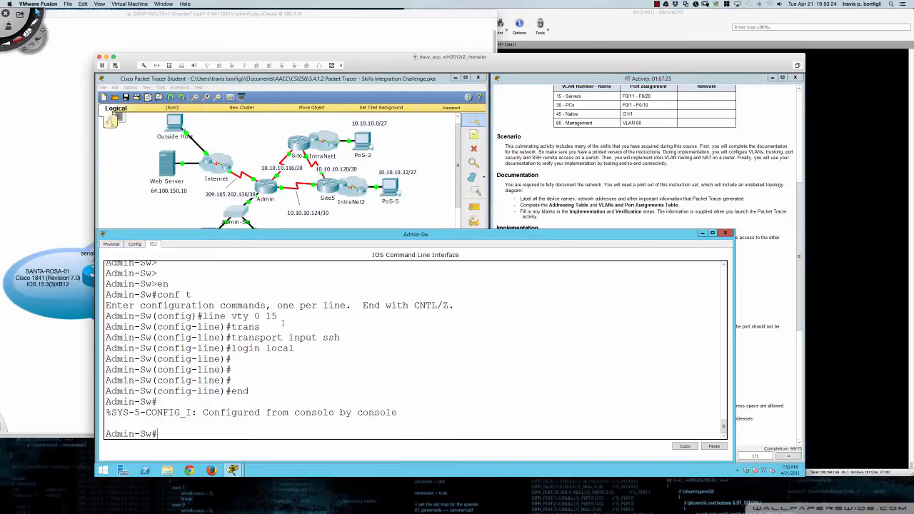
{"action": "key", "text": "Return"}
{"action": "type", "text": "wri mem"}
{"action": "key", "text": "Return"}
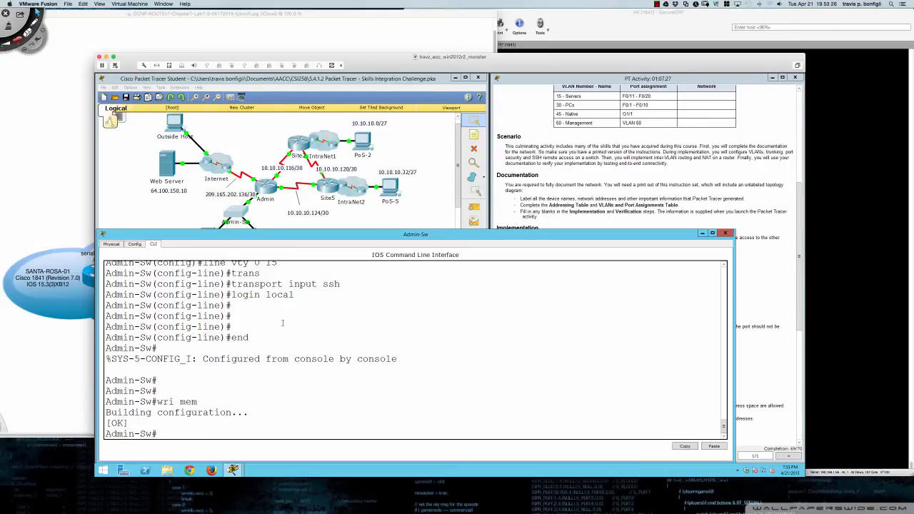
- Review Admin-Sw's running configuration and recheck the Admin user requirement in the instructions
{"action": "key", "text": "Return"}
{"action": "key", "text": "Return"}
{"action": "key", "text": "Return"}
{"action": "type", "text": "sh run"}
{"action": "key", "text": "Return"}
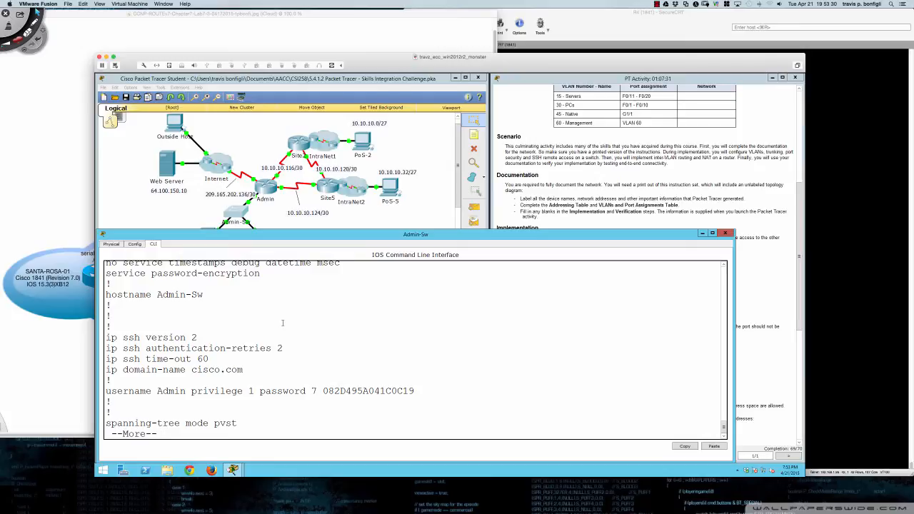
{"action": "key", "text": "q"}
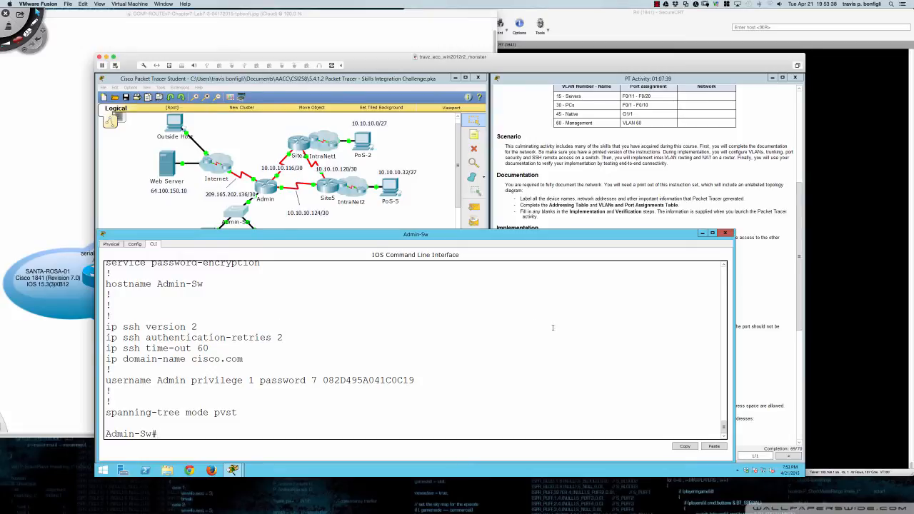
{"action": "left_click", "coordinate": [764, 292]}
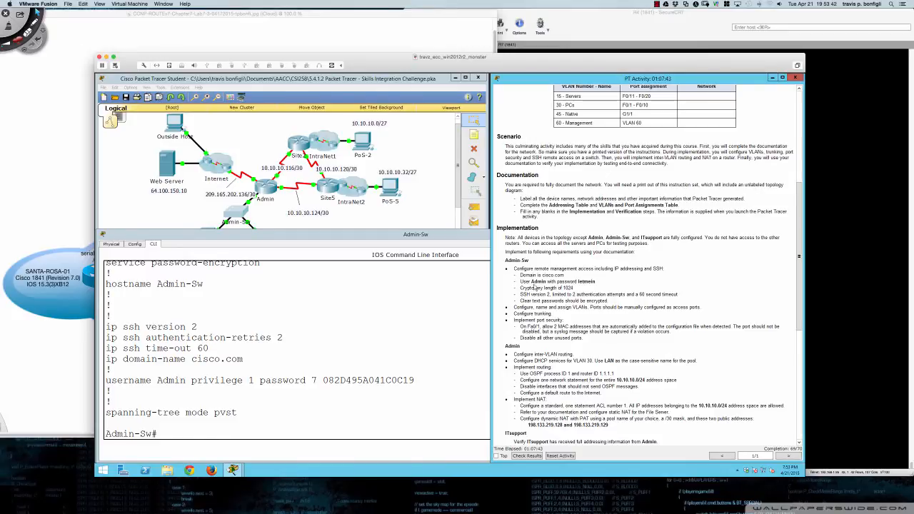
{"action": "left_click", "coordinate": [414, 346]}
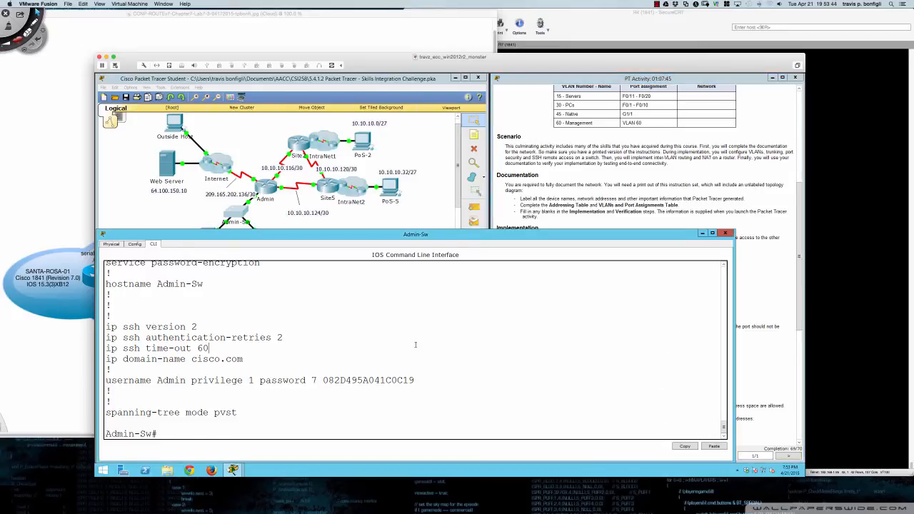
{"action": "scroll", "coordinate": [561, 213], "scroll_direction": "down", "scroll_amount": 3}
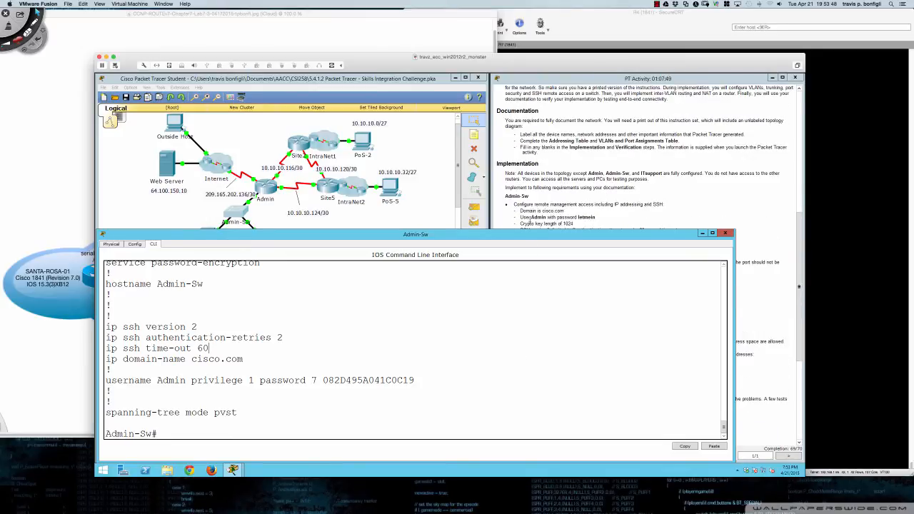
{"action": "left_click_drag", "start_coordinate": [521, 217], "coordinate": [596, 217]}
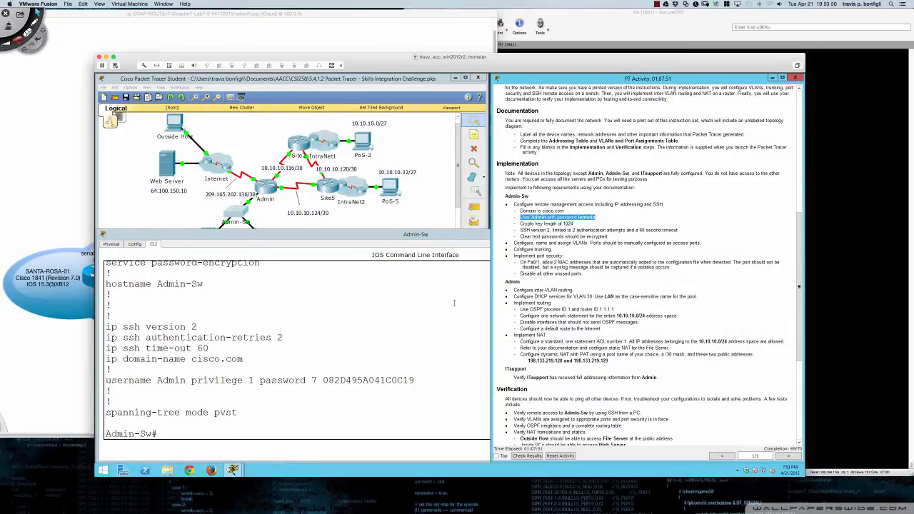
- Enter global configuration mode, type 'no', and copy the existing username Admin line
{"action": "left_click", "coordinate": [453, 303]}
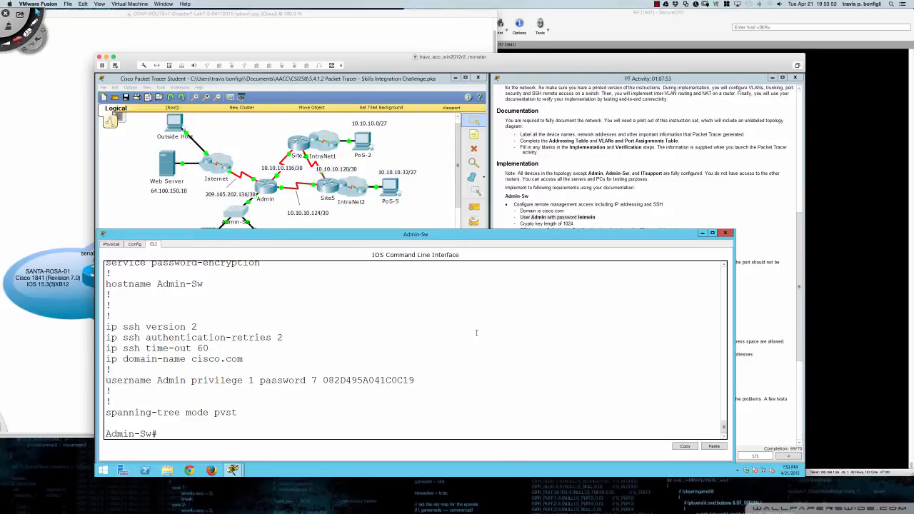
{"action": "key", "text": "Return"}
{"action": "key", "text": "Return"}
{"action": "type", "text": "conf t"}
{"action": "key", "text": "Return"}
{"action": "type", "text": "no"}
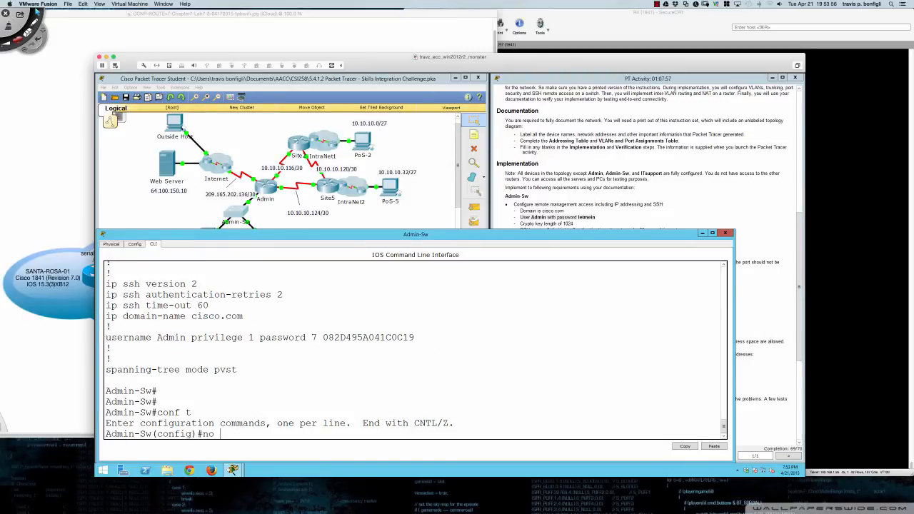
{"action": "left_click_drag", "start_coordinate": [106, 338], "coordinate": [415, 339]}
{"action": "key", "text": "super+c"}
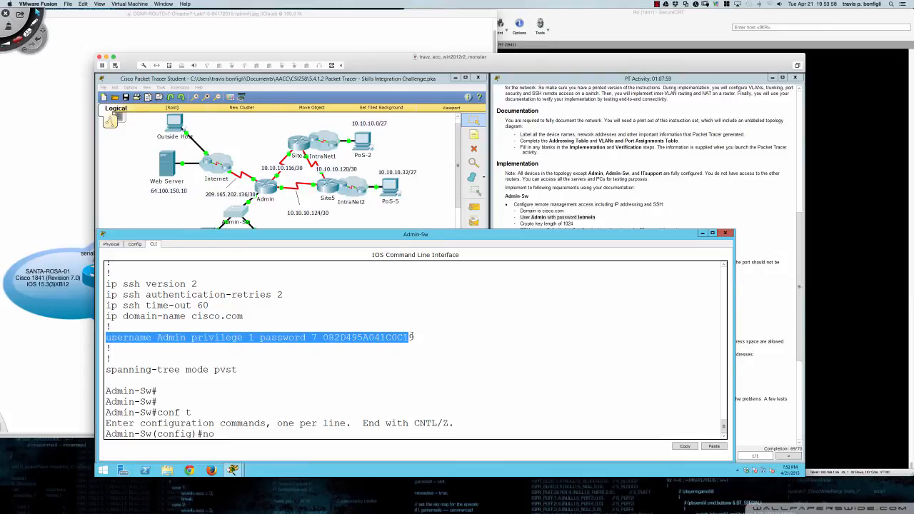
{"action": "left_click", "coordinate": [411, 344]}
{"action": "right_click", "coordinate": [469, 344]}
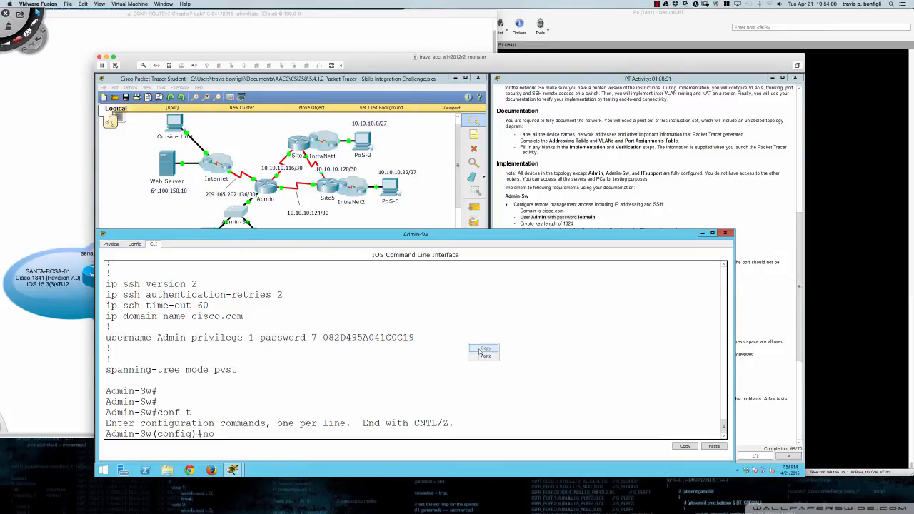
- Remove the old username Admin line and recreate Admin with a secret password
{"action": "left_click", "coordinate": [488, 356]}
{"action": "key", "text": "Return"}
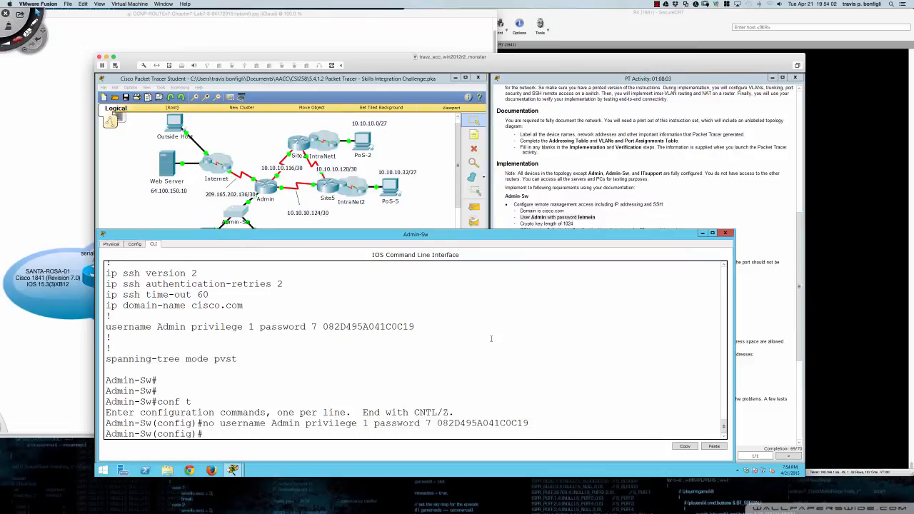
{"action": "type", "text": "user"}
{"action": "key", "text": "Tab"}
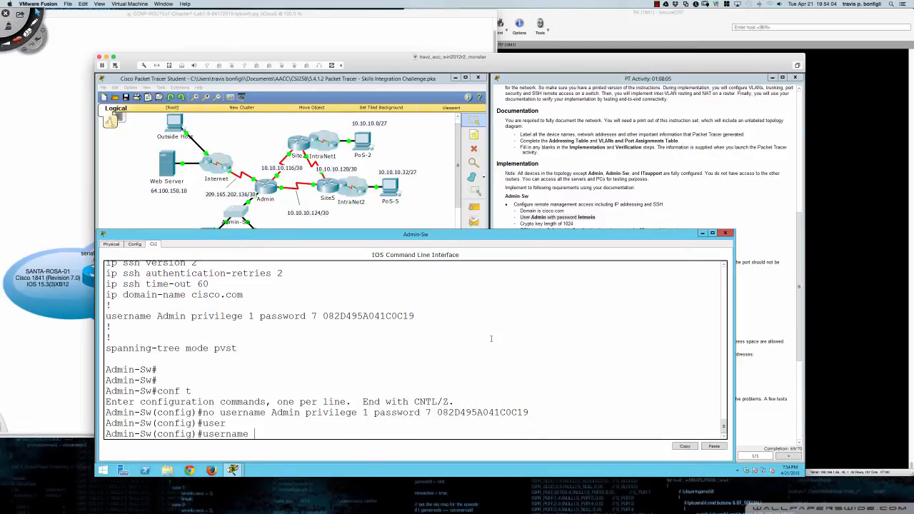
{"action": "type", "text": "Admin"}
{"action": "key", "text": "Tab"}
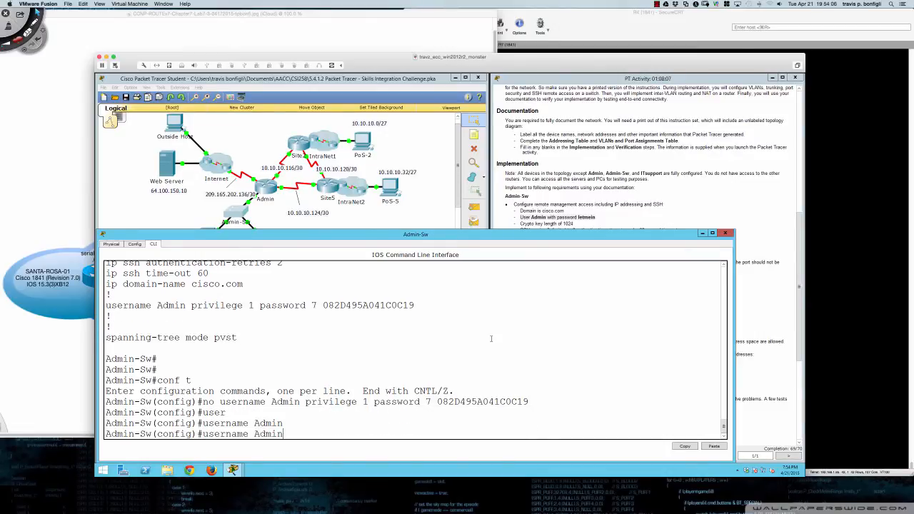
{"action": "type", "text": "secret let"}
{"action": "type", "text": "mein"}
{"action": "key", "text": "Return"}
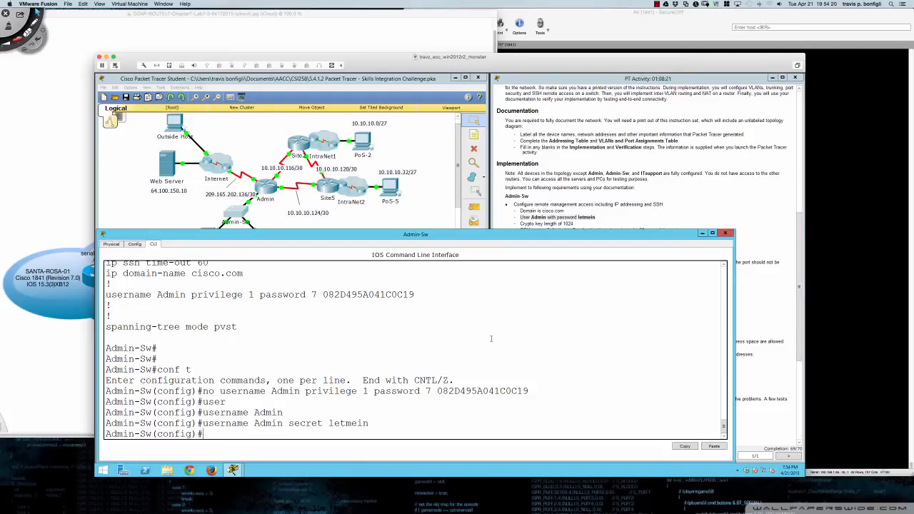
- Show the running configuration from config mode using 'do sh run'
{"action": "type", "text": "sh run"}
{"action": "key", "text": "Return"}
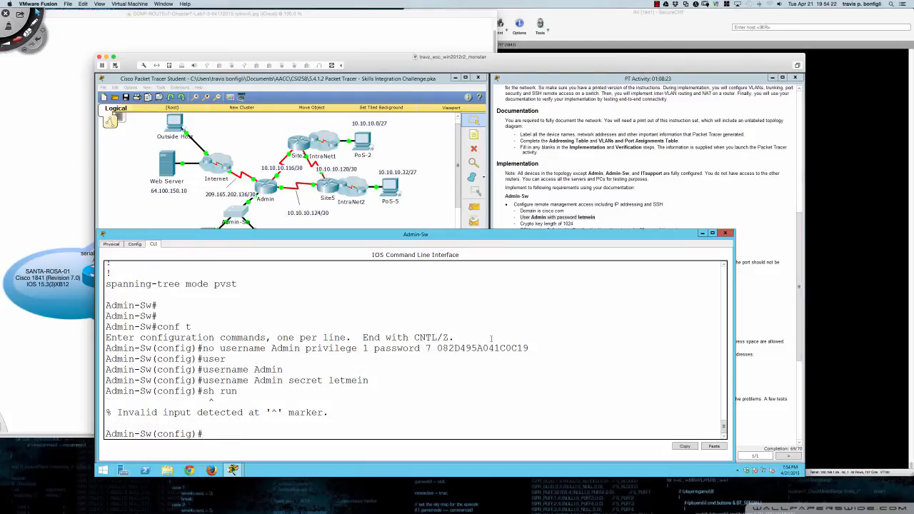
{"action": "type", "text": "do sh run"}
{"action": "key", "text": "Return"}
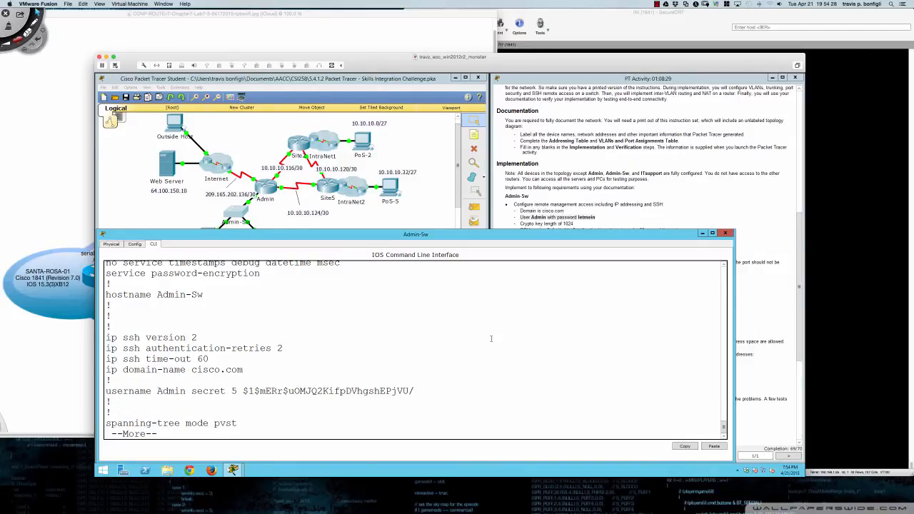
- Remove the secret-protected Admin user with 'no', then start typing a 'username Admin password 0' entry
{"action": "type", "text": "q"}
{"action": "type", "text": "username Admin secret letmein"}
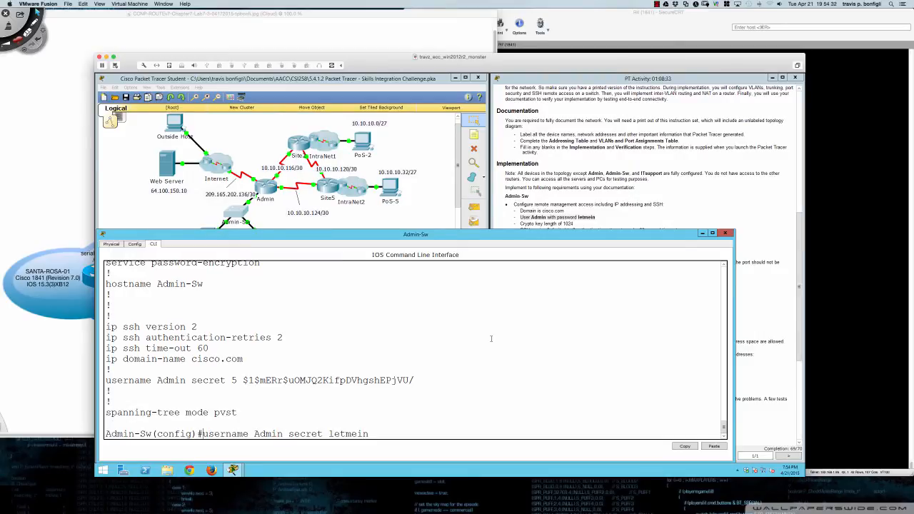
{"action": "key", "text": "ctrl+a"}
{"action": "type", "text": "no"}
{"action": "key", "text": "Return"}
{"action": "type", "text": "us"}
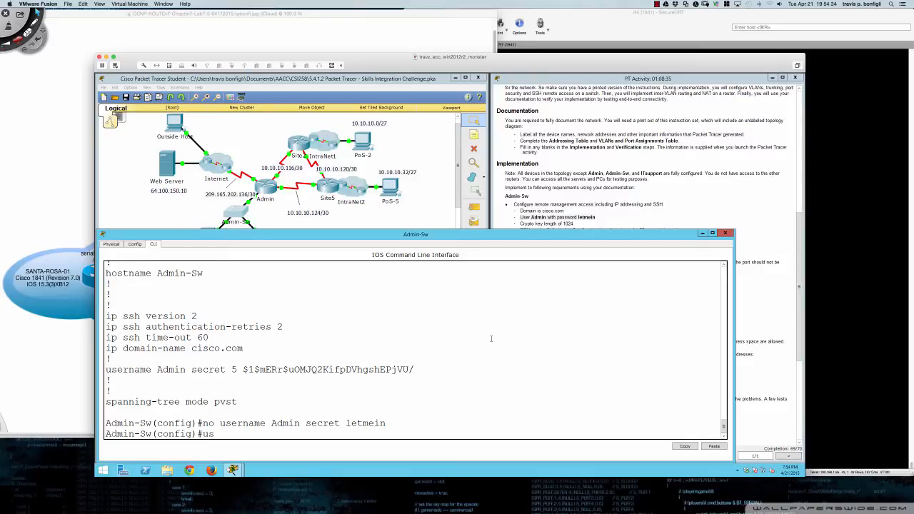
{"action": "type", "text": "ername Adminpassword ?"}
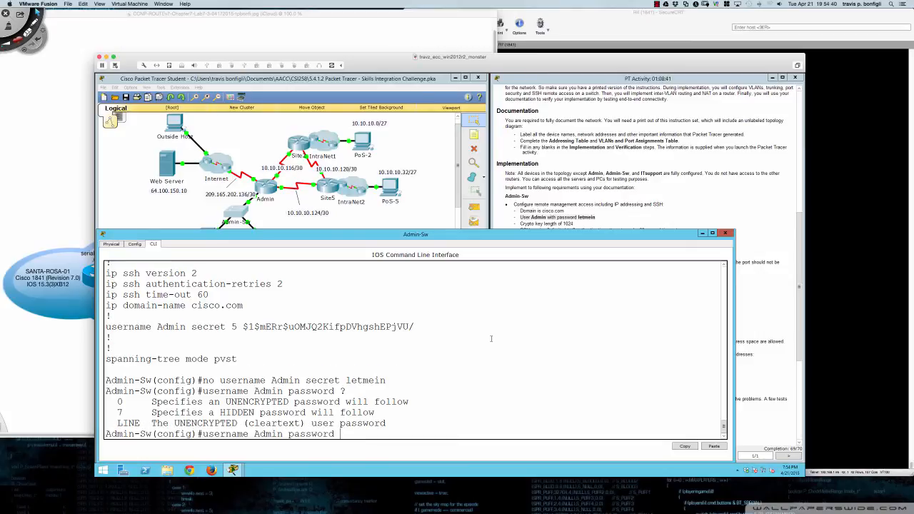
{"action": "type", "text": "0 letmein ?"}
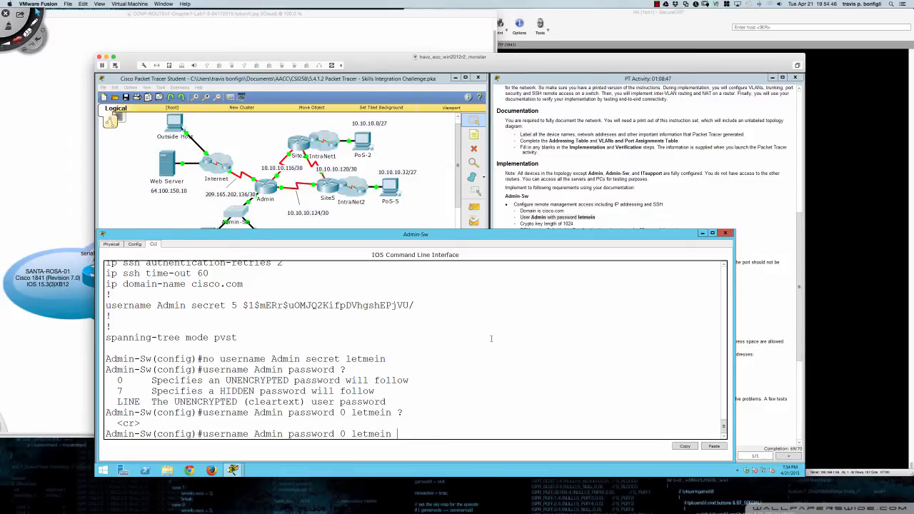
- Add Admin with a type 0 password and confirm it shows as type 7 in the running config
{"action": "key", "text": "Return"}
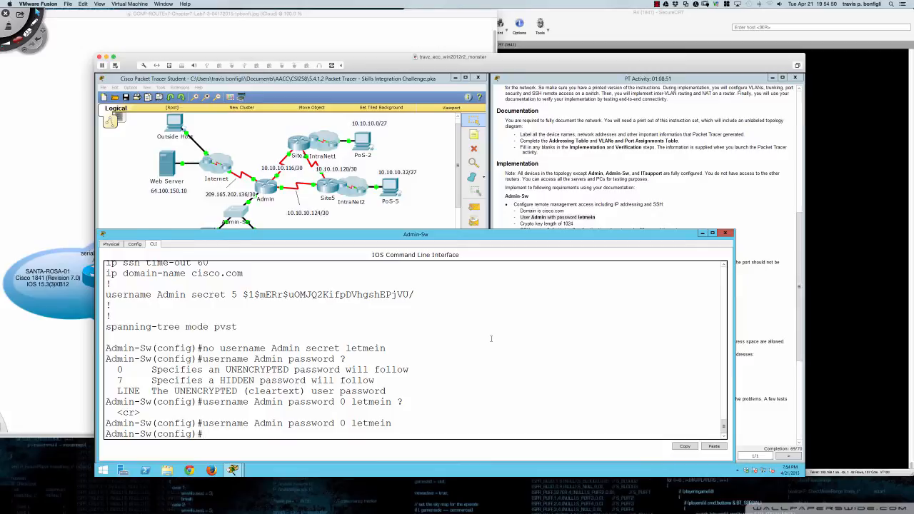
{"action": "type", "text": "do sh run"}
{"action": "key", "text": "Return"}
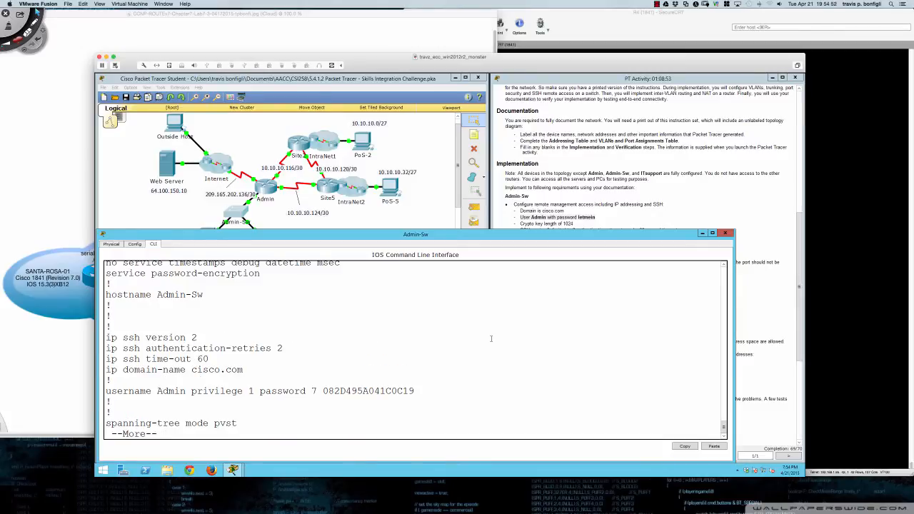
{"action": "key", "text": "q"}
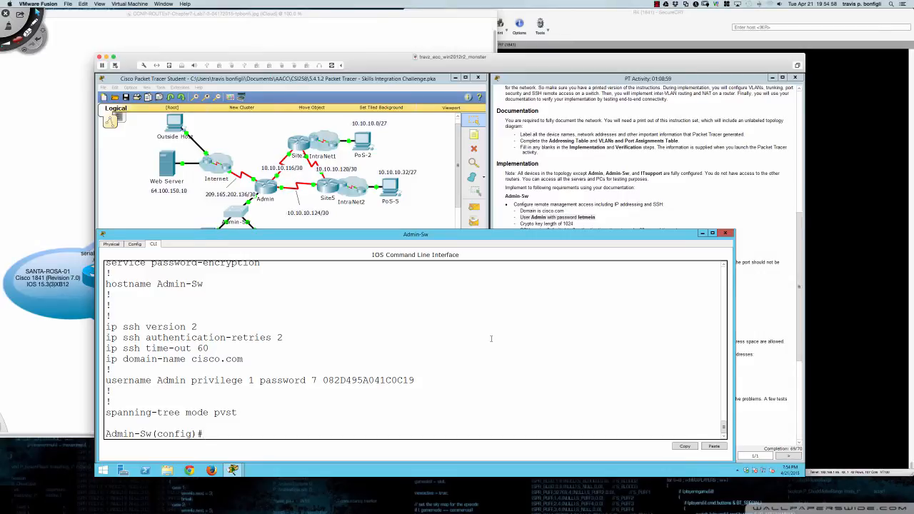
- Recall the Admin password command and prefix it with 'no' to delete that user
{"action": "type", "text": "do sh run"}
{"action": "key", "text": "Up"}
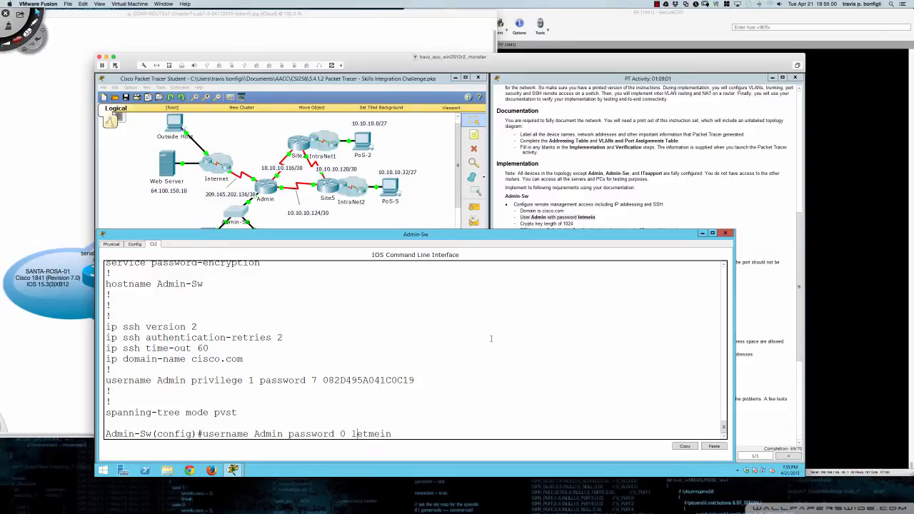
{"action": "key", "text": "Left"}
{"action": "key", "text": "Left"}
{"action": "key", "text": "Left"}
{"action": "key", "text": "Left"}
{"action": "key", "text": "Left"}
{"action": "key", "text": "Left"}
{"action": "key", "text": "Left"}
{"action": "key", "text": "Left"}
{"action": "key", "text": "Left"}
{"action": "key", "text": "Left"}
{"action": "key", "text": "ctrl+a"}
{"action": "type", "text": "no"}
{"action": "key", "text": "Return"}
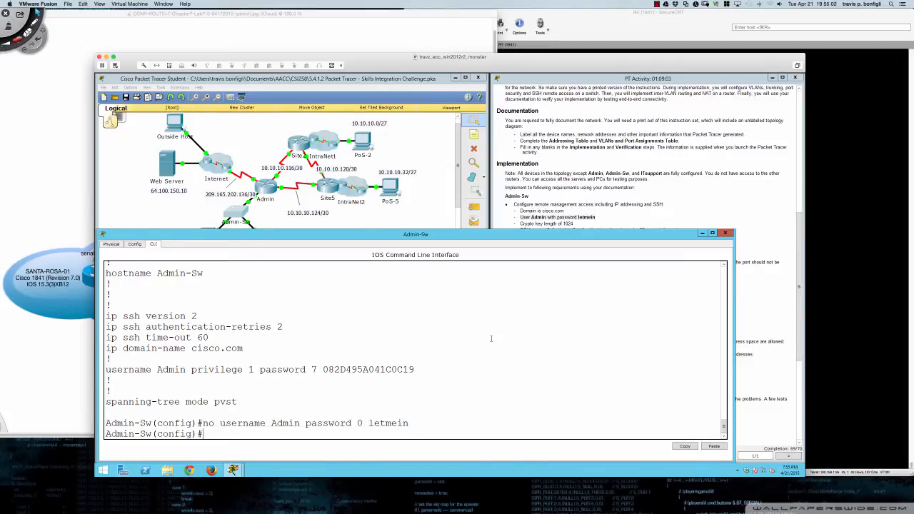
- Add an Admin user with privilege 0 and a type 0 password, then negate it
{"action": "type", "text": "username Admin "}
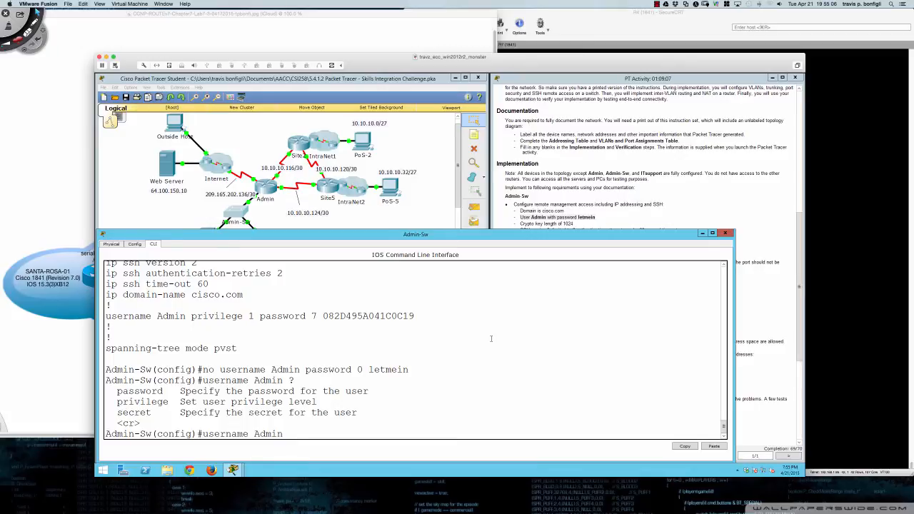
{"action": "type", "text": "?   password   Speci"}
{"action": "key", "text": "Tab"}
{"action": "type", "text": "0"}
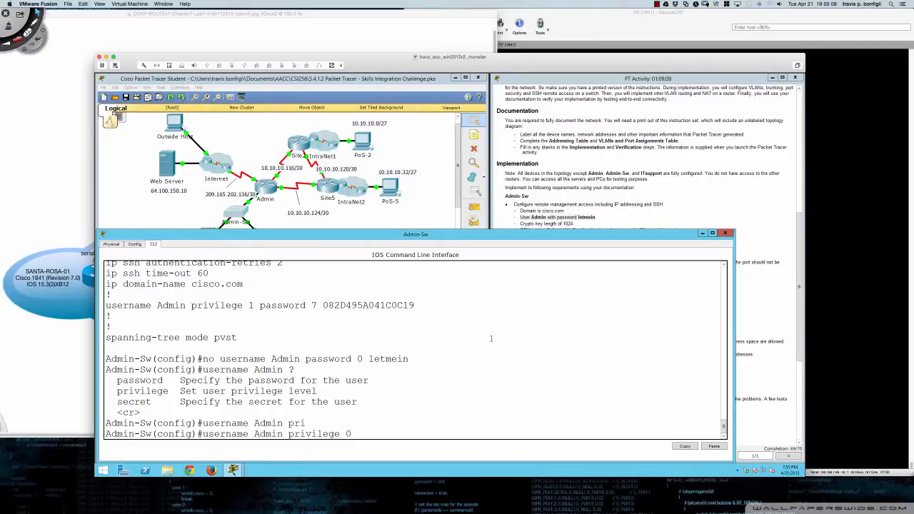
{"action": "type", "text": " ?password "}
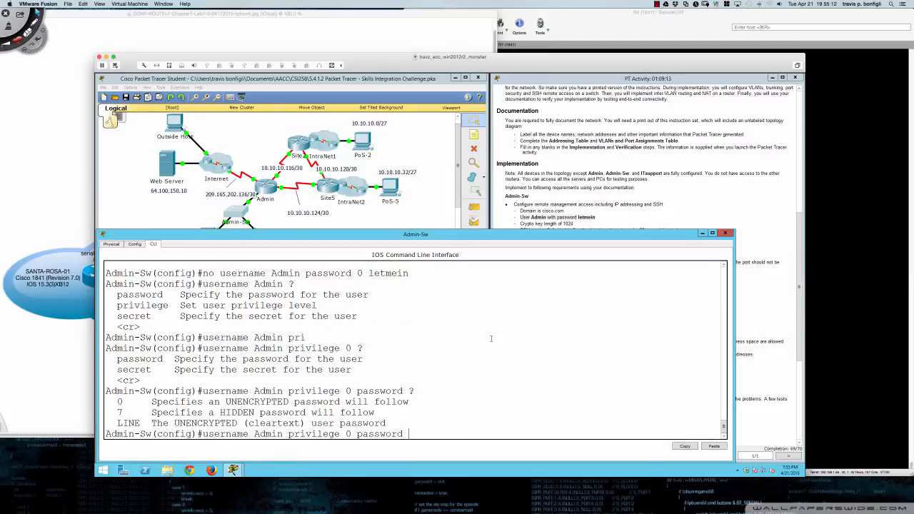
{"action": "type", "text": "?0 letmein"}
{"action": "key", "text": "Return"}
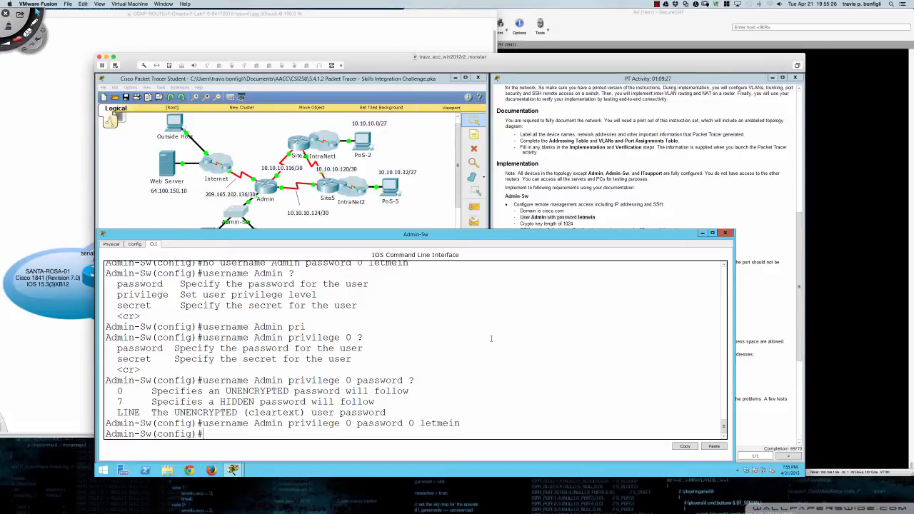
{"action": "key", "text": "Up"}
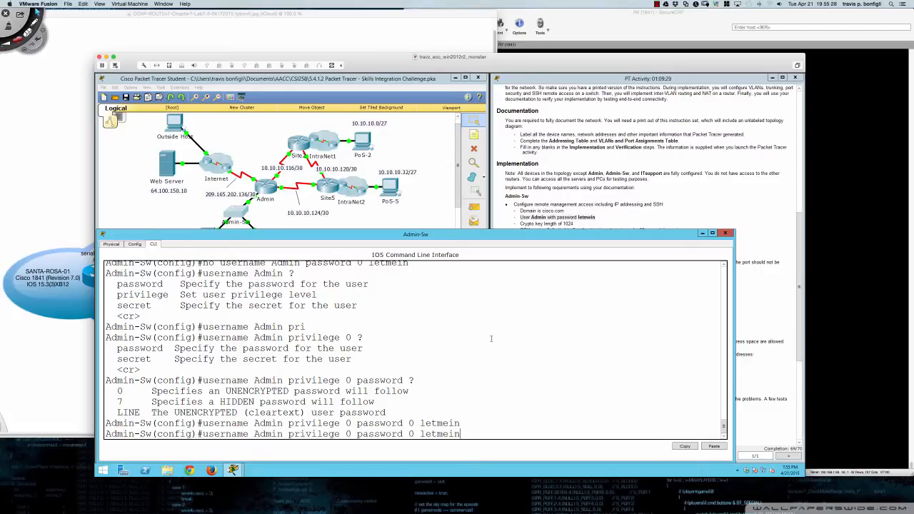
{"action": "key", "text": "ctrl+a"}
{"action": "type", "text": "no"}
{"action": "key", "text": "Return"}
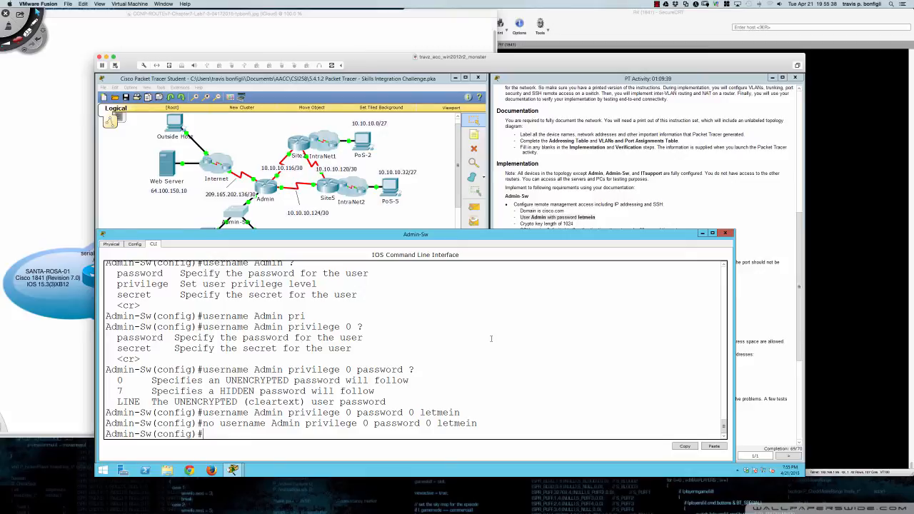
- Create a lowercase 'admin' user with a password, then delete it with 'no'
{"action": "type", "text": "user"}
{"action": "key", "text": "Tab"}
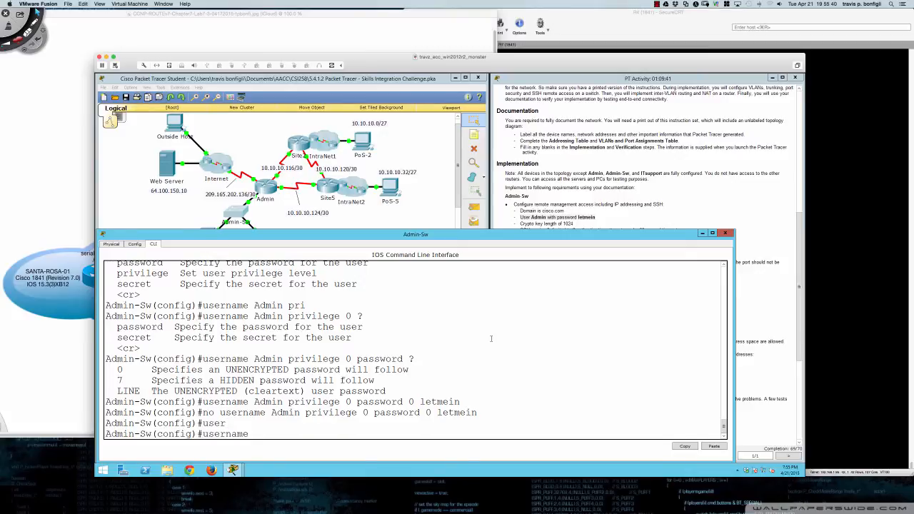
{"action": "type", "text": "admin pass"}
{"action": "key", "text": "Tab"}
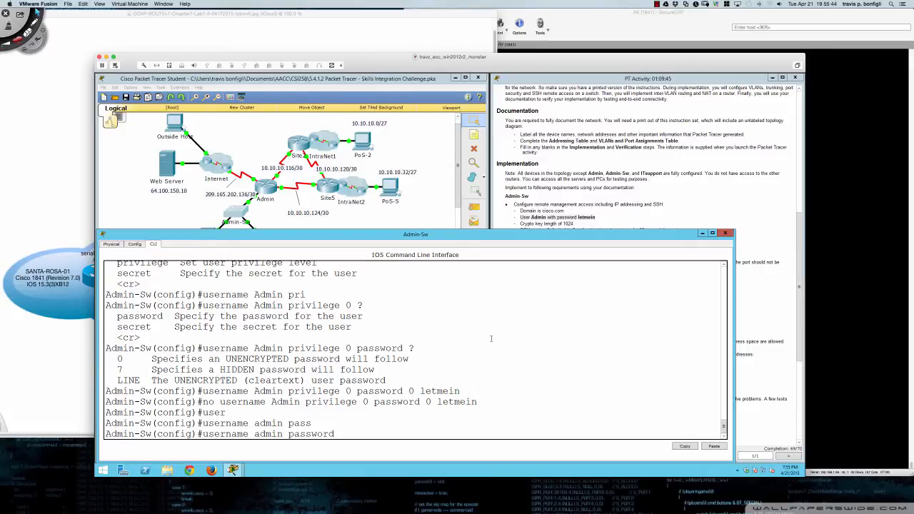
{"action": "type", "text": "letmein"}
{"action": "key", "text": "Return"}
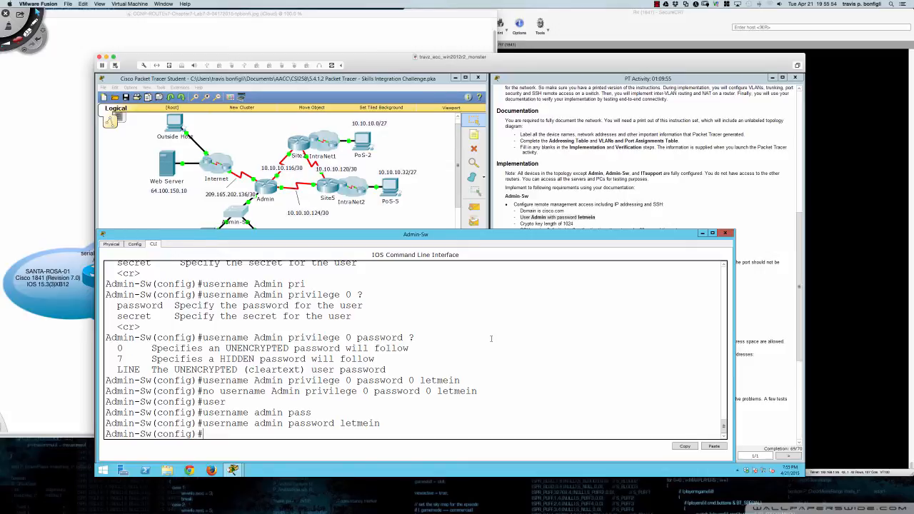
{"action": "key", "text": "Up"}
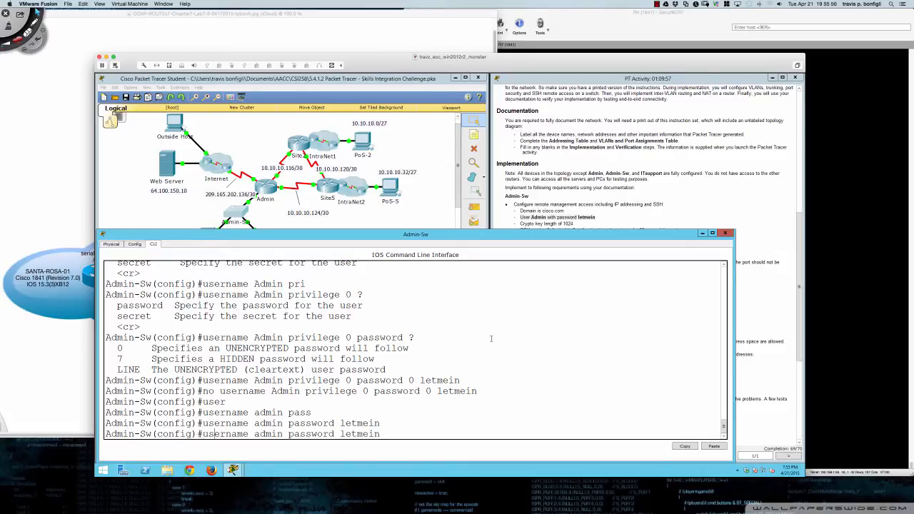
{"action": "type", "text": "no"}
{"action": "key", "text": "Return"}
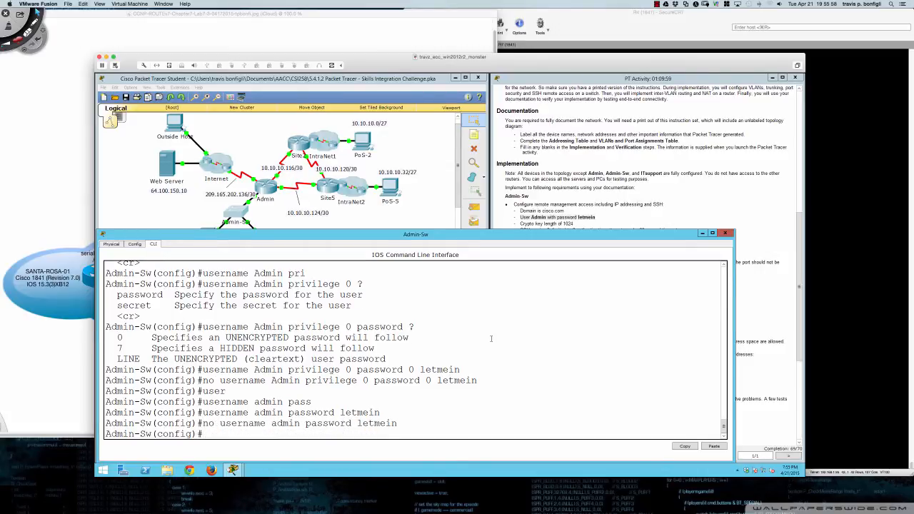
{"action": "type", "text": "user"}
{"action": "key", "text": "Tab"}
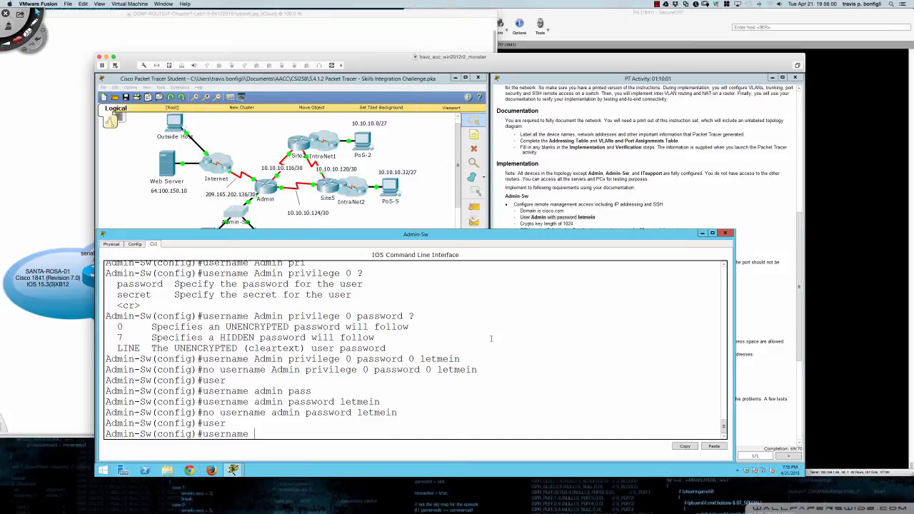
- Create an Admin user with privilege 0 and a type 0 secret
{"action": "type", "text": "?"}
{"action": "type", "text": "Admin"}
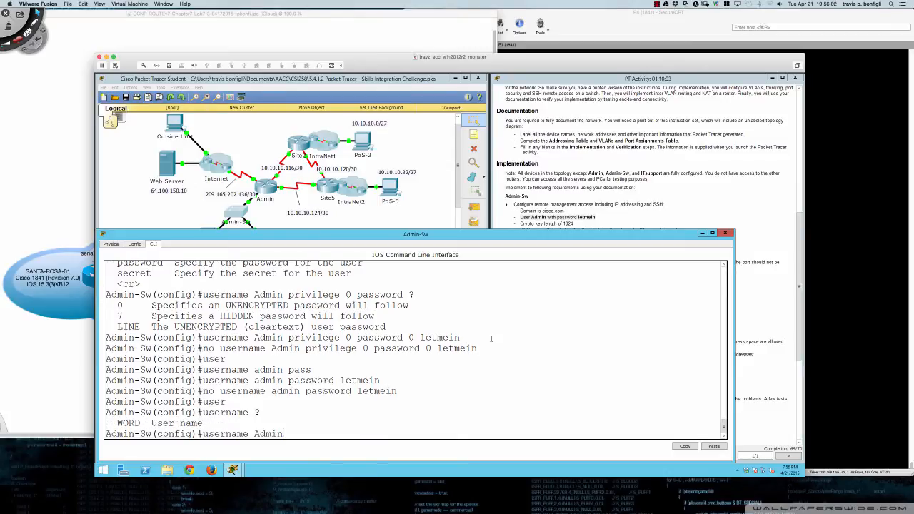
{"action": "type", "text": " ?"}
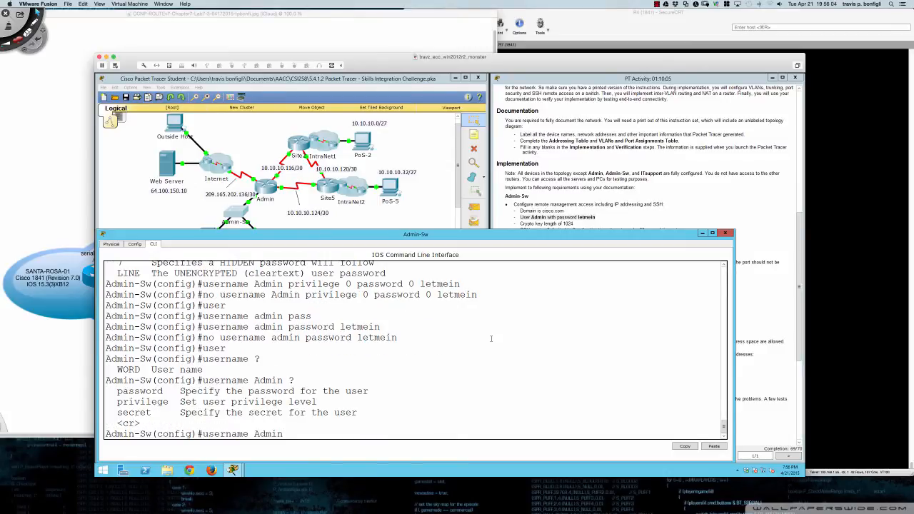
{"action": "type", "text": "sec"}
{"action": "key", "text": "Tab"}
{"action": "key", "text": "BackSpace"}
{"action": "key", "text": "BackSpace"}
{"action": "key", "text": "BackSpace"}
{"action": "key", "text": "BackSpace"}
{"action": "key", "text": "BackSpace"}
{"action": "key", "text": "BackSpace"}
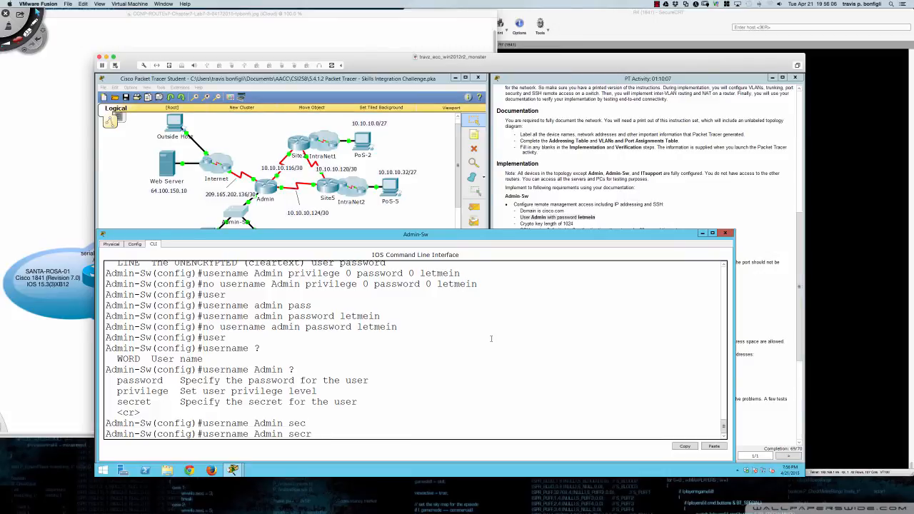
{"action": "key", "text": "BackSpace"}
{"action": "type", "text": "pri"}
{"action": "key", "text": "Tab"}
{"action": "type", "text": "0"}
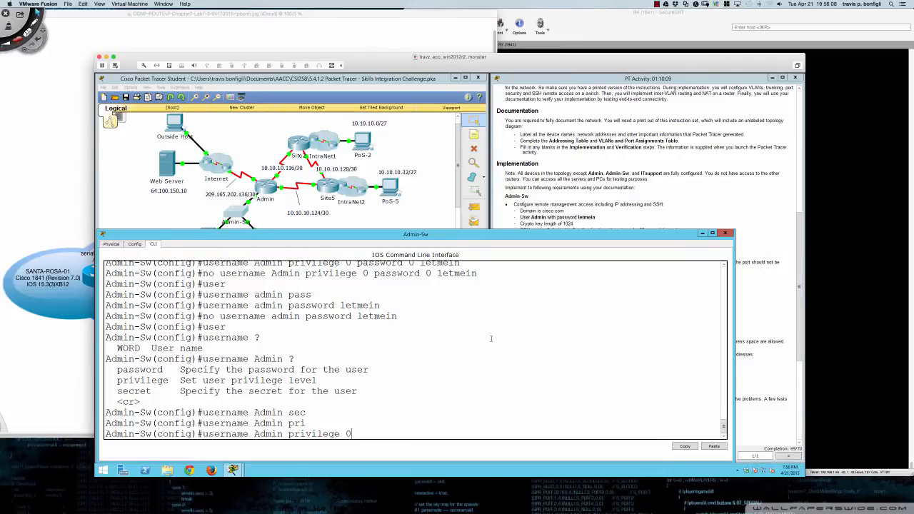
{"action": "type", "text": " sec"}
{"action": "key", "text": "Tab"}
{"action": "type", "text": "?"}
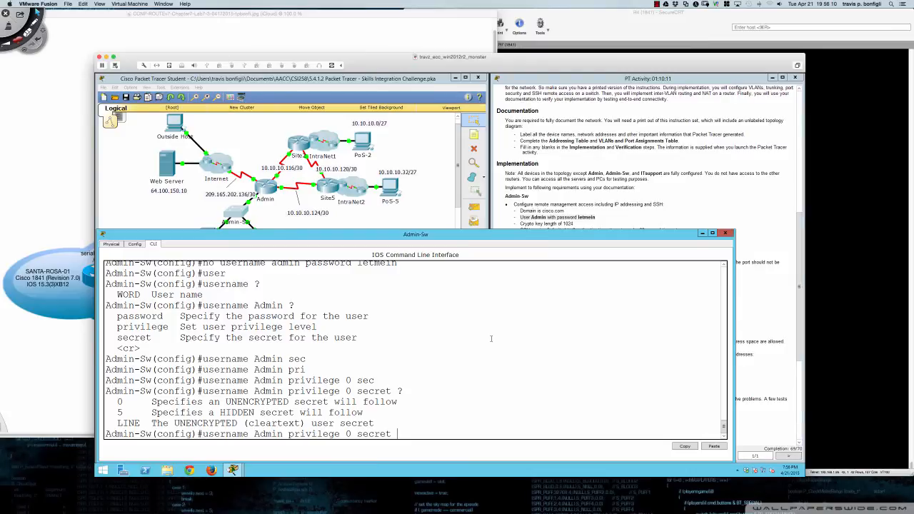
{"action": "type", "text": "0 letmein"}
{"action": "key", "text": "Return"}
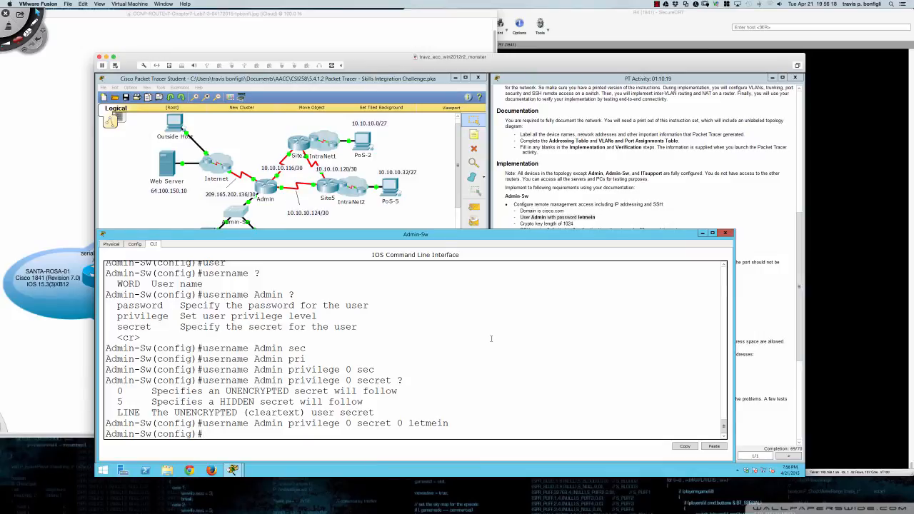
- Check the running config, then remove the privilege 0 secret Admin entry with 'no'
{"action": "type", "text": "do sh run"}
{"action": "key", "text": "Return"}
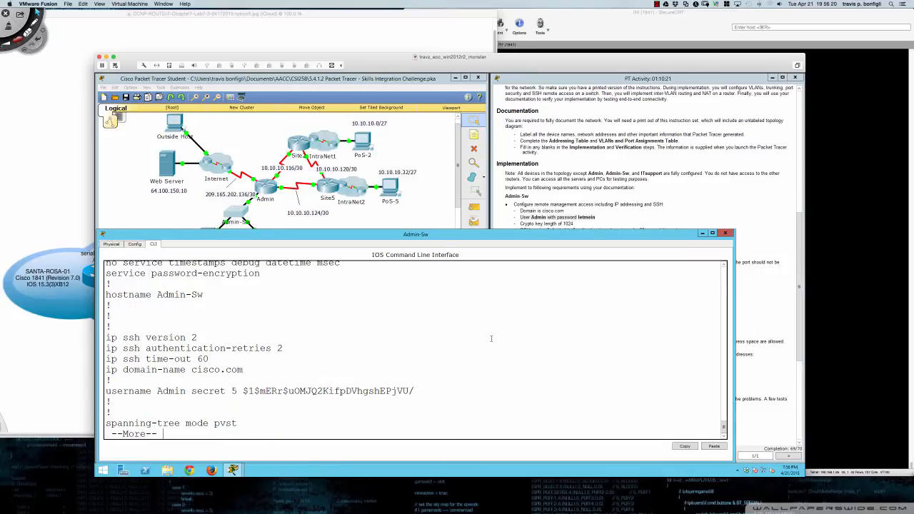
{"action": "key", "text": "q"}
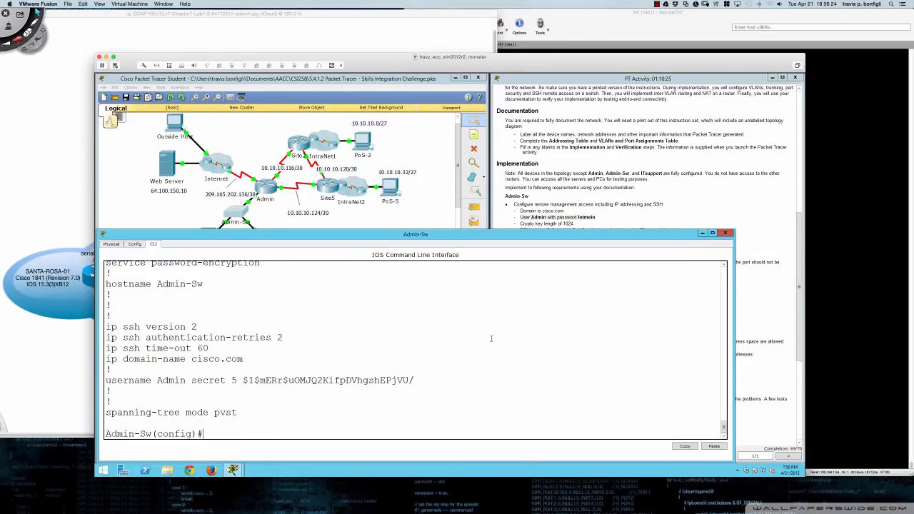
{"action": "key", "text": "ctrl+v"}
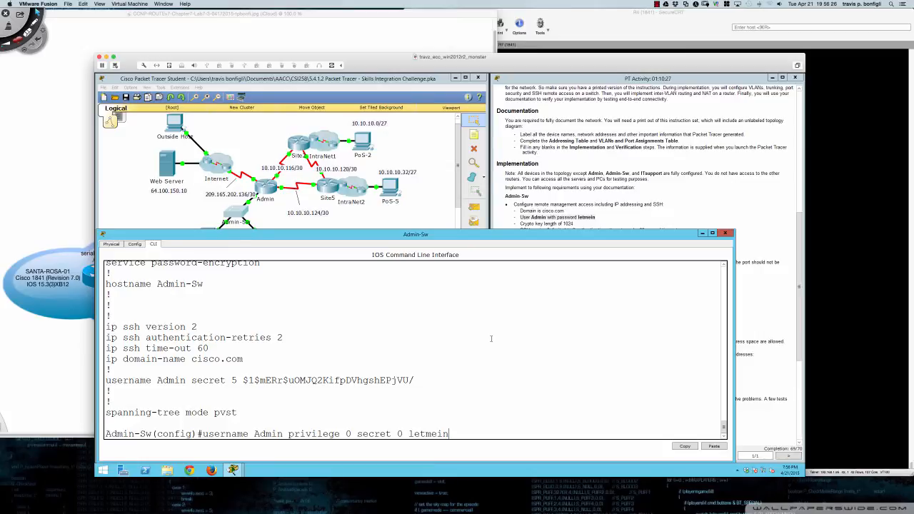
{"action": "key", "text": "ctrl+a"}
{"action": "type", "text": "no"}
{"action": "key", "text": "Return"}
- Leave configuration mode and save Admin-Sw's configuration with 'wri mem'
{"action": "type", "text": "end"}
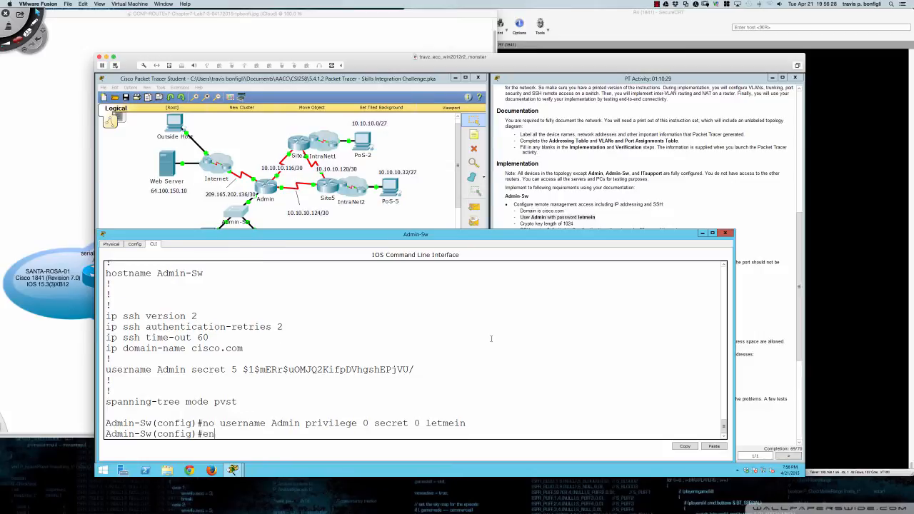
{"action": "key", "text": "Return"}
{"action": "key", "text": "Return"}
{"action": "key", "text": "Return"}
{"action": "key", "text": "Return"}
{"action": "key", "text": "Return"}
{"action": "key", "text": "Return"}
{"action": "type", "text": "wi"}
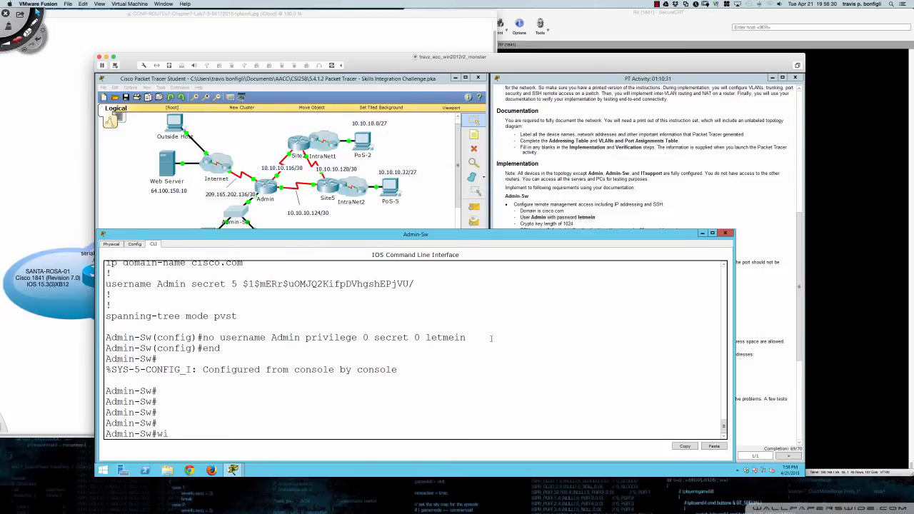
{"action": "type", "text": "r"}
{"action": "key", "text": "BackSpace"}
{"action": "key", "text": "BackSpace"}
{"action": "key", "text": "BackSpace"}
{"action": "type", "text": "ri mem"}
{"action": "key", "text": "Return"}
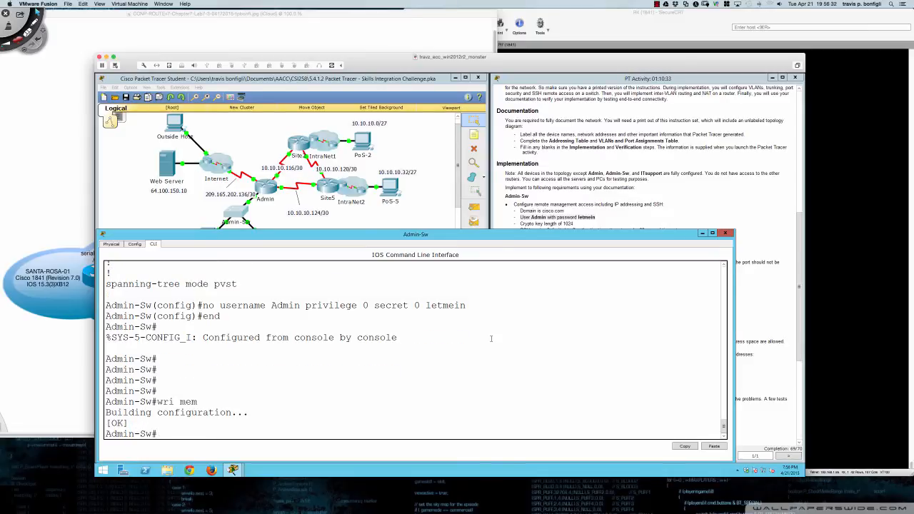
{"action": "key", "text": "Return"}
{"action": "key", "text": "Return"}
{"action": "key", "text": "Return"}
{"action": "key", "text": "Return"}
{"action": "key", "text": "Return"}
{"action": "key", "text": "Return"}
- Reload Admin-Sw and wait for C2960 IOS 12.2(25)FX to boot to the user prompt
{"action": "type", "text": "reload"}
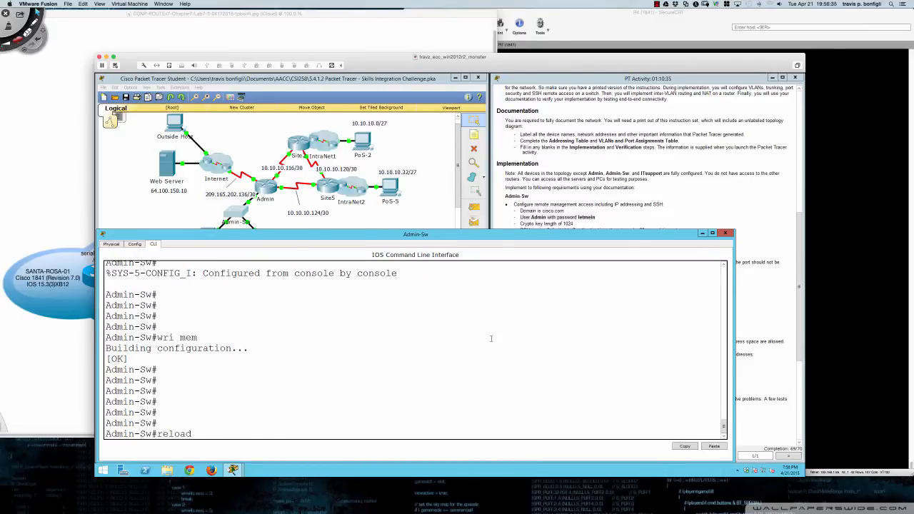
{"action": "key", "text": "Return"}
{"action": "key", "text": "Return"}
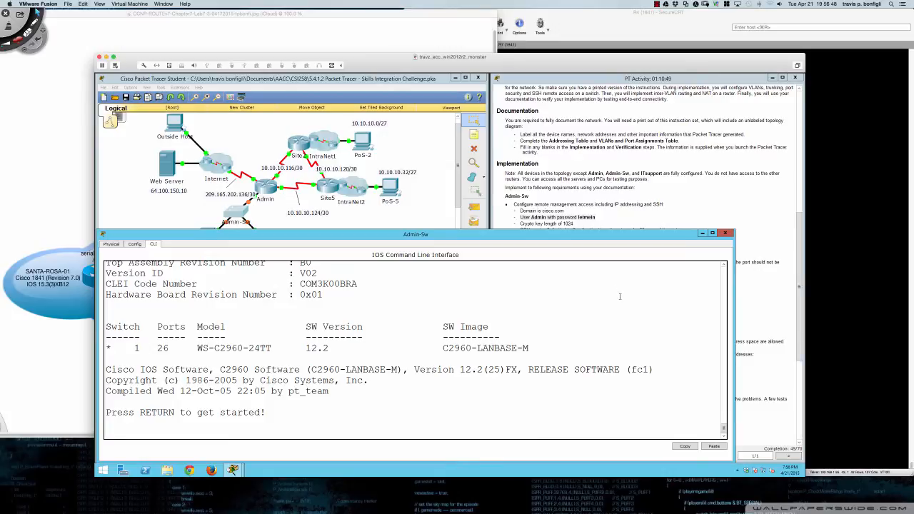
{"action": "key", "text": "Return"}
{"action": "key", "text": "Return"}
{"action": "key", "text": "Return"}
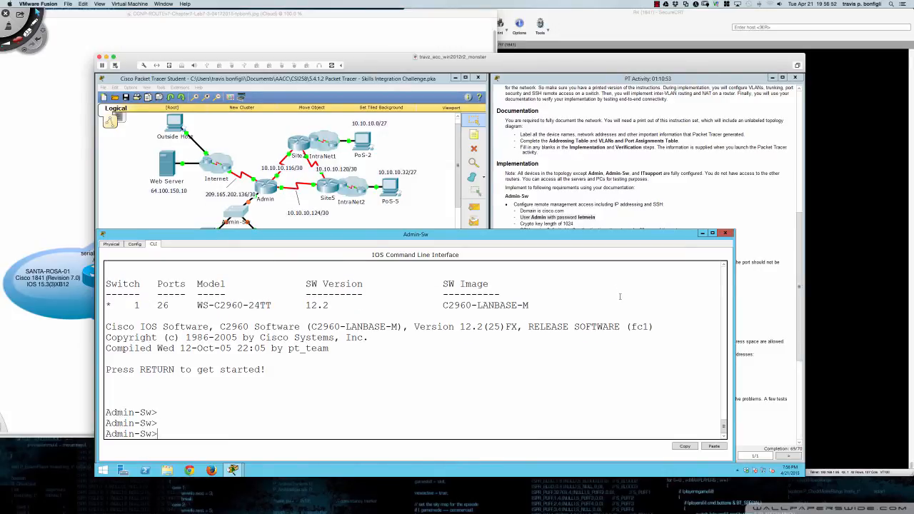
- Enter privileged and global configuration mode and create Admin with a plain password
{"action": "type", "text": "en"}
{"action": "key", "text": "Tab"}
{"action": "key", "text": "Return"}
{"action": "type", "text": "conf t"}
{"action": "key", "text": "Return"}
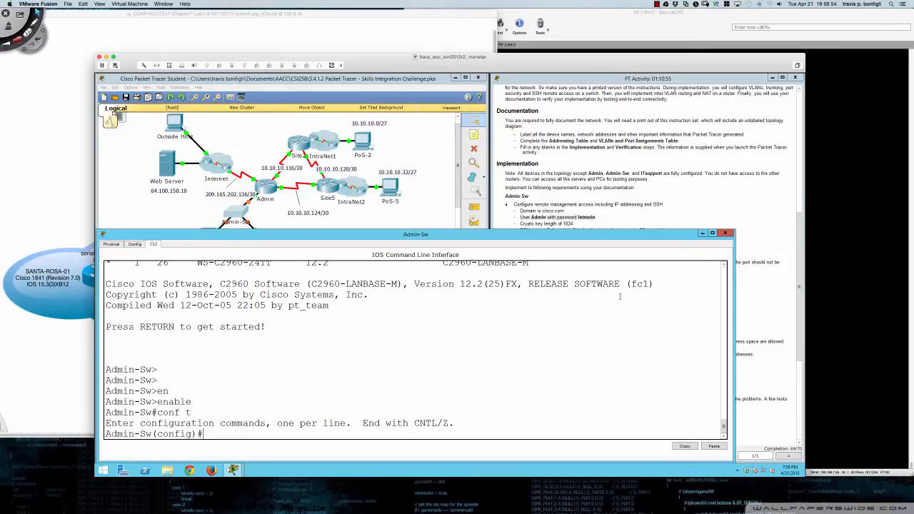
{"action": "key", "text": "Return"}
{"action": "key", "text": "Return"}
{"action": "key", "text": "Return"}
{"action": "key", "text": "Return"}
{"action": "key", "text": "Return"}
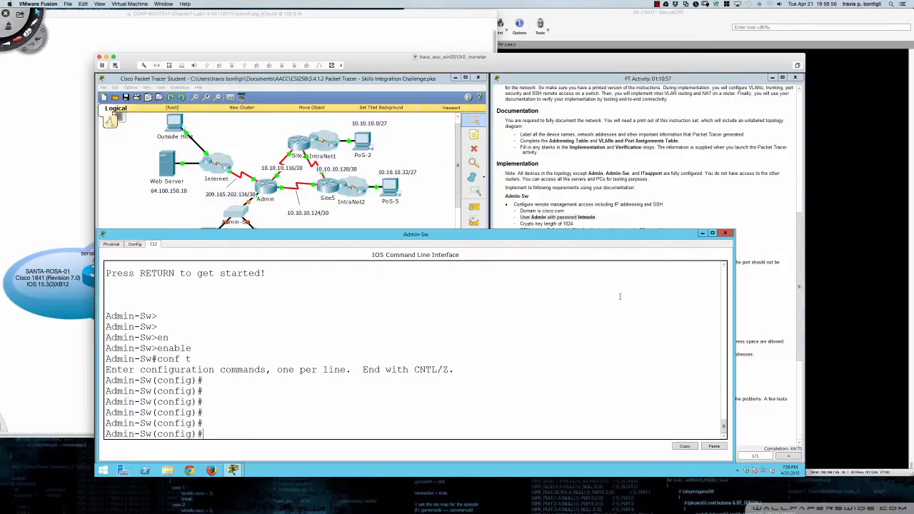
{"action": "type", "text": "usernam"}
{"action": "key", "text": "Tab"}
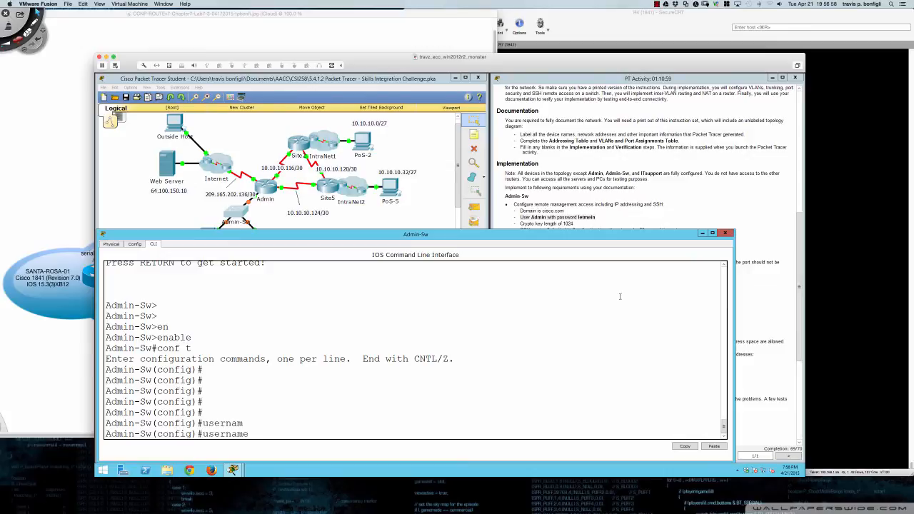
{"action": "type", "text": "Admin password letmein"}
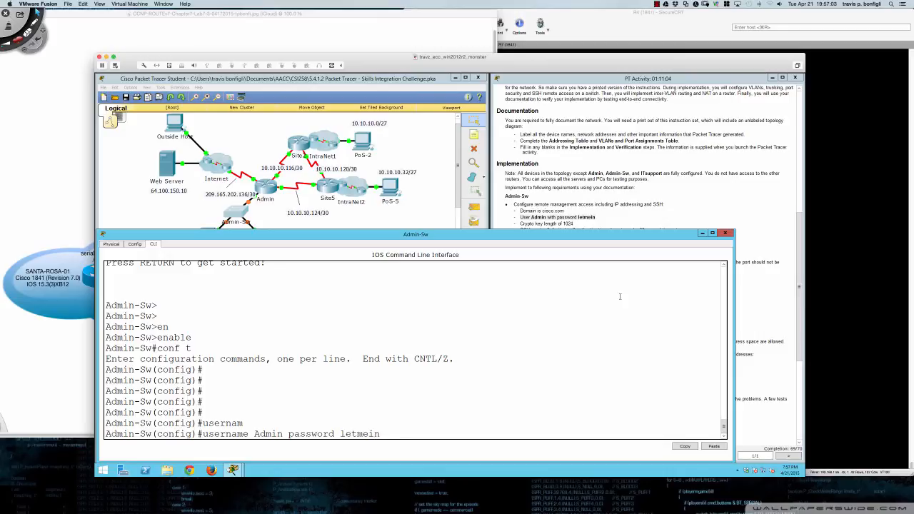
{"action": "key", "text": "Return"}
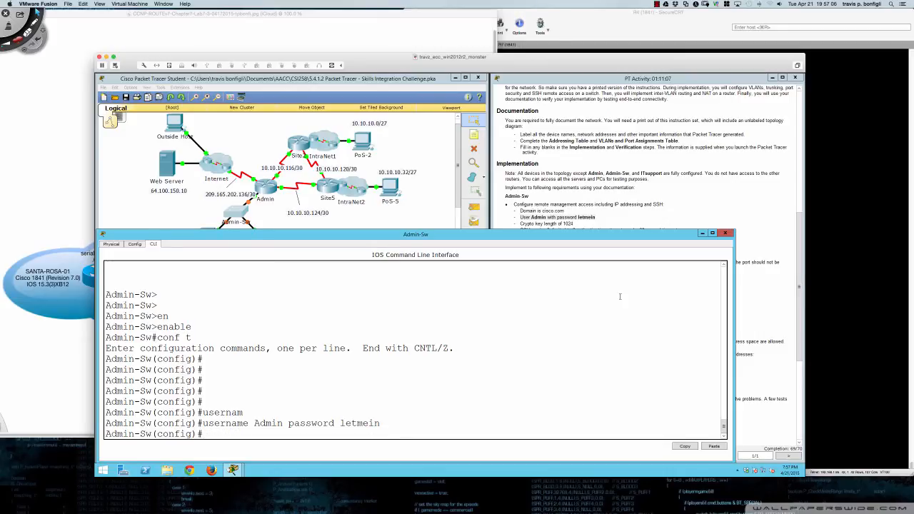
- Recall that username command and negate it to remove the plain-password Admin
{"action": "key", "text": "Return"}
{"action": "key", "text": "Return"}
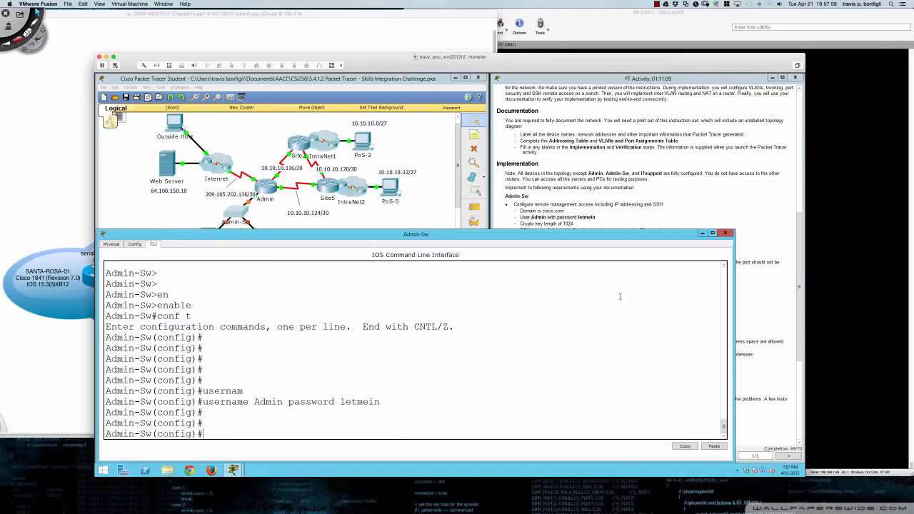
{"action": "key", "text": "Up"}
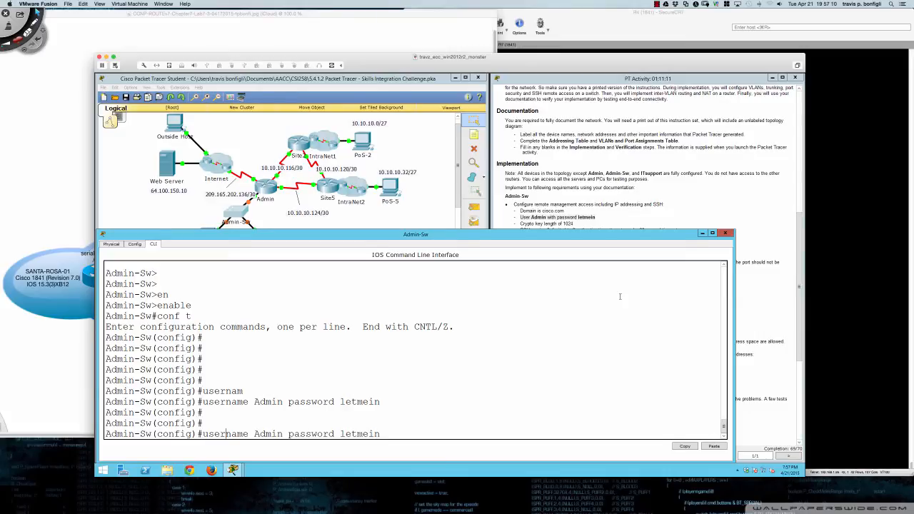
{"action": "key", "text": "ctrl+a"}
{"action": "type", "text": "no"}
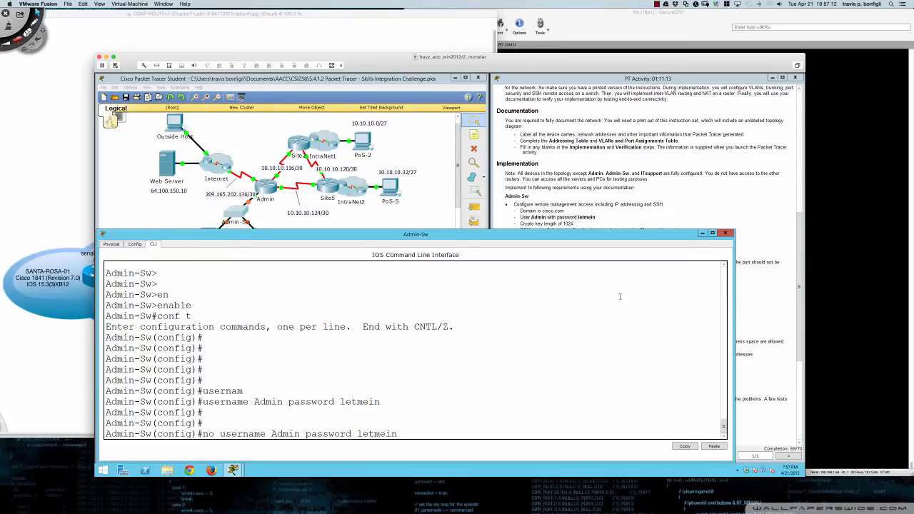
{"action": "key", "text": "Return"}
{"action": "key", "text": "Return"}
{"action": "key", "text": "Return"}
{"action": "key", "text": "Return"}
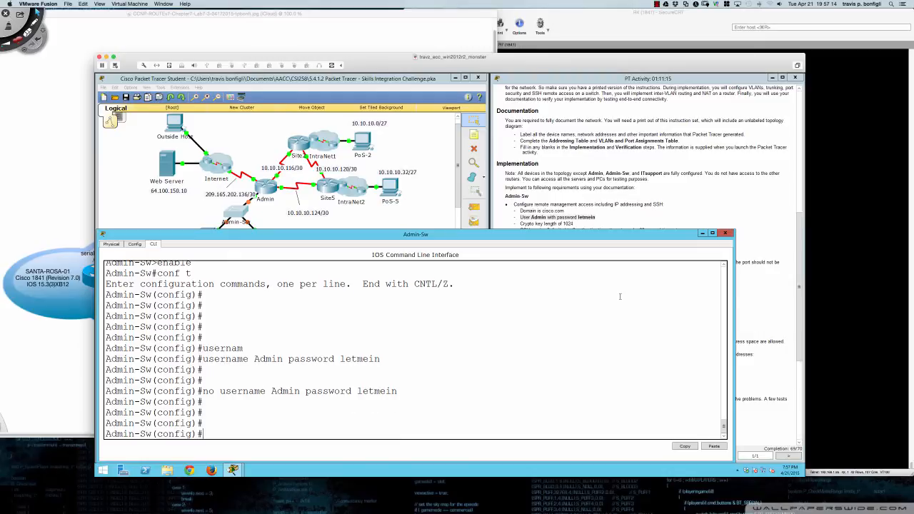
- Add Admin with a secret password, then remove that secret entry with 'no'
{"action": "type", "text": "username Admin secr"}
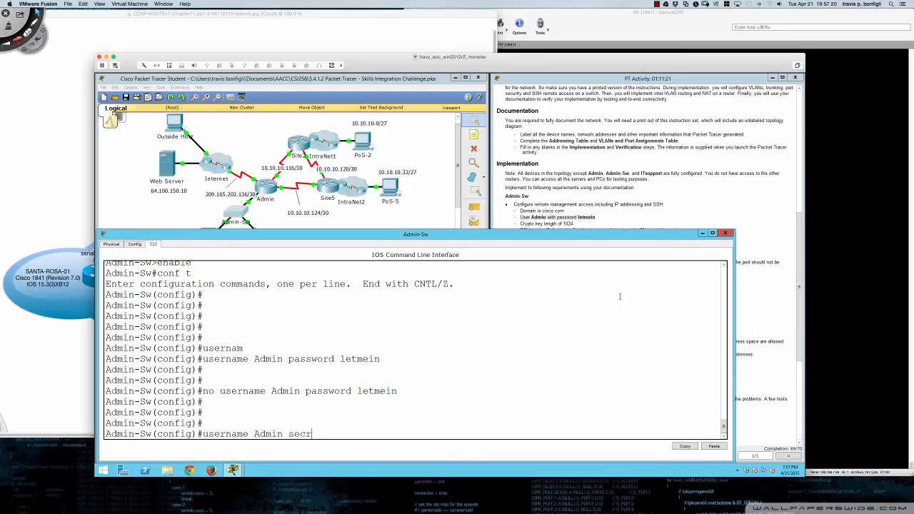
{"action": "type", "text": "et letmein"}
{"action": "key", "text": "Return"}
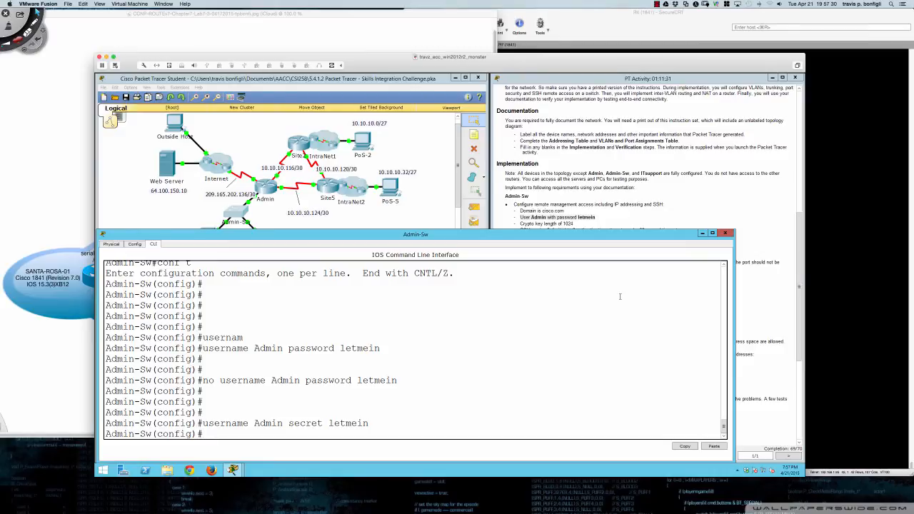
{"action": "key", "text": "Return"}
{"action": "key", "text": "Return"}
{"action": "key", "text": "Return"}
{"action": "key", "text": "Return"}
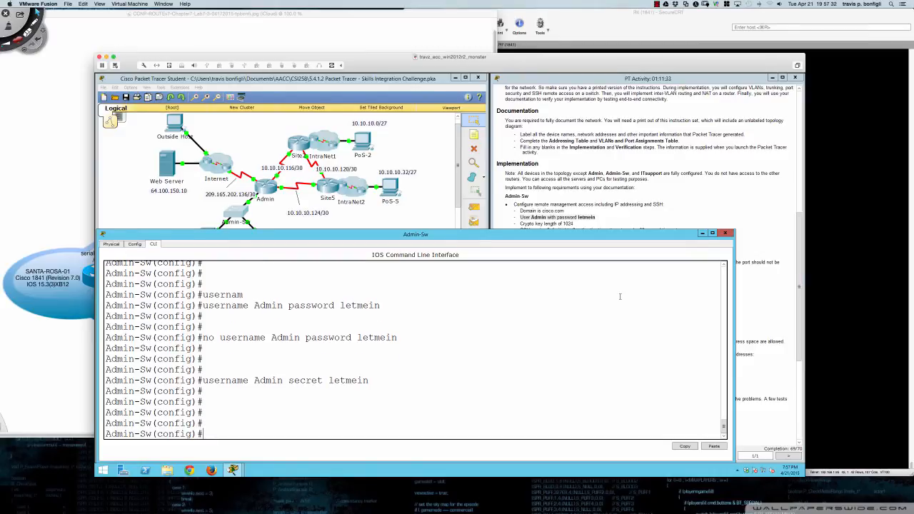
{"action": "key", "text": "Up"}
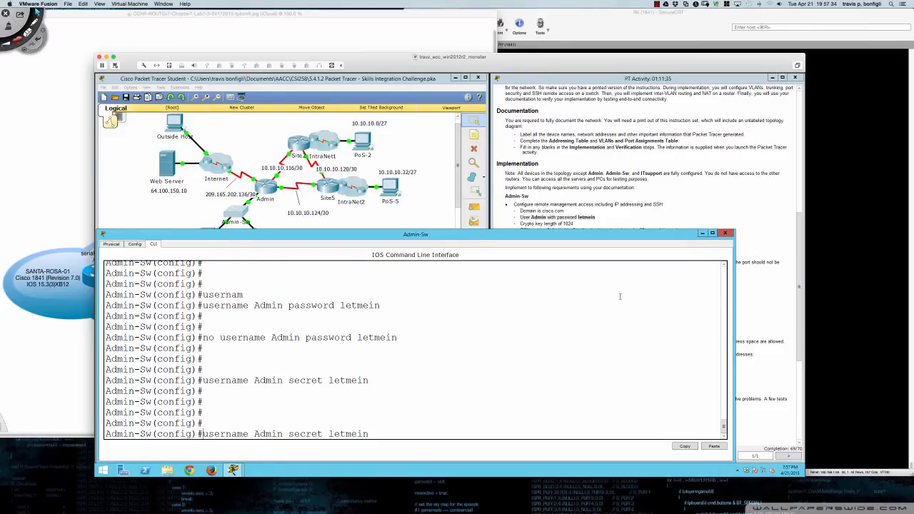
{"action": "key", "text": "ctrl+a"}
{"action": "type", "text": "no"}
{"action": "key", "text": "Return"}
{"action": "key", "text": "Up"}
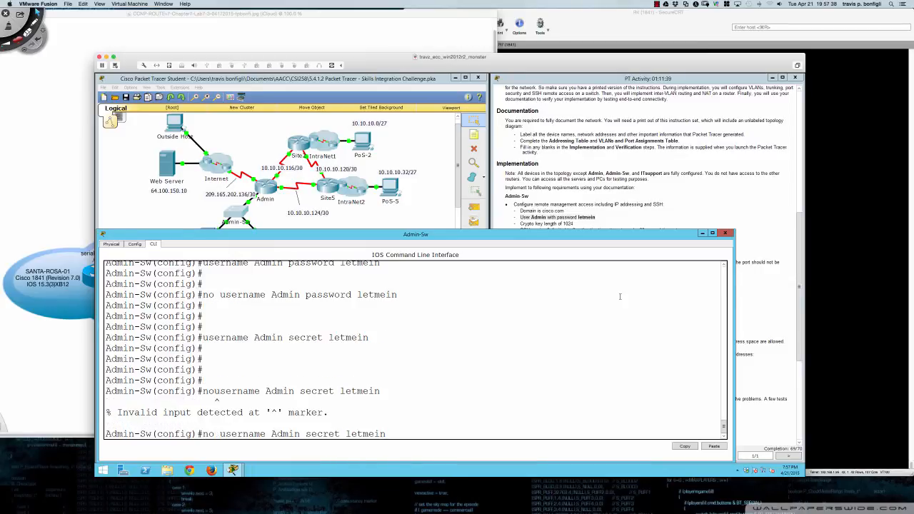
{"action": "key", "text": "Return"}
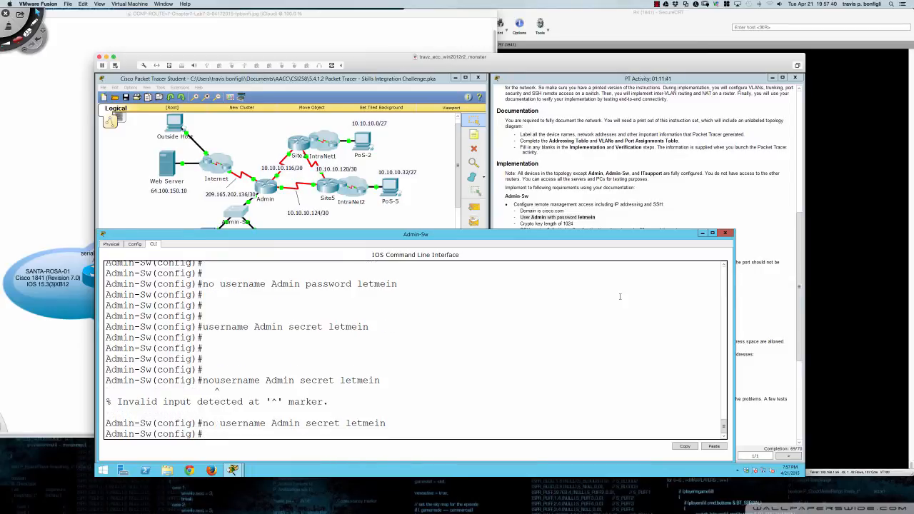
- Recreate the Admin user with a different plain password
{"action": "type", "text": "username Admin"}
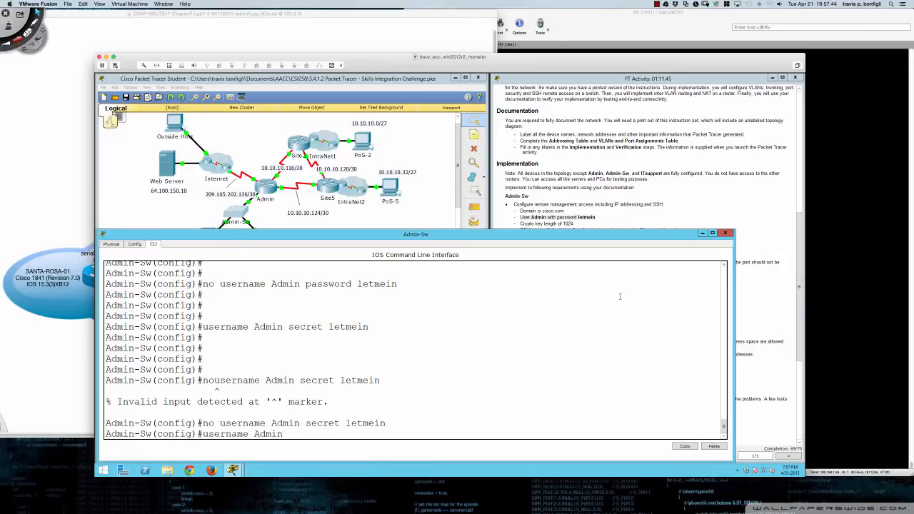
{"action": "type", "text": " password cisco"}
{"action": "key", "text": "Return"}
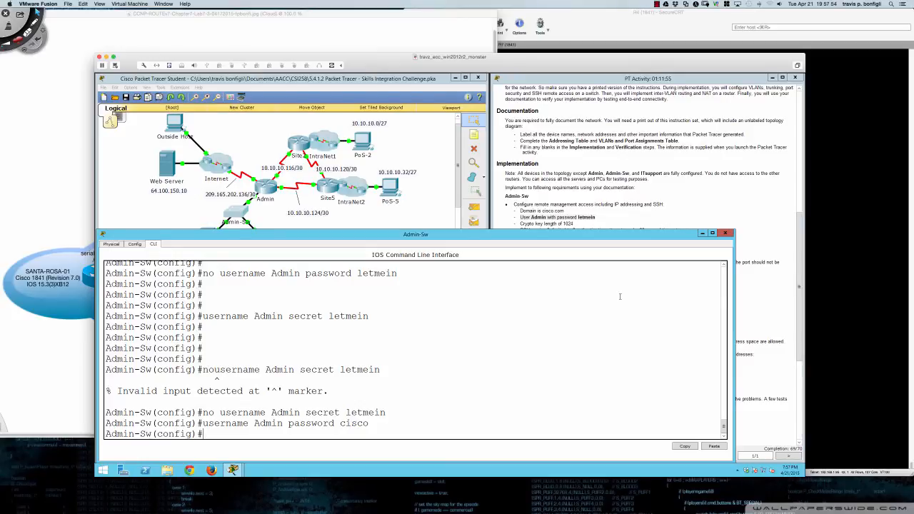
{"action": "key", "text": "Return"}
{"action": "key", "text": "Return"}
{"action": "key", "text": "Return"}
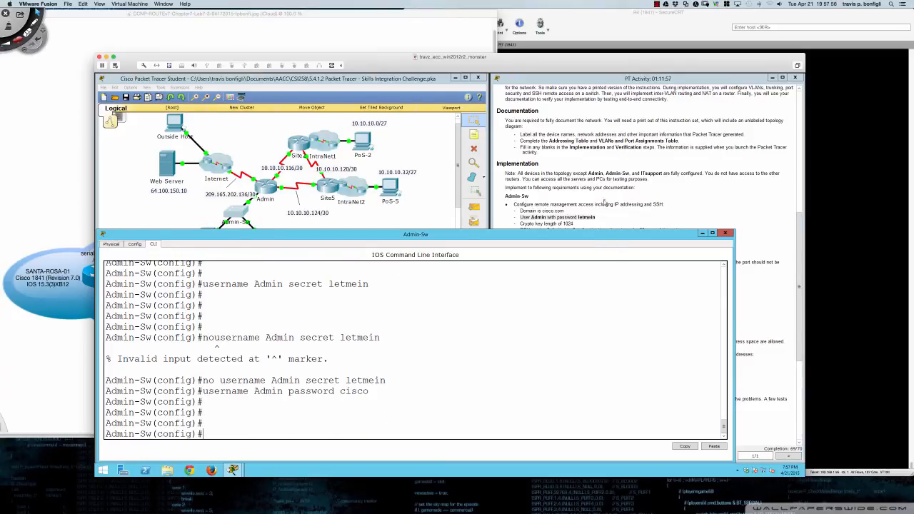
- Recheck the activity results, confirm the 69/70 score, and review the assessment items before closing
{"action": "left_click", "coordinate": [606, 202]}
{"action": "scroll", "coordinate": [559, 223], "scroll_direction": "down", "scroll_amount": 1}
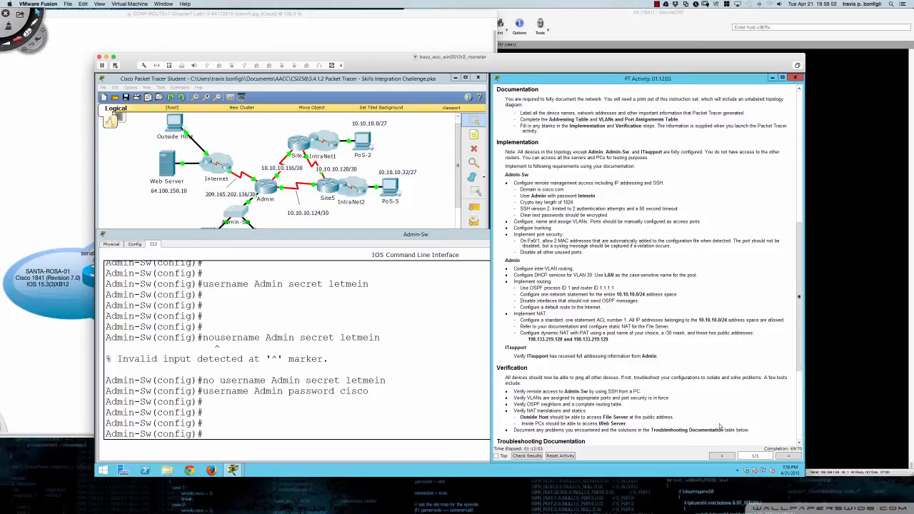
{"action": "left_click", "coordinate": [528, 455]}
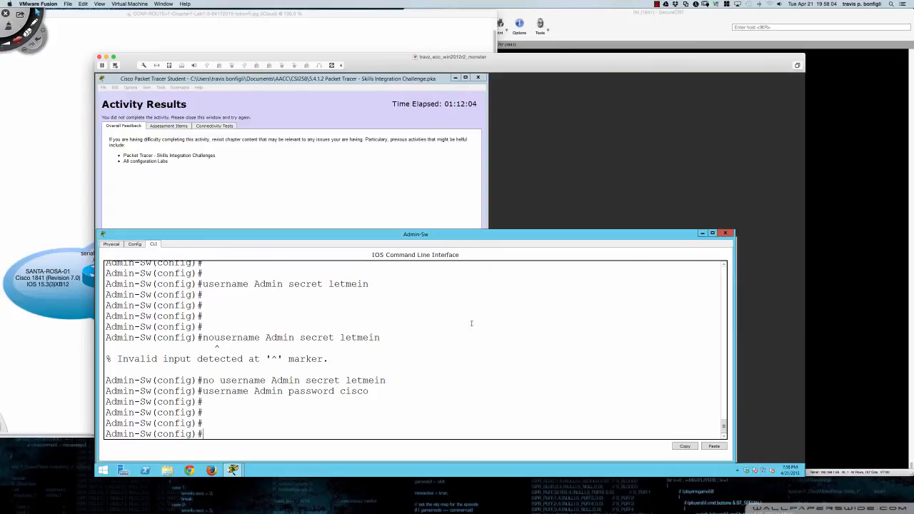
{"action": "left_click", "coordinate": [262, 164]}
{"action": "left_click", "coordinate": [168, 126]}
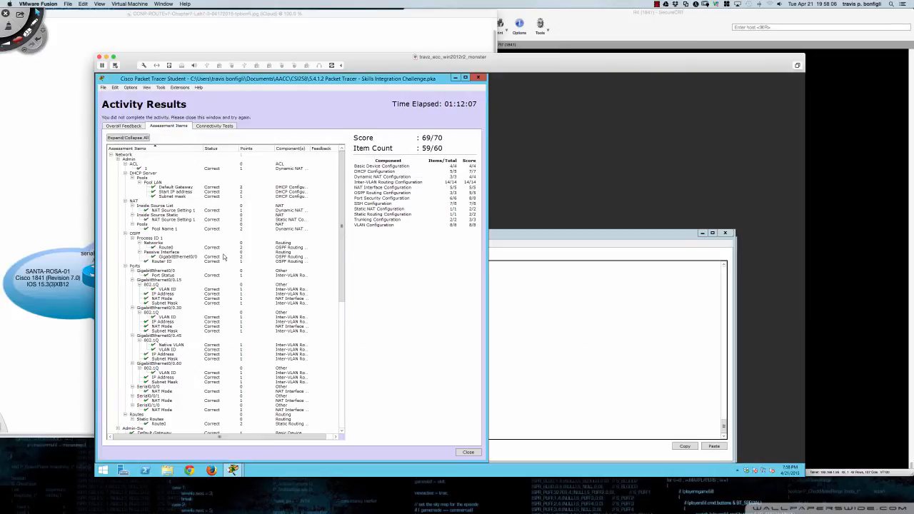
{"action": "scroll", "coordinate": [223, 257], "scroll_direction": "down", "scroll_amount": 10}
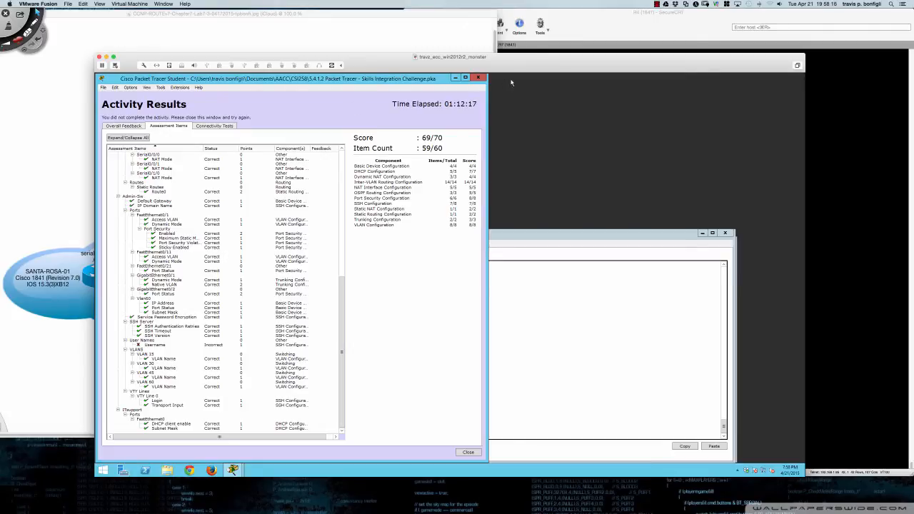
{"action": "left_click", "coordinate": [479, 79]}
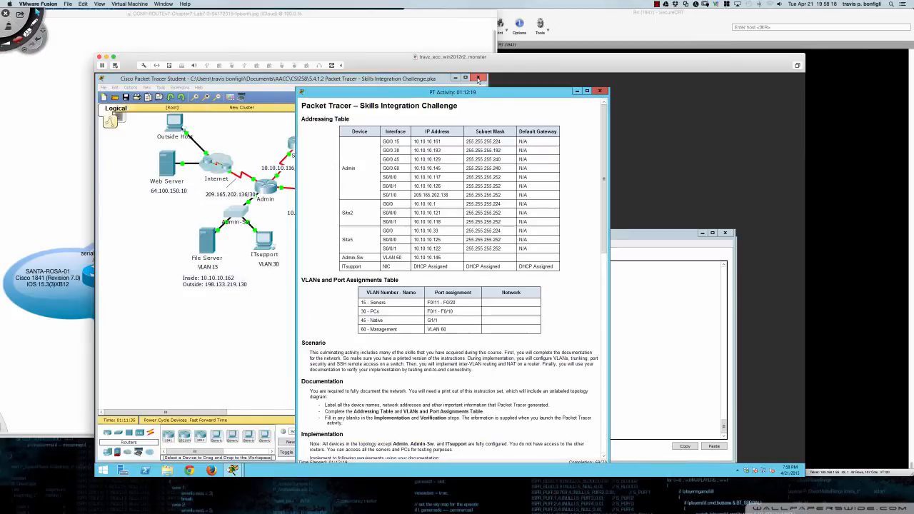
- Move the instructions to the right and open the Admin-Sw command line beside them
{"action": "left_click_drag", "start_coordinate": [458, 94], "coordinate": [604, 79]}
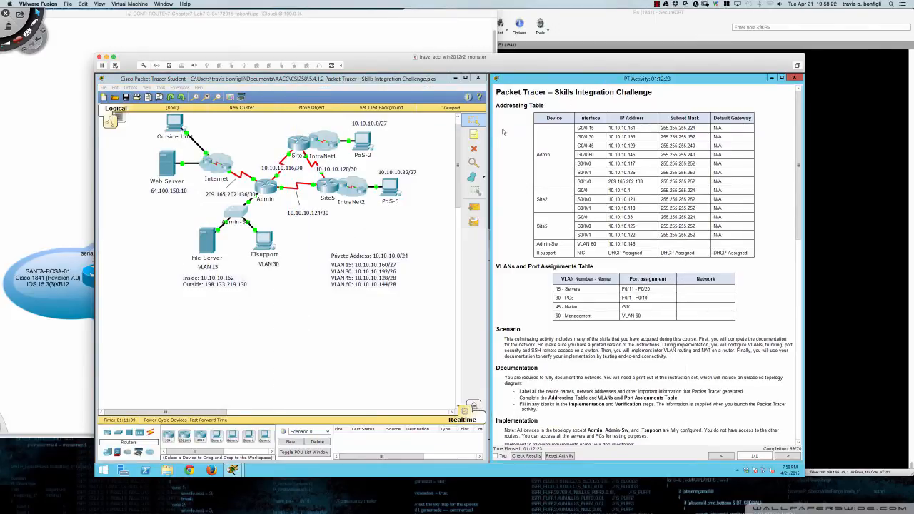
{"action": "left_click", "coordinate": [244, 210]}
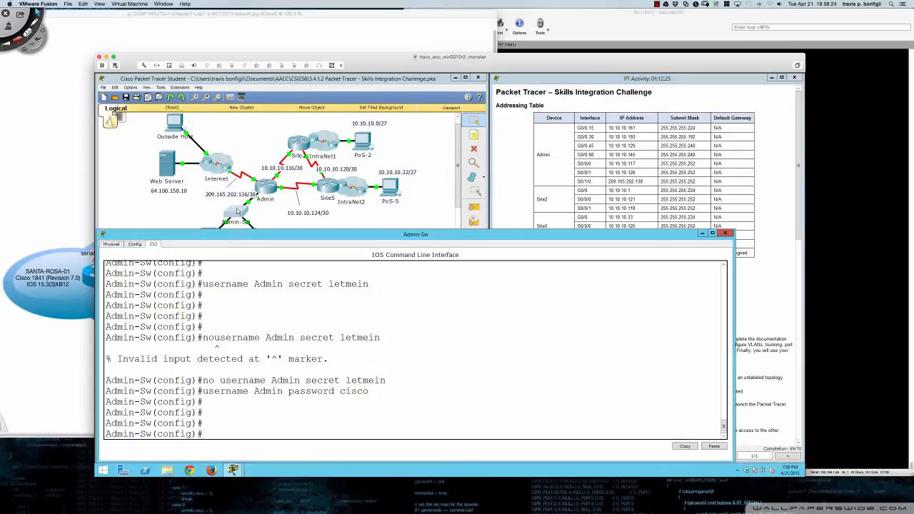
{"action": "left_click", "coordinate": [766, 207]}
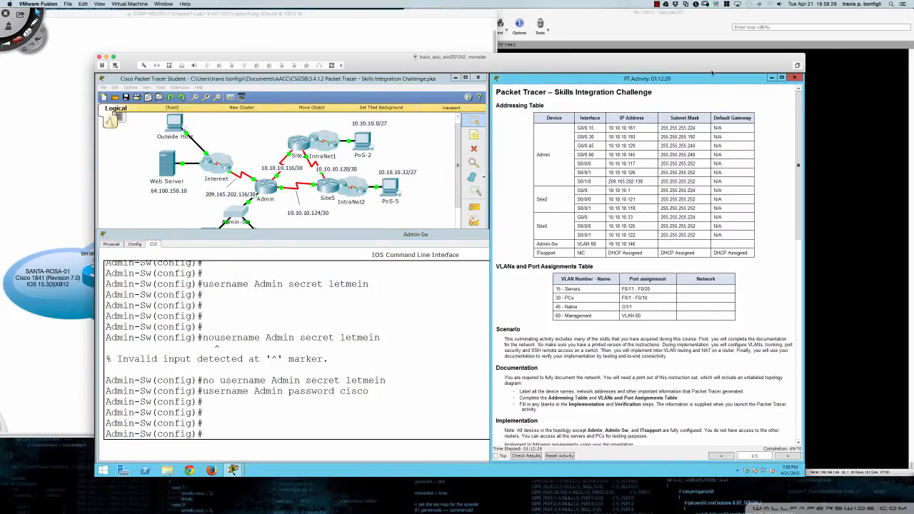
{"action": "left_click", "coordinate": [657, 5]}
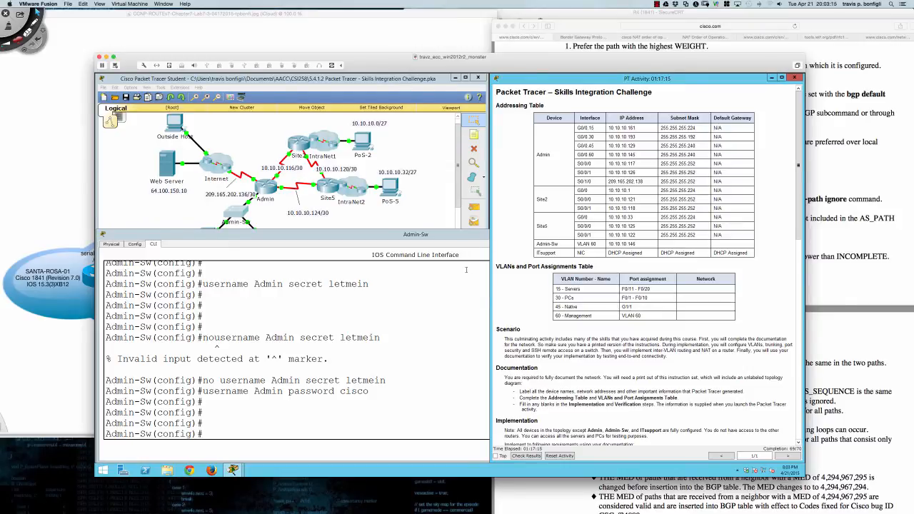
- Reset the activity, dock the instructions to the right of the topology, and zoom in
{"action": "left_click", "coordinate": [558, 456]}
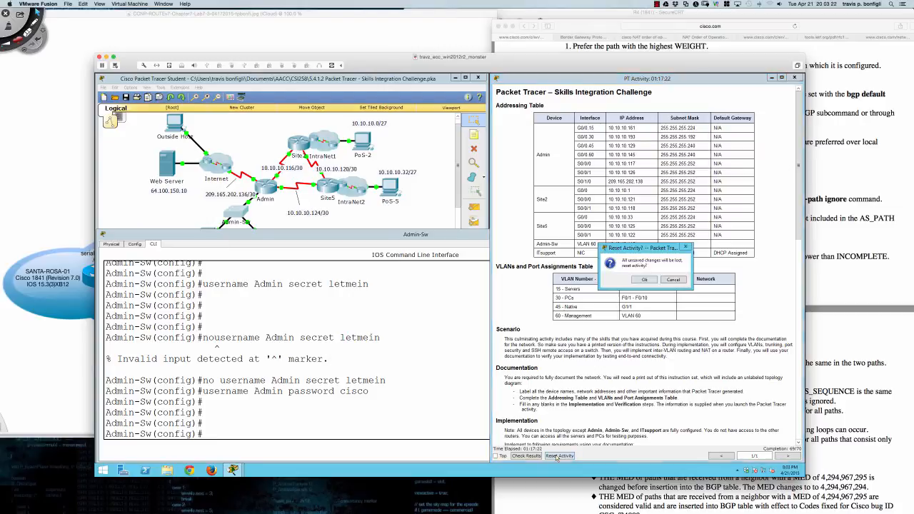
{"action": "left_click", "coordinate": [643, 280]}
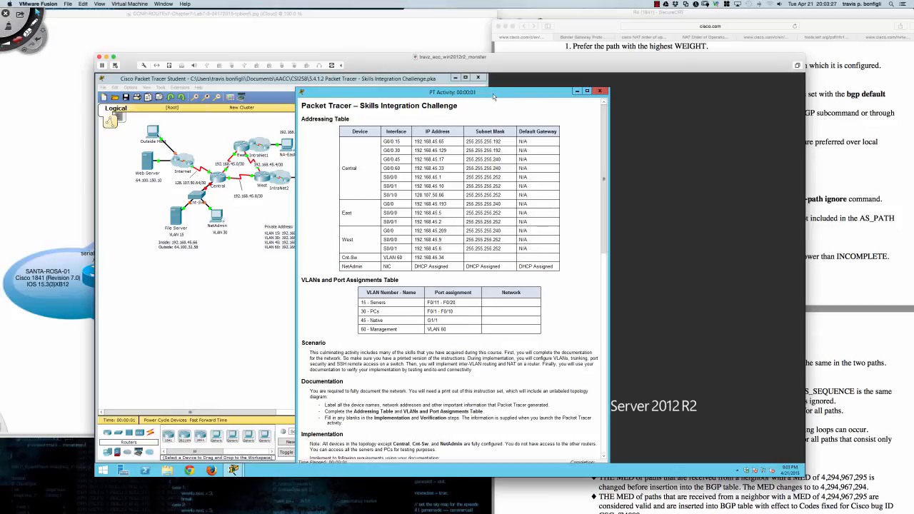
{"action": "left_click_drag", "start_coordinate": [493, 95], "coordinate": [650, 76]}
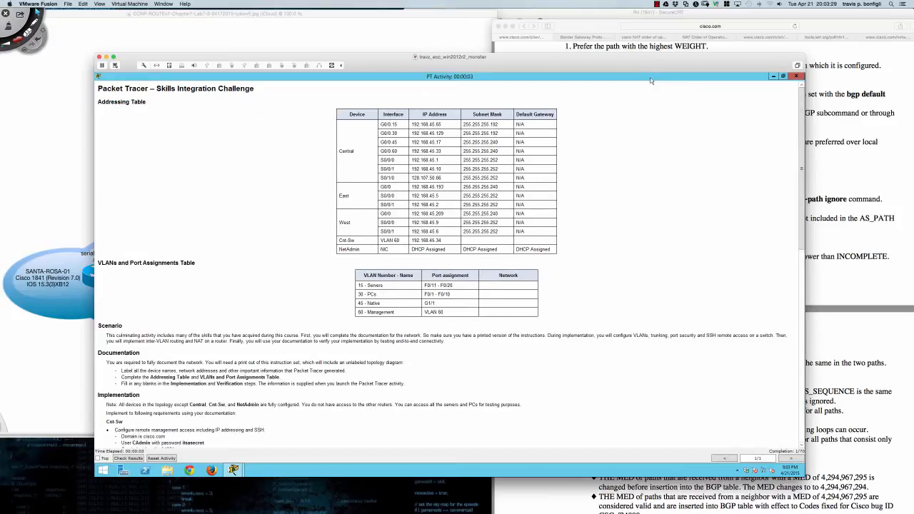
{"action": "double_click", "coordinate": [649, 78]}
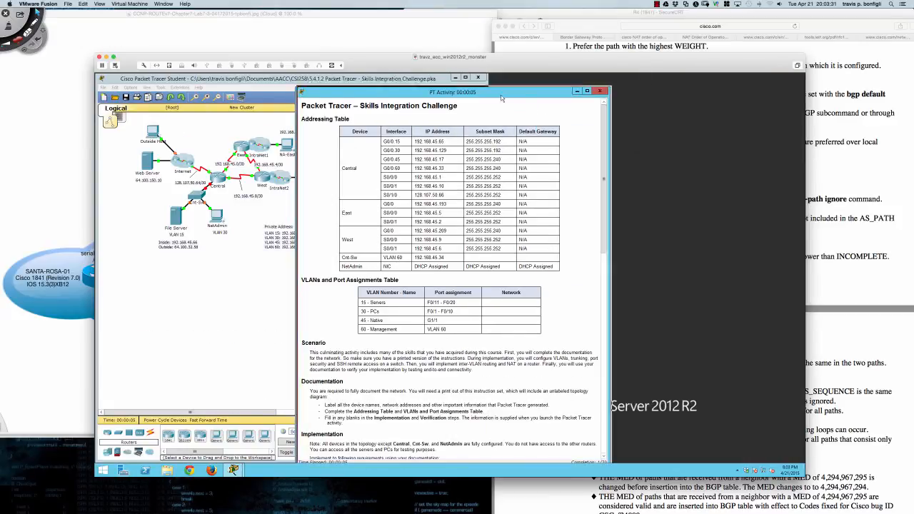
{"action": "left_click_drag", "start_coordinate": [502, 98], "coordinate": [695, 85]}
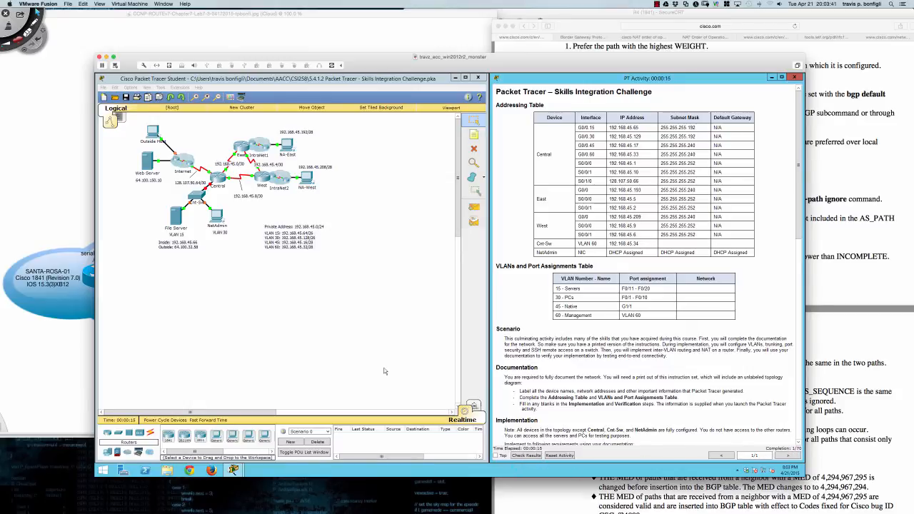
{"action": "left_click", "coordinate": [423, 359]}
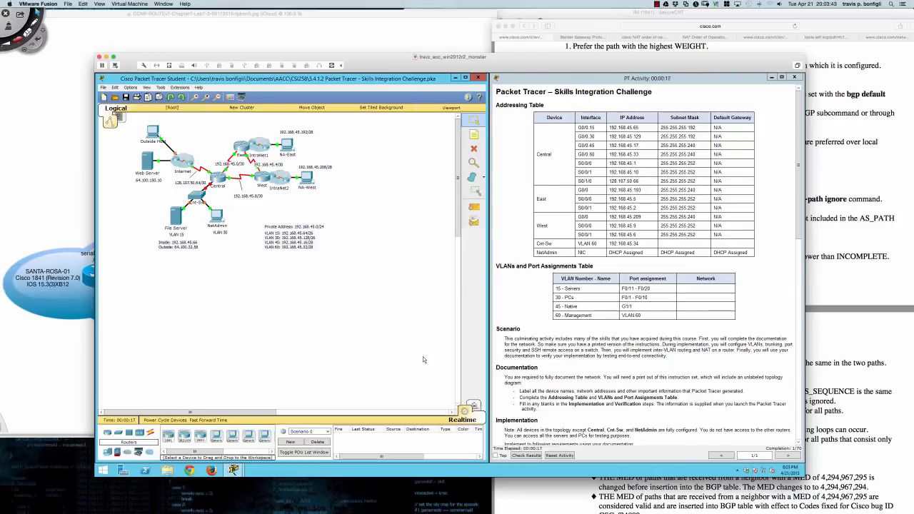
{"action": "scroll", "coordinate": [423, 356], "scroll_direction": "up", "scroll_amount": 3}
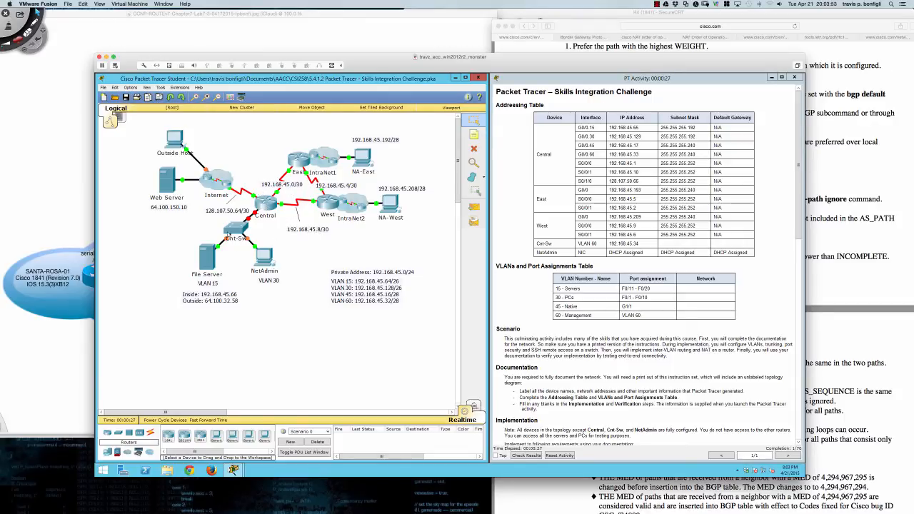
- Open the Cnt-Sw device window at the lower left, widen it, and show its CLI
{"action": "left_click", "coordinate": [232, 230]}
{"action": "left_click_drag", "start_coordinate": [428, 190], "coordinate": [191, 264]}
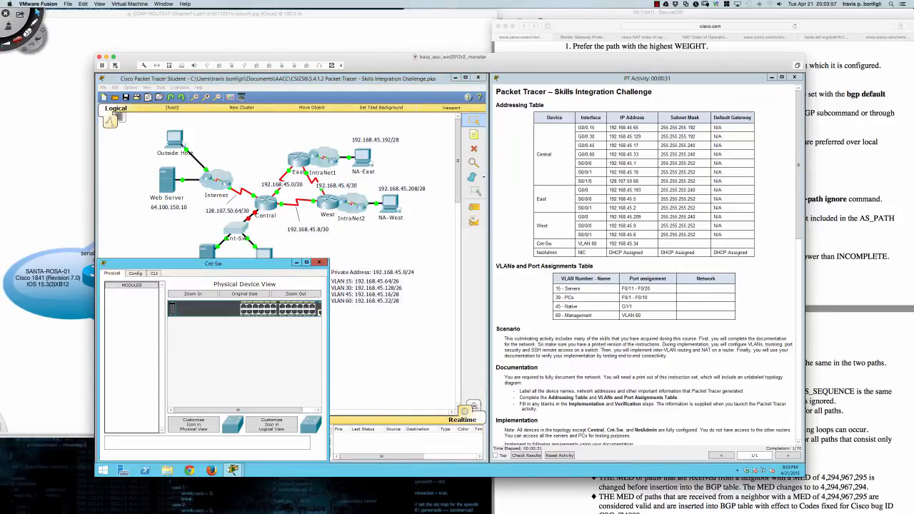
{"action": "left_click_drag", "start_coordinate": [330, 321], "coordinate": [480, 322]}
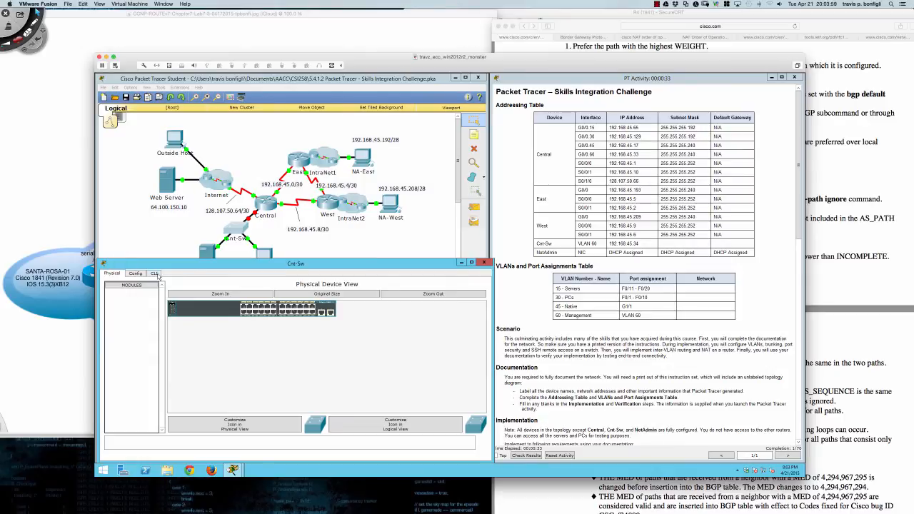
{"action": "left_click", "coordinate": [155, 275]}
- Run en and conf t, then create user Admin with a plaintext password
{"action": "key", "text": "Return"}
{"action": "key", "text": "Return"}
{"action": "key", "text": "Return"}
{"action": "key", "text": "Return"}
{"action": "key", "text": "Return"}
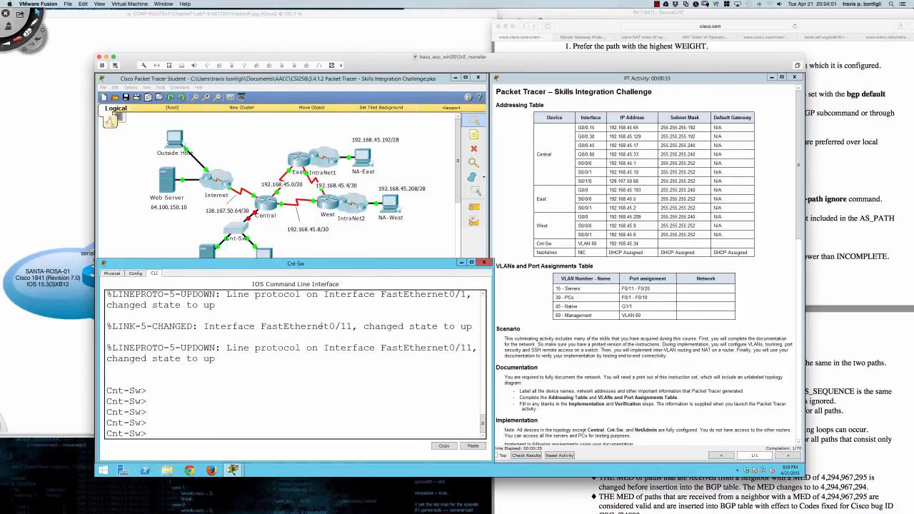
{"action": "type", "text": "en"}
{"action": "key", "text": "Return"}
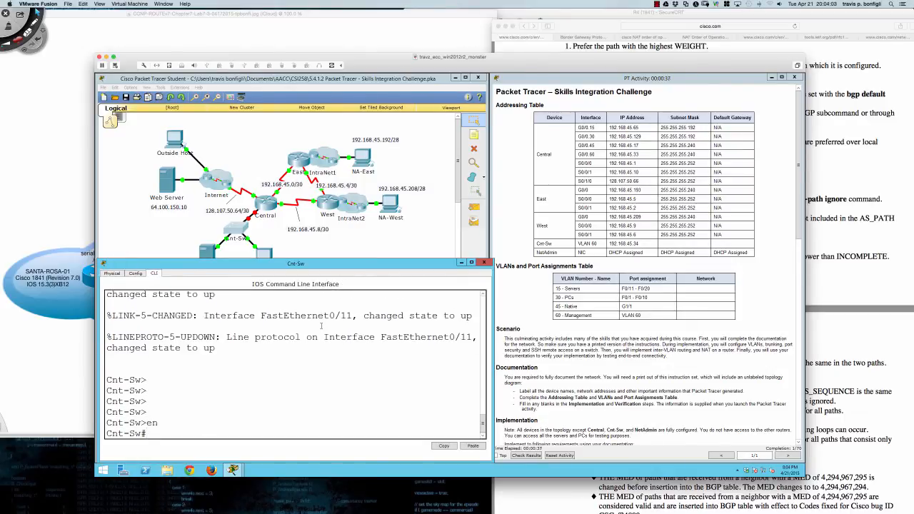
{"action": "type", "text": "conf t"}
{"action": "key", "text": "Return"}
{"action": "type", "text": "user"}
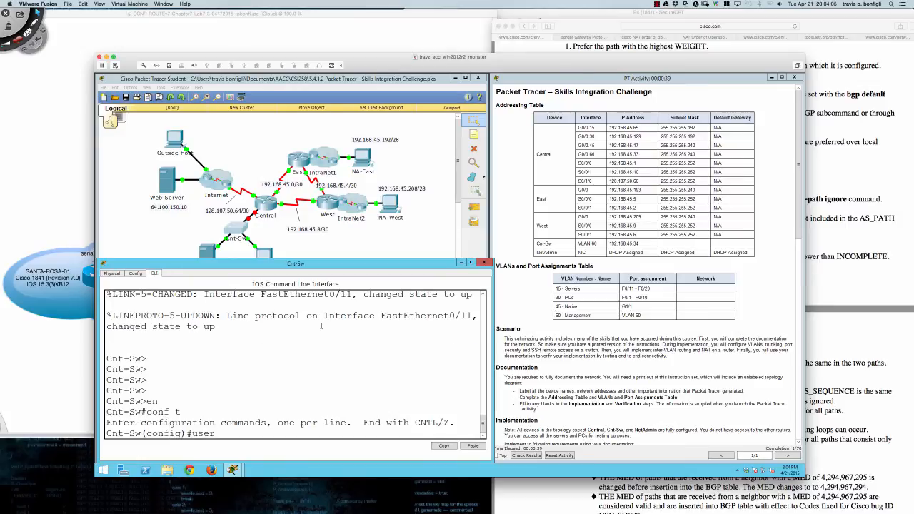
{"action": "key", "text": "Tab"}
{"action": "type", "text": "Admin pass"}
{"action": "key", "text": "Tab"}
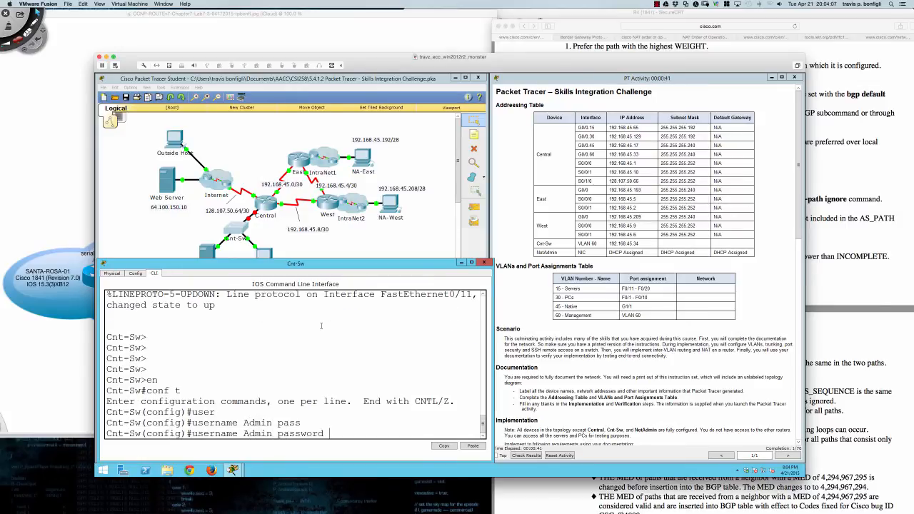
{"action": "type", "text": "letmein"}
{"action": "key", "text": "Return"}
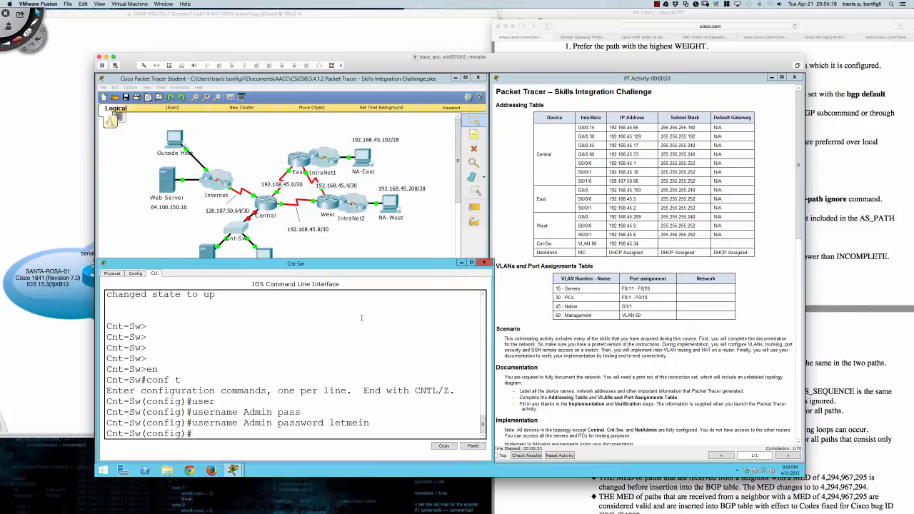
{"action": "left_click", "coordinate": [484, 263]}
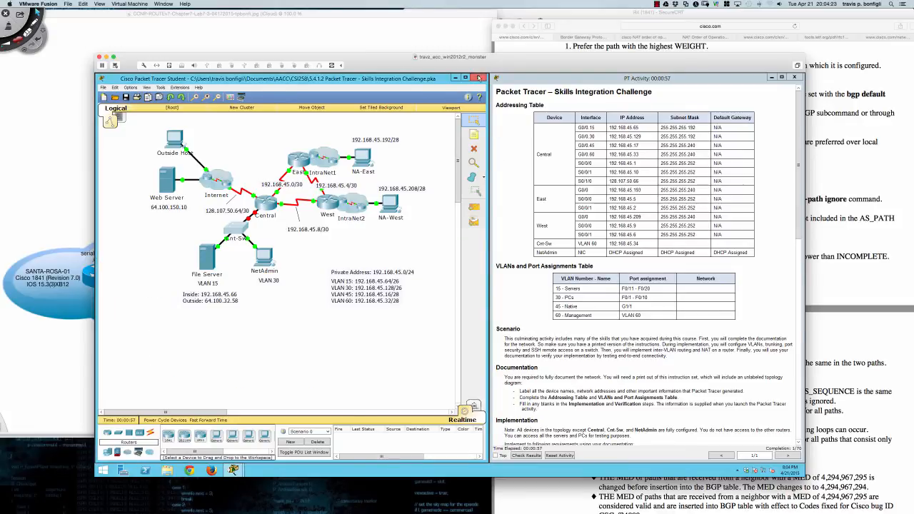
- Exit Packet Tracer, discarding the unsaved changes
{"action": "left_click", "coordinate": [480, 78]}
{"action": "left_click", "coordinate": [476, 276]}
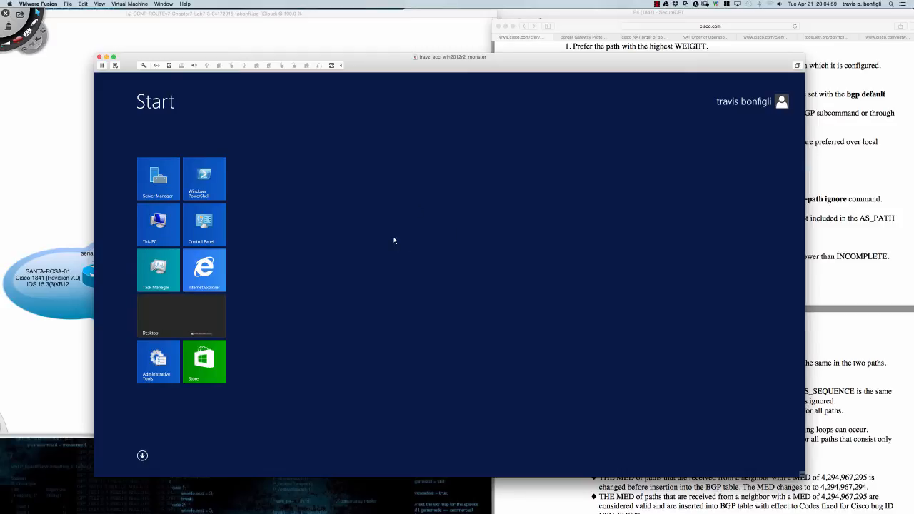
- Go from the Start screen to the Windows Server desktop and nudge the VM window down
{"action": "key", "text": "super+s"}
{"action": "left_click", "coordinate": [619, 121]}
{"action": "key", "text": "super"}
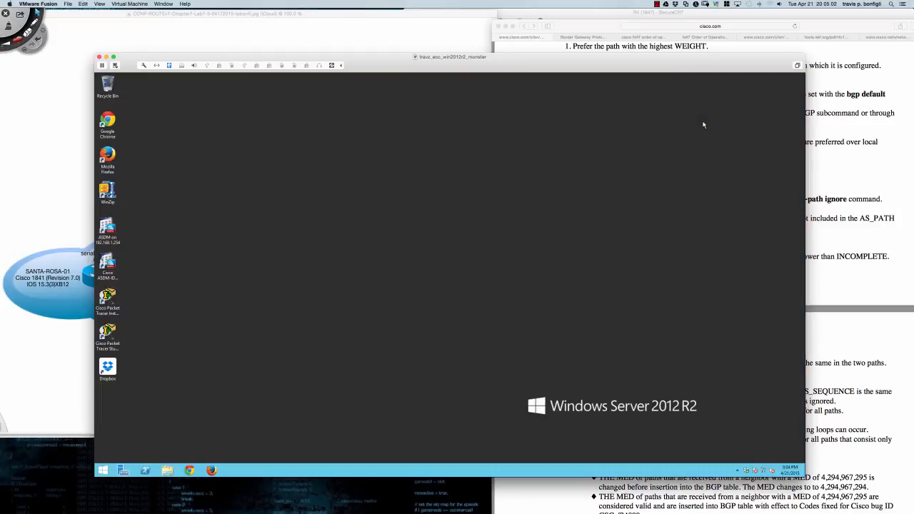
{"action": "left_click", "coordinate": [102, 470]}
{"action": "left_click_drag", "start_coordinate": [578, 64], "coordinate": [581, 69]}
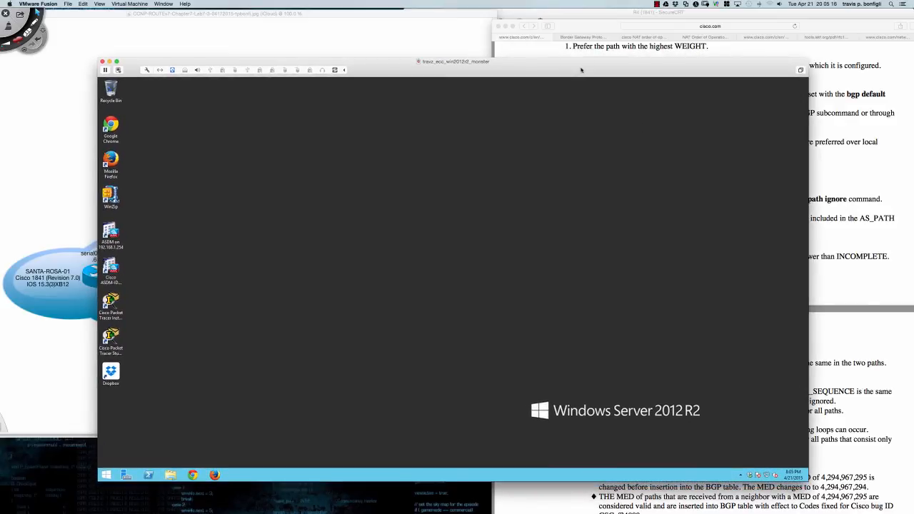
{"action": "left_click", "coordinate": [657, 3]}
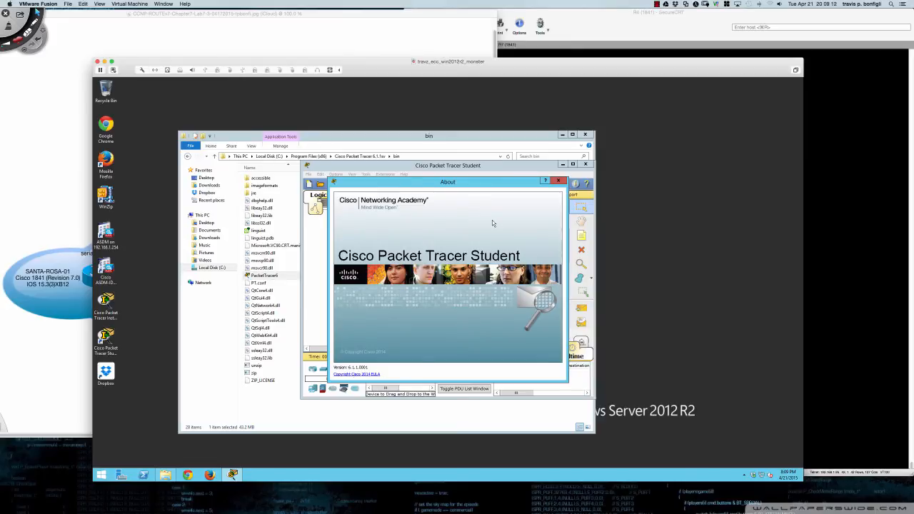
- Dismiss the About box, place an enlarged Packet Tracer window at the upper-left, and press Ctrl+O
{"action": "left_click", "coordinate": [559, 181]}
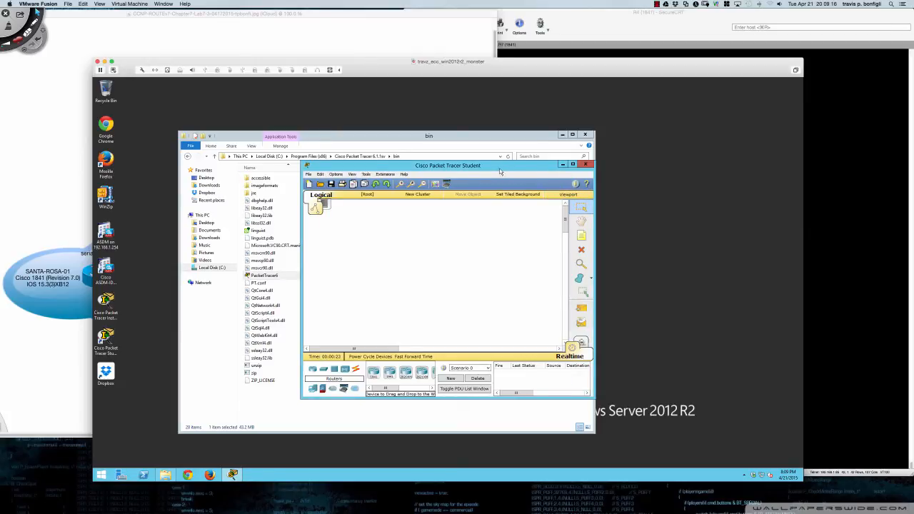
{"action": "left_click", "coordinate": [573, 164]}
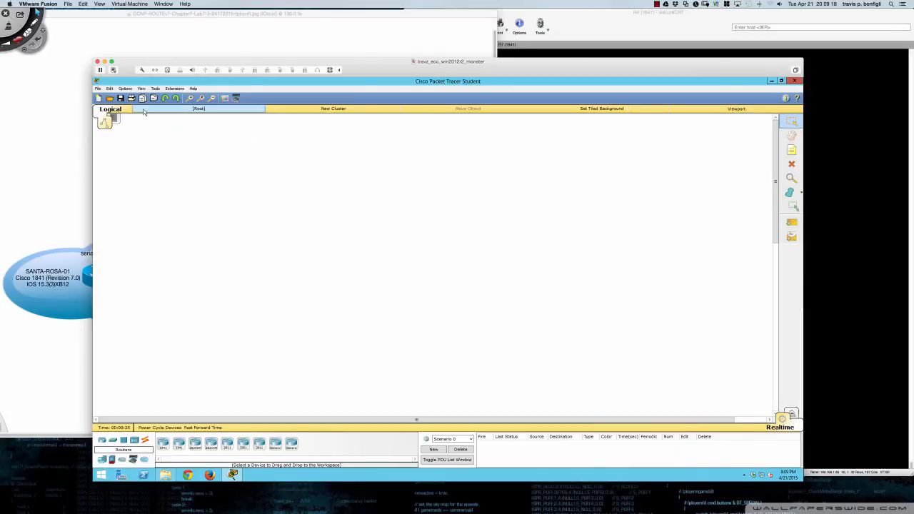
{"action": "left_click", "coordinate": [781, 81]}
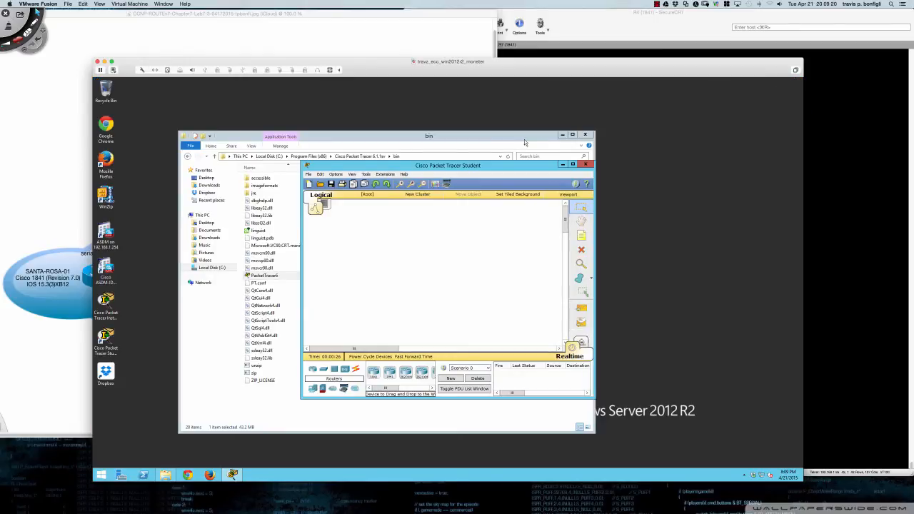
{"action": "left_click_drag", "start_coordinate": [507, 168], "coordinate": [302, 85]}
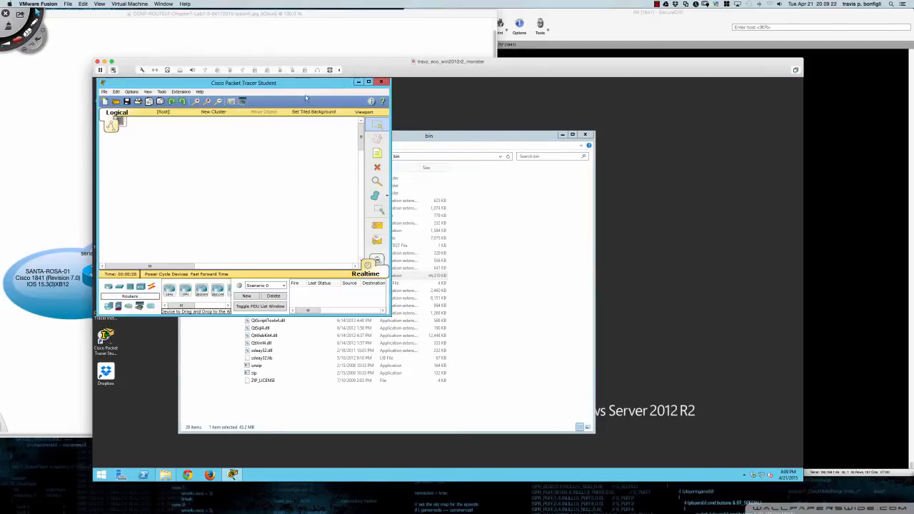
{"action": "left_click_drag", "start_coordinate": [389, 315], "coordinate": [513, 468]}
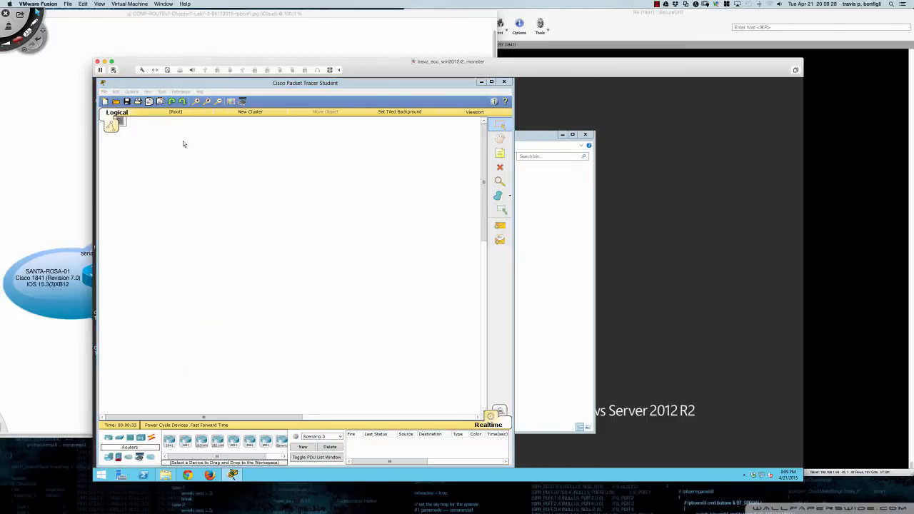
{"action": "key", "text": "ctrl+o"}
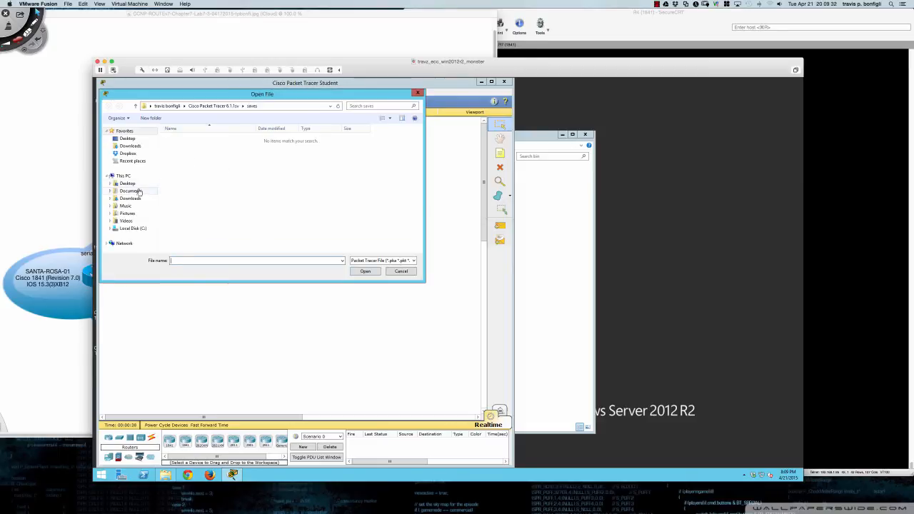
- Open '5.4.1.2 Packet Tracer - Skills Integration Challenge' from Documents\AACC\CSI258 and dismiss the profile prompt
{"action": "left_click", "coordinate": [136, 191]}
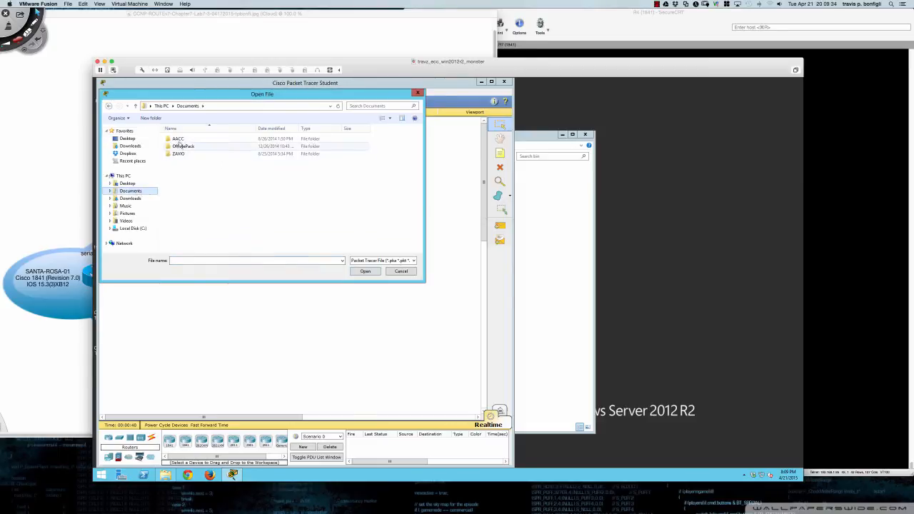
{"action": "double_click", "coordinate": [179, 140]}
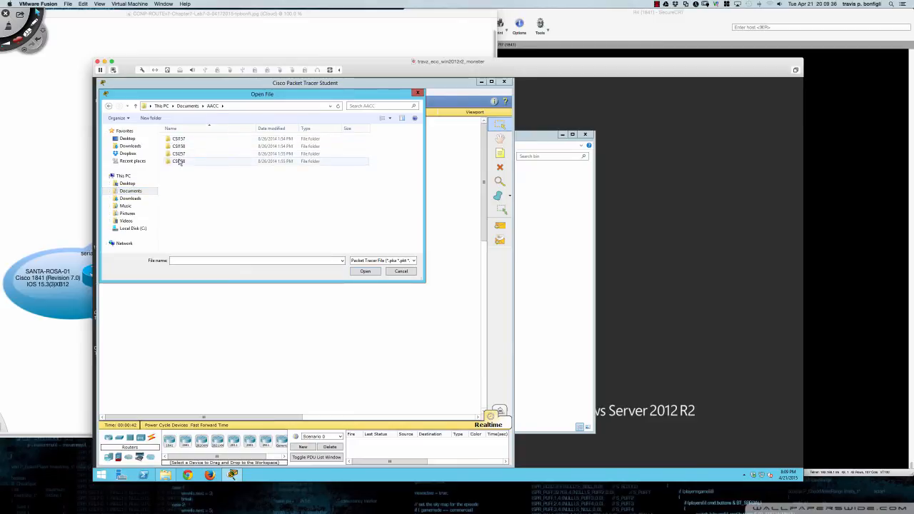
{"action": "double_click", "coordinate": [179, 162]}
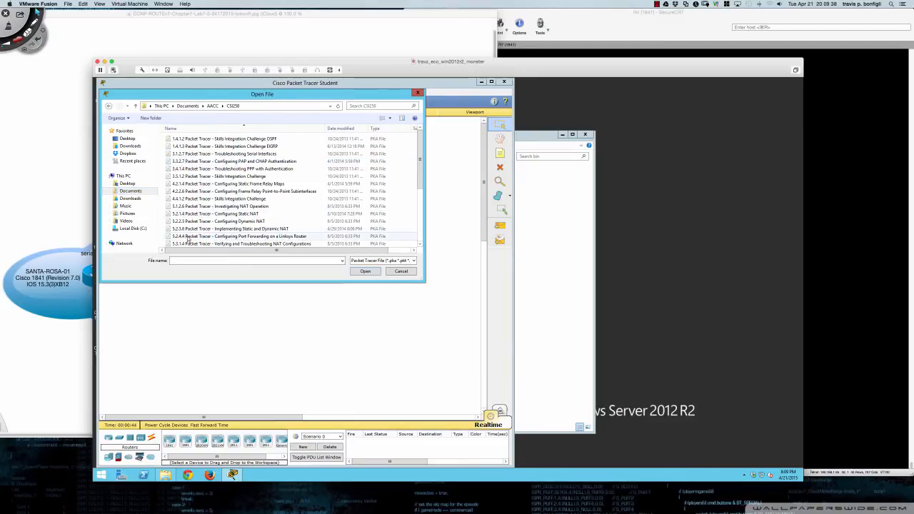
{"action": "scroll", "coordinate": [188, 239], "scroll_direction": "down", "scroll_amount": 2}
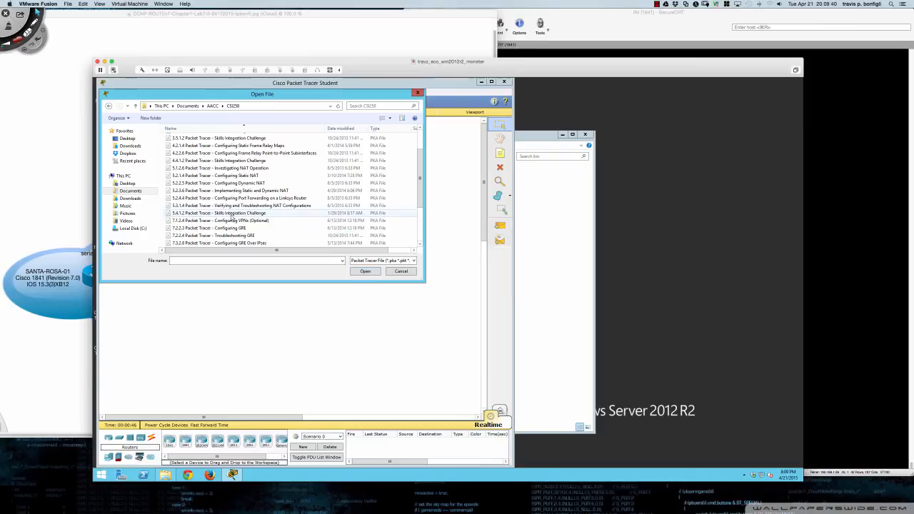
{"action": "double_click", "coordinate": [234, 214]}
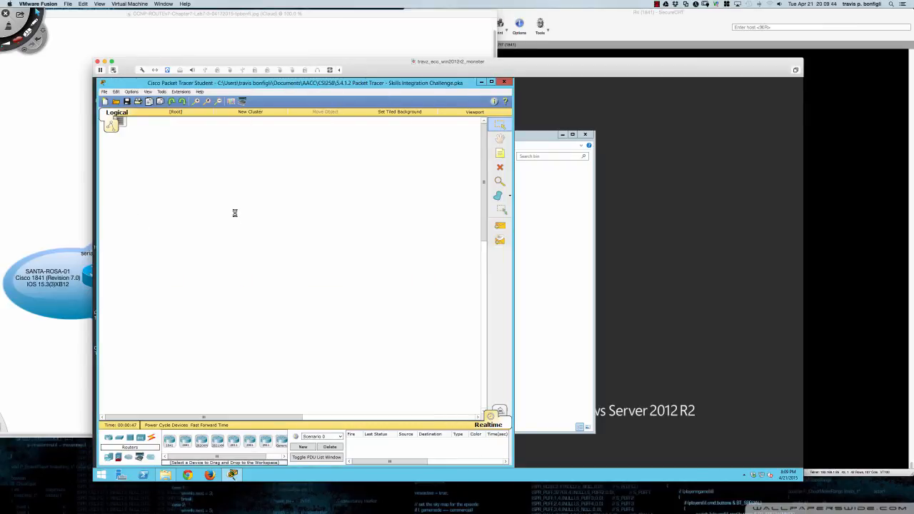
{"action": "left_click", "coordinate": [352, 235]}
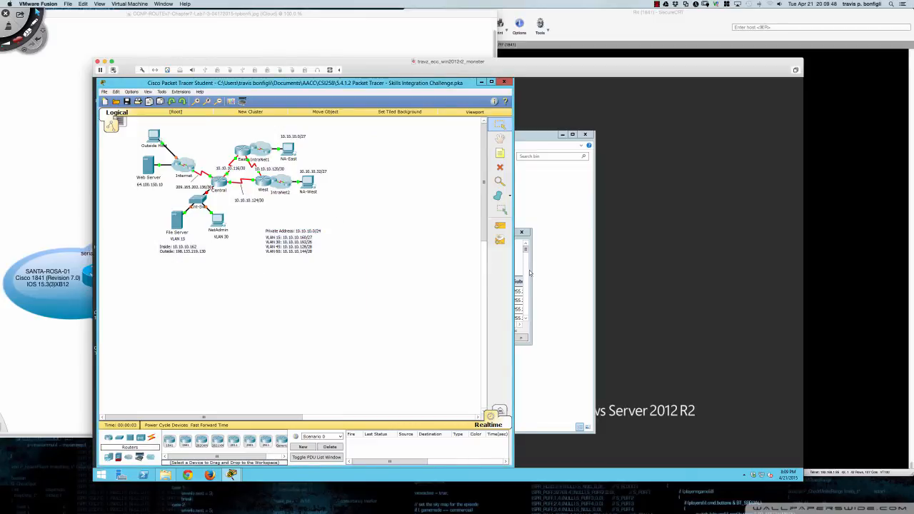
- Dock the instructions at the right, scroll to the Cnt-Sw tasks, and open Cnt-Sw's window lower left
{"action": "left_click_drag", "start_coordinate": [451, 233], "coordinate": [720, 83]}
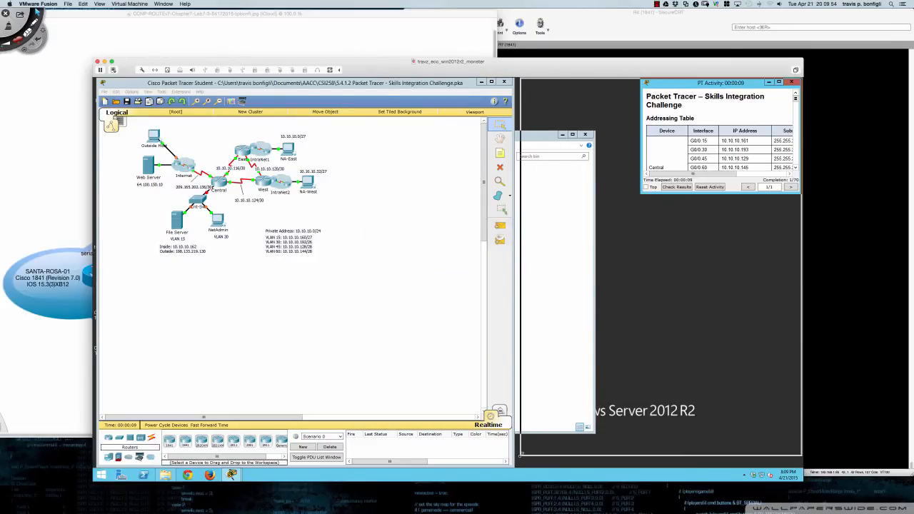
{"action": "left_click_drag", "start_coordinate": [520, 464], "coordinate": [518, 466]}
{"action": "scroll", "coordinate": [534, 377], "scroll_direction": "down", "scroll_amount": 5}
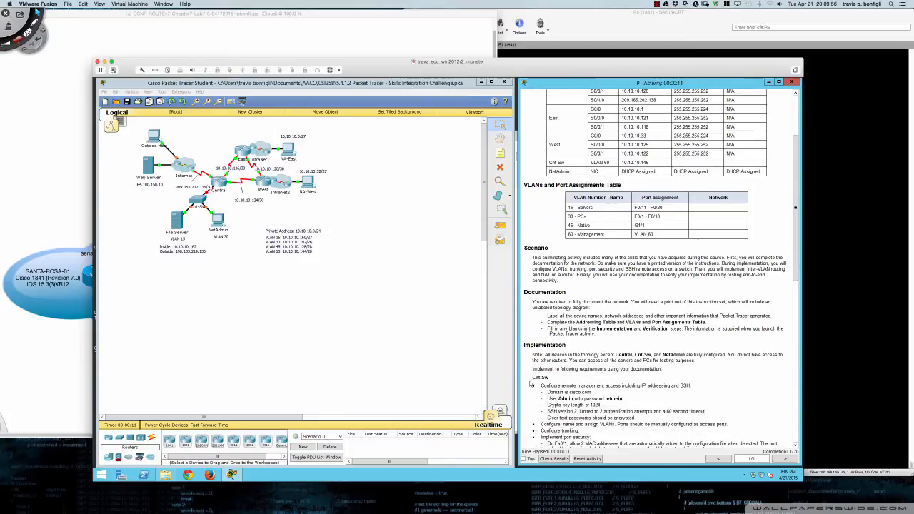
{"action": "scroll", "coordinate": [534, 377], "scroll_direction": "down", "scroll_amount": 3}
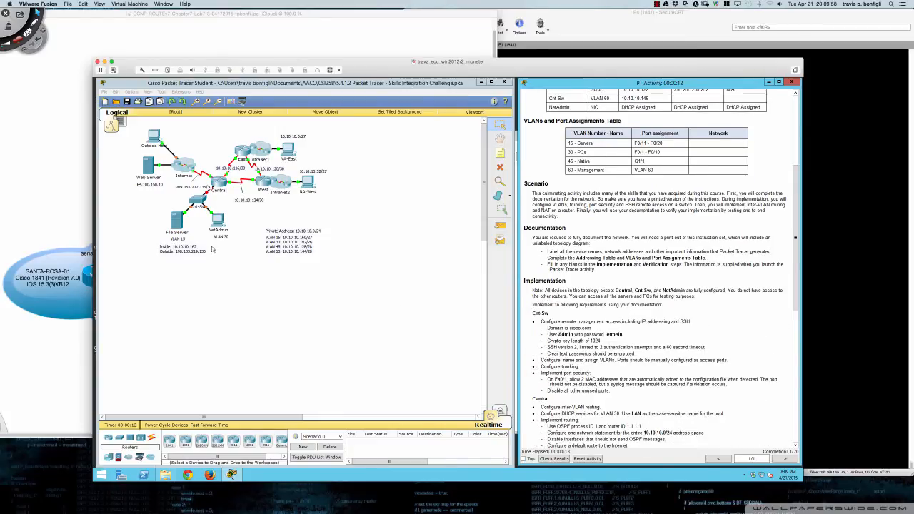
{"action": "left_click", "coordinate": [201, 205]}
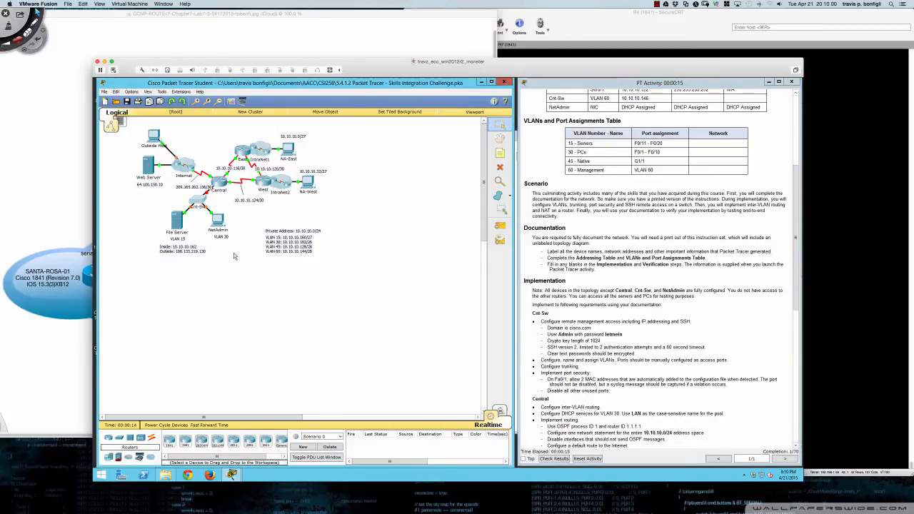
{"action": "left_click_drag", "start_coordinate": [444, 190], "coordinate": [261, 221]}
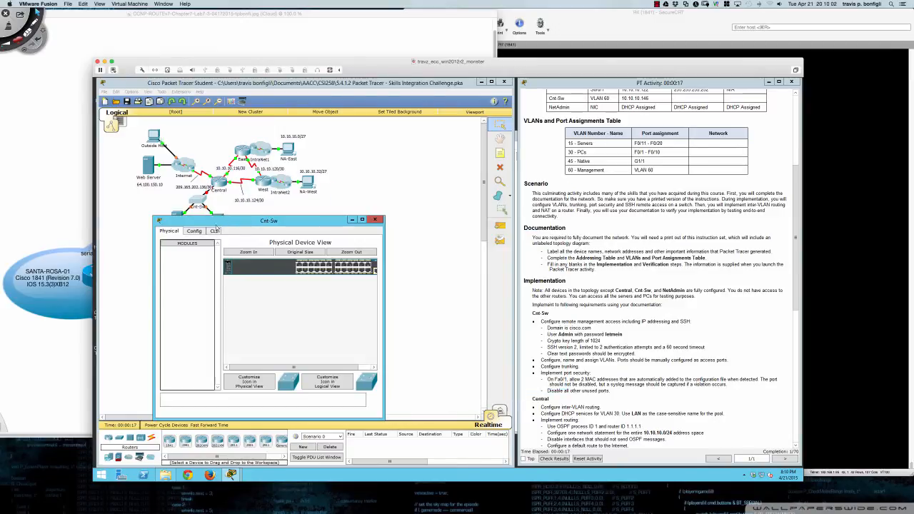
- In Cnt-Sw's widened CLI, run en and conf t, then enter the username Admin password command
{"action": "left_click", "coordinate": [214, 231]}
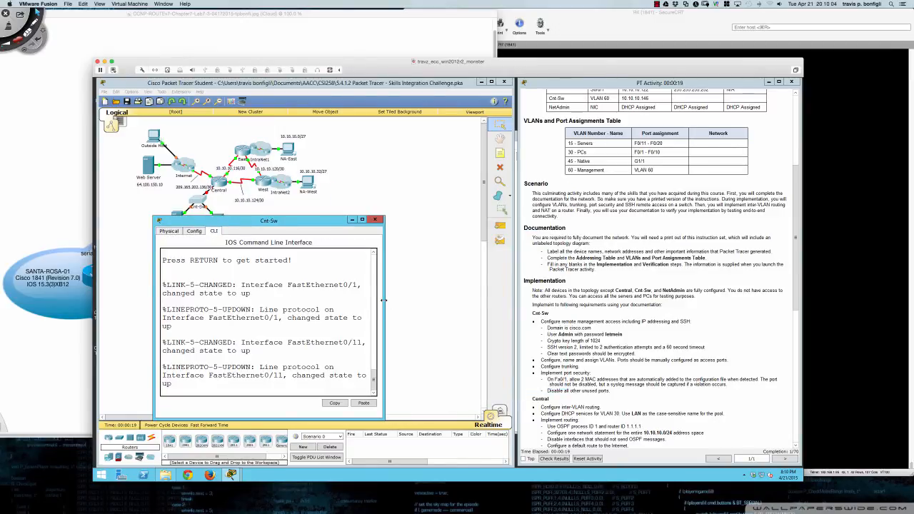
{"action": "left_click_drag", "start_coordinate": [384, 303], "coordinate": [513, 303]}
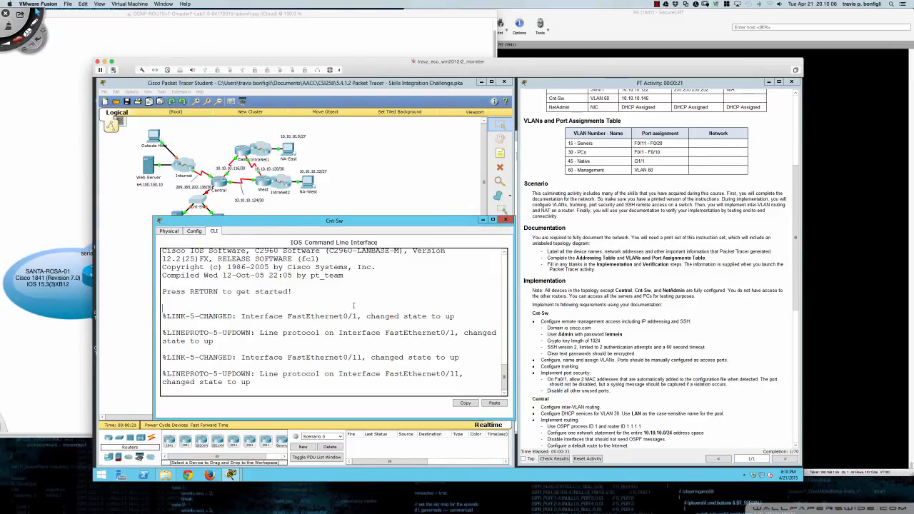
{"action": "key", "text": "Return"}
{"action": "key", "text": "Return"}
{"action": "key", "text": "Return"}
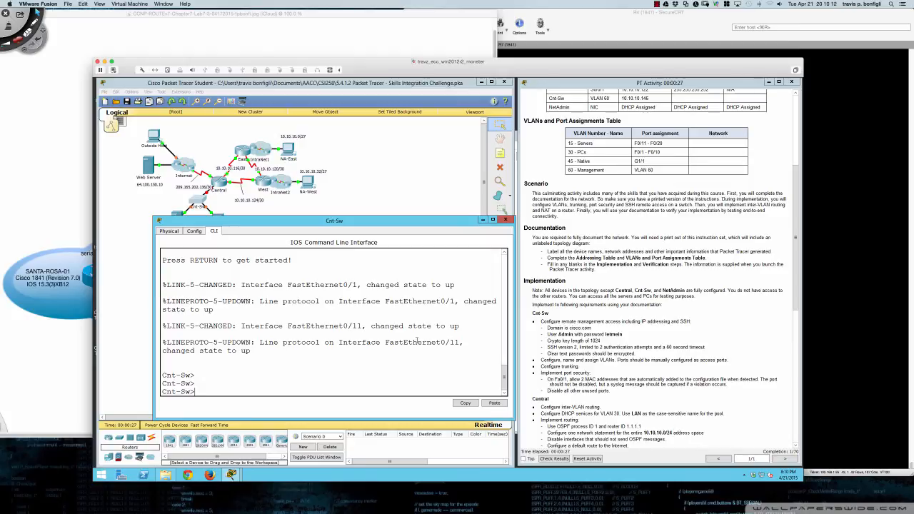
{"action": "type", "text": "en"}
{"action": "key", "text": "Return"}
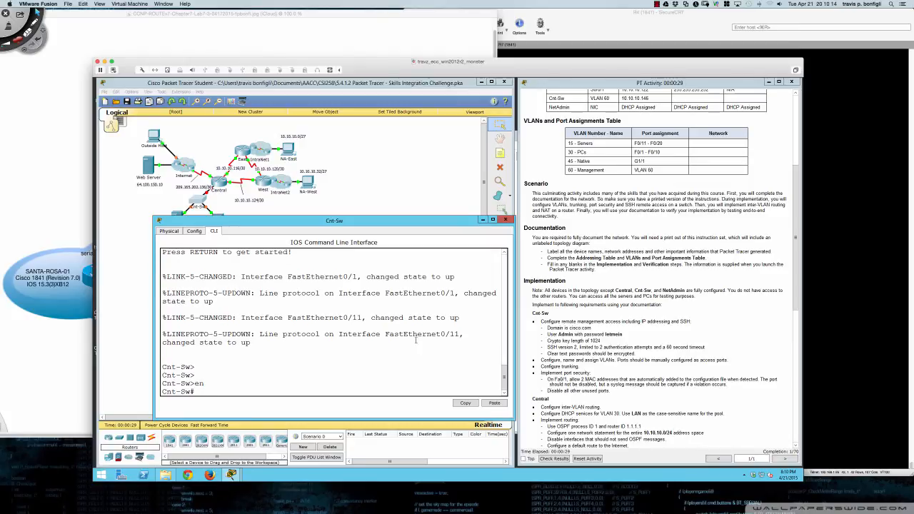
{"action": "key", "text": "Return"}
{"action": "key", "text": "Return"}
{"action": "type", "text": "conf t"}
{"action": "key", "text": "Return"}
{"action": "key", "text": "Return"}
{"action": "key", "text": "Return"}
{"action": "key", "text": "Return"}
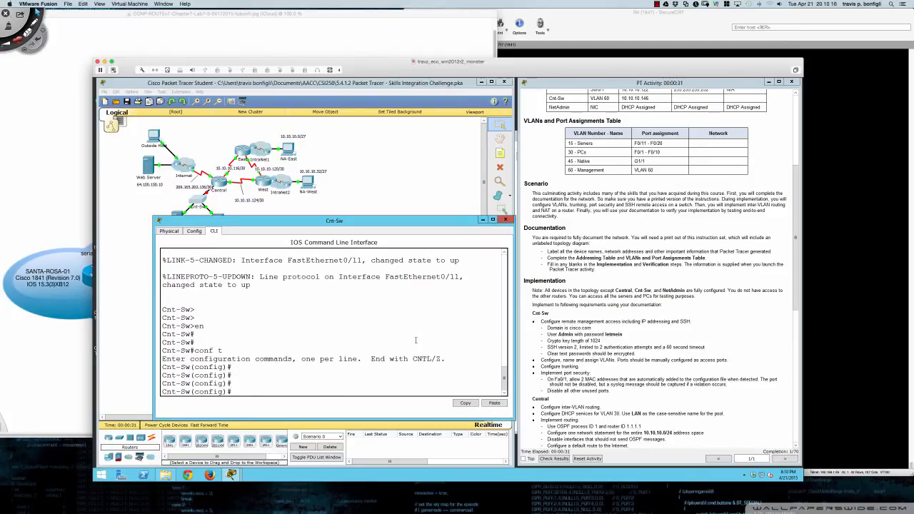
{"action": "type", "text": "username Admin password letmein"}
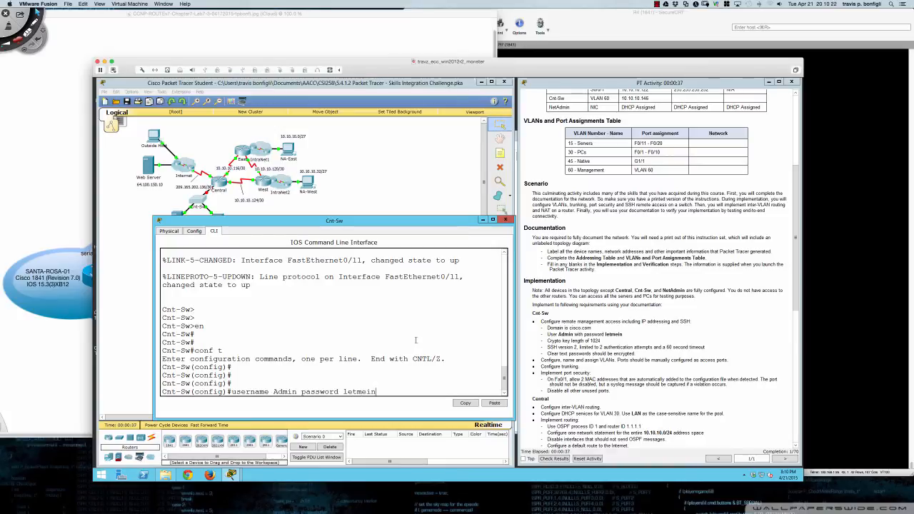
{"action": "key", "text": "Return"}
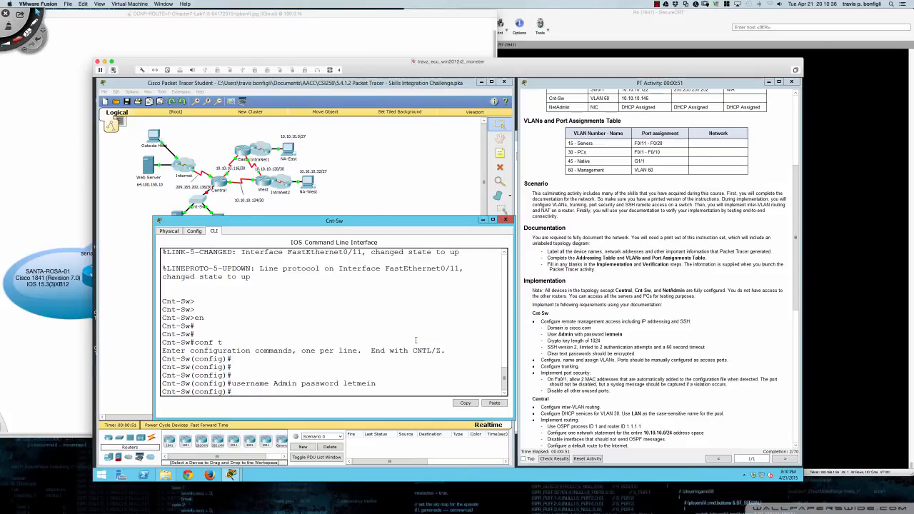
{"action": "key", "text": "super+shift+d"}
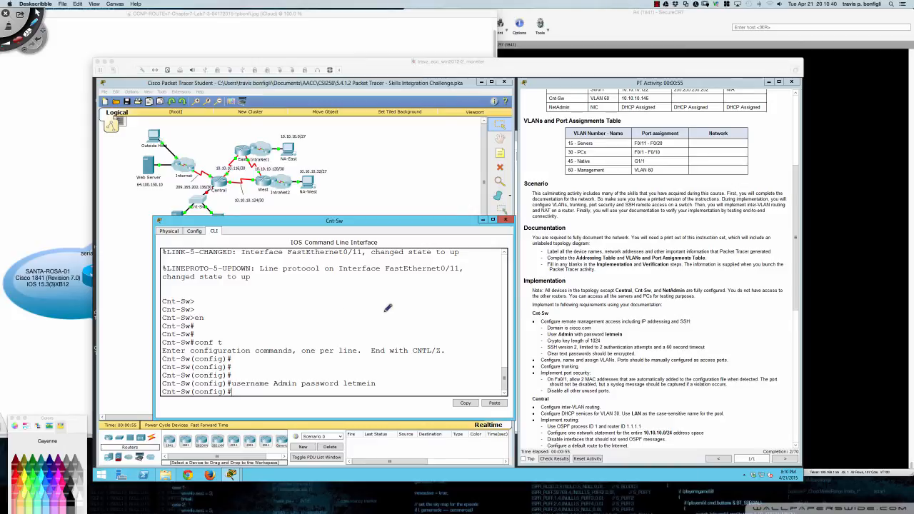
- Handwrite the 6.2.0.0052 version number in red over the console and underline it
{"action": "left_click", "coordinate": [321, 308]}
{"action": "mouse_move", "coordinate": [303, 289]}
{"action": "left_mouse_down"}
{"action": "mouse_move", "coordinate": [299, 305]}
{"action": "mouse_move", "coordinate": [355, 309]}
{"action": "mouse_move", "coordinate": [386, 290]}
{"action": "left_mouse_up"}
{"action": "left_click", "coordinate": [364, 306]}
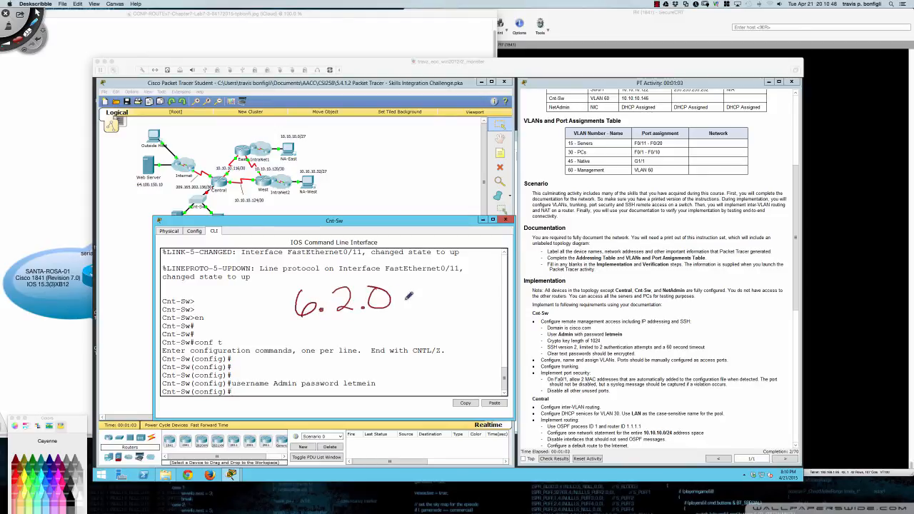
{"action": "left_click", "coordinate": [403, 305]}
{"action": "mouse_move", "coordinate": [437, 289]}
{"action": "left_mouse_down"}
{"action": "mouse_move", "coordinate": [456, 283]}
{"action": "mouse_move", "coordinate": [467, 302]}
{"action": "mouse_move", "coordinate": [498, 276]}
{"action": "mouse_move", "coordinate": [511, 295]}
{"action": "left_mouse_up"}
{"action": "mouse_move", "coordinate": [292, 331]}
{"action": "left_mouse_down"}
{"action": "mouse_move", "coordinate": [503, 316]}
{"action": "mouse_move", "coordinate": [301, 320]}
{"action": "mouse_move", "coordinate": [477, 315]}
{"action": "mouse_move", "coordinate": [513, 286]}
{"action": "mouse_move", "coordinate": [607, 270]}
{"action": "mouse_move", "coordinate": [620, 282]}
{"action": "mouse_move", "coordinate": [561, 333]}
{"action": "left_mouse_up"}
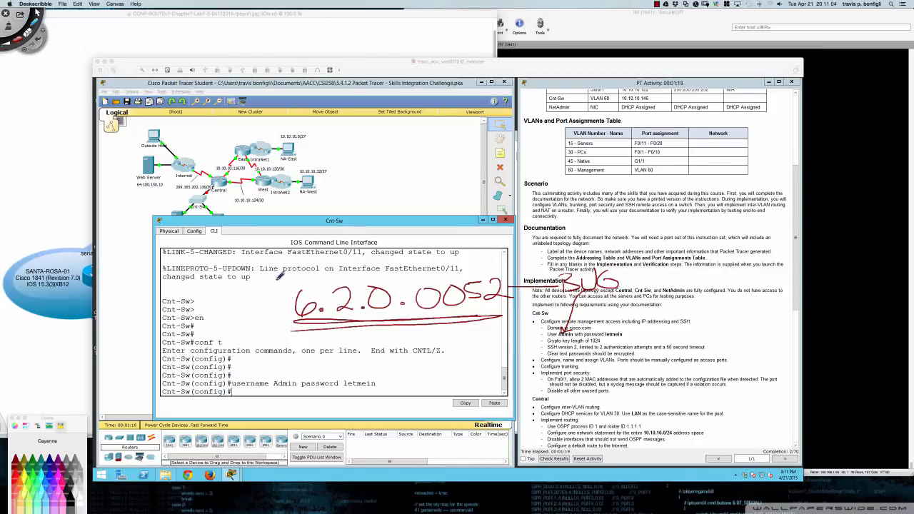
- Check Packet Tracer's installed version in Help > About, then close the version details
{"action": "key", "text": "Escape"}
{"action": "left_click", "coordinate": [269, 185]}
{"action": "left_click", "coordinate": [200, 92]}
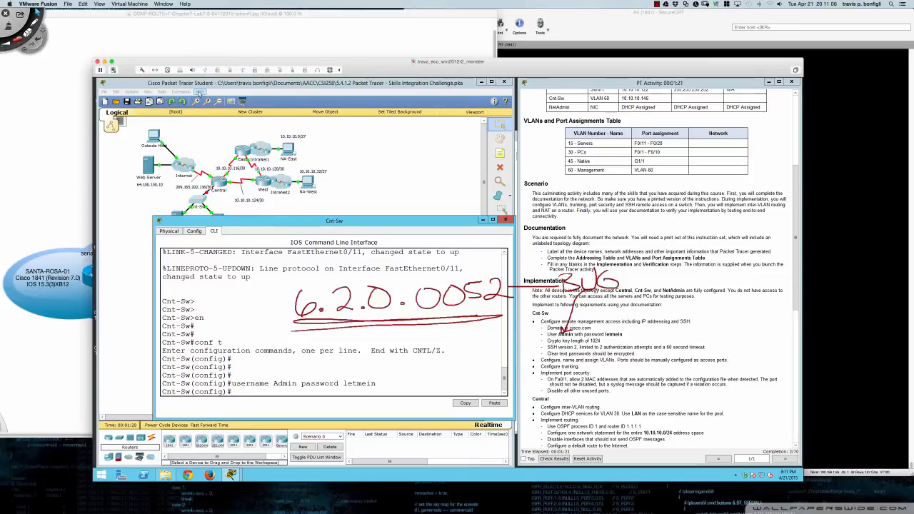
{"action": "left_click", "coordinate": [212, 127]}
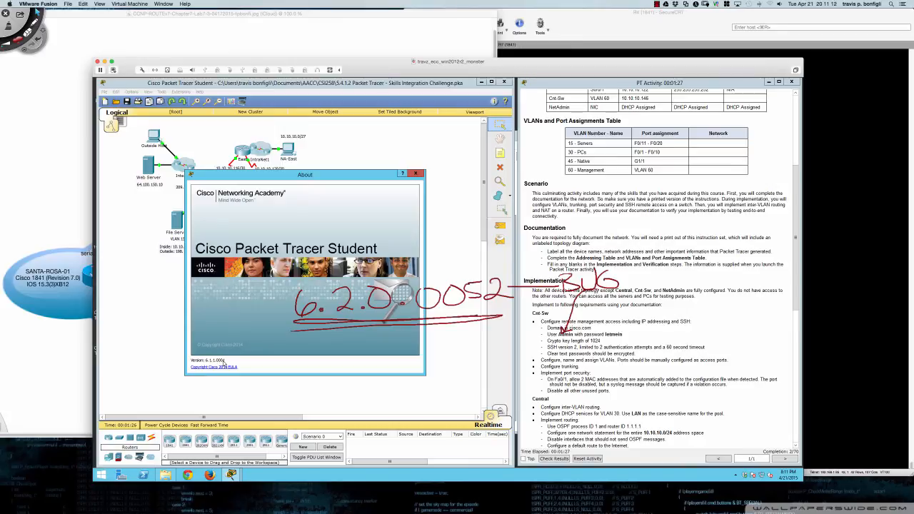
{"action": "left_click", "coordinate": [418, 173]}
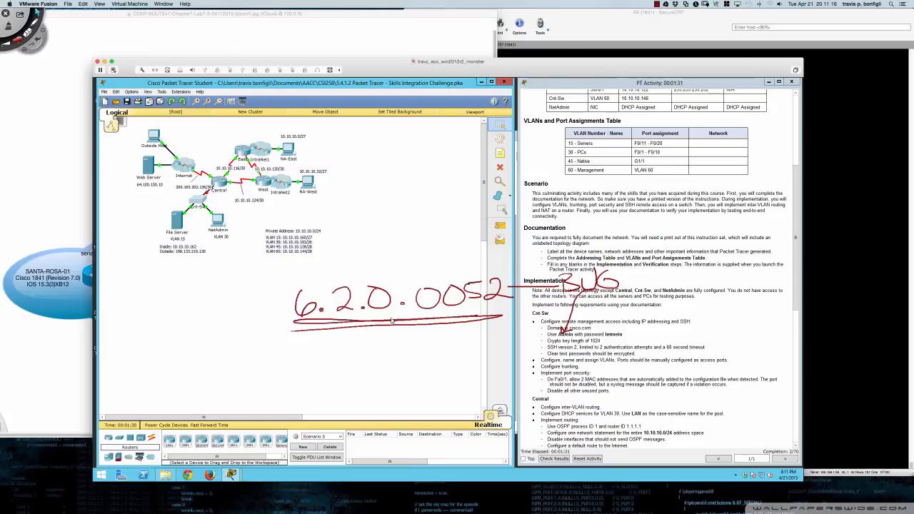
- Draw a bracket and arrows marking the version and Completion: 2/70, then erase all ink
{"action": "key", "text": "super+shift+d"}
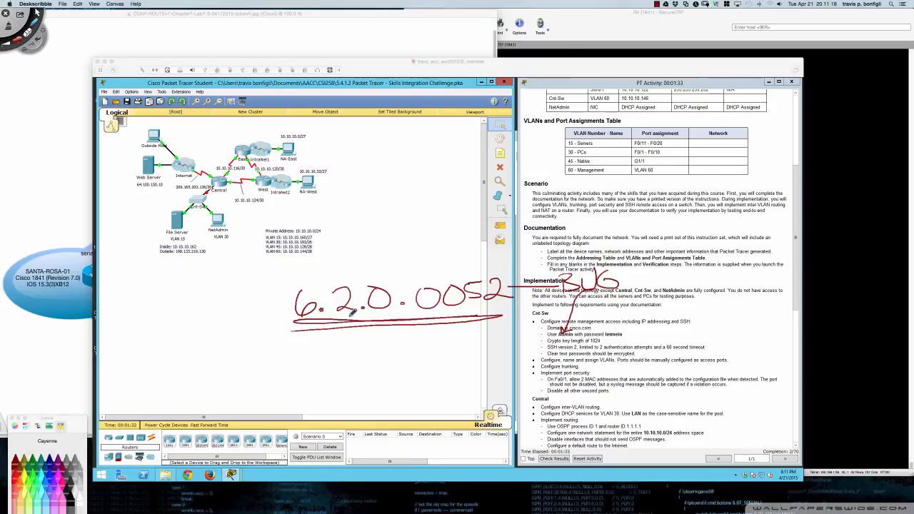
{"action": "mouse_move", "coordinate": [311, 277]}
{"action": "left_mouse_down"}
{"action": "mouse_move", "coordinate": [270, 328]}
{"action": "mouse_move", "coordinate": [547, 302]}
{"action": "mouse_move", "coordinate": [612, 247]}
{"action": "mouse_move", "coordinate": [642, 301]}
{"action": "mouse_move", "coordinate": [533, 335]}
{"action": "mouse_move", "coordinate": [619, 341]}
{"action": "mouse_move", "coordinate": [613, 322]}
{"action": "left_mouse_up"}
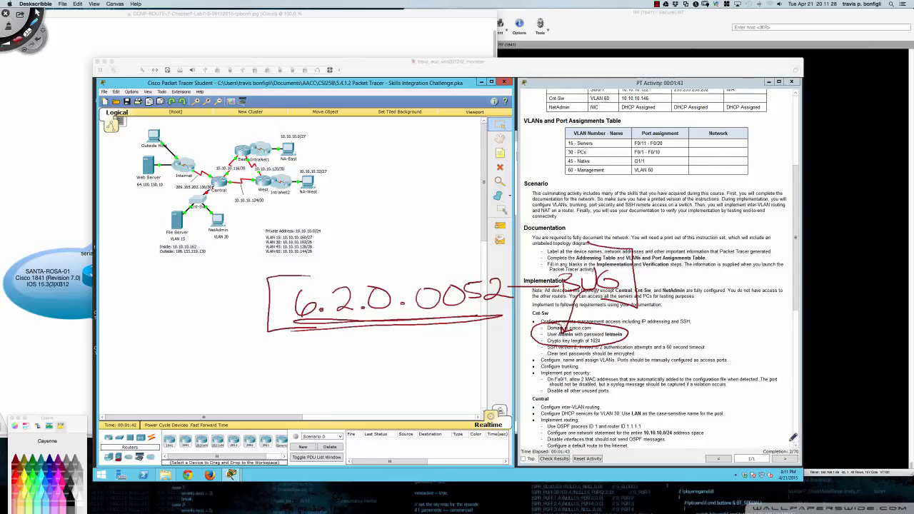
{"action": "left_click_drag", "start_coordinate": [790, 447], "coordinate": [793, 446]}
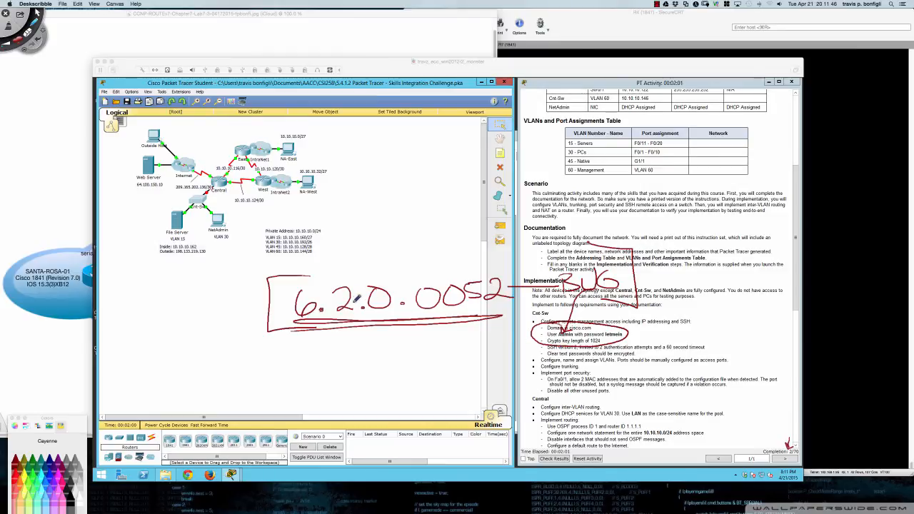
{"action": "mouse_move", "coordinate": [232, 309]}
{"action": "left_mouse_down"}
{"action": "mouse_move", "coordinate": [289, 308]}
{"action": "mouse_move", "coordinate": [275, 315]}
{"action": "left_mouse_up"}
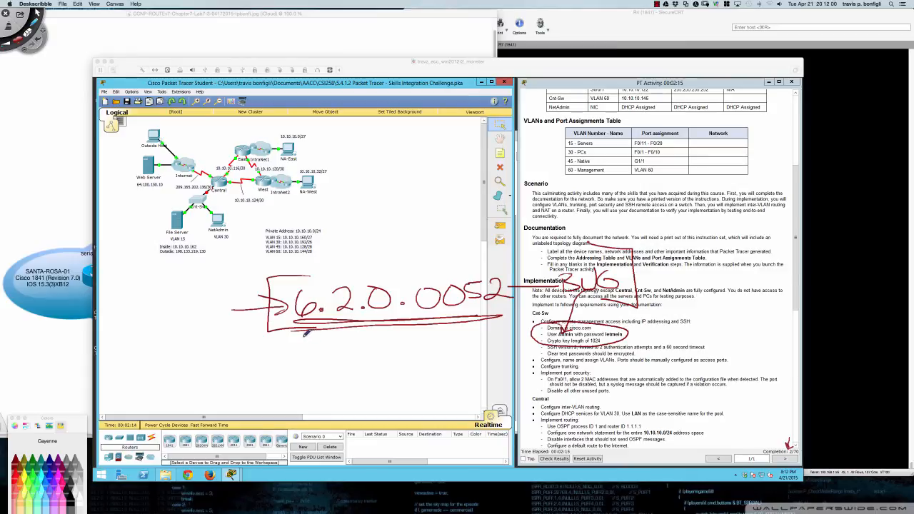
{"action": "key", "text": "Delete"}
{"action": "key", "text": "Escape"}
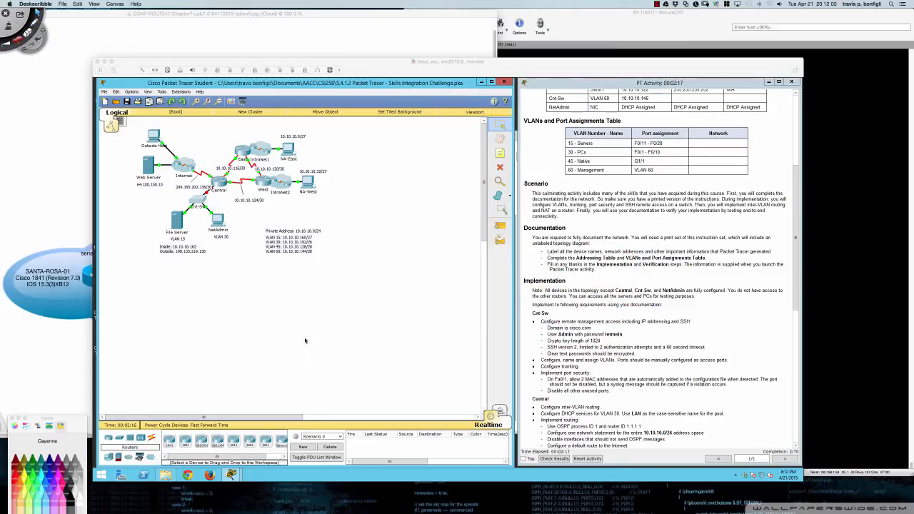
{"action": "left_click", "coordinate": [336, 346]}
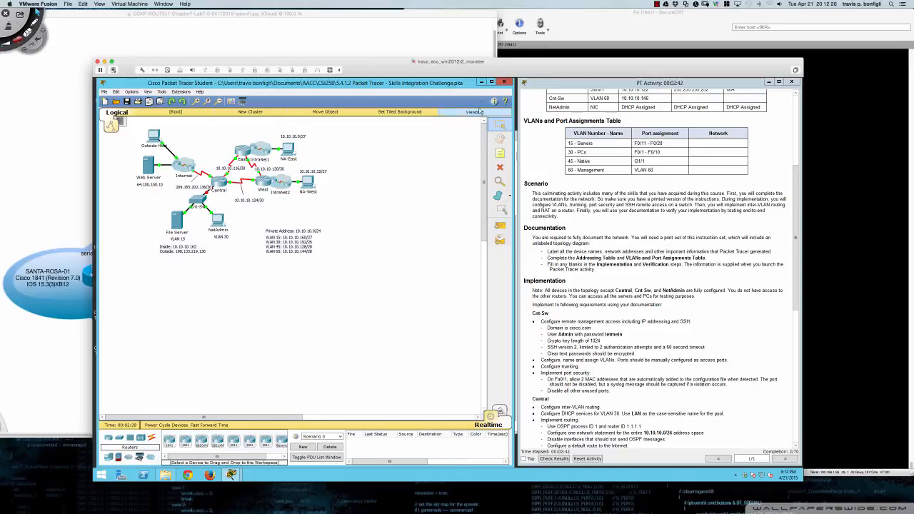
{"action": "left_click_drag", "start_coordinate": [490, 71], "coordinate": [497, 75]}
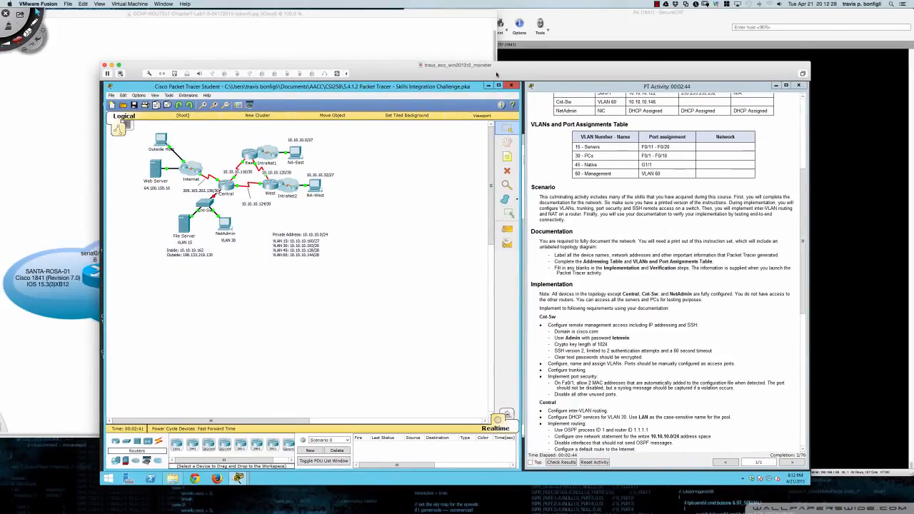